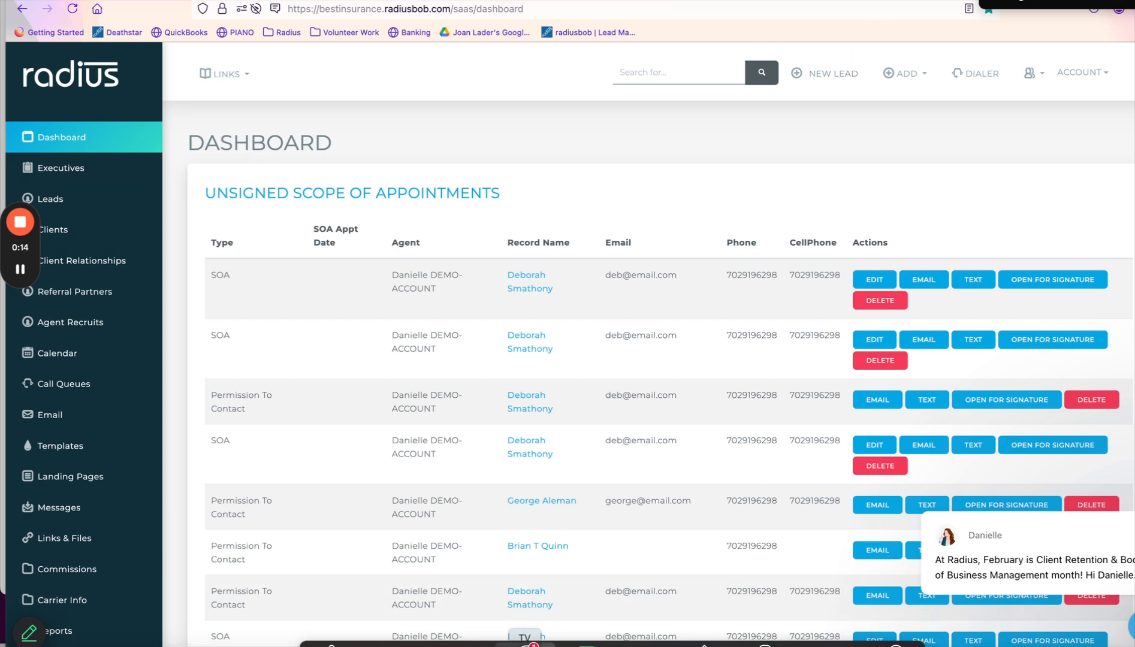
Open the Zoom meeting chat, look through it, and close it again.
{"action": "left_click", "coordinate": [527, 646]}
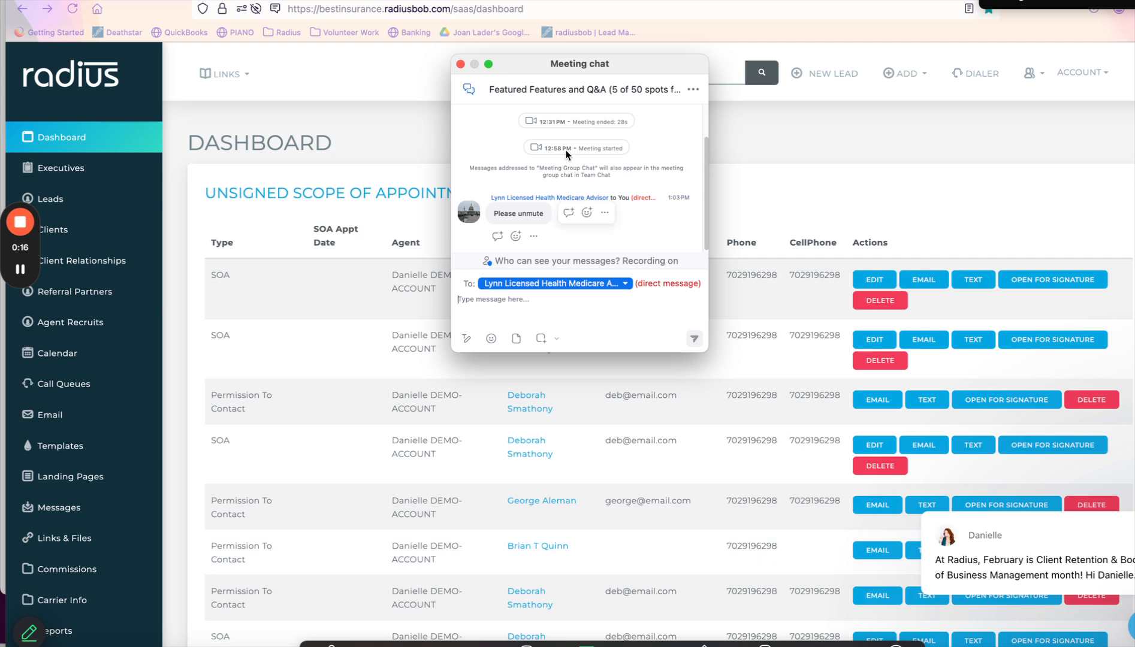
{"action": "scroll", "coordinate": [705, 151], "scroll_direction": "up", "scroll_amount": 2}
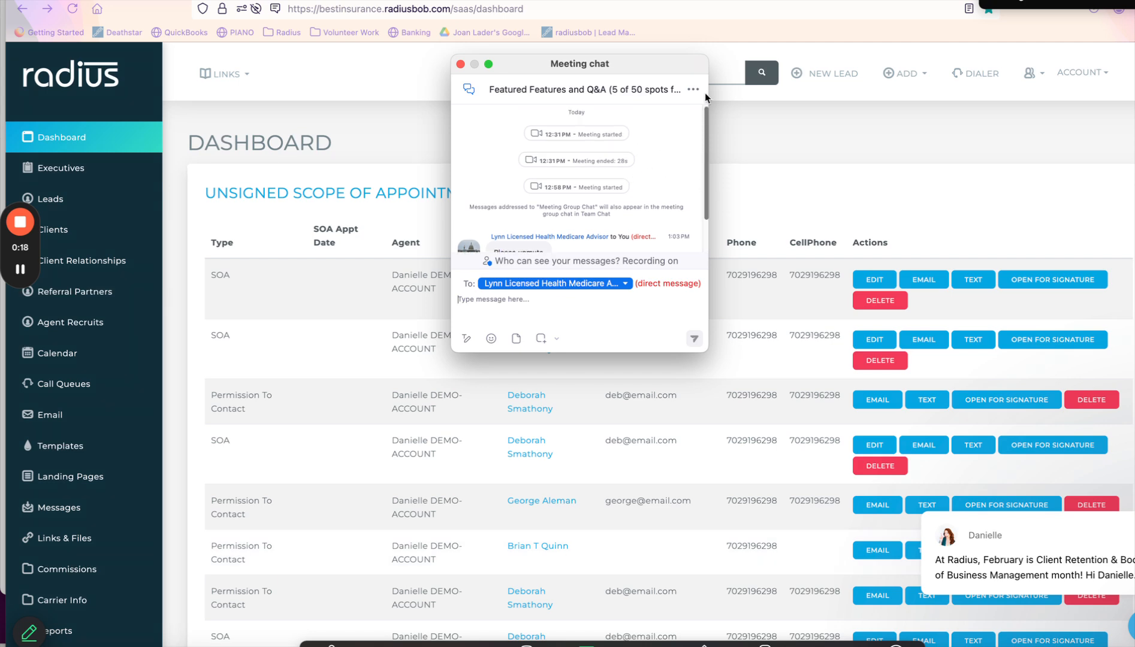
{"action": "left_click", "coordinate": [460, 64]}
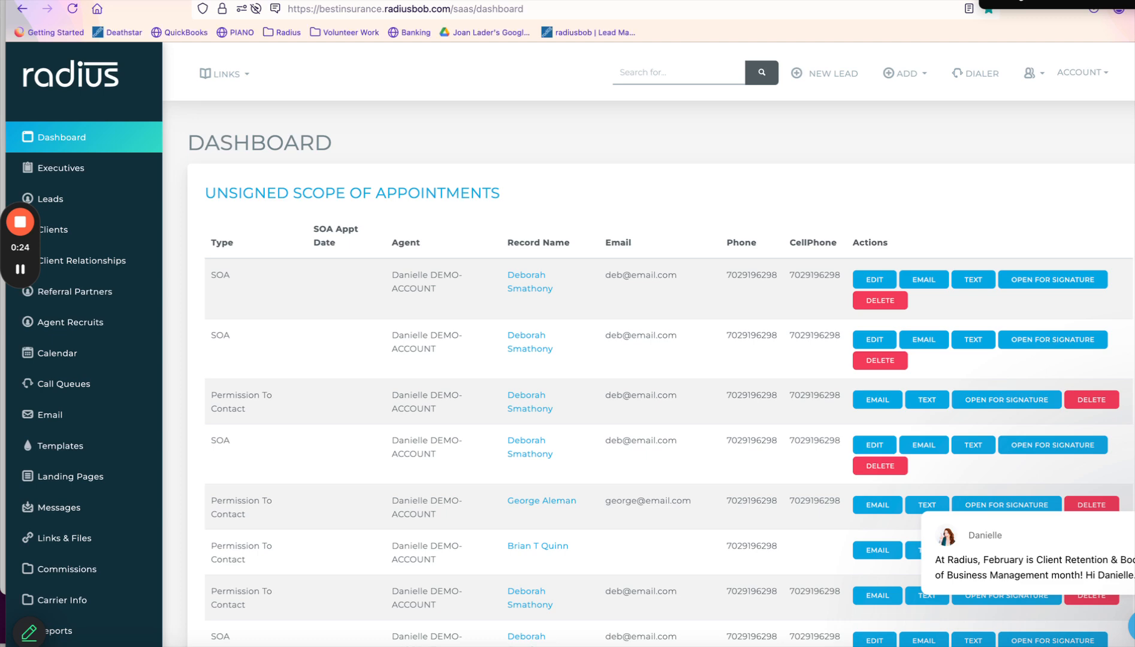
Load help.radiusbob.com in a new browser tab.
{"action": "key", "text": "super+t"}
{"action": "type", "text": "help.radiusbob.com/"}
{"action": "key", "text": "Return"}
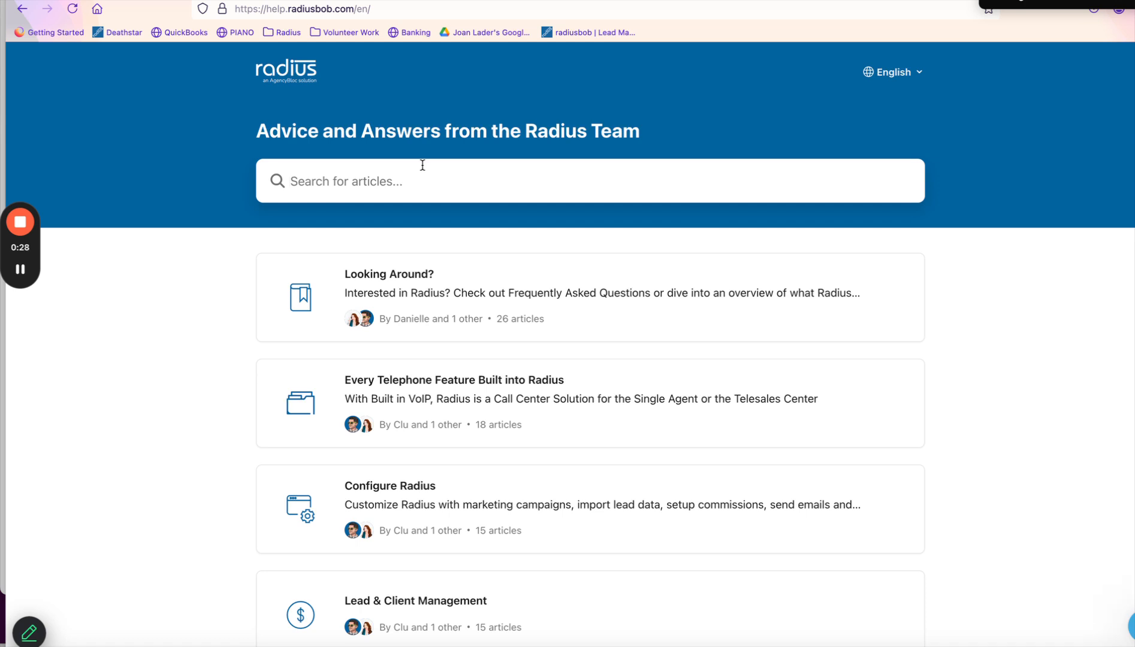
Search help for 'policy update', read the Using Saved Reports To Update Policies article, then return to Radius.
{"action": "type", "text": "policy update"}
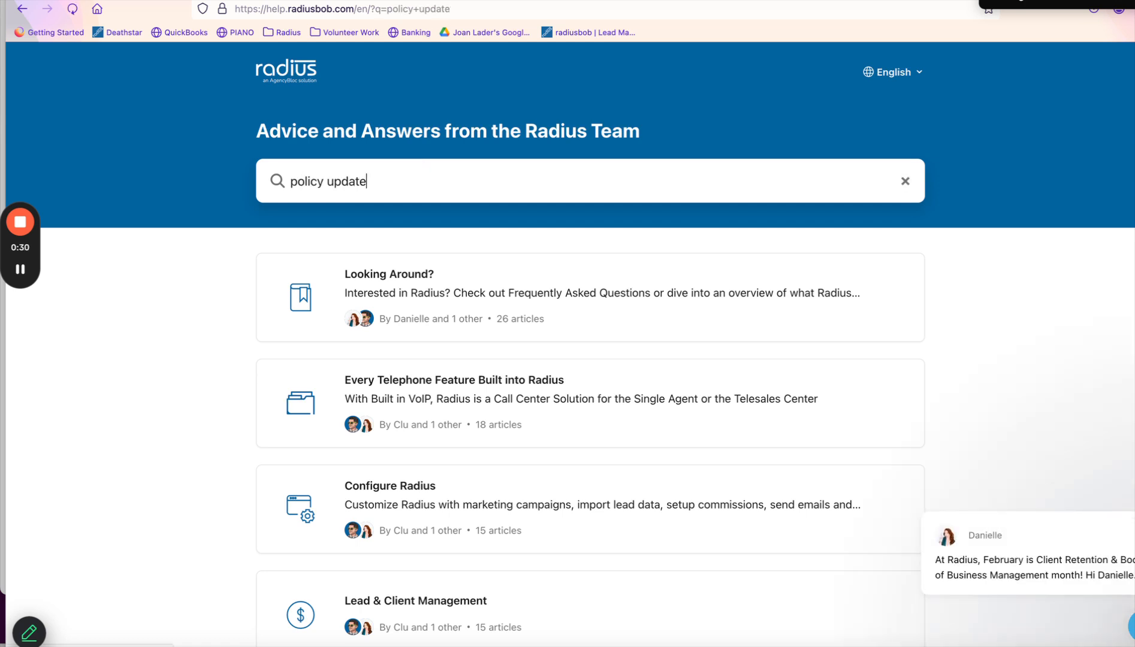
{"action": "key", "text": "Return"}
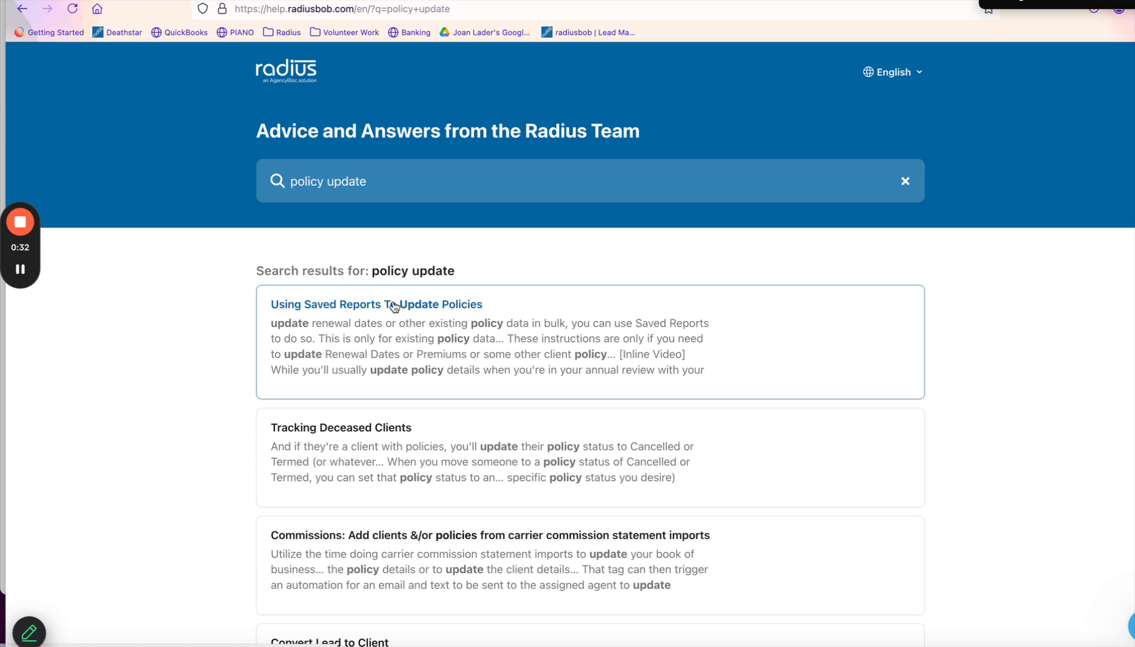
{"action": "left_click", "coordinate": [395, 304]}
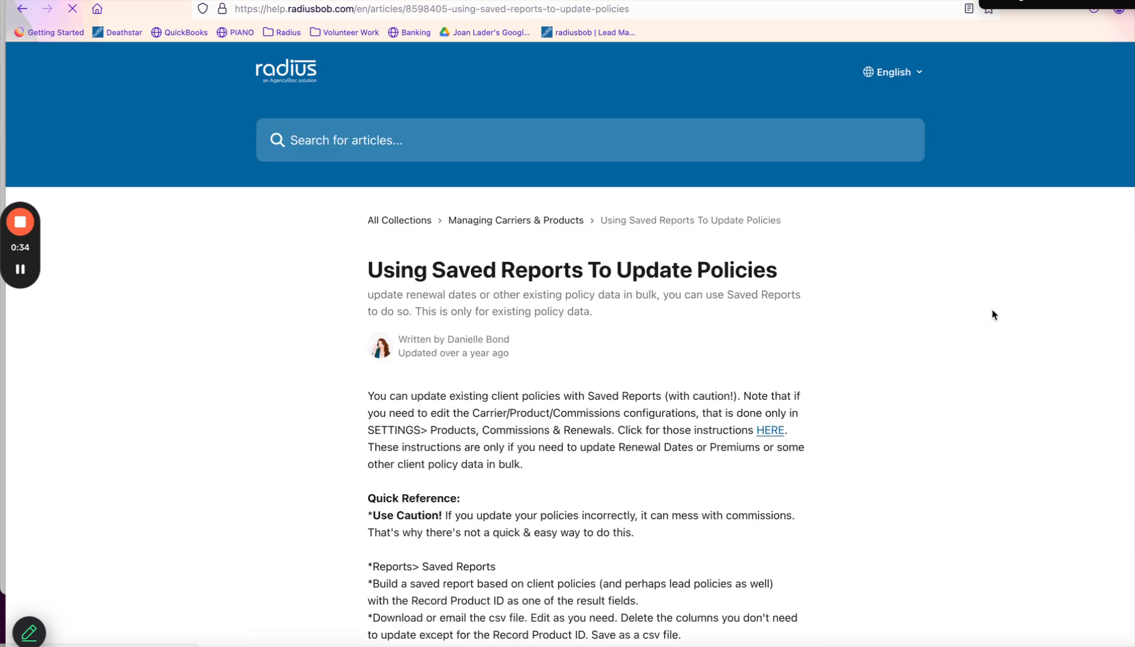
{"action": "scroll", "coordinate": [1131, 165], "scroll_direction": "down", "scroll_amount": 8}
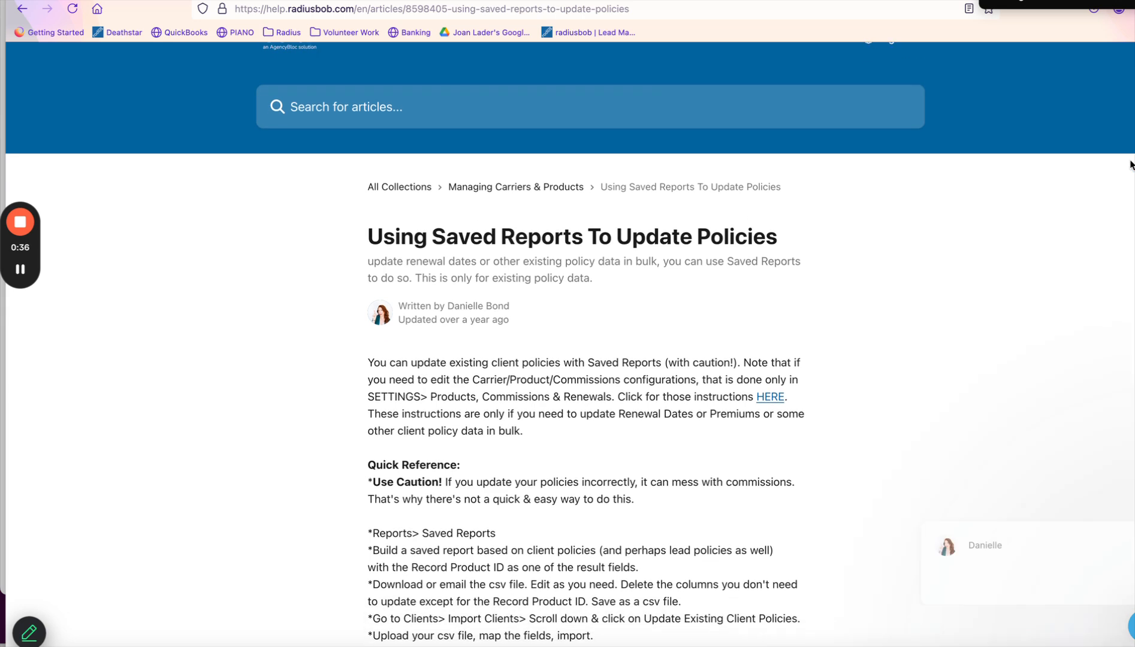
{"action": "scroll", "coordinate": [1131, 164], "scroll_direction": "down", "scroll_amount": 3}
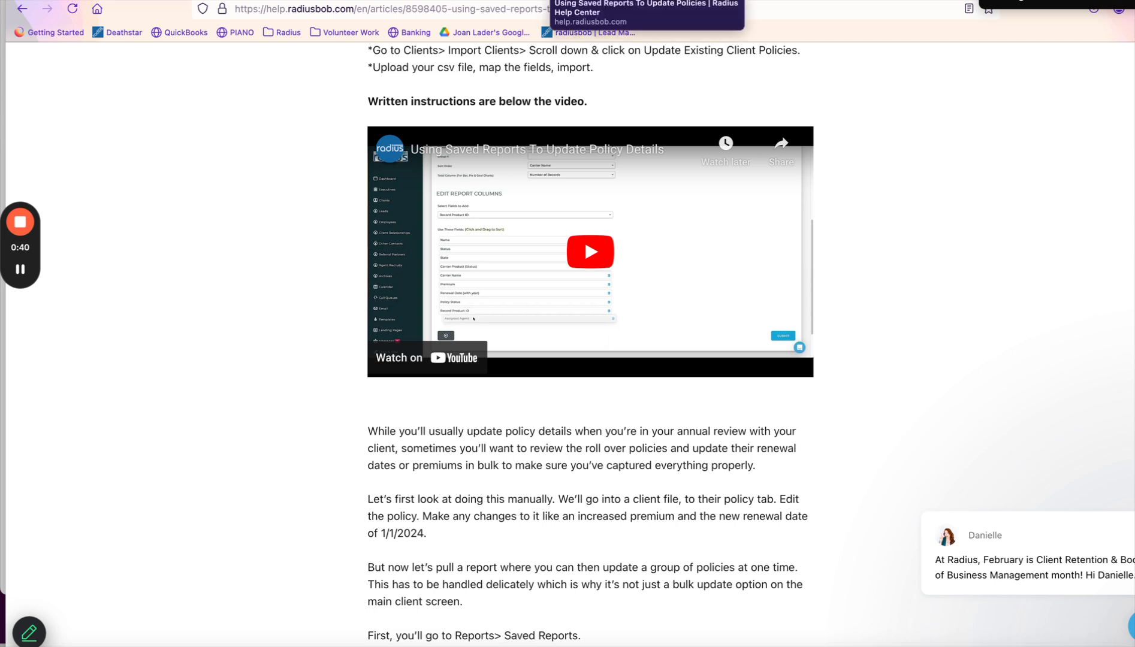
{"action": "left_click", "coordinate": [494, 1]}
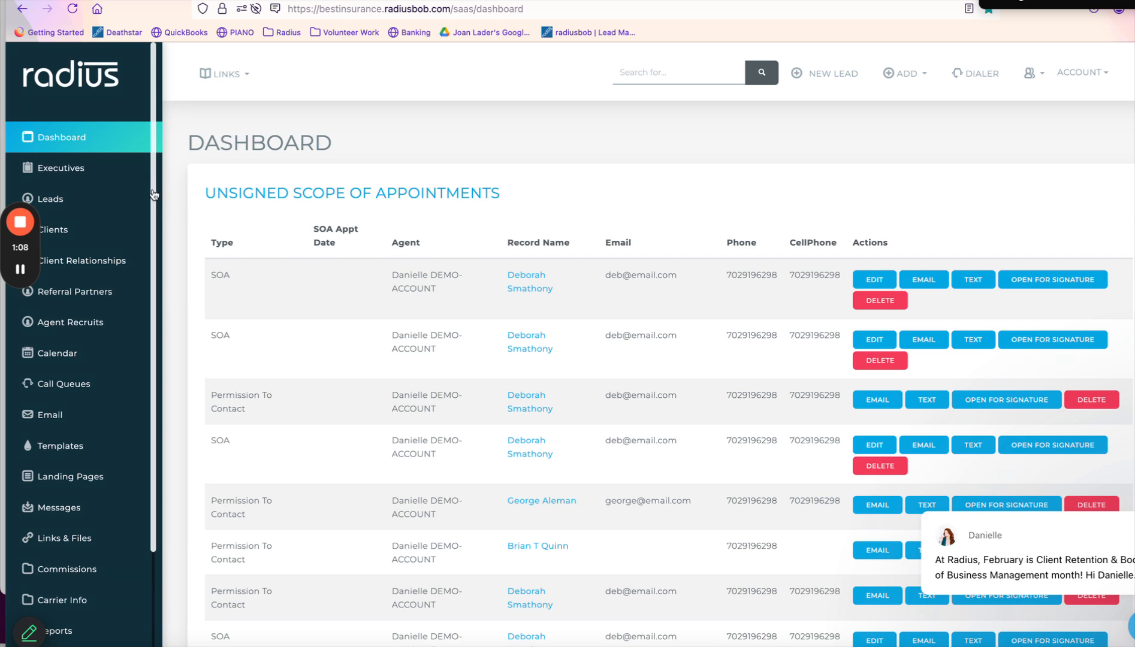
Go to Reports > Saved Reports and start building a new saved report.
{"action": "left_click_drag", "start_coordinate": [154, 195], "coordinate": [158, 356]}
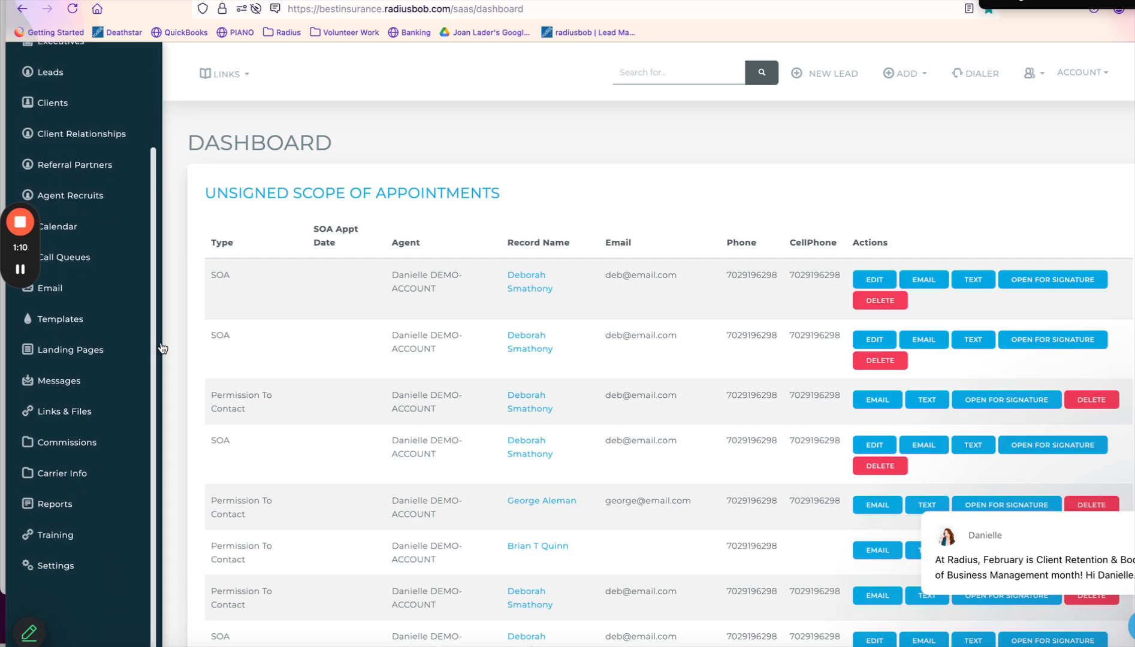
{"action": "left_click", "coordinate": [71, 505]}
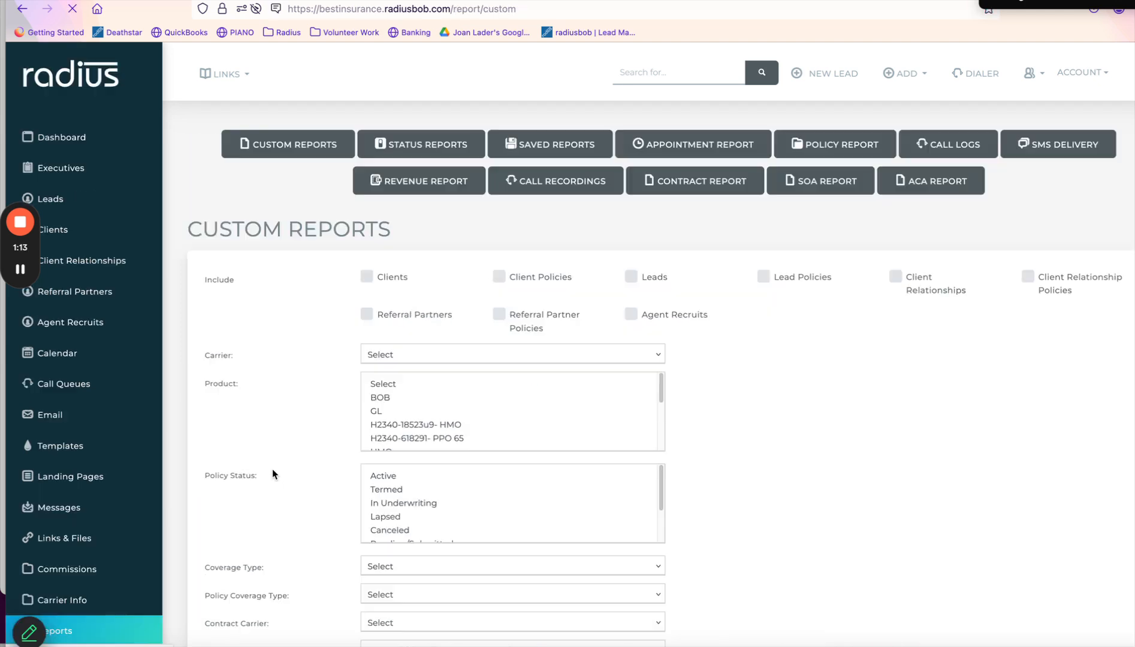
{"action": "left_click", "coordinate": [587, 146]}
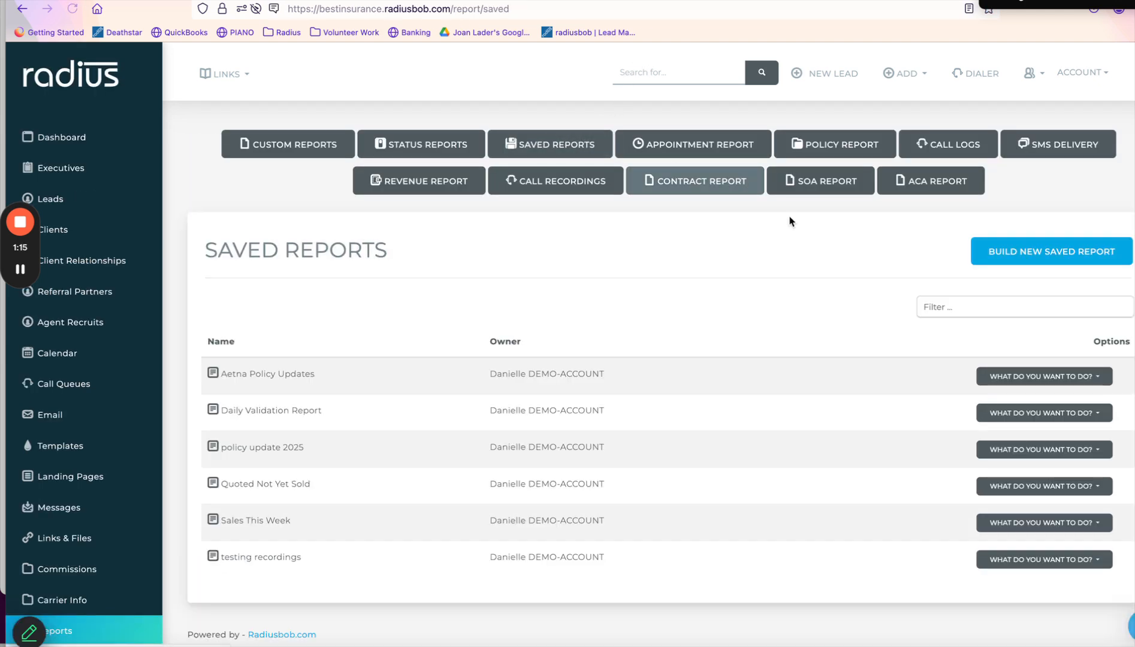
{"action": "left_click", "coordinate": [1090, 253]}
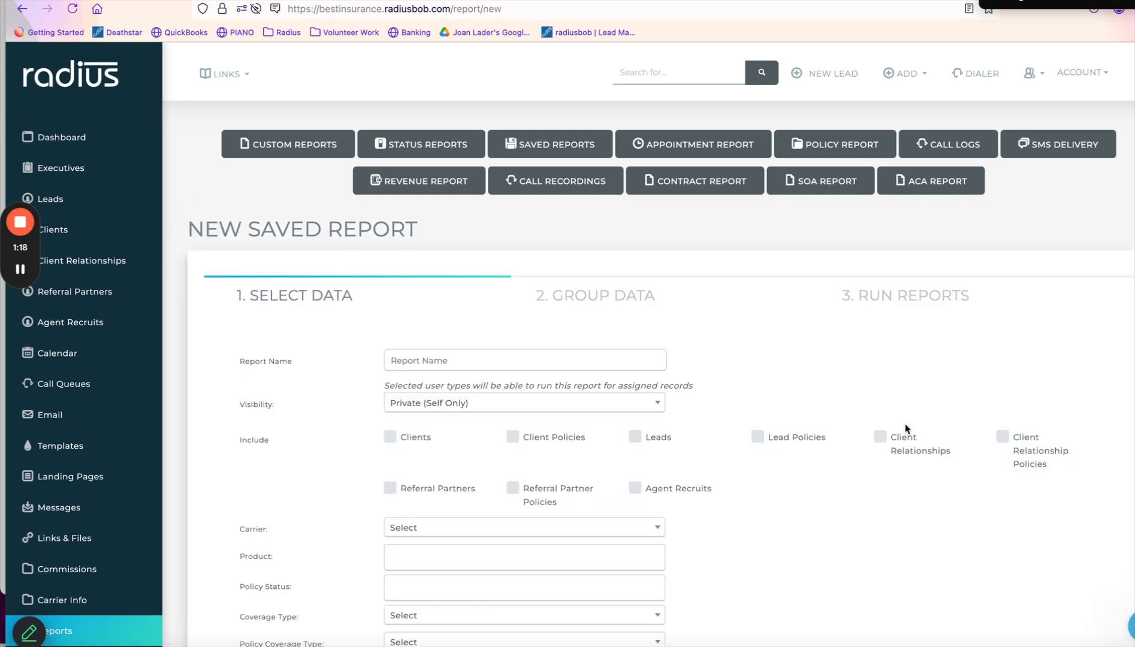
Name the report 'Policy Updates 2025', keep it Private, and include Client and Lead Policies.
{"action": "left_click", "coordinate": [558, 358]}
{"action": "type", "text": "Policy Updates 2025"}
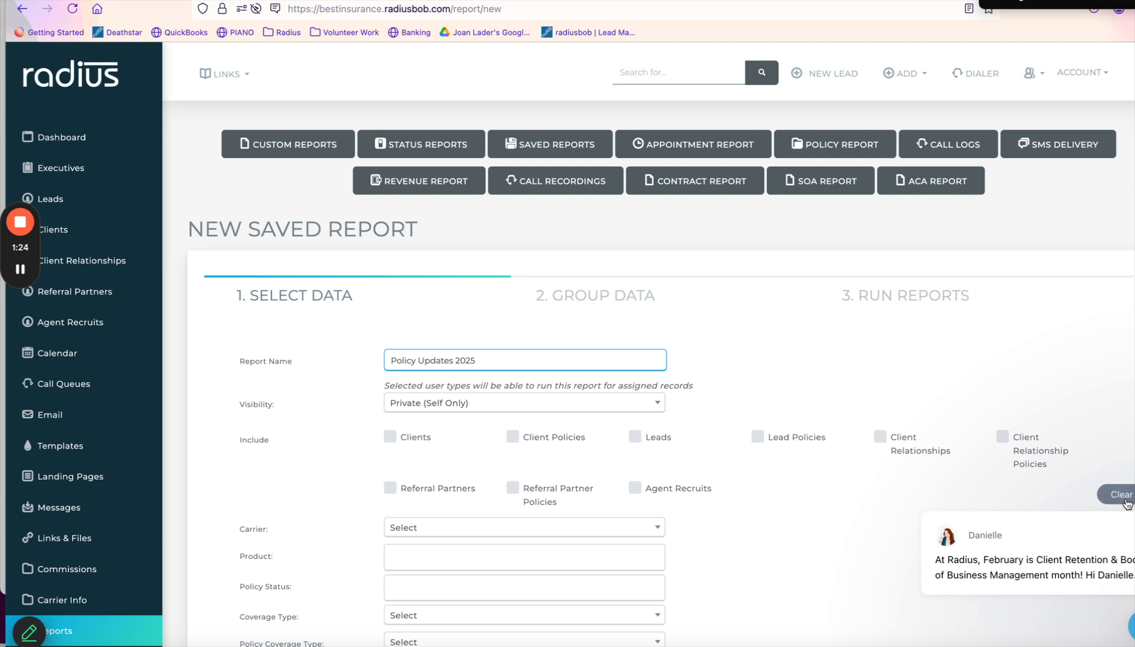
{"action": "left_click", "coordinate": [1126, 504]}
{"action": "left_click", "coordinate": [547, 407]}
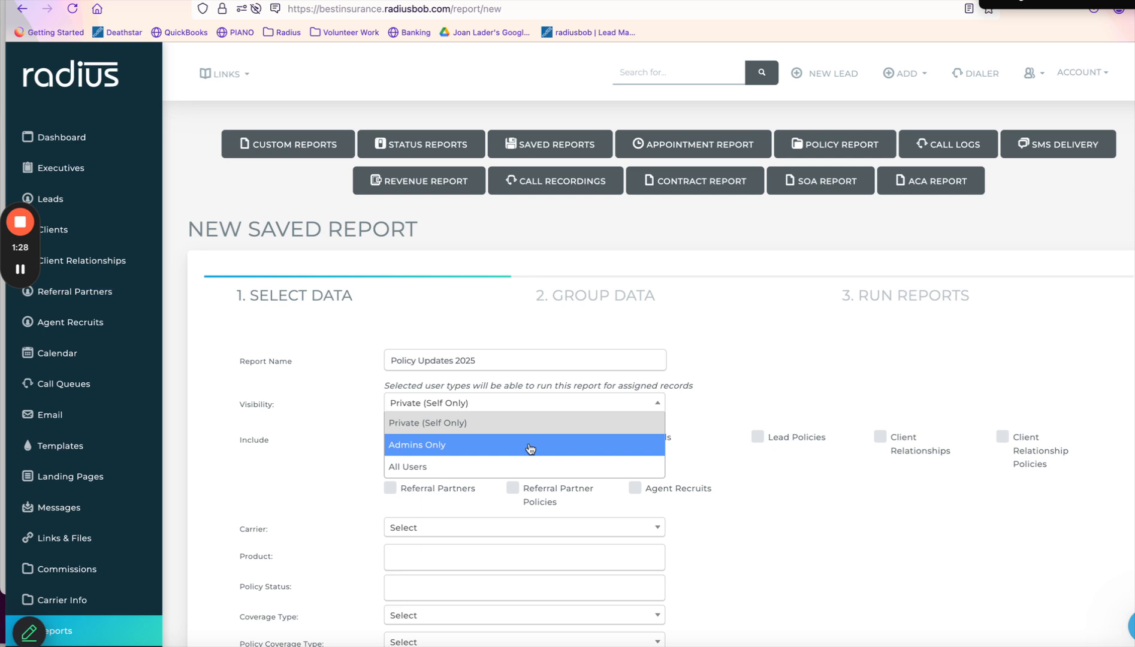
{"action": "left_click", "coordinate": [720, 354]}
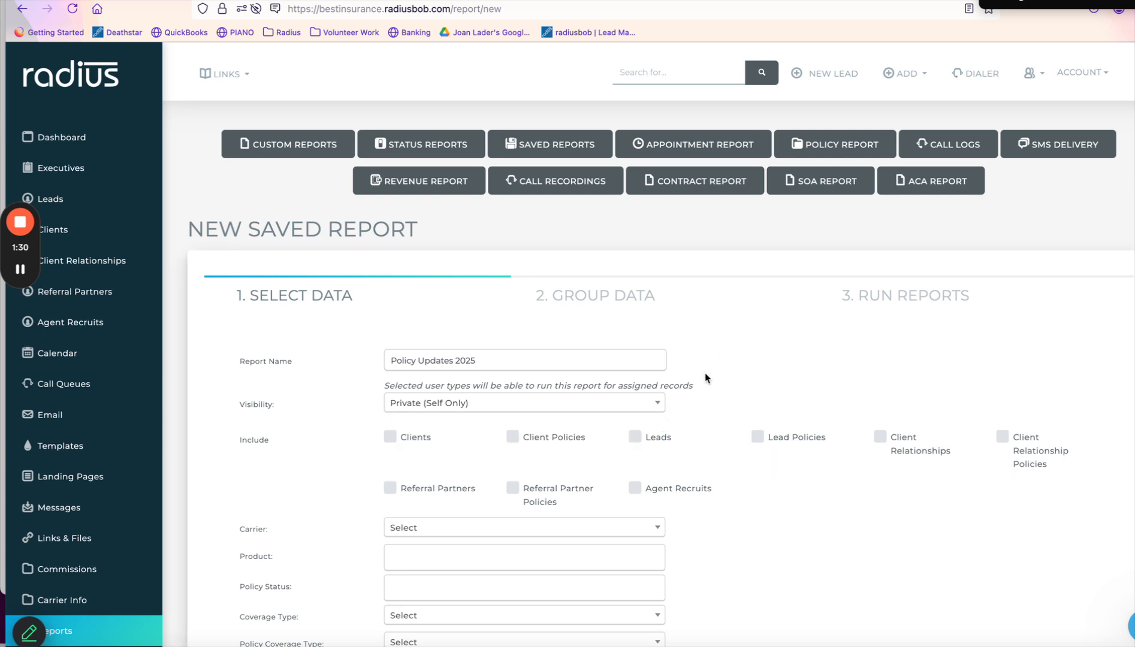
{"action": "left_click", "coordinate": [513, 437]}
{"action": "left_click", "coordinate": [759, 438]}
Try Aetna in the Carrier dropdown, then reset Carrier to Select so there's no carrier filter.
{"action": "scroll", "coordinate": [855, 358], "scroll_direction": "down", "scroll_amount": 5}
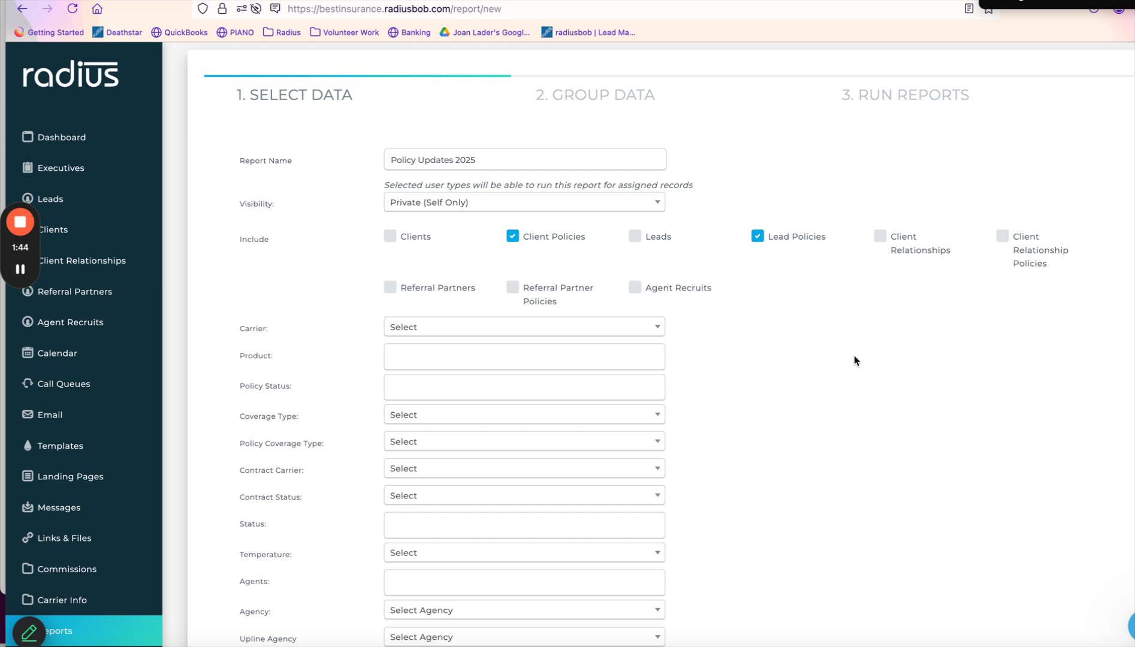
{"action": "scroll", "coordinate": [855, 359], "scroll_direction": "down", "scroll_amount": 2}
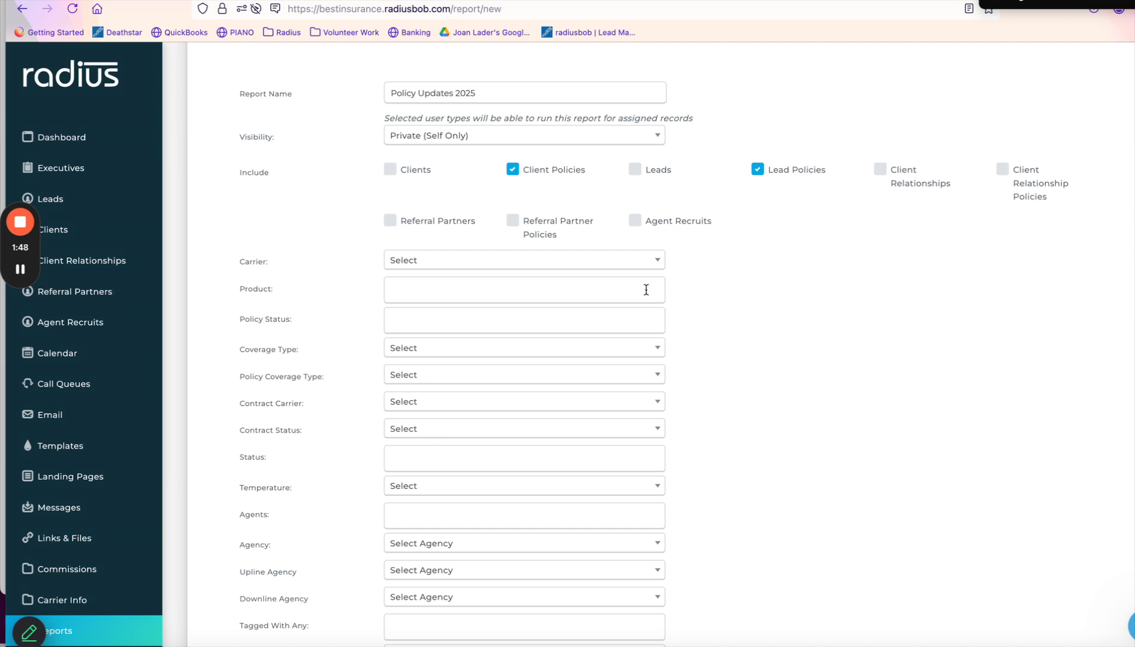
{"action": "left_click", "coordinate": [571, 264]}
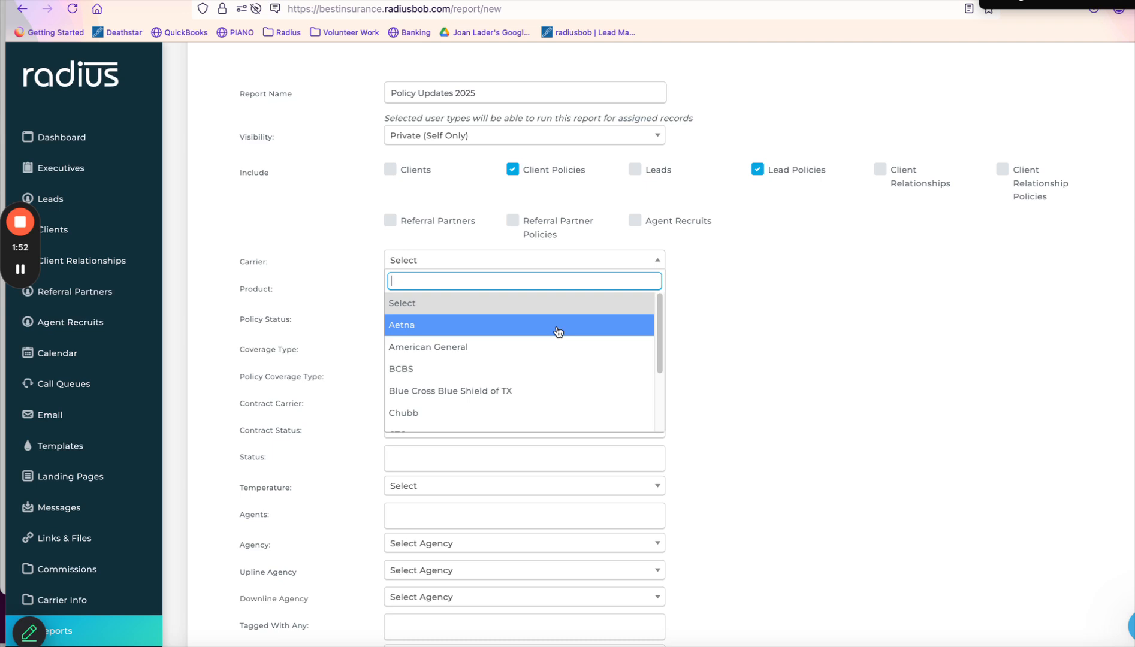
{"action": "left_click", "coordinate": [787, 323]}
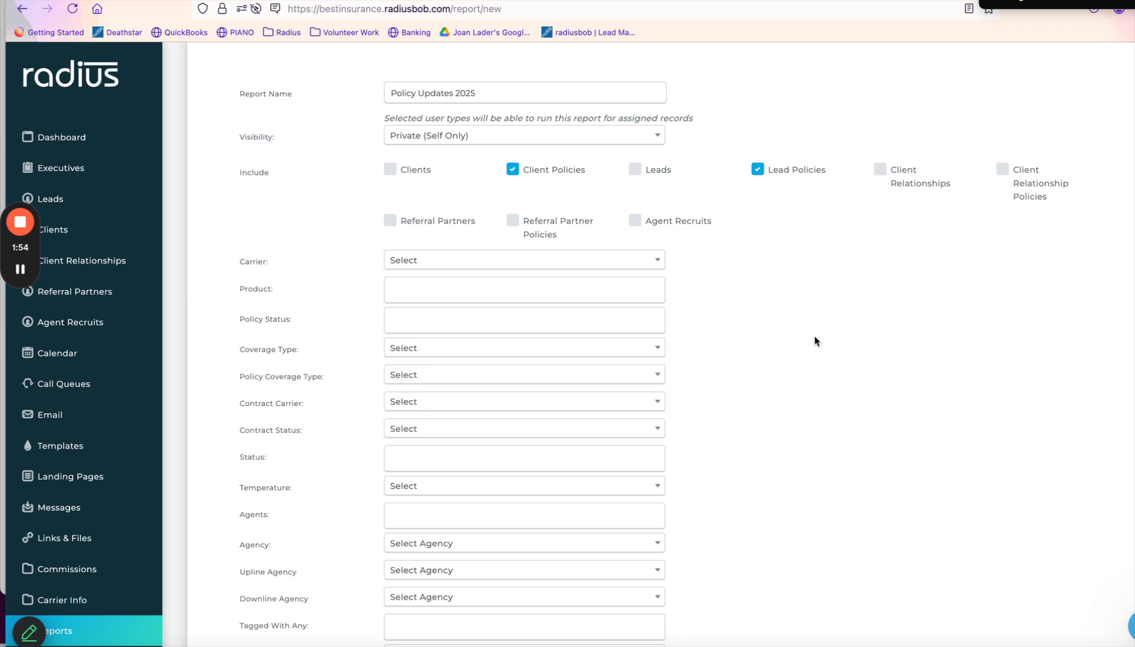
{"action": "left_click", "coordinate": [502, 262]}
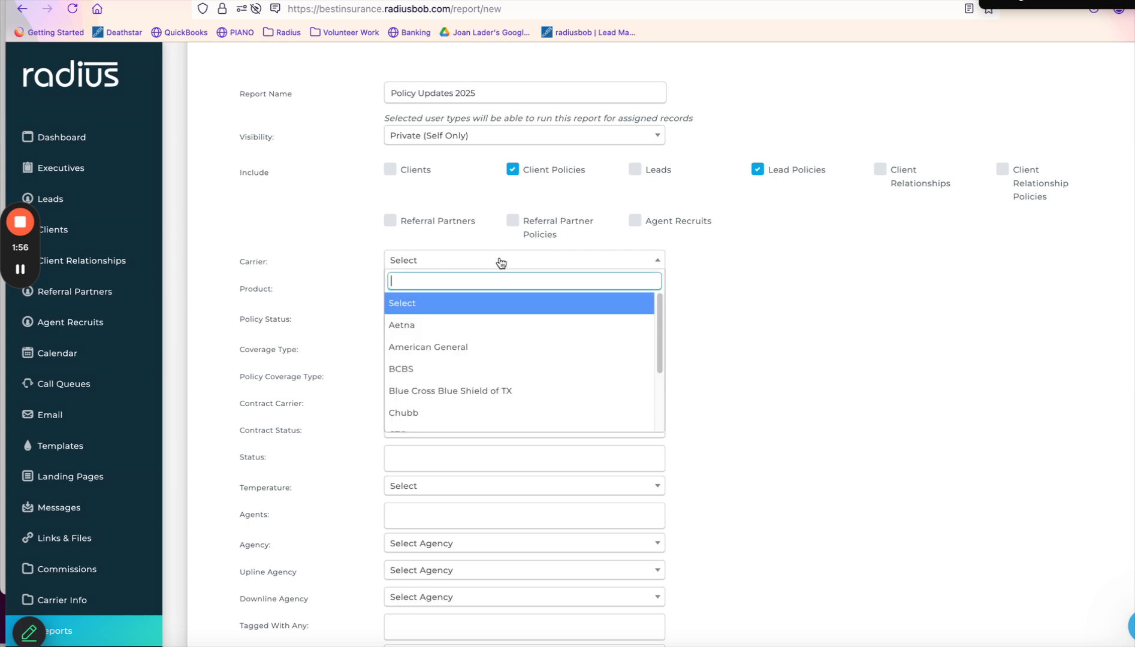
{"action": "left_click", "coordinate": [495, 318]}
{"action": "left_click", "coordinate": [486, 286]}
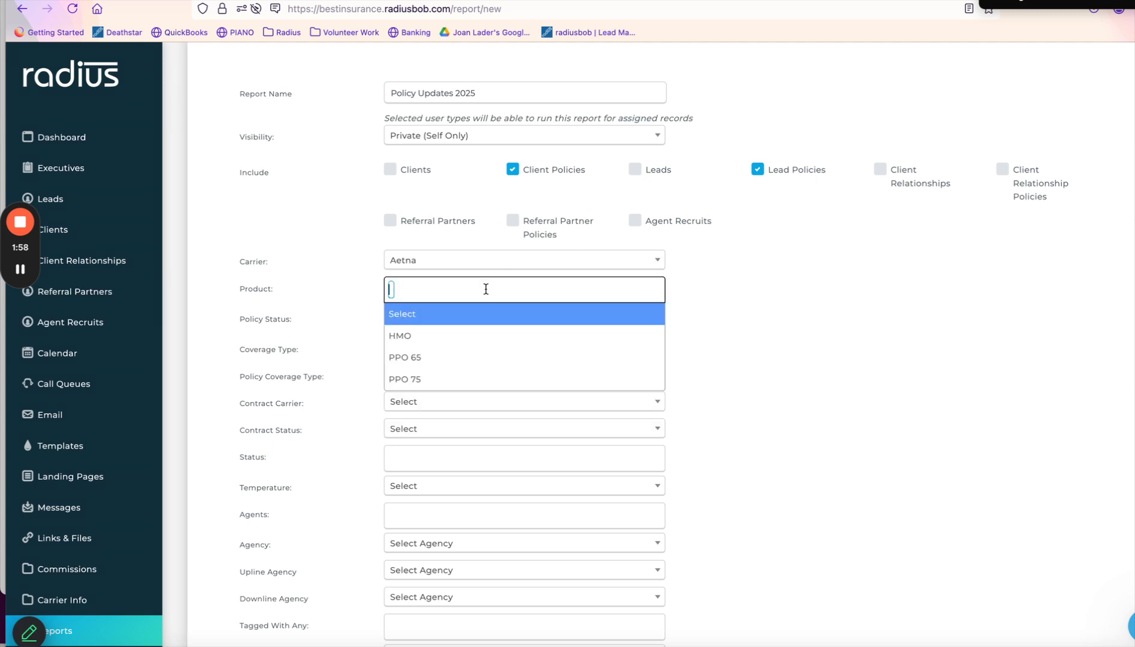
{"action": "left_click", "coordinate": [509, 264]}
{"action": "left_click", "coordinate": [509, 263]}
{"action": "left_click", "coordinate": [616, 261]}
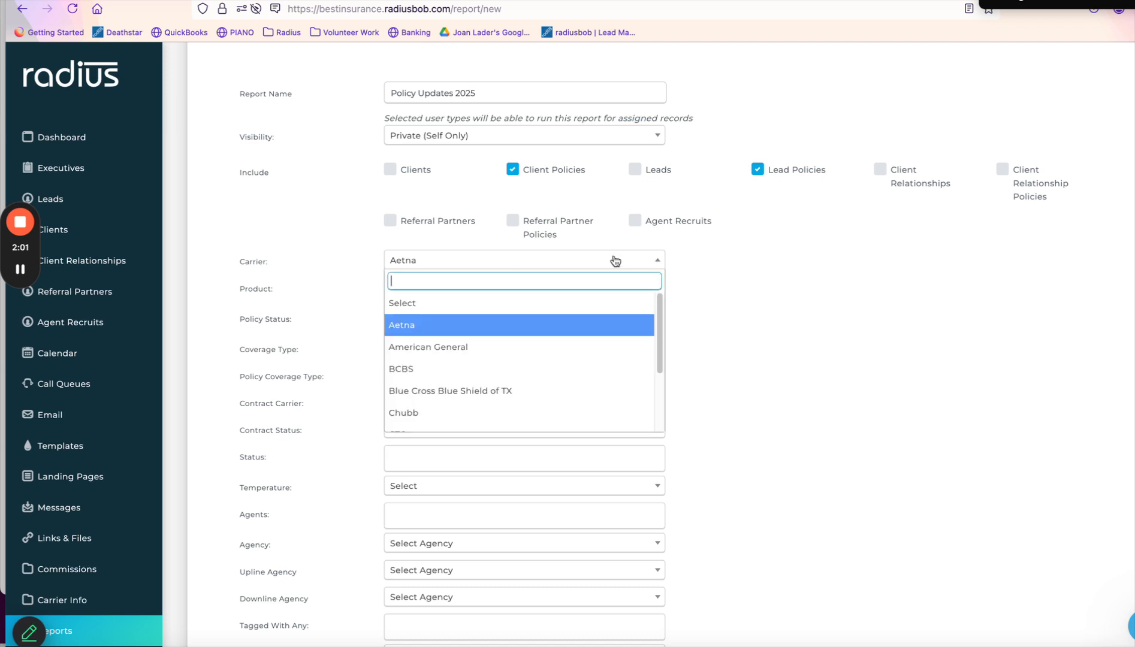
{"action": "left_click", "coordinate": [634, 302]}
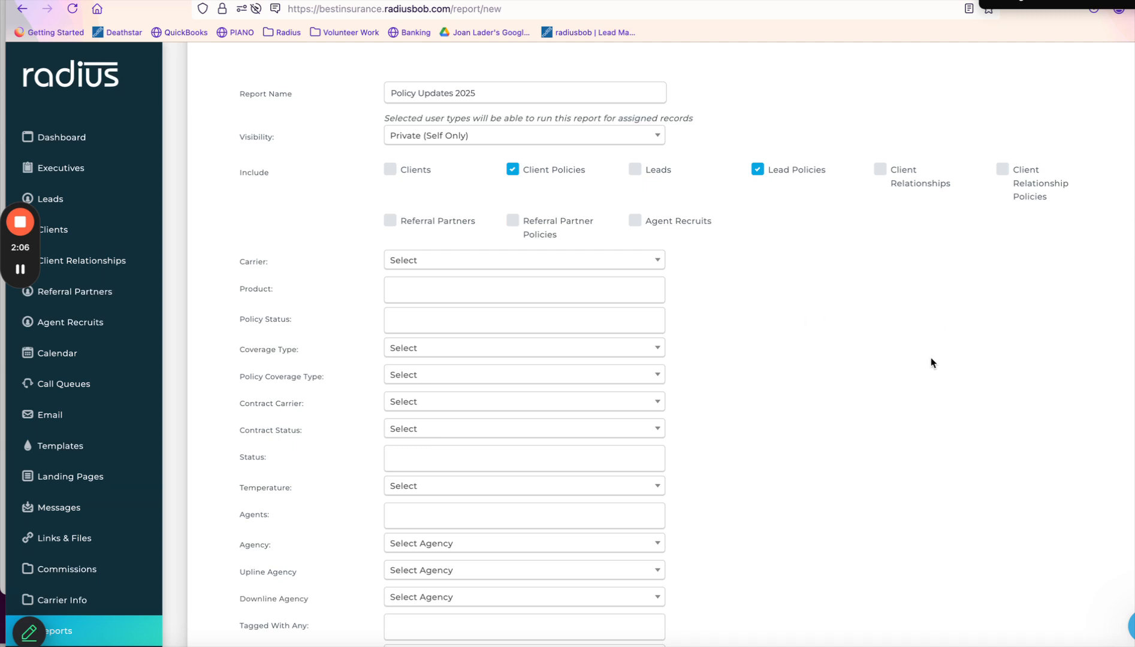
Leave the effective date and custom-field filters empty and advance the report to Group Data.
{"action": "scroll", "coordinate": [935, 359], "scroll_direction": "down", "scroll_amount": 5}
{"action": "scroll", "coordinate": [932, 359], "scroll_direction": "down", "scroll_amount": 8}
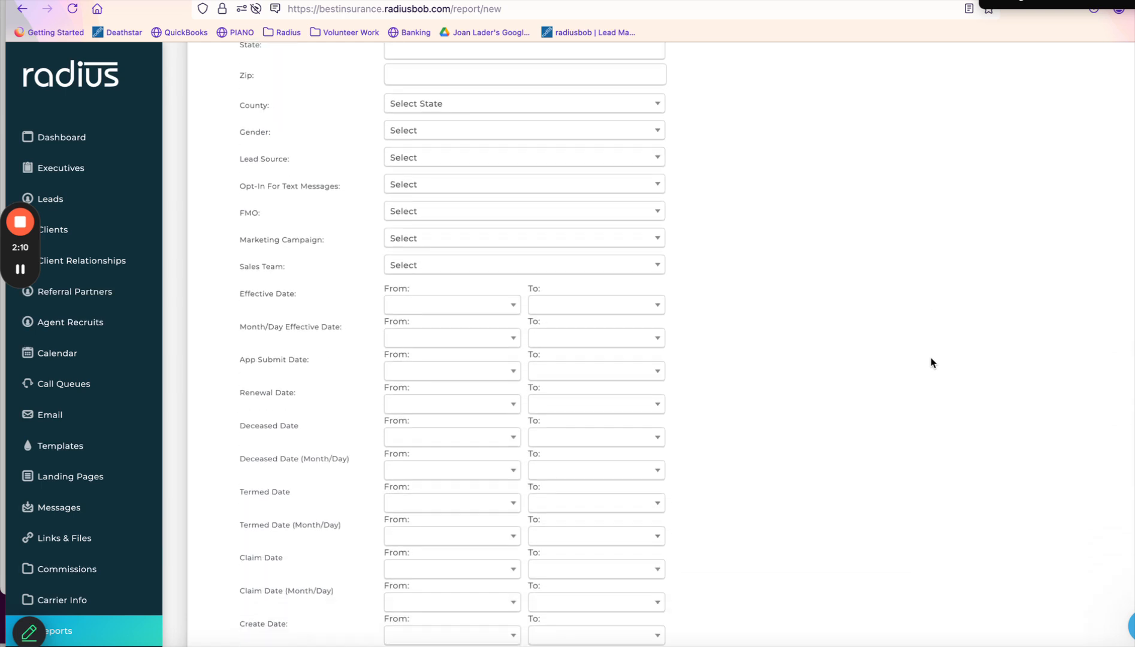
{"action": "scroll", "coordinate": [931, 363], "scroll_direction": "down", "scroll_amount": 1}
{"action": "scroll", "coordinate": [931, 363], "scroll_direction": "down", "scroll_amount": 1}
{"action": "scroll", "coordinate": [932, 363], "scroll_direction": "down", "scroll_amount": 1}
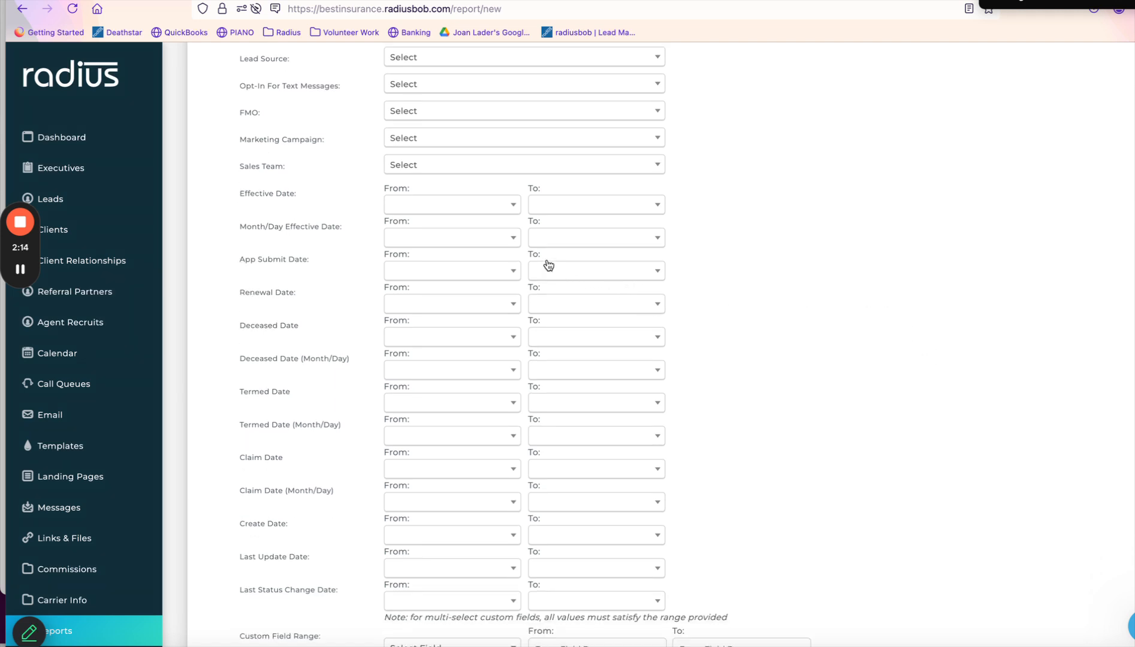
{"action": "left_click", "coordinate": [494, 212]}
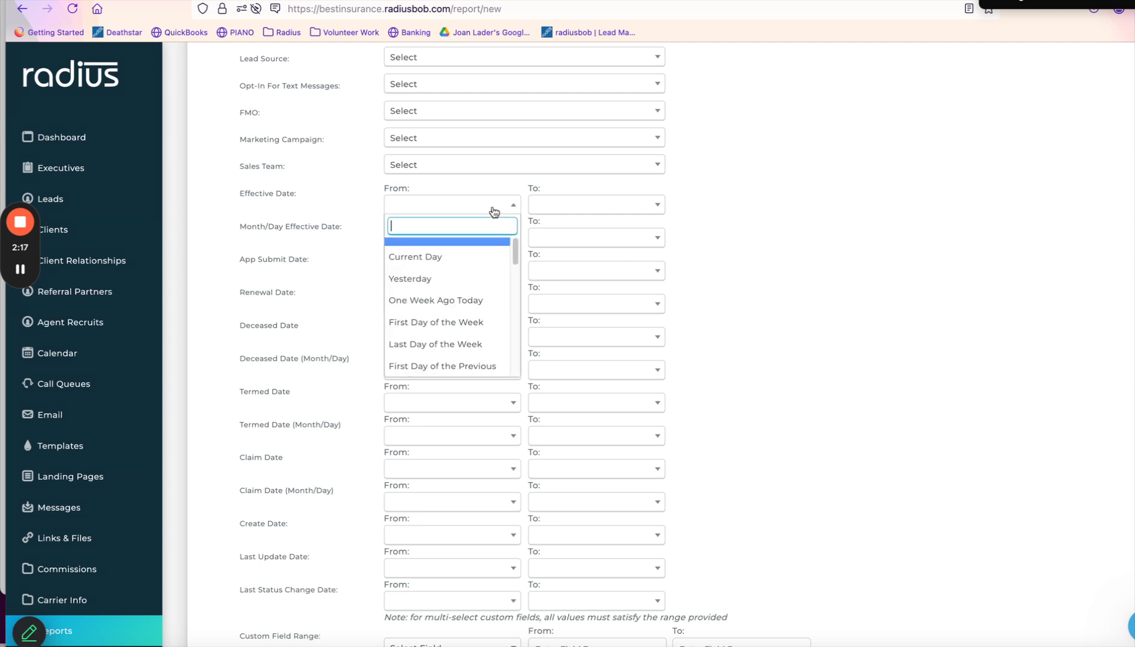
{"action": "left_click", "coordinate": [854, 285]}
{"action": "scroll", "coordinate": [1035, 369], "scroll_direction": "down", "scroll_amount": 5}
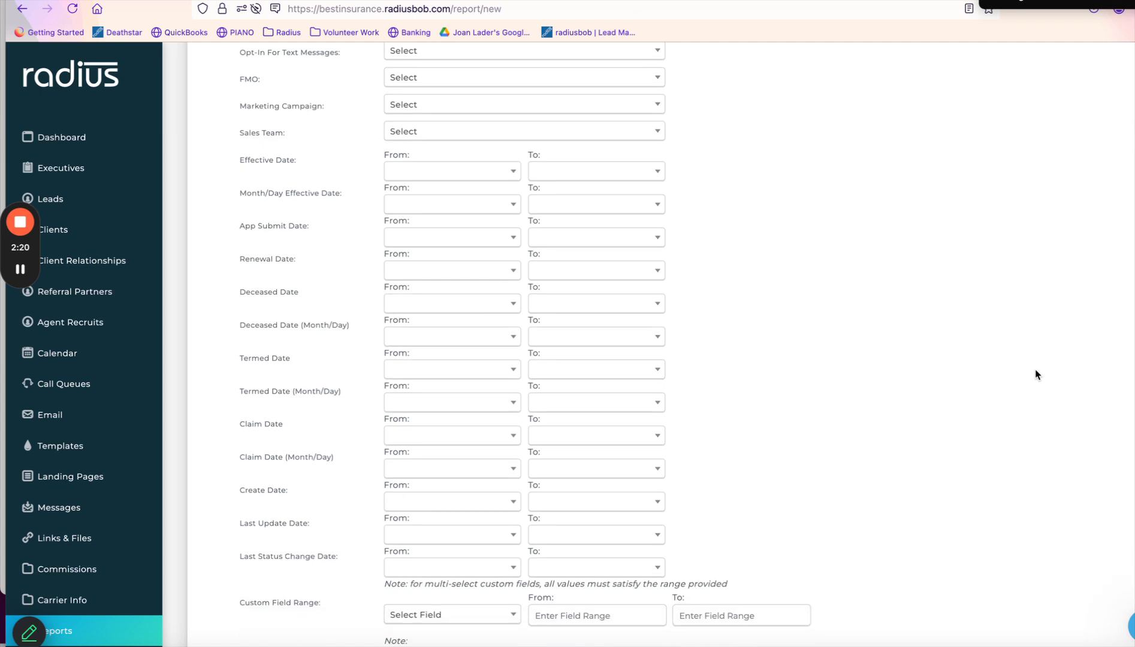
{"action": "scroll", "coordinate": [1035, 375], "scroll_direction": "down", "scroll_amount": 10}
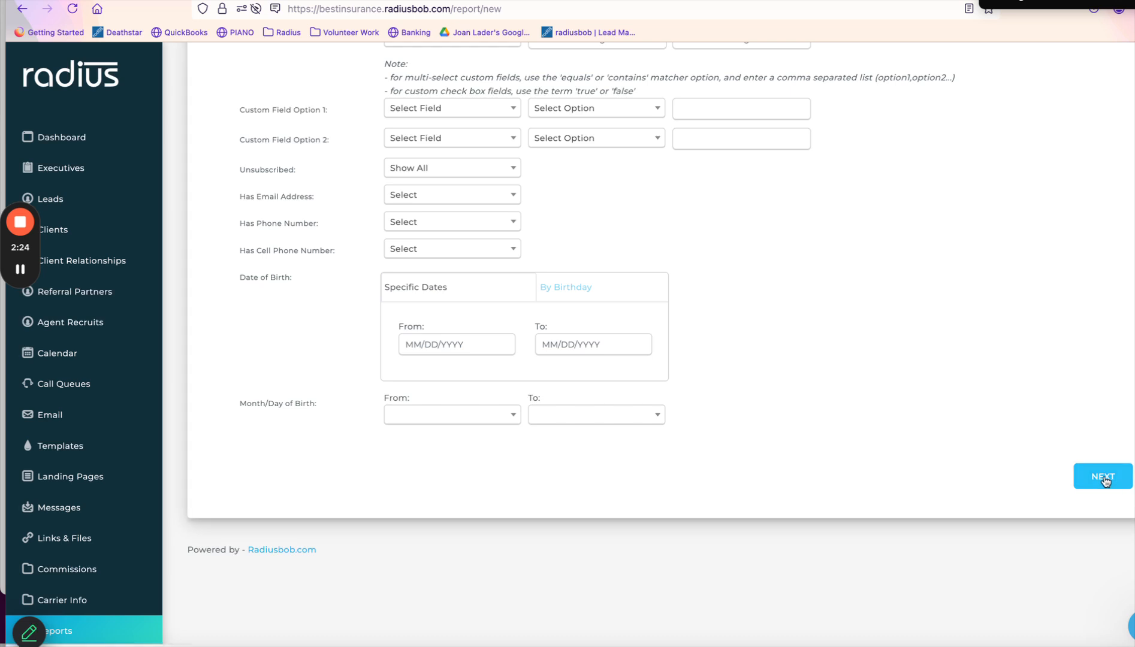
{"action": "left_click", "coordinate": [1104, 478]}
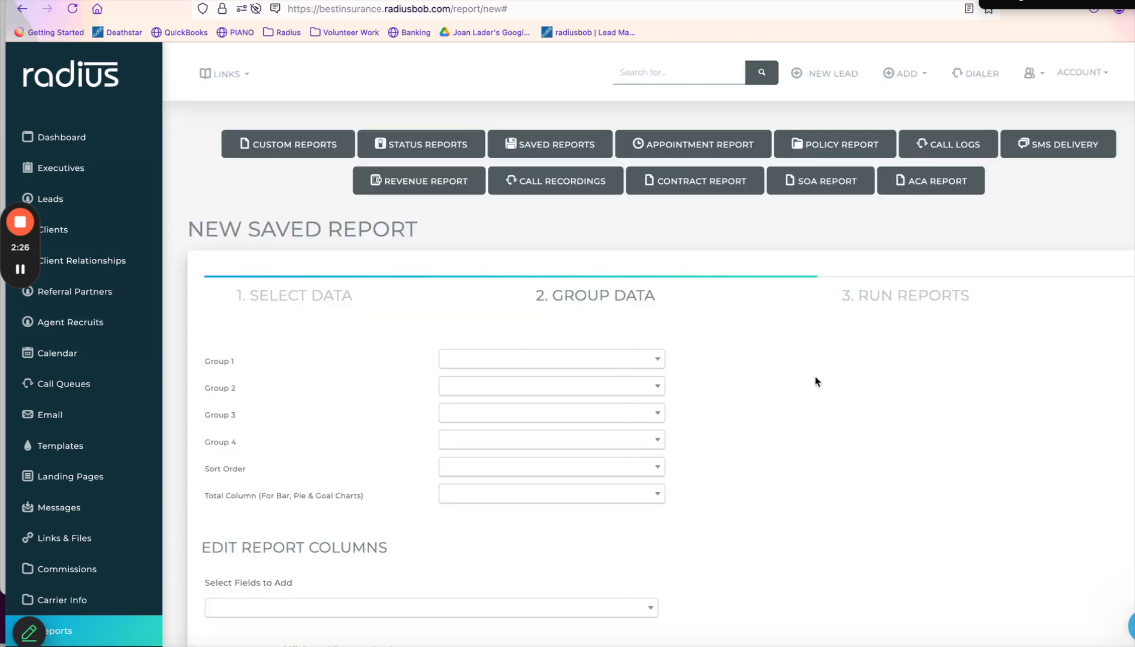
Add Record Product ID as a report column by searching 'reco' in the fields list.
{"action": "scroll", "coordinate": [815, 381], "scroll_direction": "down", "scroll_amount": 7}
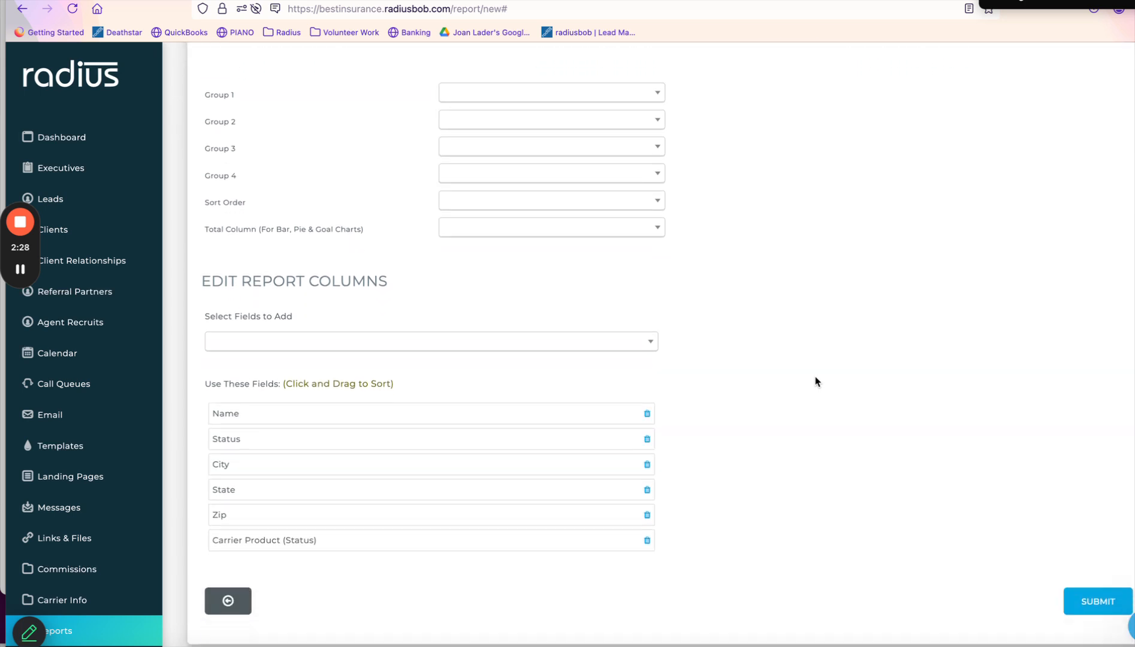
{"action": "scroll", "coordinate": [815, 382], "scroll_direction": "down", "scroll_amount": 1}
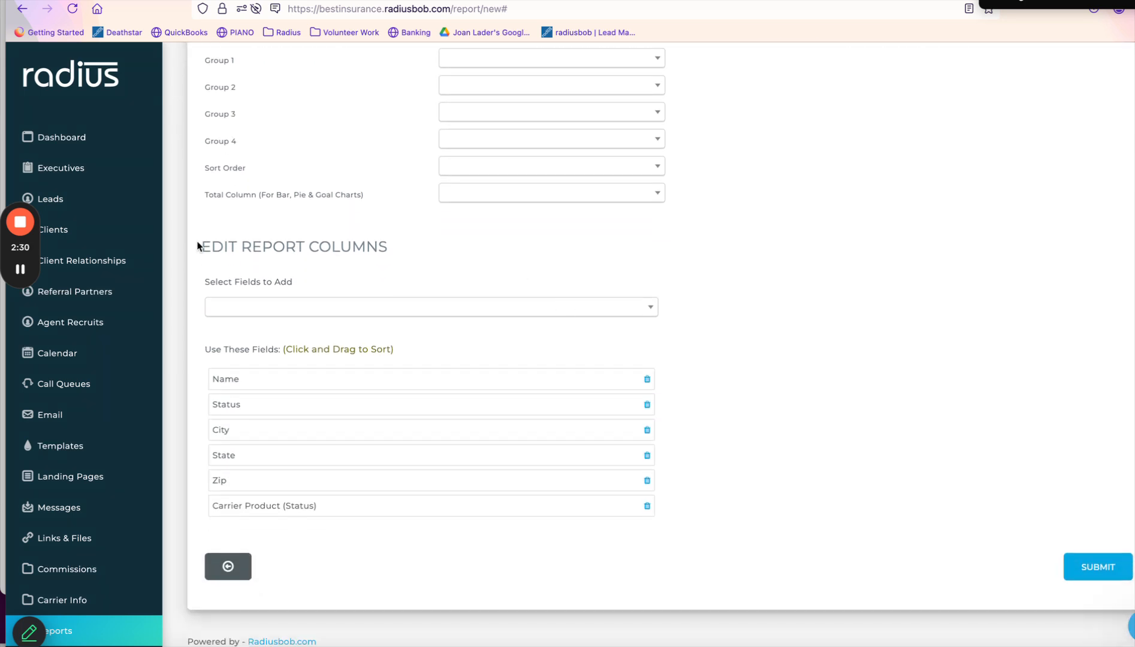
{"action": "left_click_drag", "start_coordinate": [204, 244], "coordinate": [404, 237]}
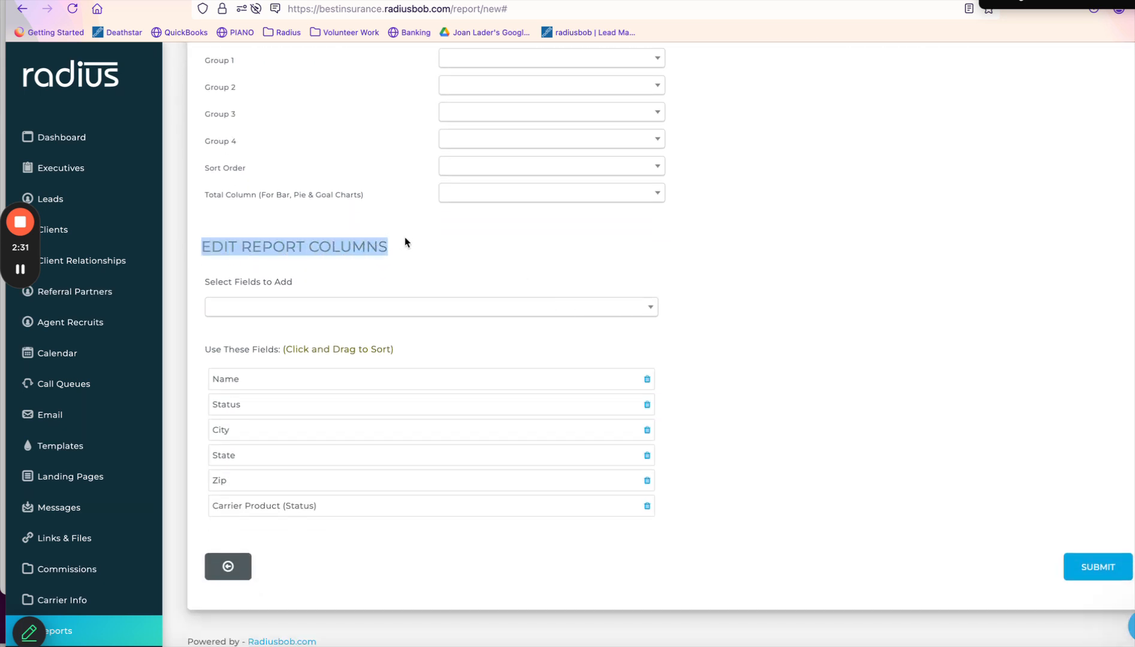
{"action": "left_click", "coordinate": [411, 311]}
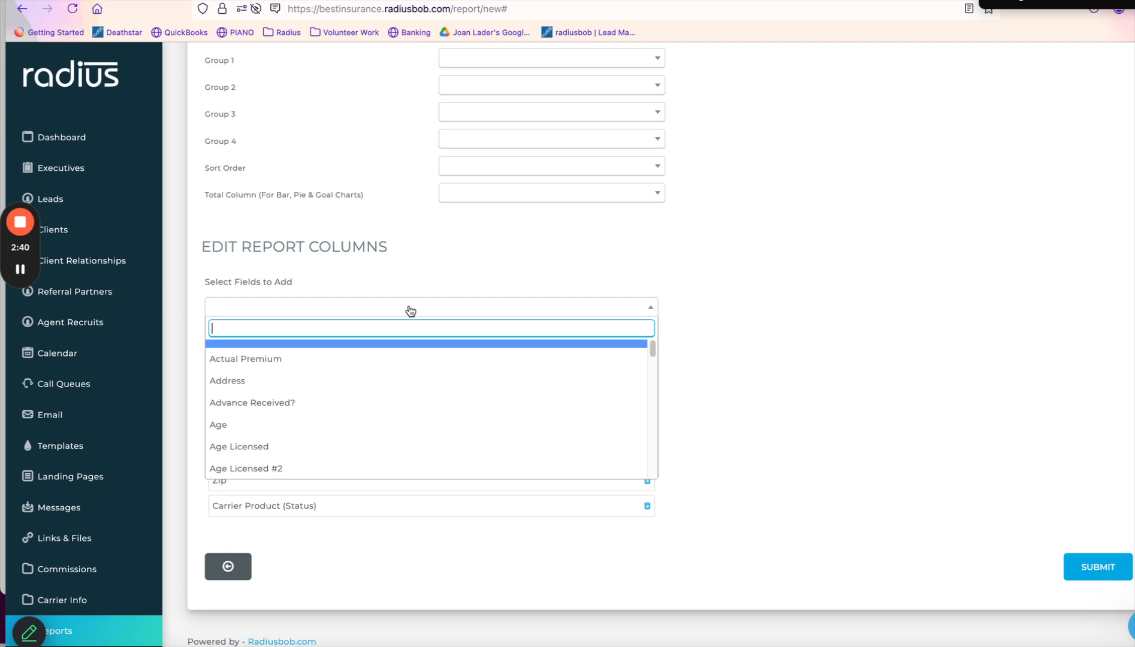
{"action": "type", "text": "reco"}
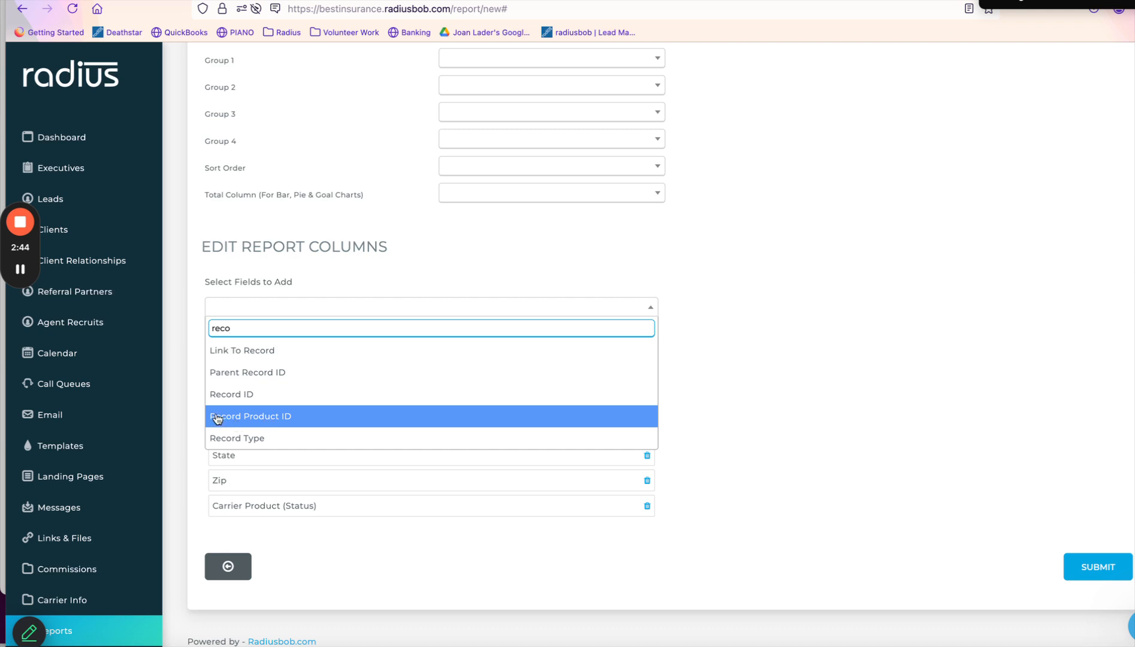
{"action": "left_click", "coordinate": [305, 422]}
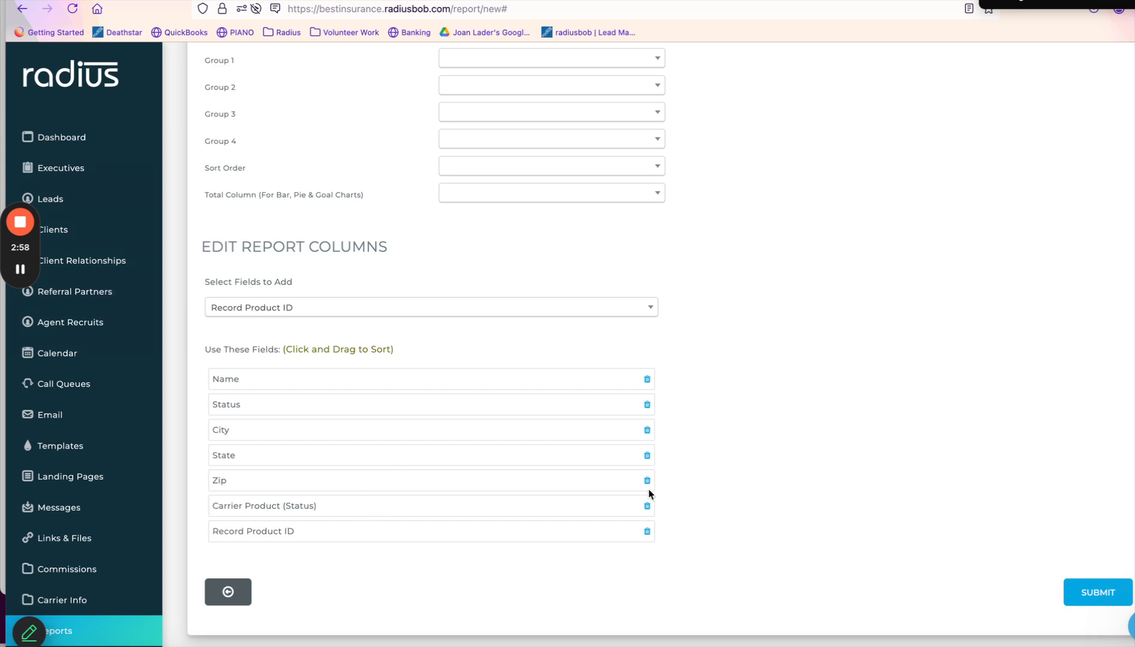
Remove the Carrier Product (Status), Zip, State and City columns and add Carrier Name.
{"action": "left_click", "coordinate": [649, 507]}
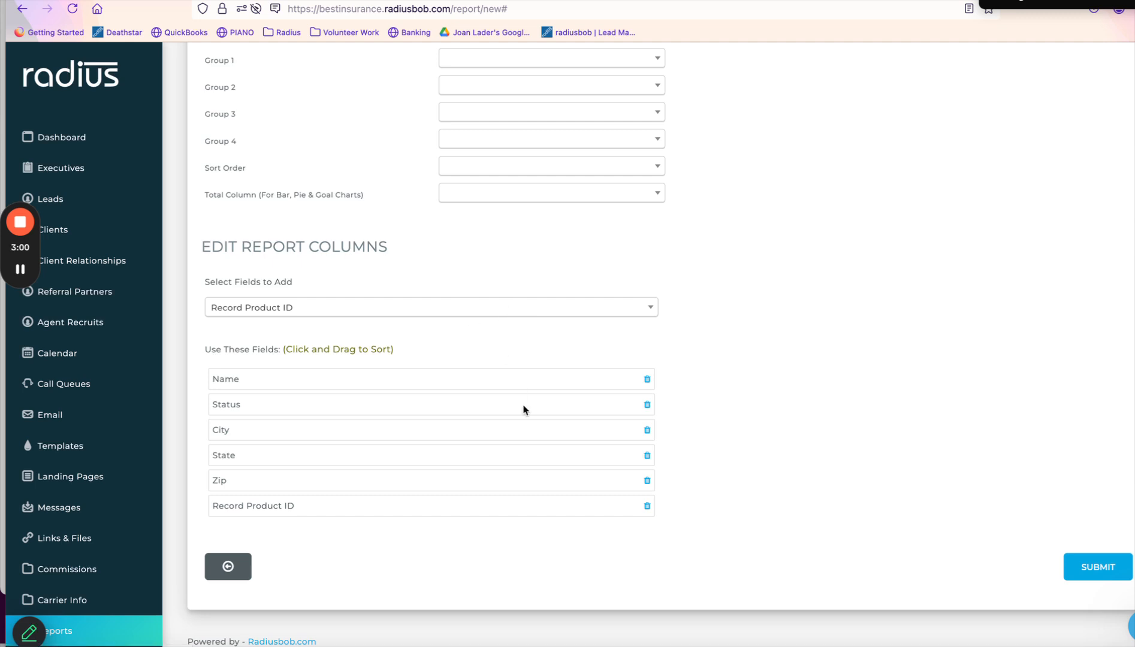
{"action": "left_click", "coordinate": [649, 482]}
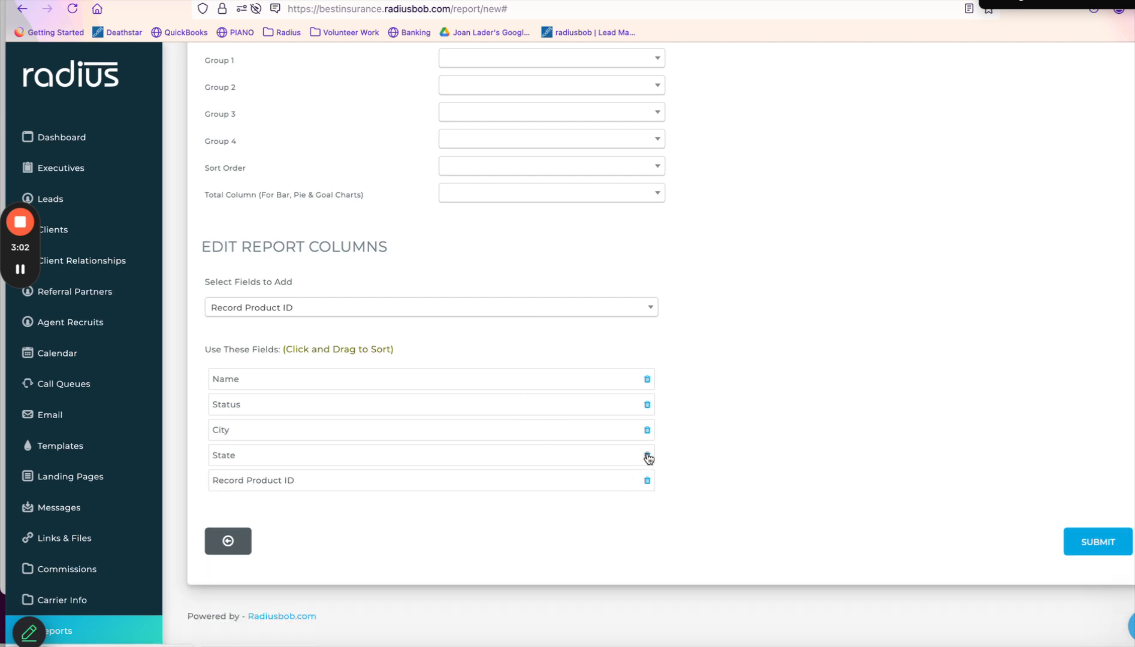
{"action": "left_click", "coordinate": [648, 456]}
{"action": "left_click", "coordinate": [648, 432]}
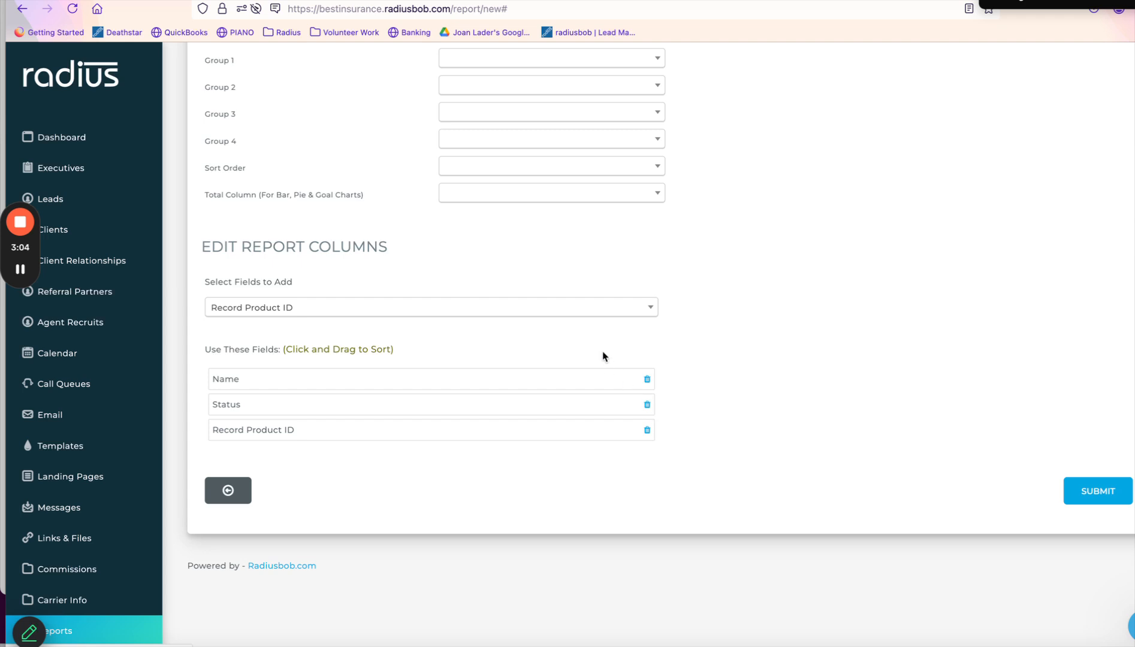
{"action": "left_click", "coordinate": [598, 313]}
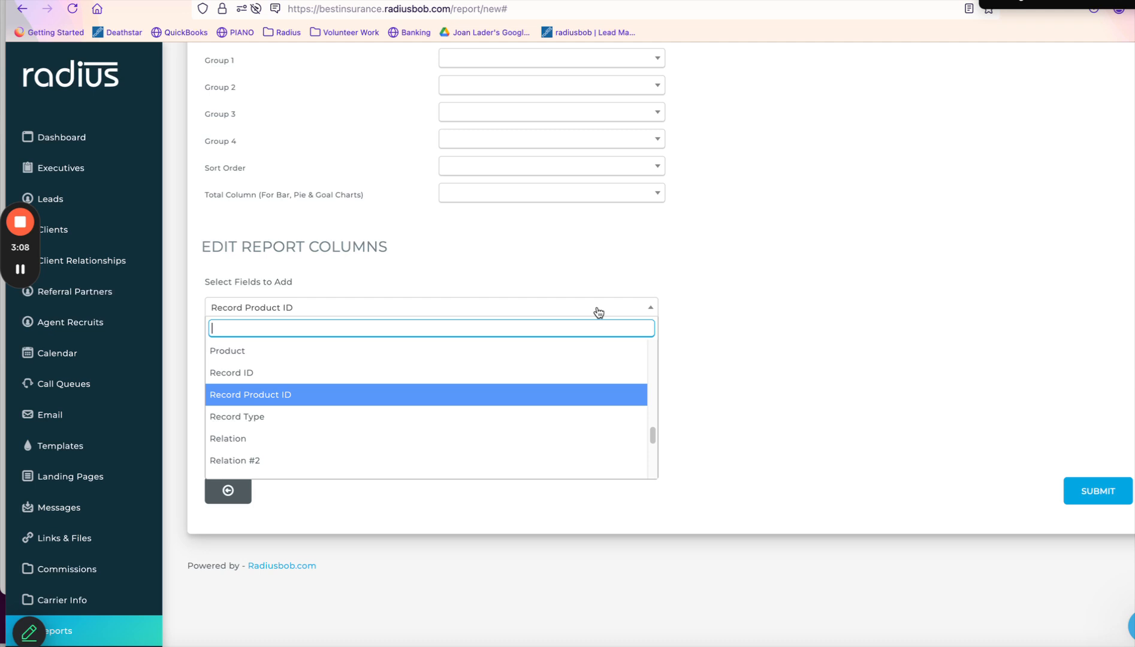
{"action": "type", "text": "carrier"}
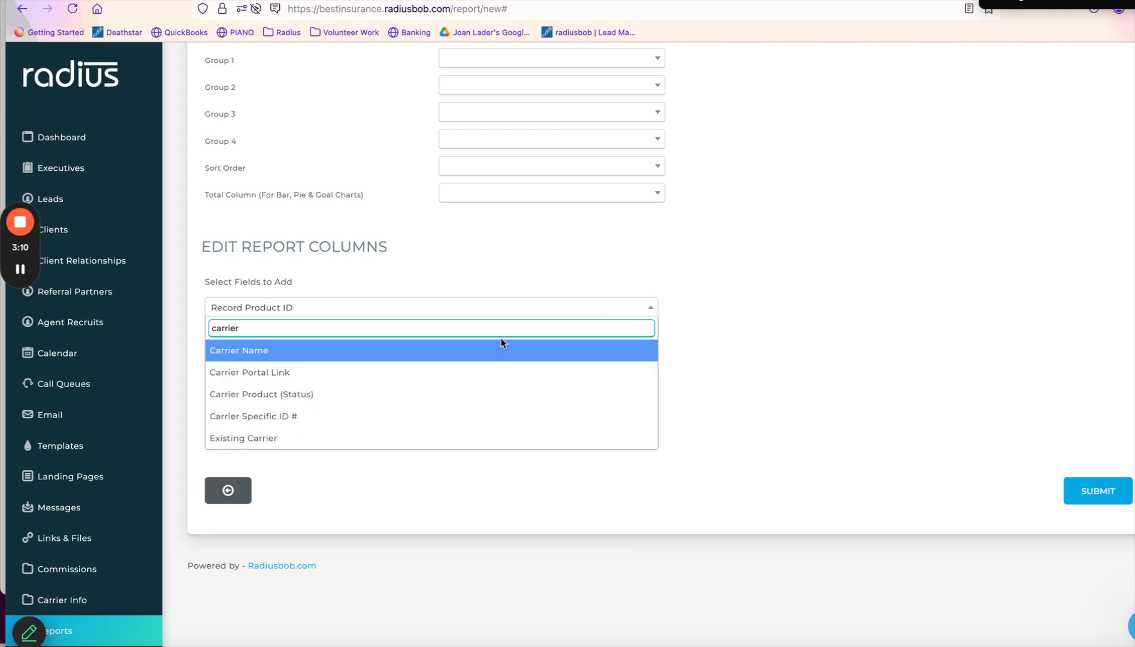
{"action": "left_click", "coordinate": [501, 348]}
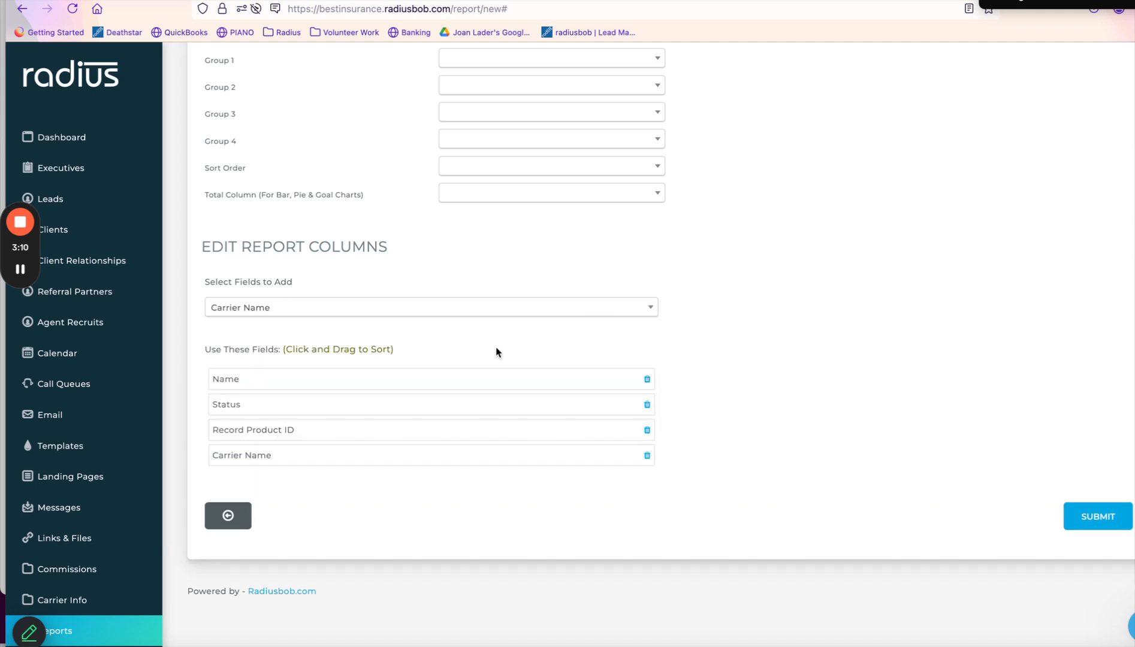
Remove the Status column and add Product, Effective Date (with year) and Policy Status columns.
{"action": "left_click", "coordinate": [647, 406]}
{"action": "left_click", "coordinate": [548, 308]}
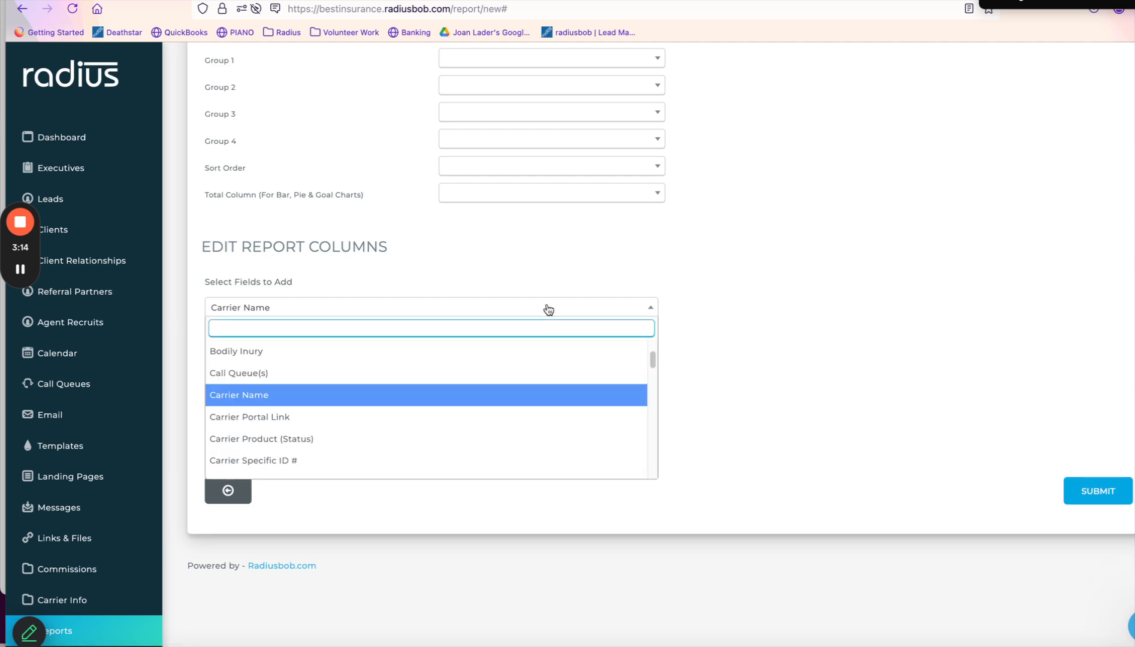
{"action": "type", "text": "prod"}
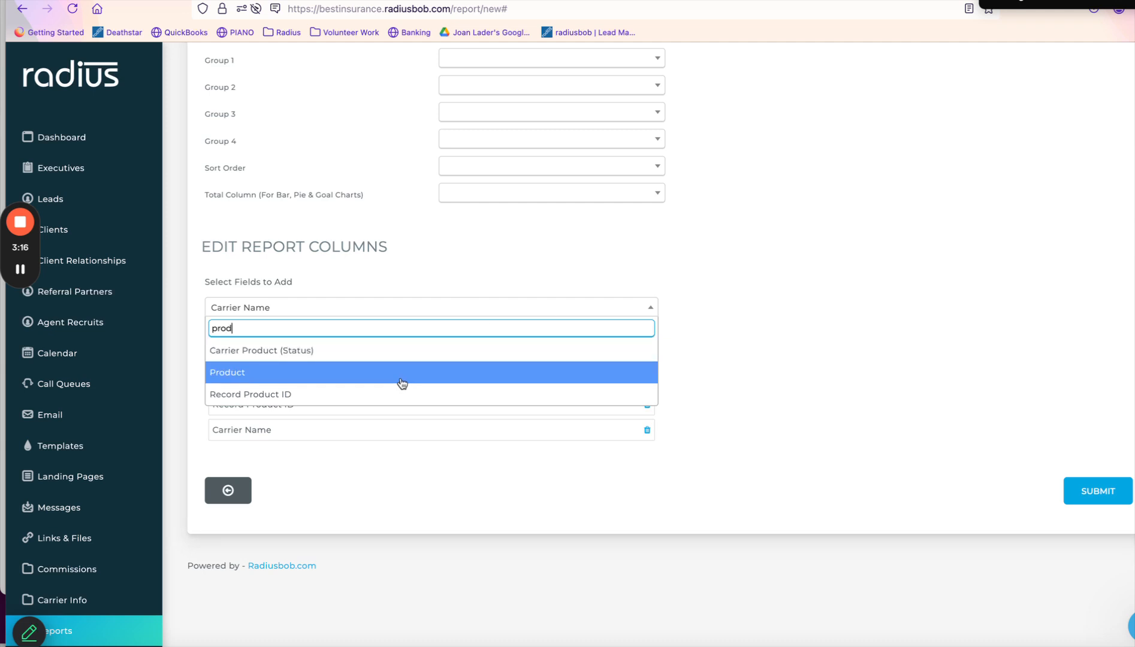
{"action": "left_click", "coordinate": [398, 377]}
{"action": "left_click", "coordinate": [439, 308]}
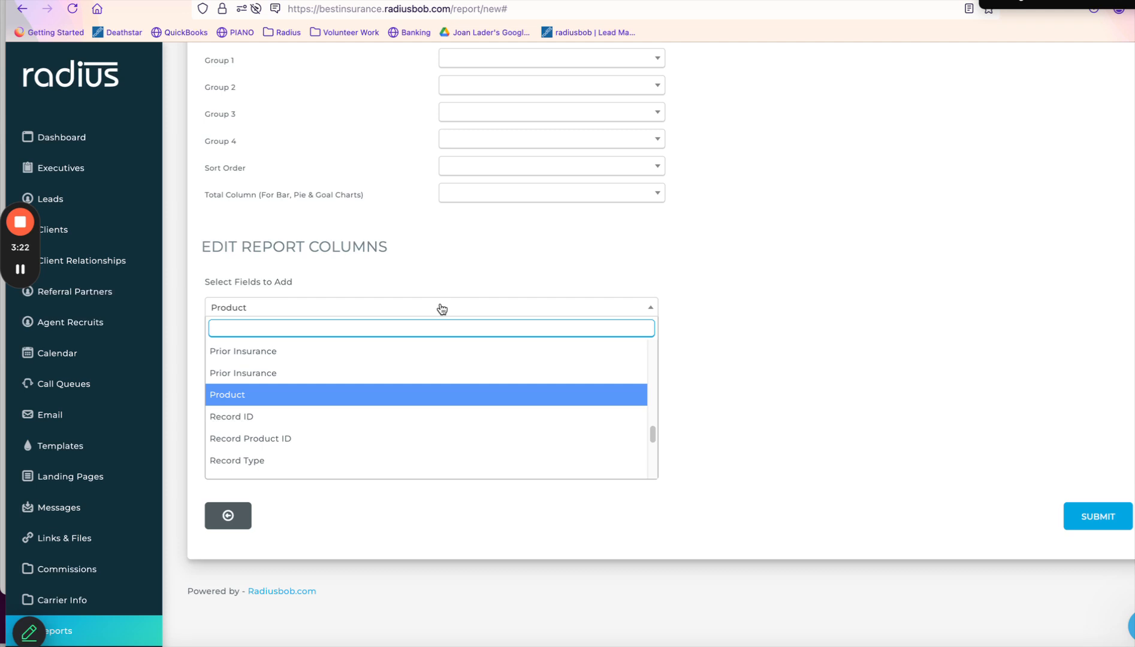
{"action": "type", "text": "effe"}
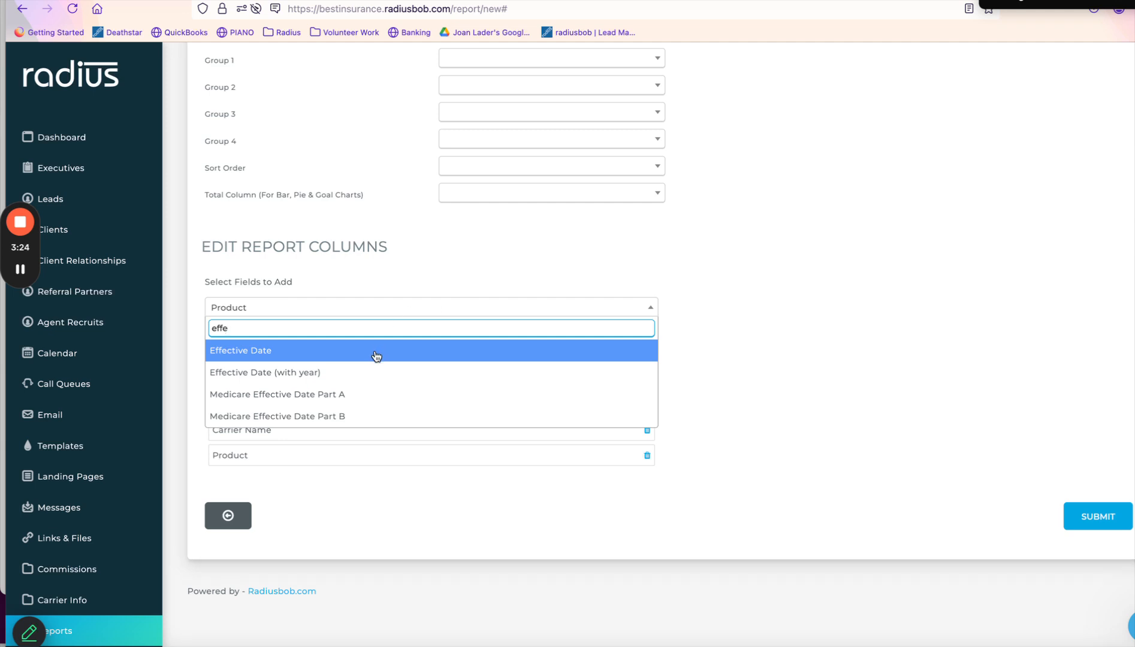
{"action": "left_click", "coordinate": [348, 383]}
{"action": "left_click", "coordinate": [448, 307]}
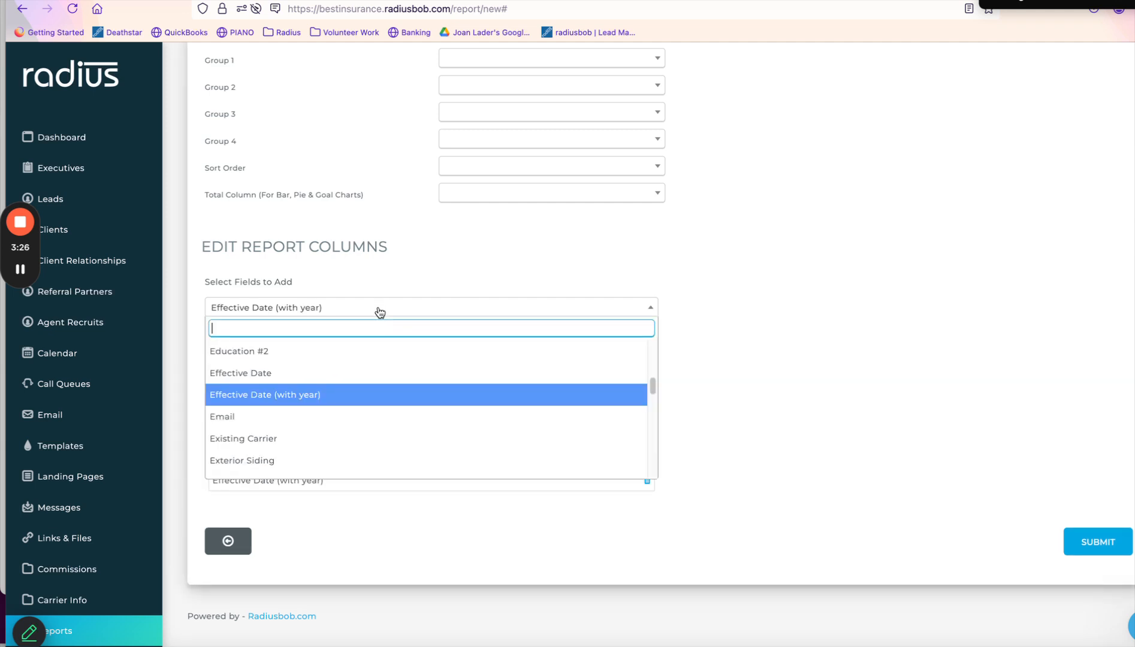
{"action": "type", "text": "prod"}
{"action": "key", "text": "BackSpace"}
{"action": "key", "text": "BackSpace"}
{"action": "key", "text": "BackSpace"}
{"action": "type", "text": "olic"}
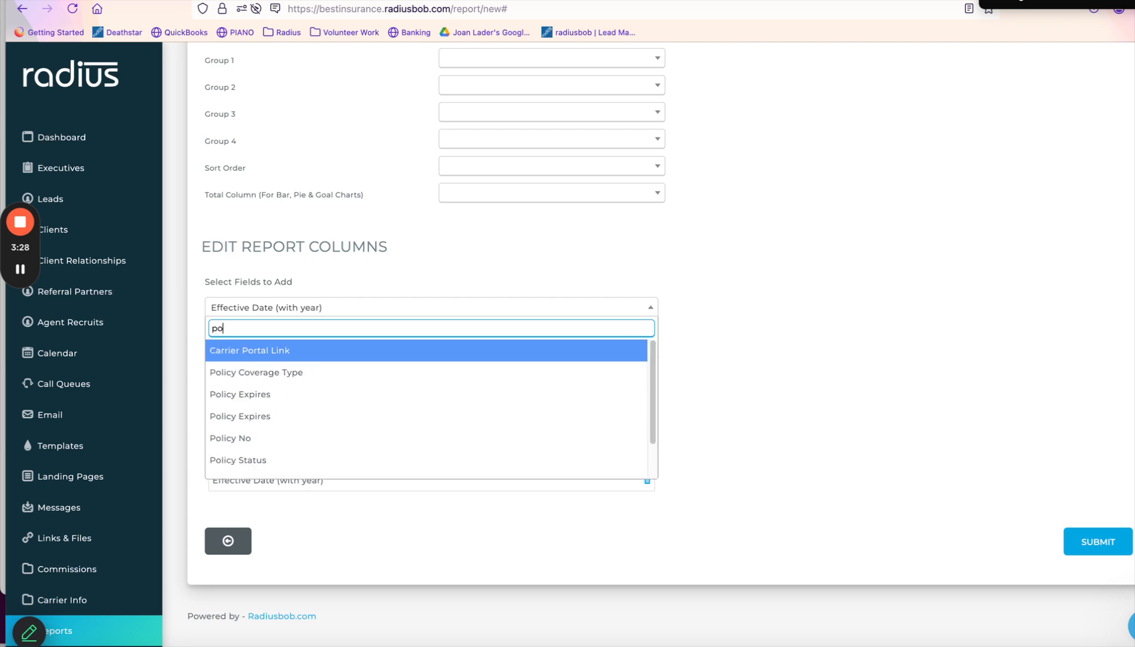
{"action": "left_click", "coordinate": [309, 438]}
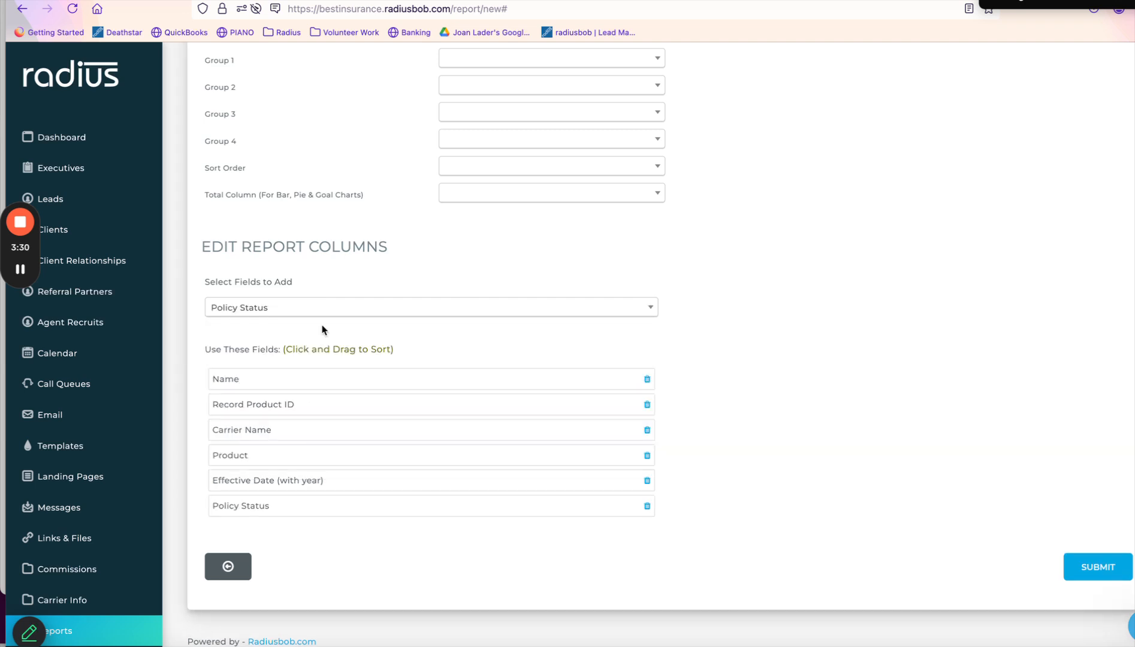
Add Policy No, Premium and Renewal Date (with year) as report columns.
{"action": "left_click", "coordinate": [328, 306]}
{"action": "type", "text": "poi"}
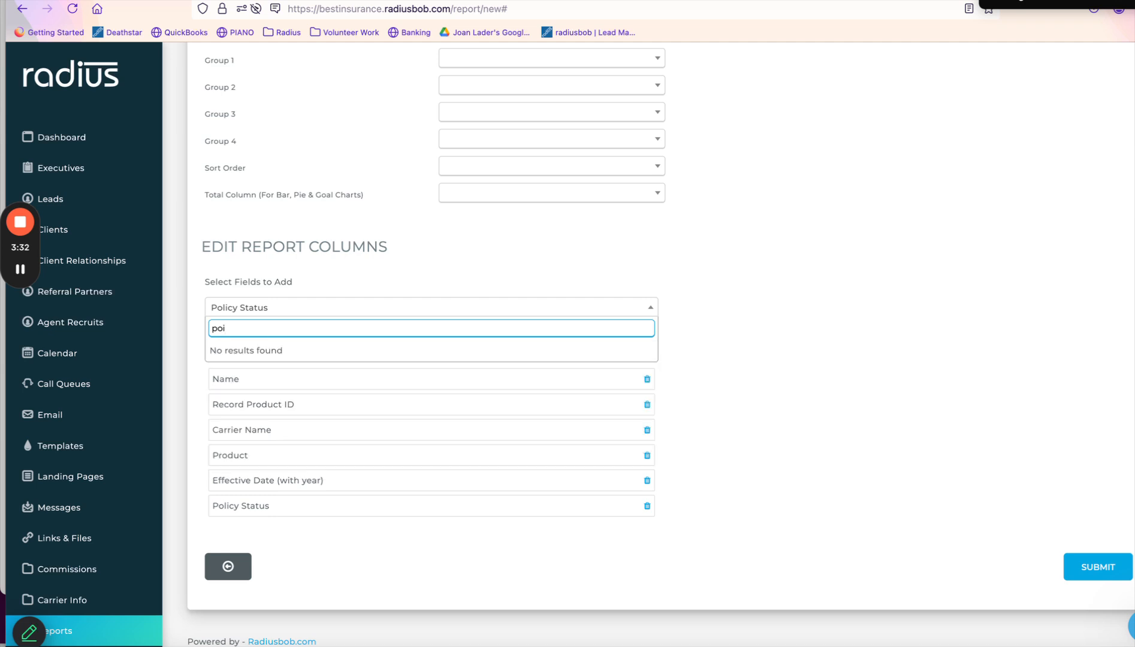
{"action": "key", "text": "BackSpace"}
{"action": "type", "text": "l"}
{"action": "left_click", "coordinate": [250, 416]}
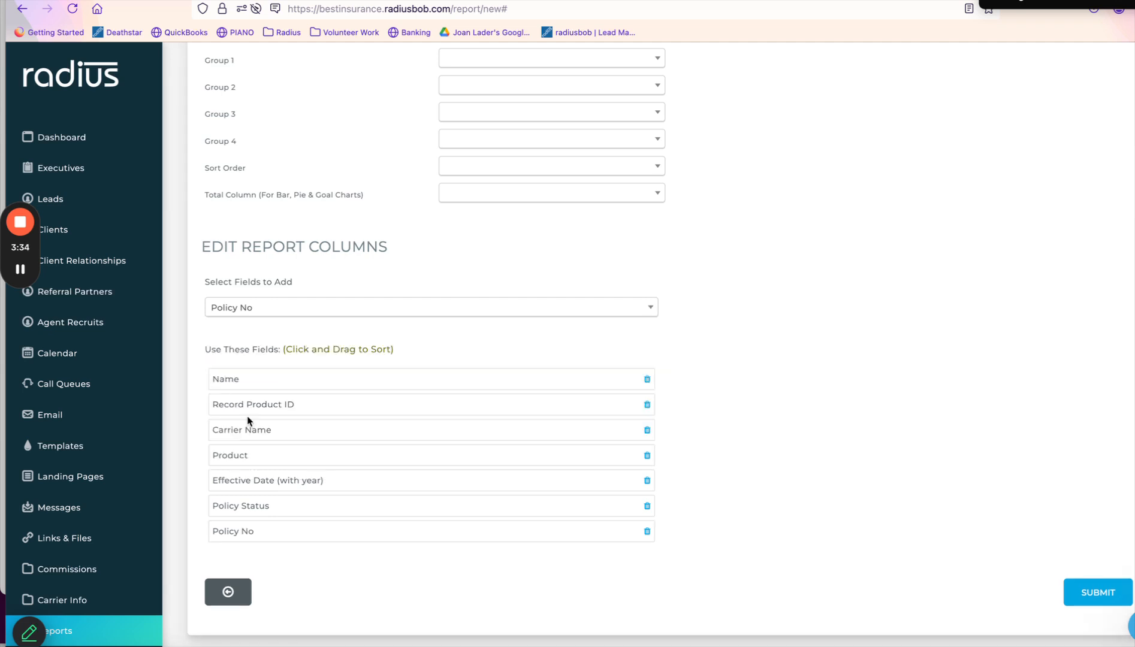
{"action": "left_click", "coordinate": [284, 312]}
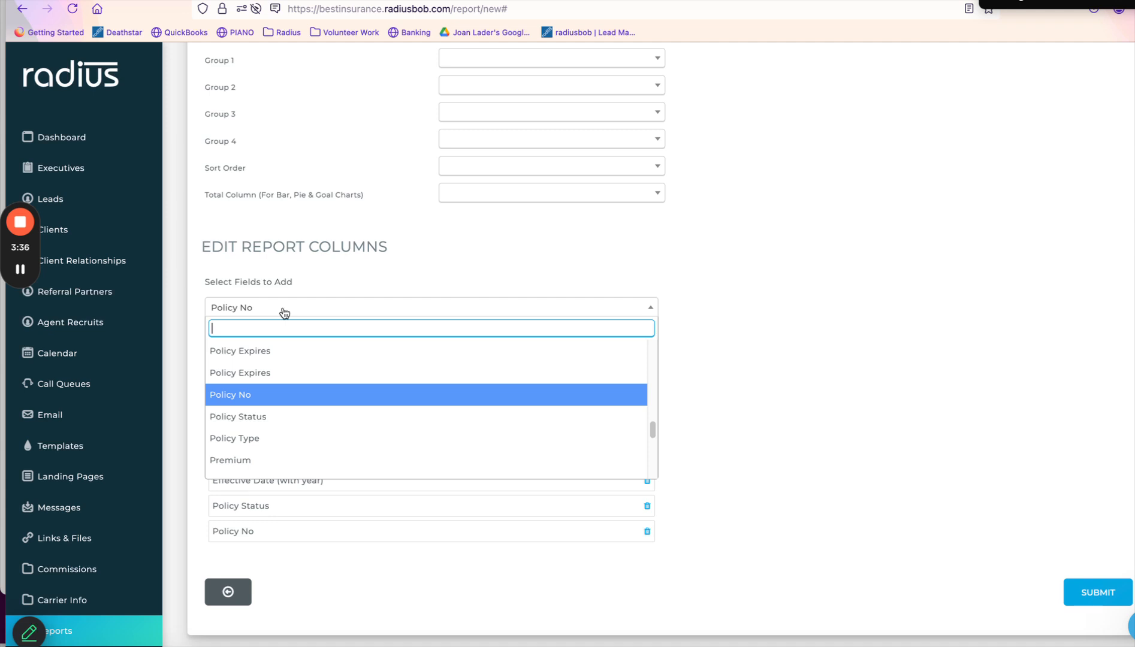
{"action": "left_click", "coordinate": [242, 460]}
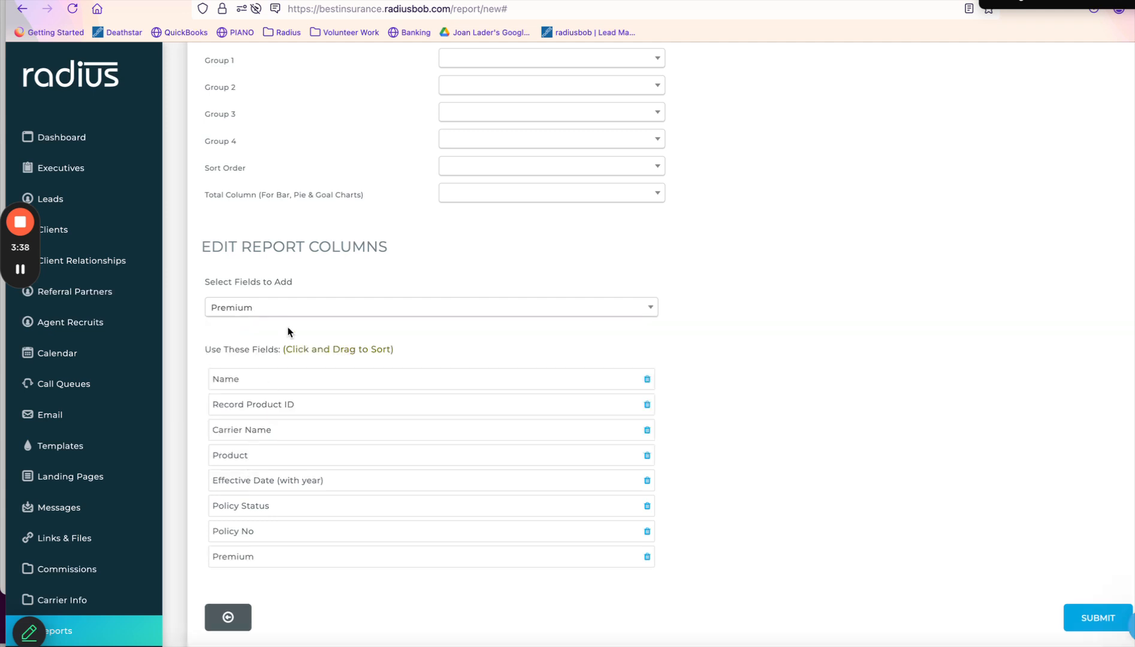
{"action": "left_click", "coordinate": [294, 311]}
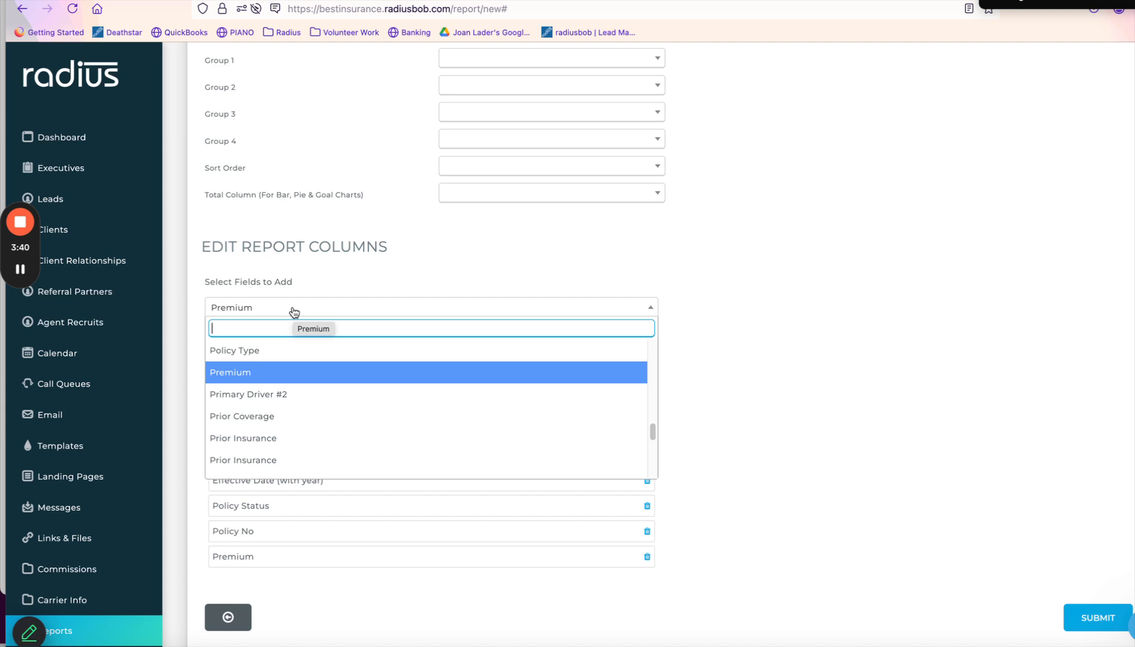
{"action": "type", "text": "renew"}
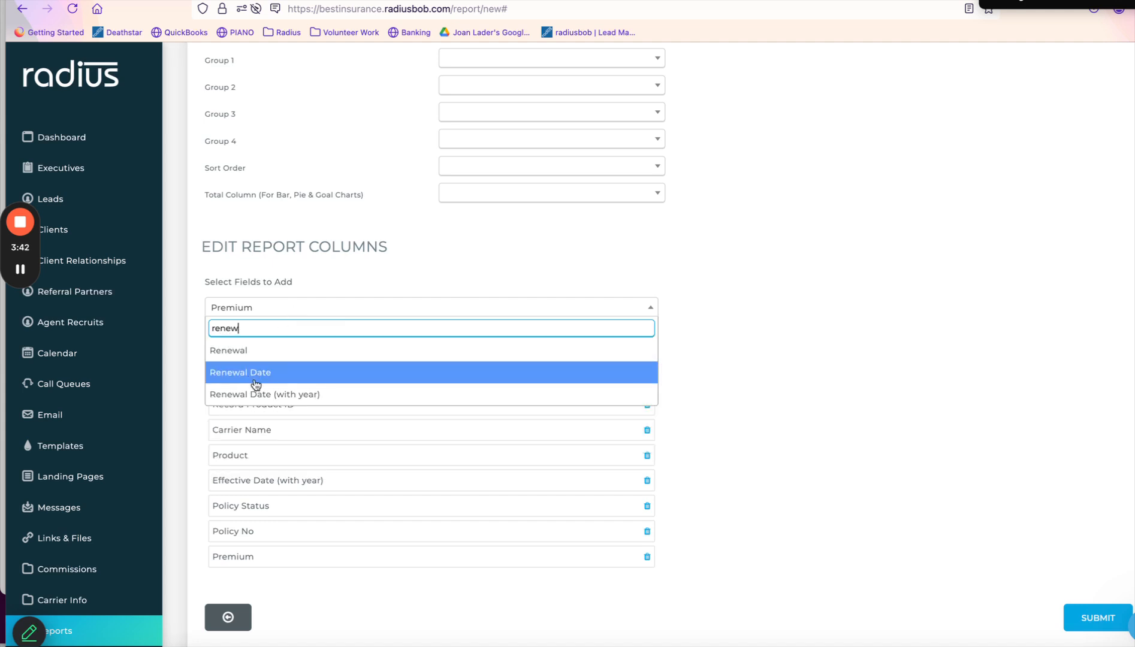
{"action": "left_click", "coordinate": [258, 393]}
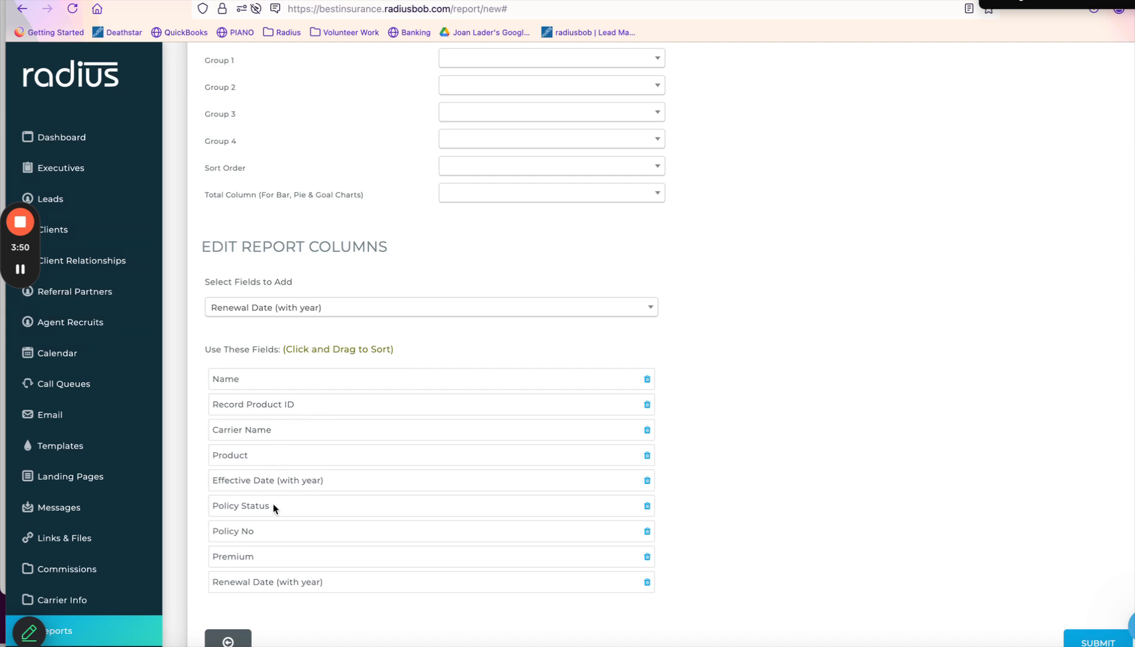
Add Policy Coverage Type as the last report column.
{"action": "left_click", "coordinate": [348, 314]}
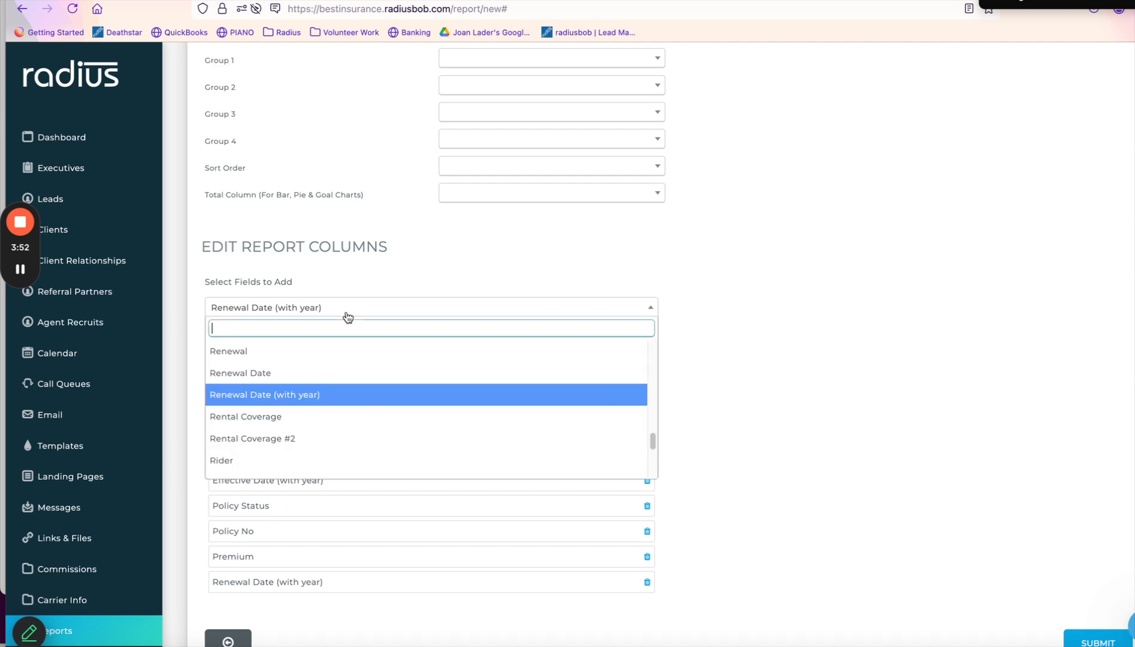
{"action": "type", "text": "produ"}
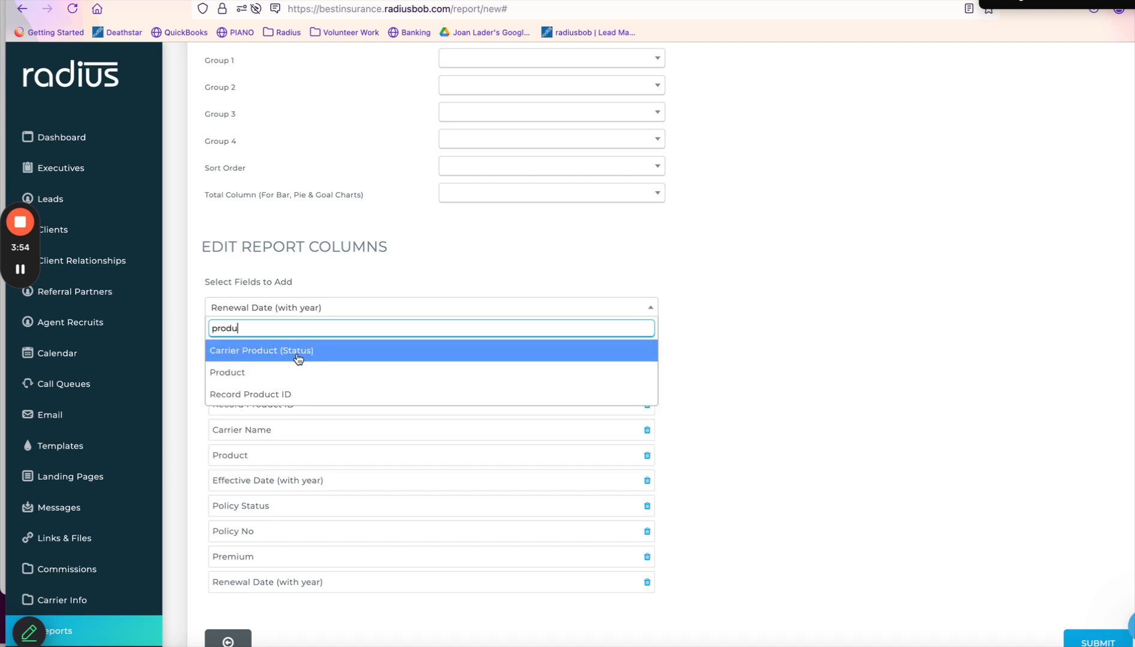
{"action": "key", "text": "BackSpace"}
{"action": "key", "text": "BackSpace"}
{"action": "key", "text": "BackSpace"}
{"action": "key", "text": "BackSpace"}
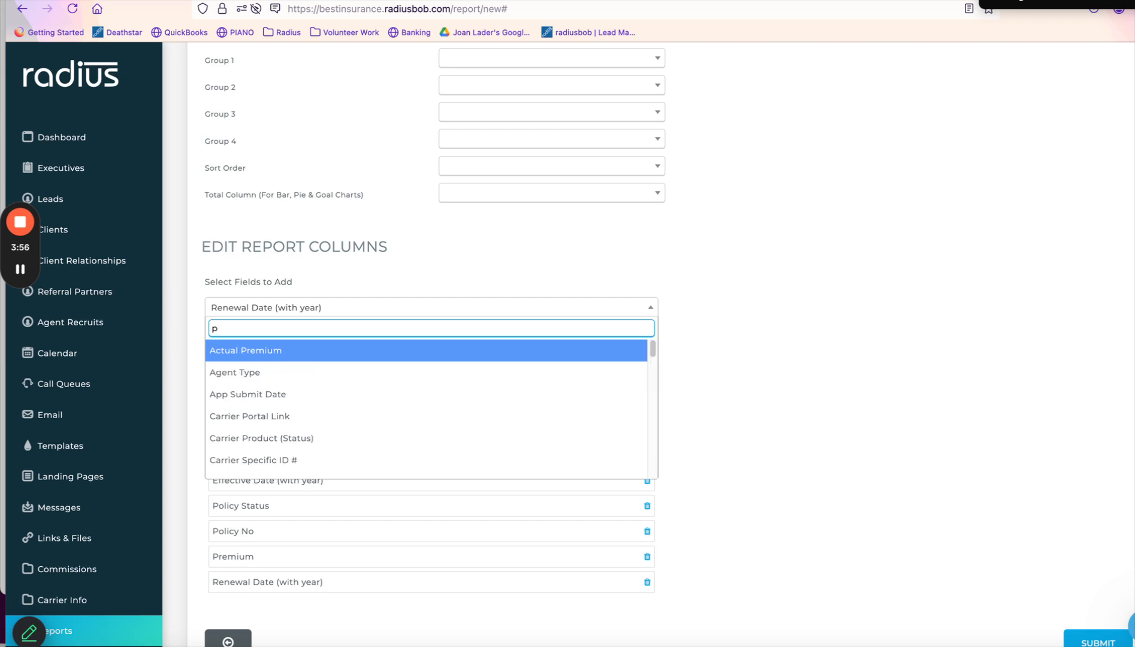
{"action": "type", "text": "olicy"}
{"action": "left_click", "coordinate": [291, 353]}
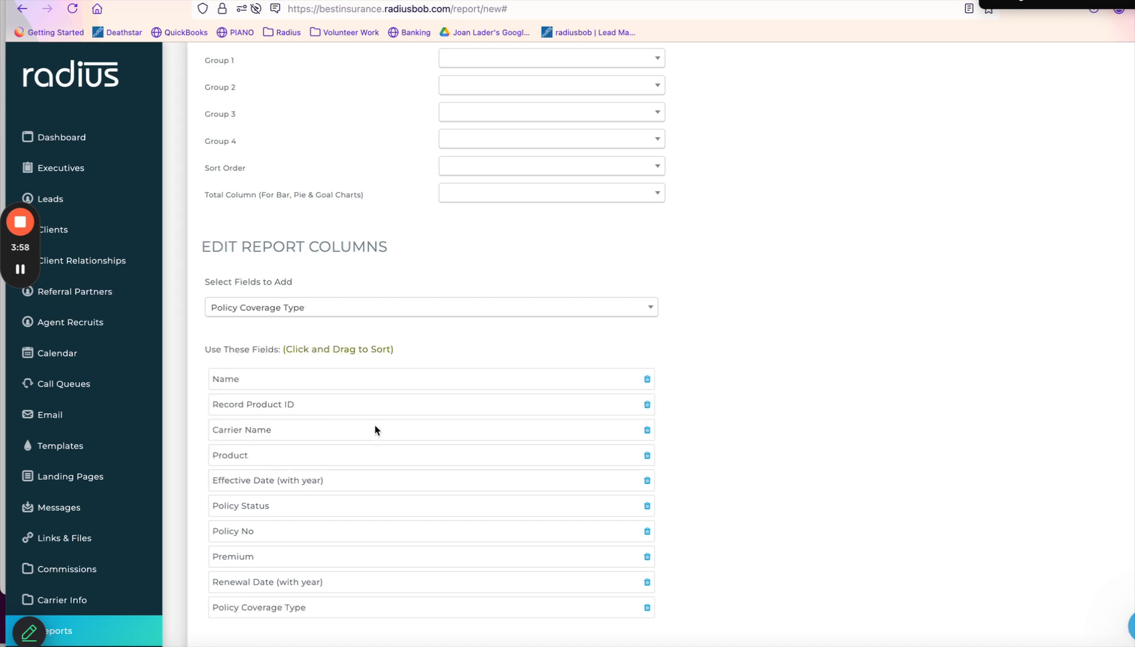
{"action": "scroll", "coordinate": [1061, 412], "scroll_direction": "down", "scroll_amount": 3}
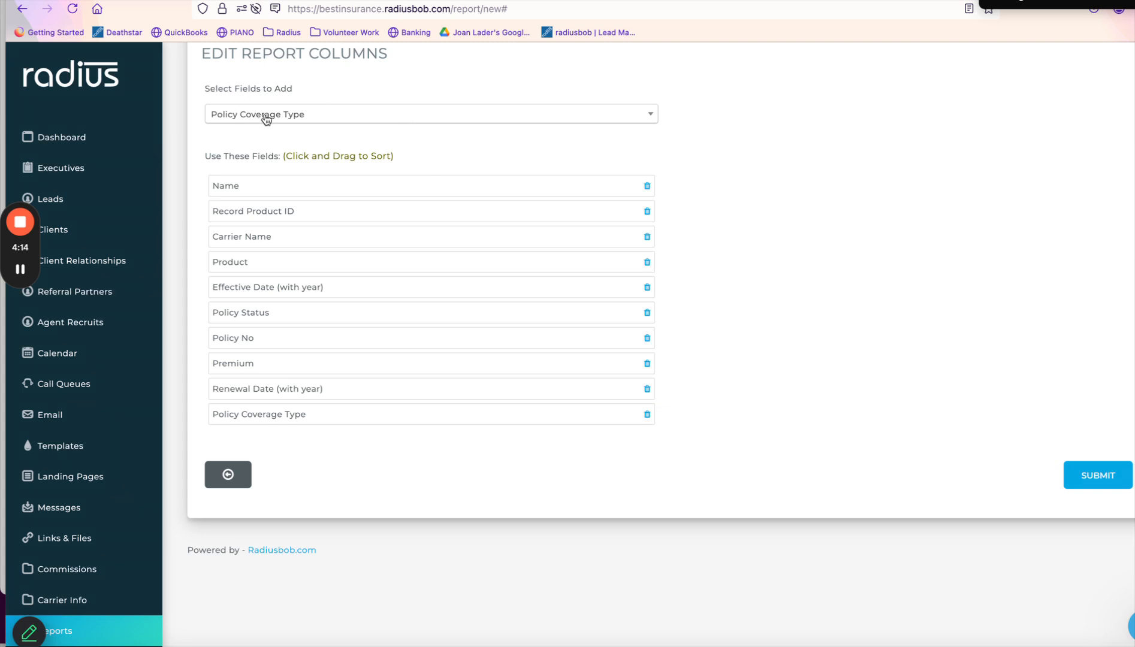
Drag Policy Coverage Type up to the third column, below Record Product ID, and submit the report.
{"action": "left_click_drag", "start_coordinate": [206, 89], "coordinate": [307, 105]}
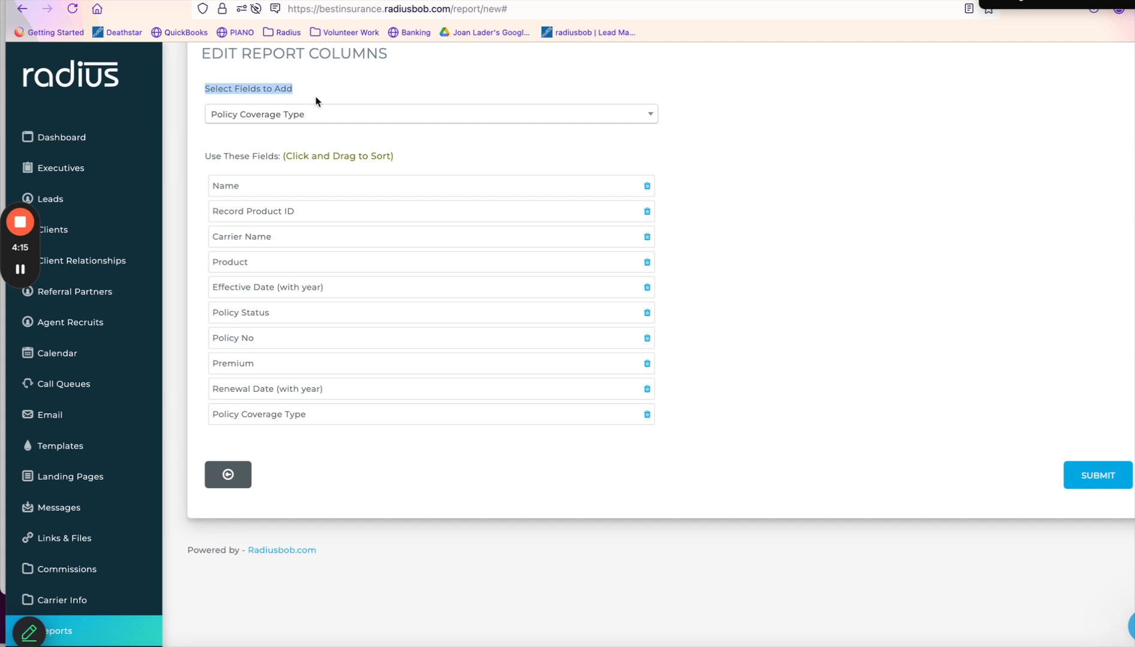
{"action": "left_click", "coordinate": [293, 117]}
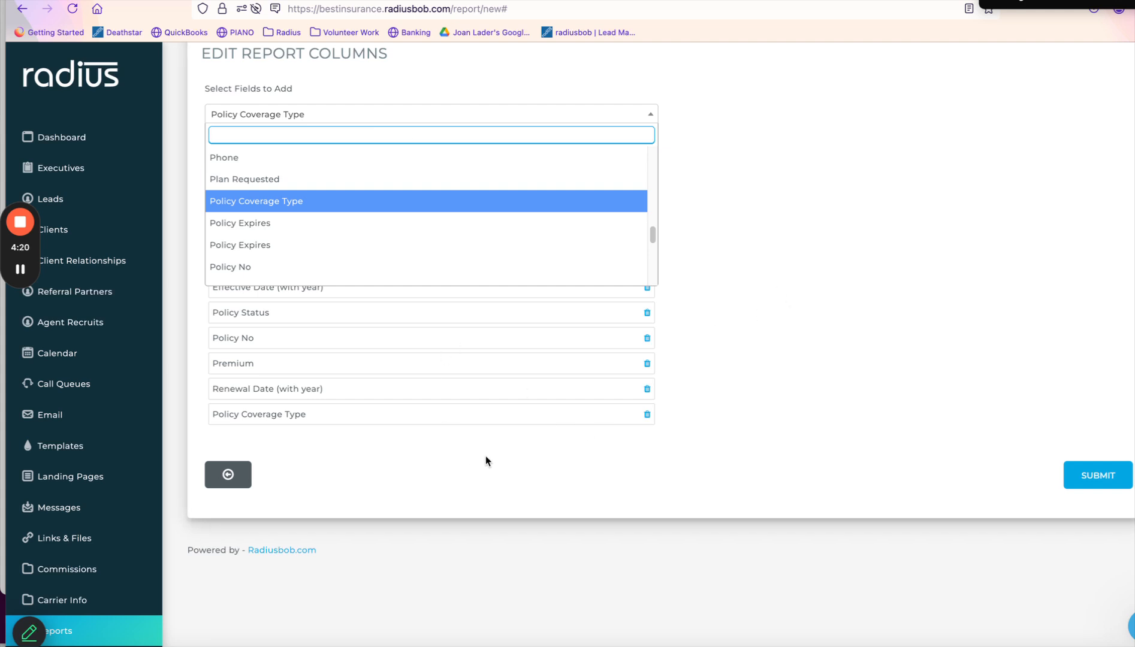
{"action": "left_click", "coordinate": [524, 464]}
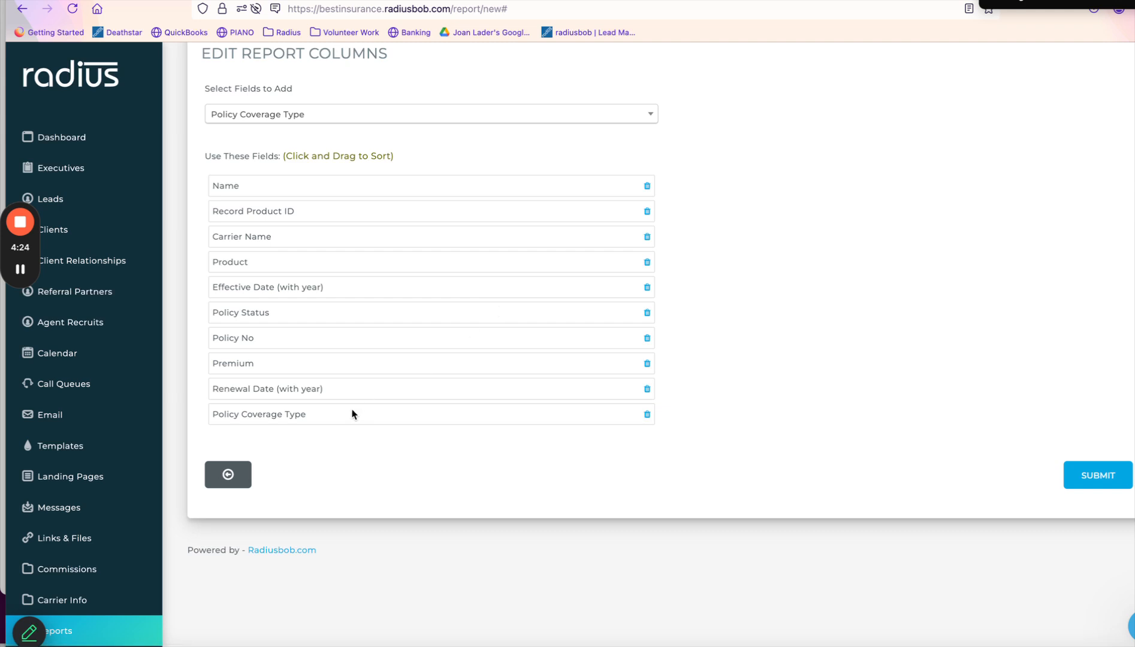
{"action": "left_click_drag", "start_coordinate": [349, 417], "coordinate": [344, 260]}
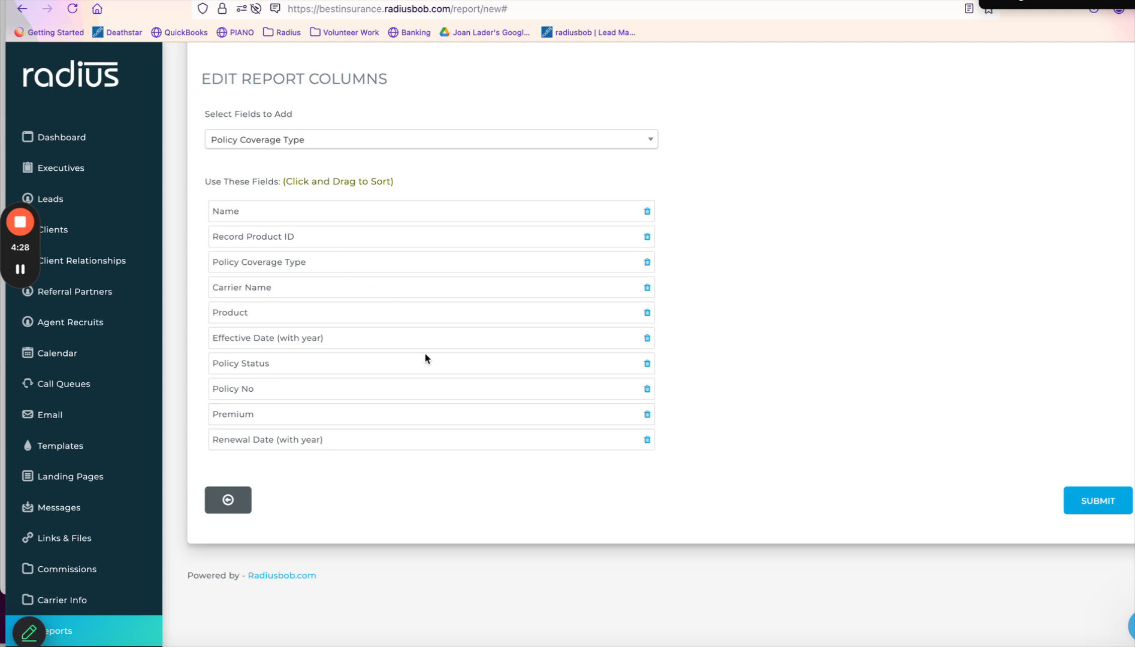
{"action": "left_click", "coordinate": [1102, 506]}
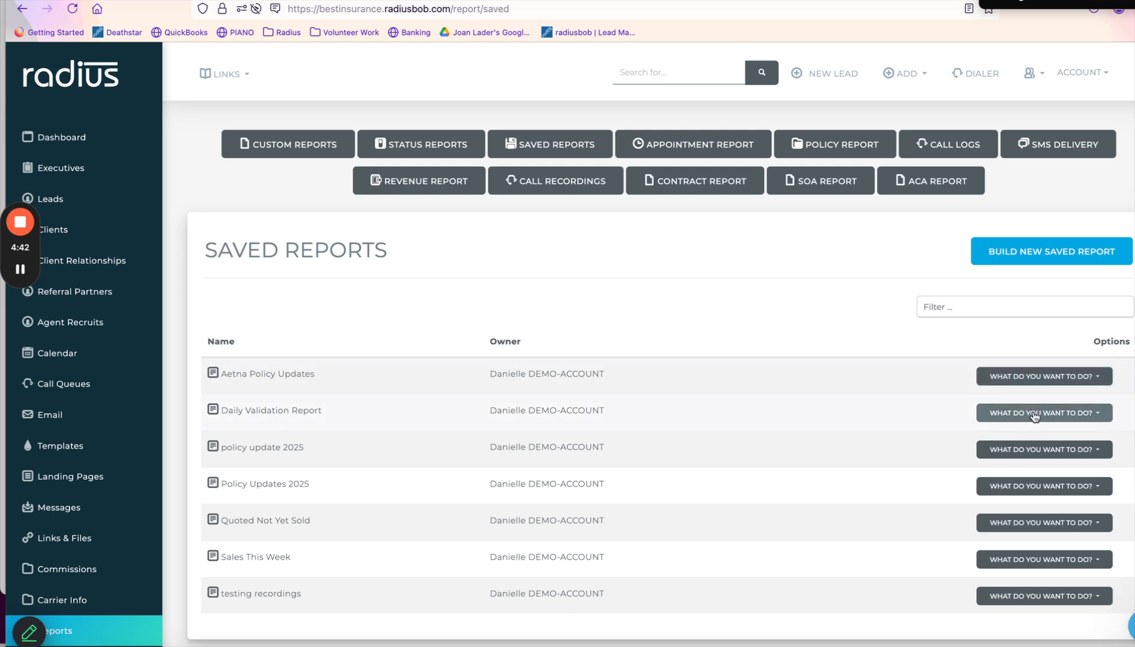
Download Policy Updates 2025 as CSV and open PolicyUpdates2025_25_02_11.csv in Numbers.
{"action": "left_click", "coordinate": [1037, 485]}
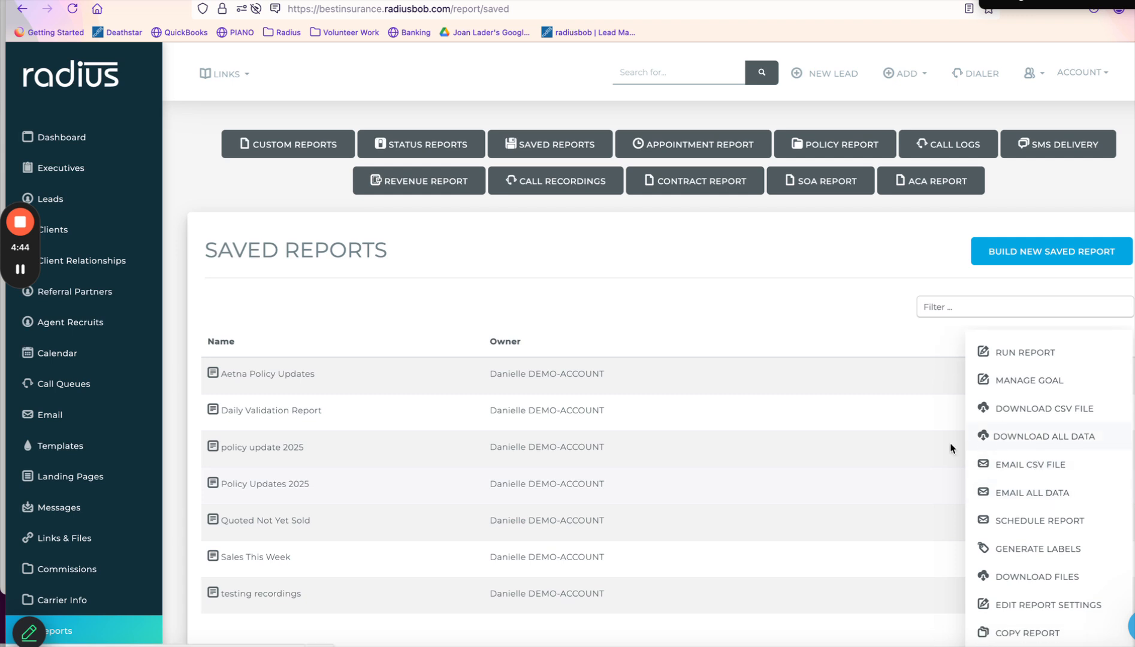
{"action": "left_click", "coordinate": [919, 331]}
{"action": "left_click", "coordinate": [1021, 486]}
{"action": "left_click", "coordinate": [1024, 413]}
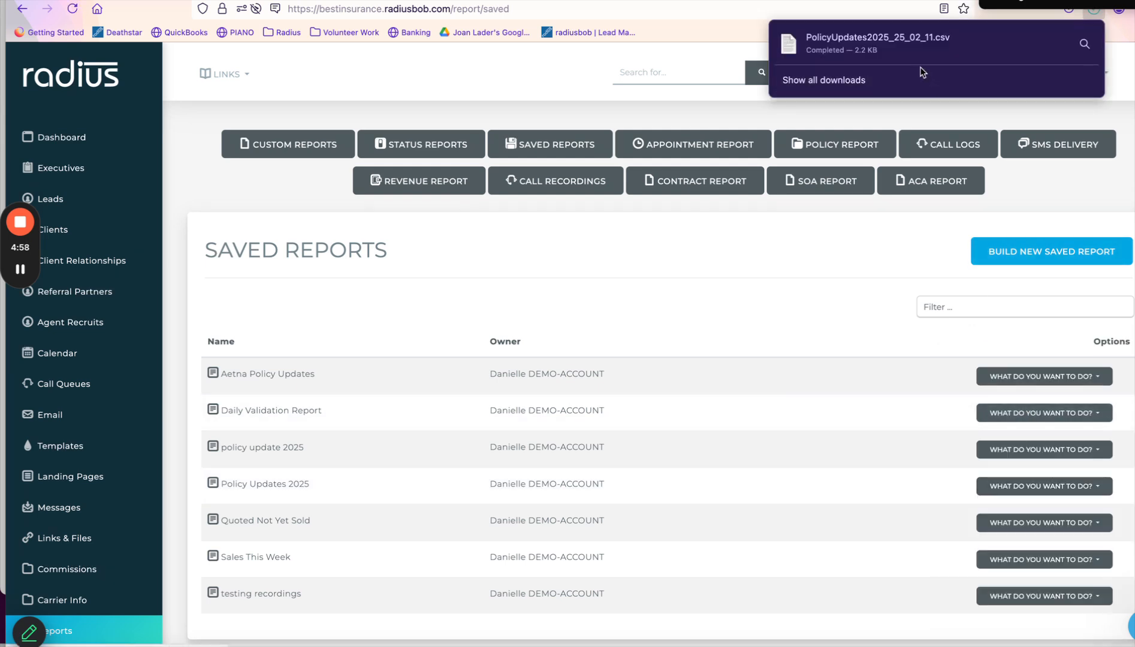
{"action": "left_click", "coordinate": [905, 41]}
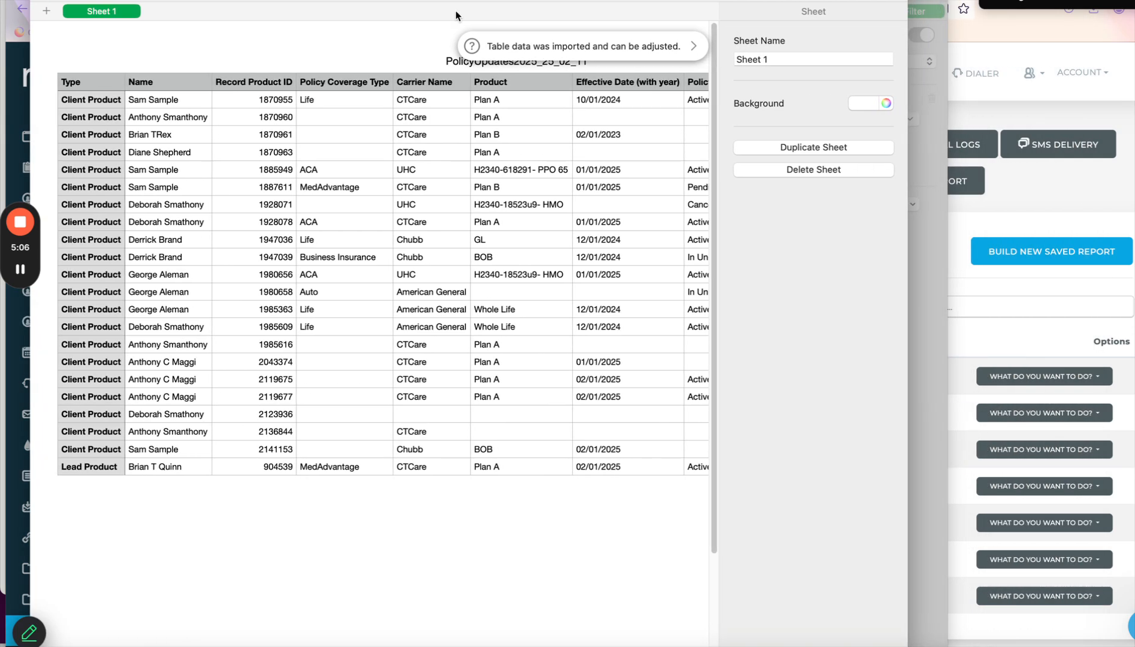
Widen the Numbers window to show all columns and inspect Policy Coverage Type cells D3 and D6.
{"action": "left_click_drag", "start_coordinate": [909, 283], "coordinate": [1134, 284]}
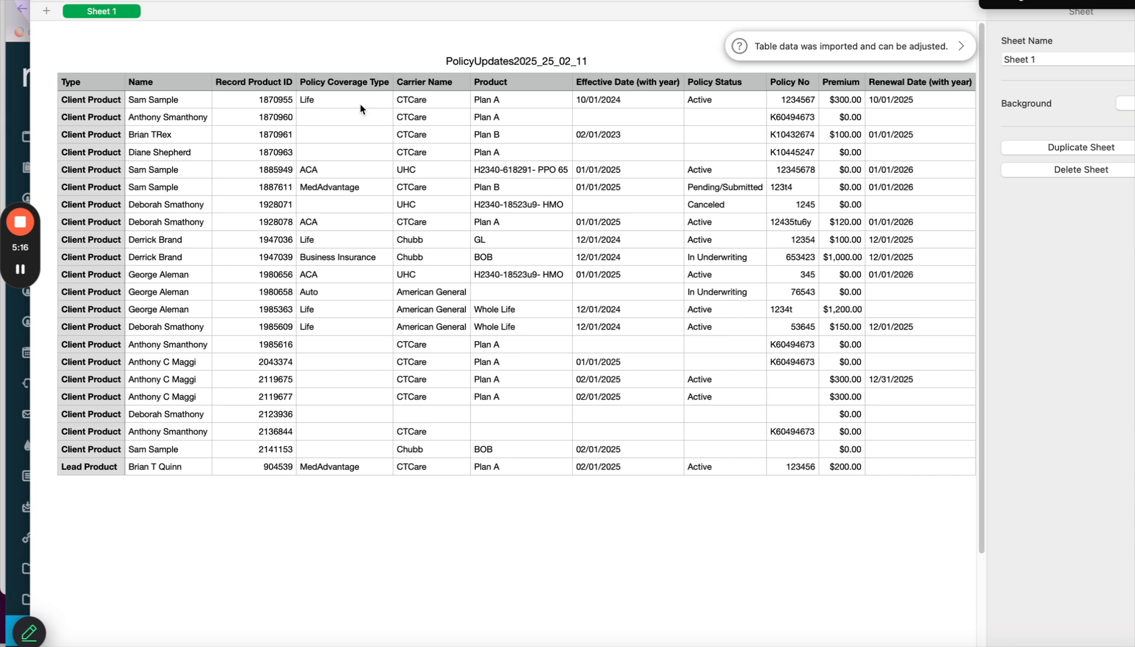
{"action": "left_click", "coordinate": [354, 81]}
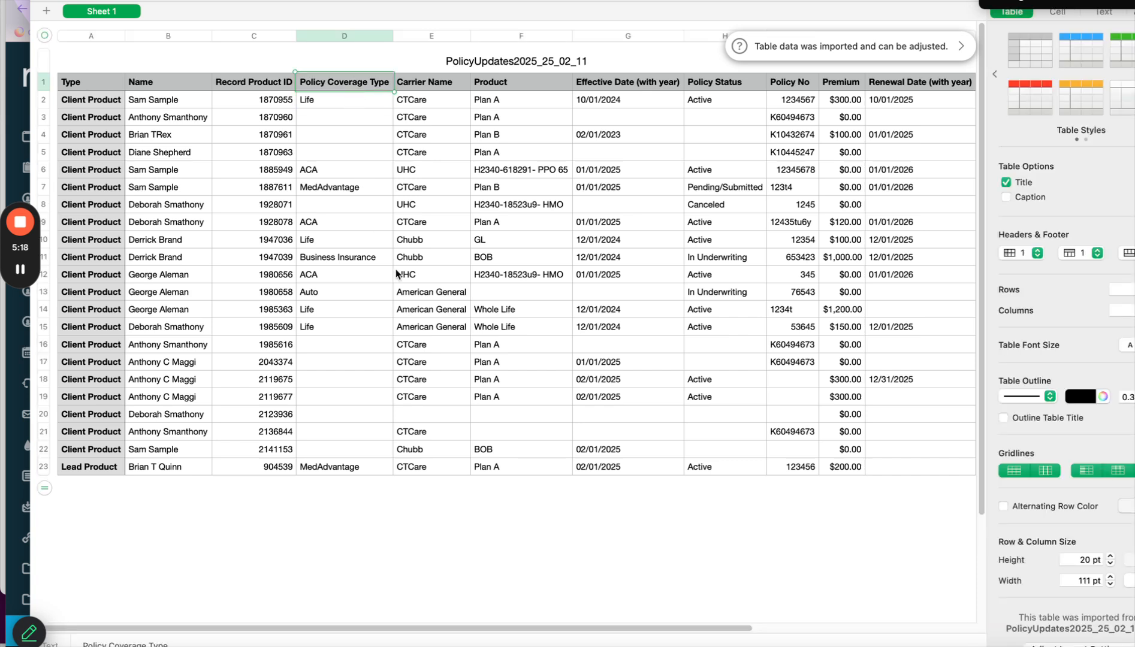
{"action": "left_click", "coordinate": [362, 117]}
{"action": "left_click", "coordinate": [353, 171]}
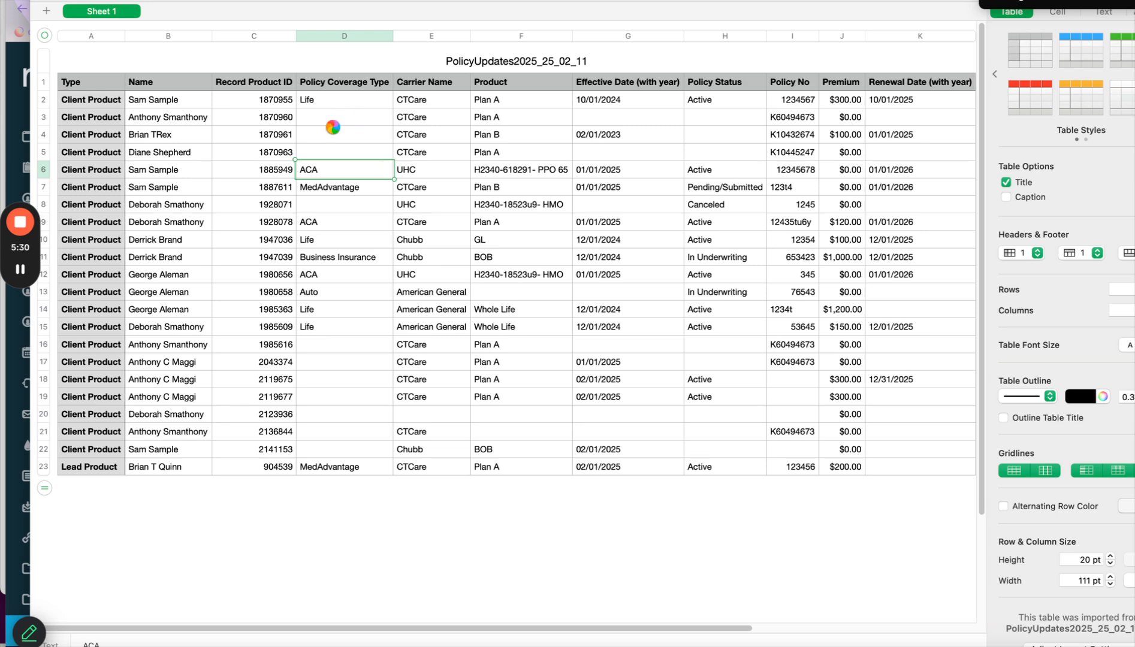
Fill the empty coverage type cells D3:D5 and D8 with ACA.
{"action": "left_click", "coordinate": [336, 124]}
{"action": "left_click_drag", "start_coordinate": [344, 120], "coordinate": [345, 155]}
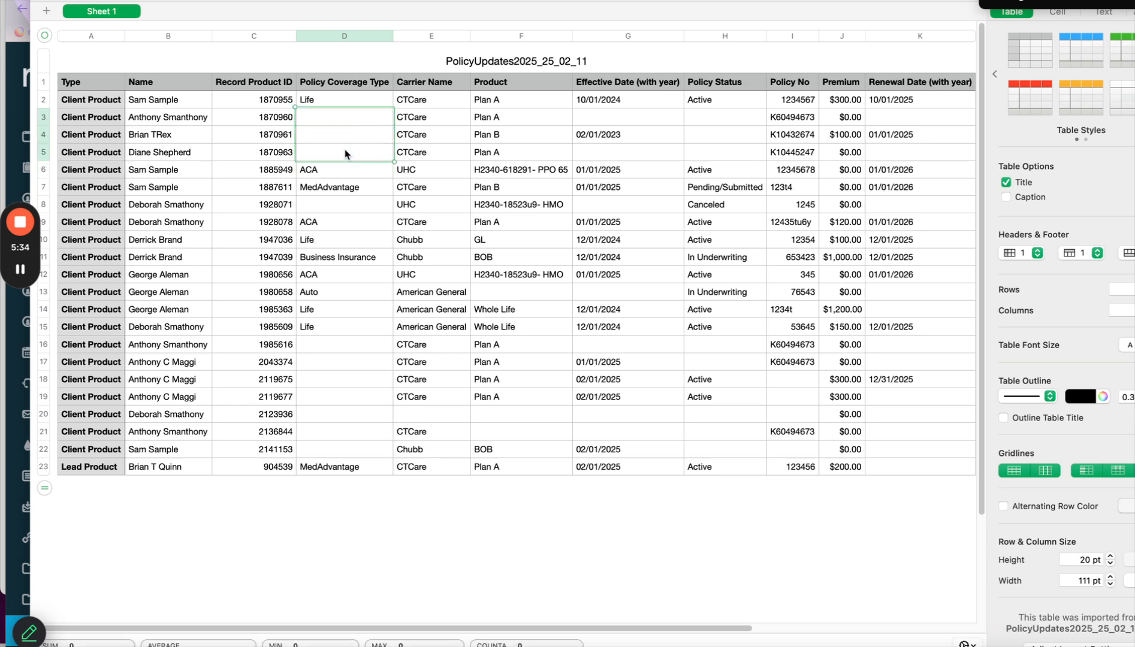
{"action": "type", "text": "ACA ACA ACA"}
{"action": "left_click", "coordinate": [339, 204]}
{"action": "type", "text": "ACA"}
Copy MedAdvantage from D7 into the empty cells D16:D22.
{"action": "left_click", "coordinate": [338, 189]}
{"action": "left_click", "coordinate": [337, 347]}
{"action": "left_click", "coordinate": [353, 451], "text": "shift"}
{"action": "type", "text": "MedAdvantage"}
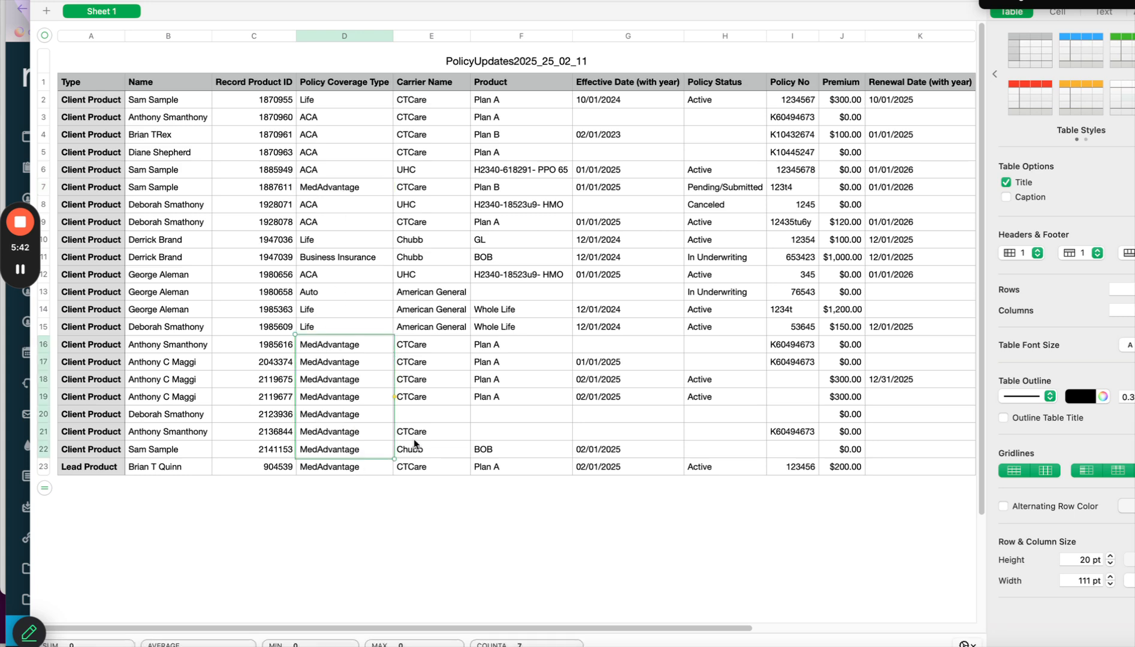
Copy CTCare and Plan A from row 19 into row 20's carrier and product cells.
{"action": "left_click", "coordinate": [415, 425]}
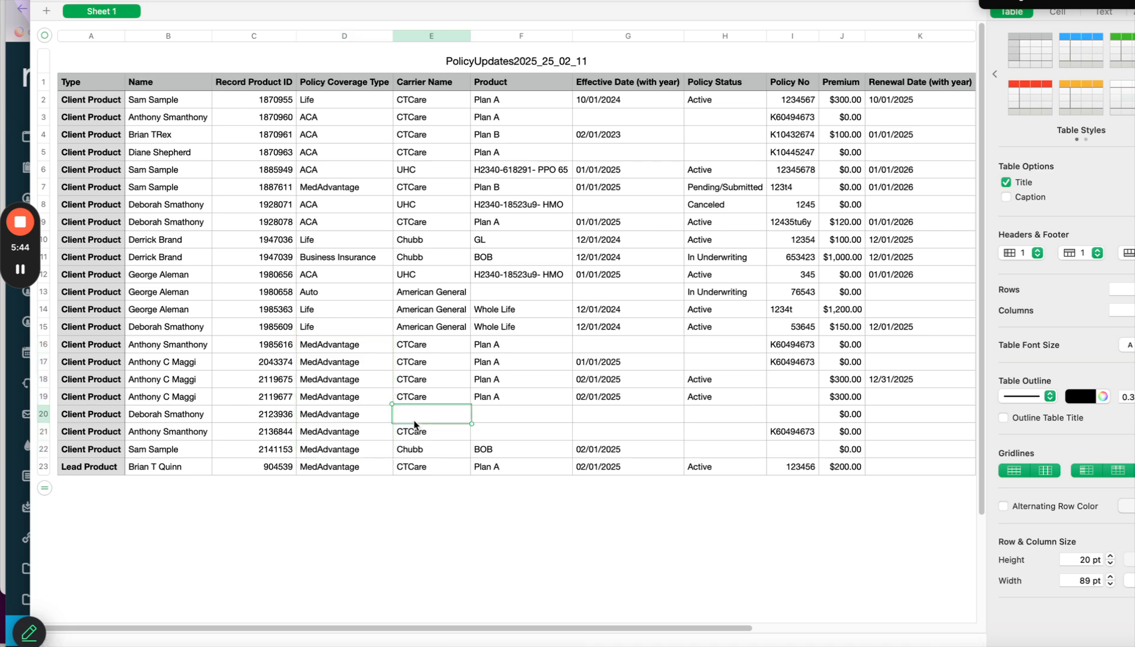
{"action": "left_click_drag", "start_coordinate": [431, 398], "coordinate": [507, 404]}
{"action": "key", "text": "super+c"}
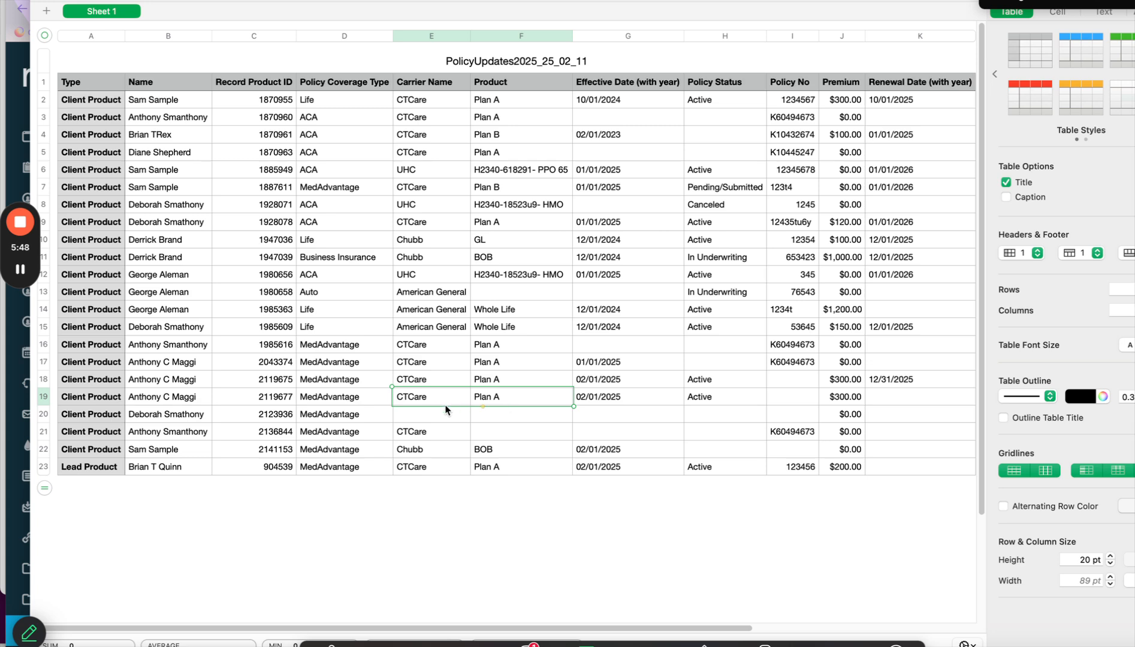
{"action": "left_click", "coordinate": [428, 419]}
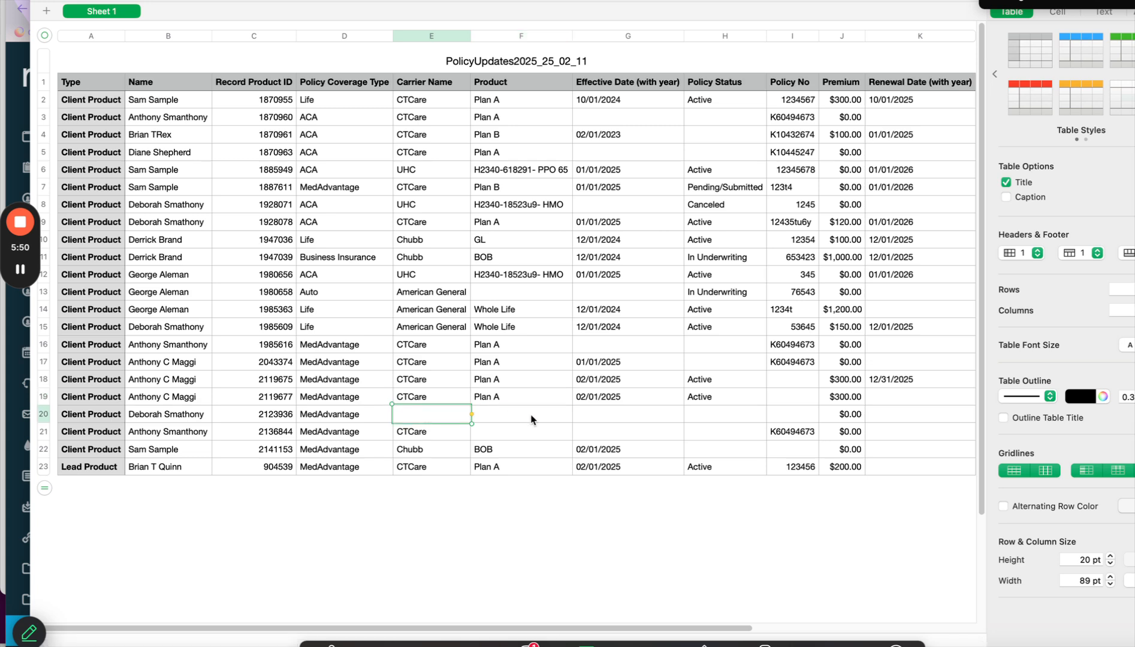
{"action": "key", "text": "super+v"}
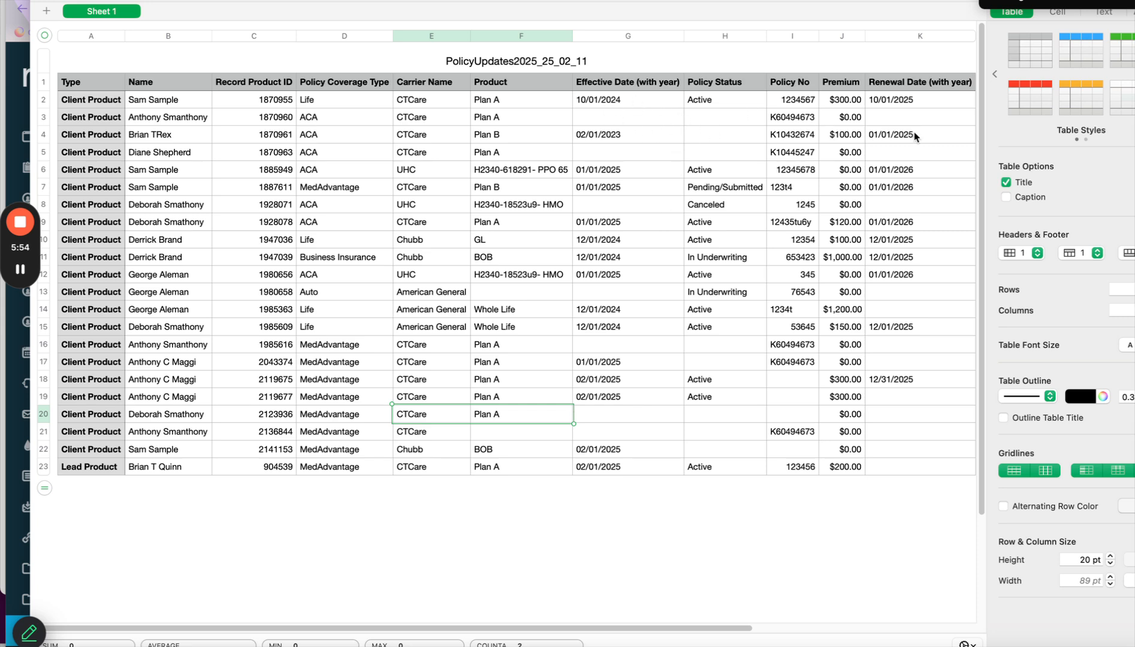
Enter 1/1/2026 as the renewal date in K2 and copy it down K3:K23.
{"action": "left_click", "coordinate": [900, 105]}
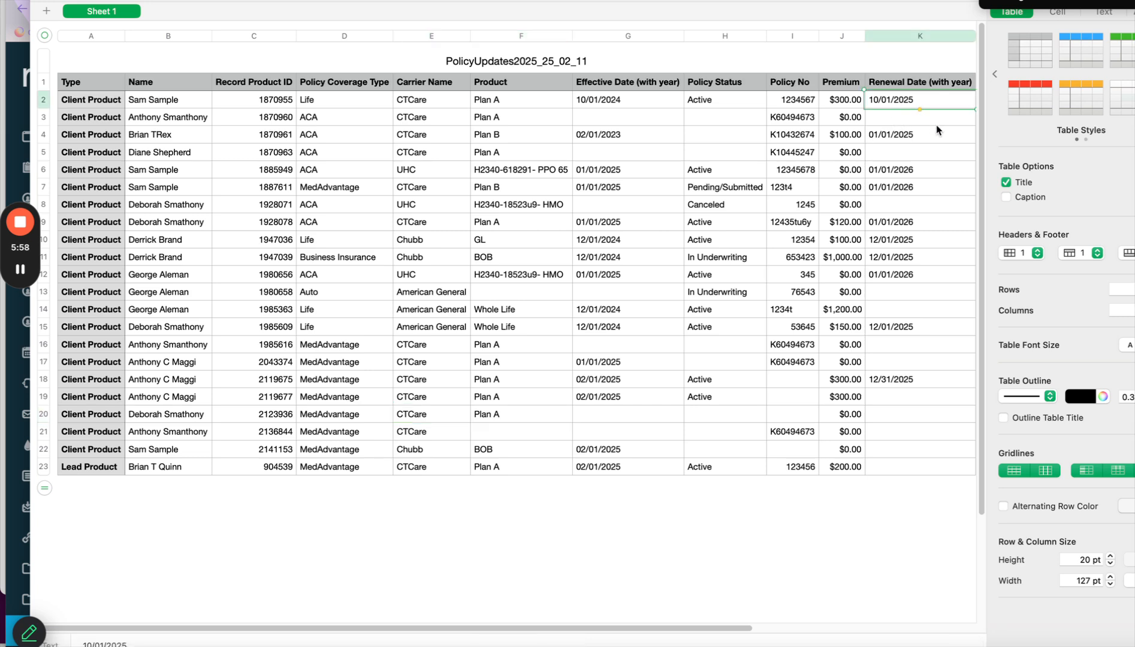
{"action": "type", "text": "1/1/202"}
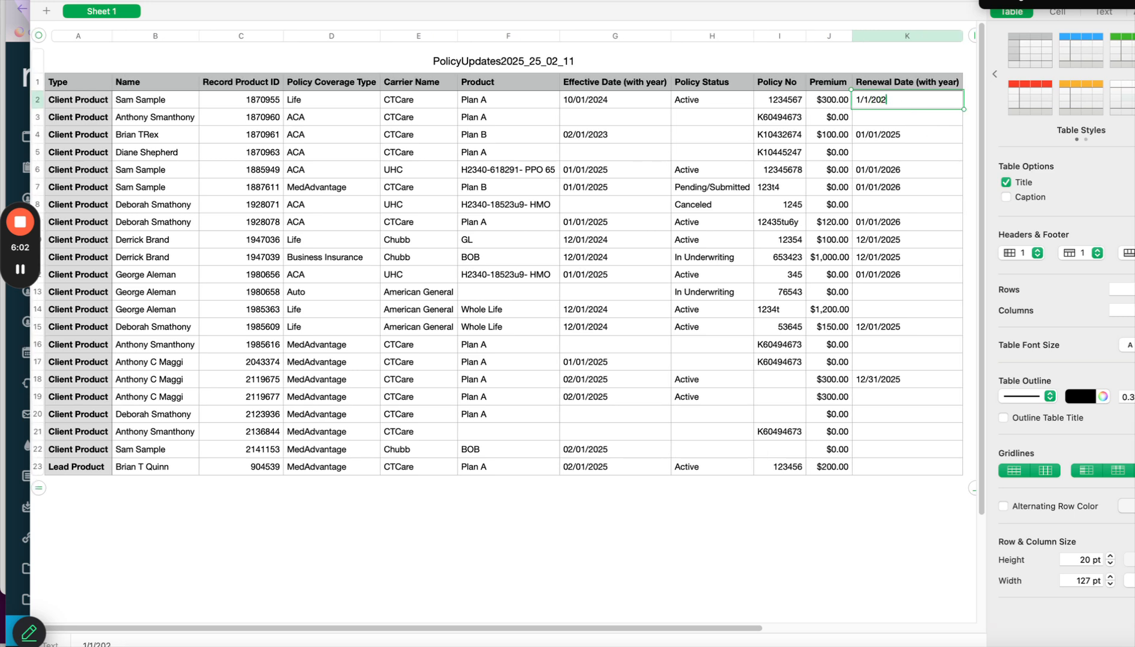
{"action": "left_click_drag", "start_coordinate": [917, 100], "coordinate": [835, 96]}
{"action": "key", "text": "super+c"}
{"action": "left_click", "coordinate": [881, 115]}
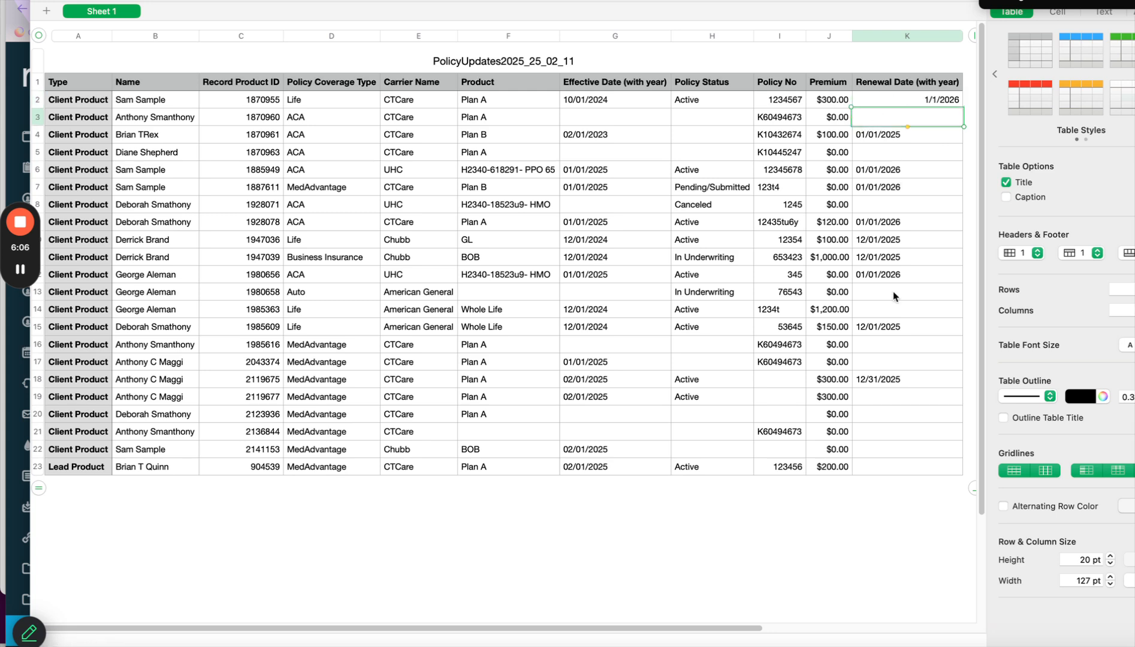
{"action": "left_click", "coordinate": [883, 465], "text": "shift"}
{"action": "key", "text": "super+v"}
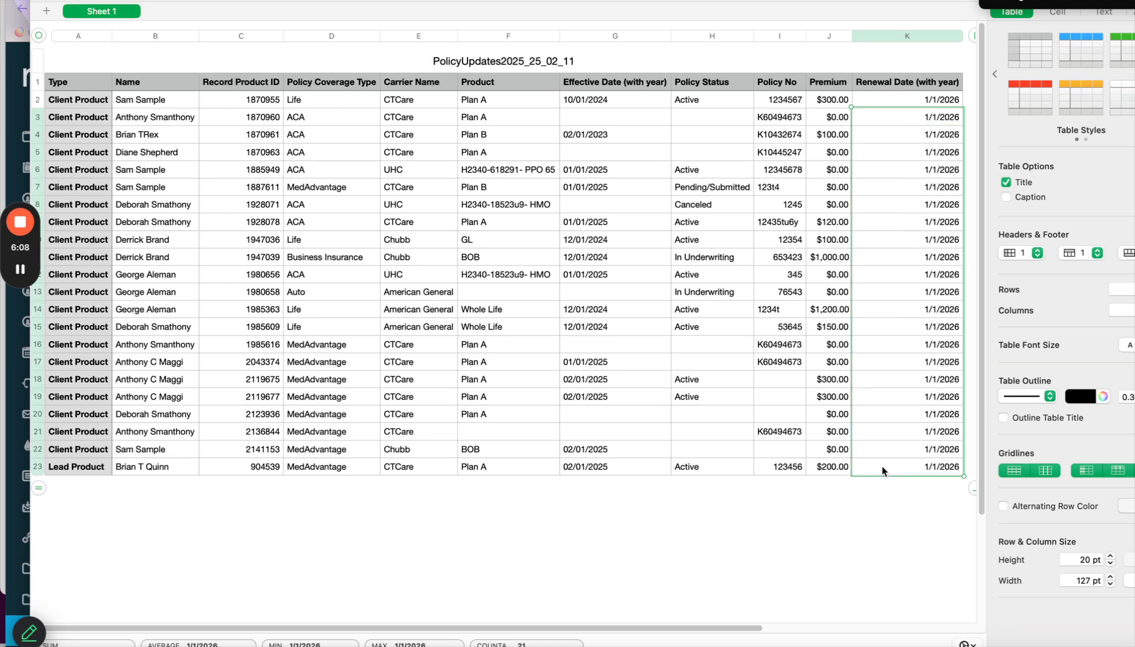
Clear the renewal date in K7 for the Pending/Submitted policy.
{"action": "left_click", "coordinate": [710, 207]}
{"action": "left_click", "coordinate": [935, 189]}
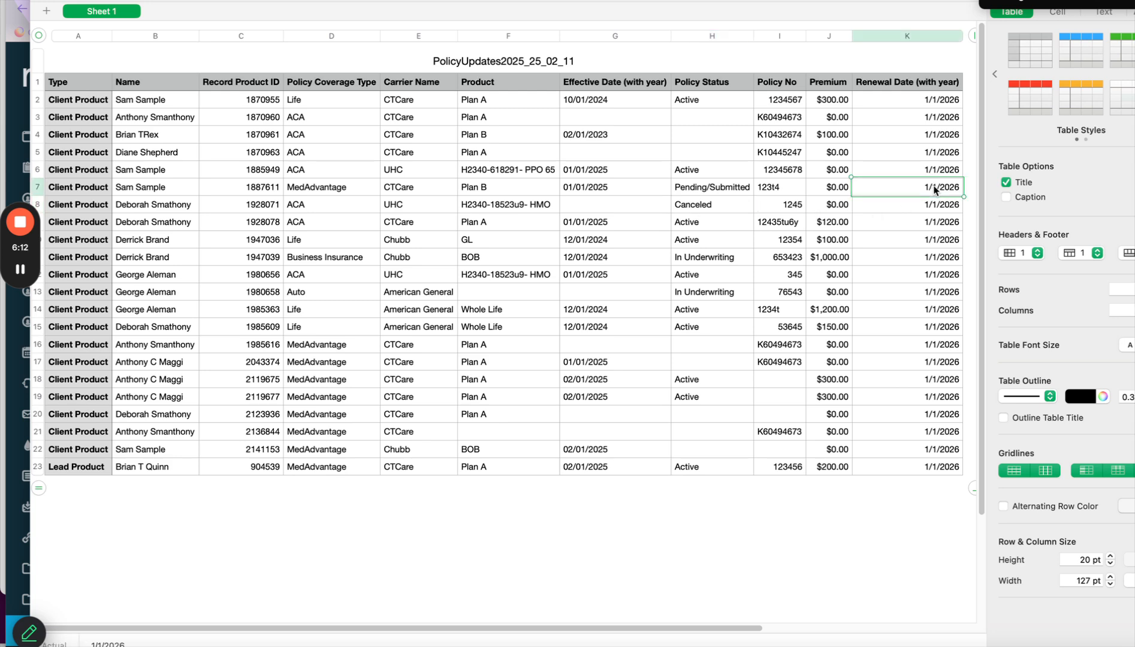
{"action": "key", "text": "BackSpace"}
Sort the table ascending by the Policy Status column in the Organize sidebar.
{"action": "left_click", "coordinate": [1133, 1]}
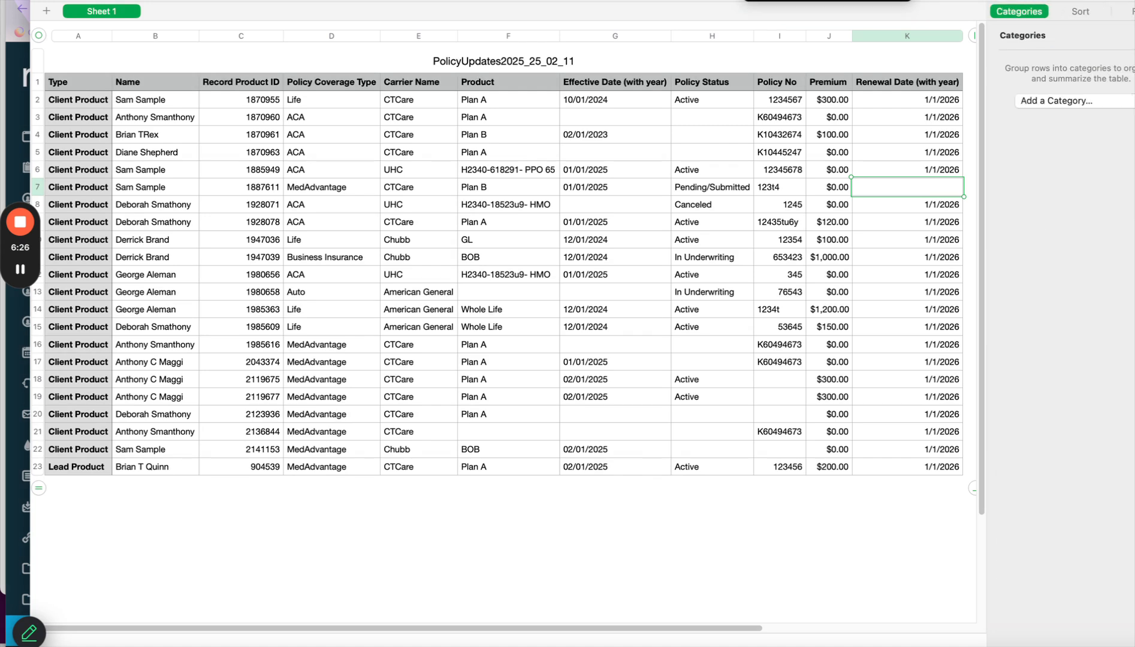
{"action": "left_click", "coordinate": [1081, 12]}
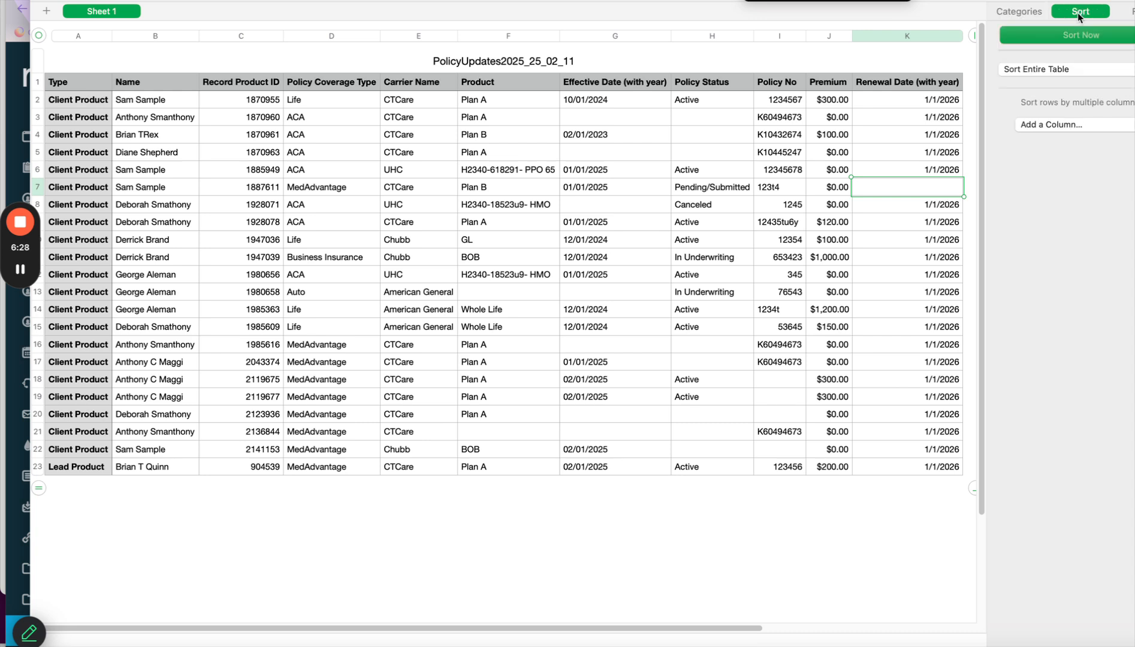
{"action": "left_click", "coordinate": [1063, 126]}
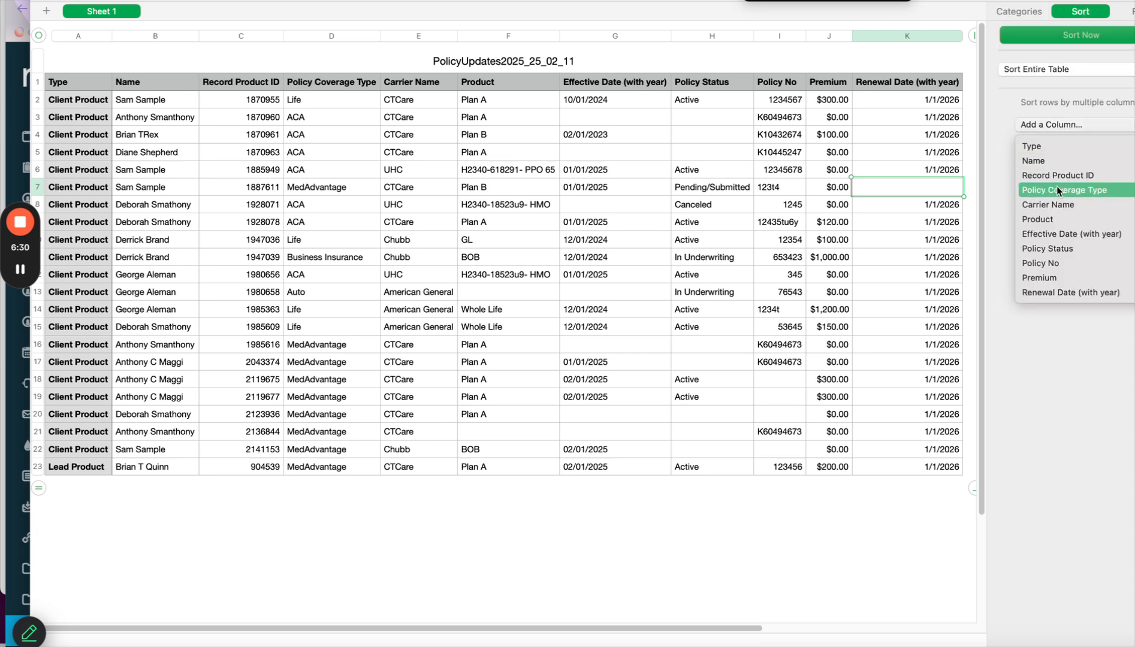
{"action": "left_click", "coordinate": [1058, 248]}
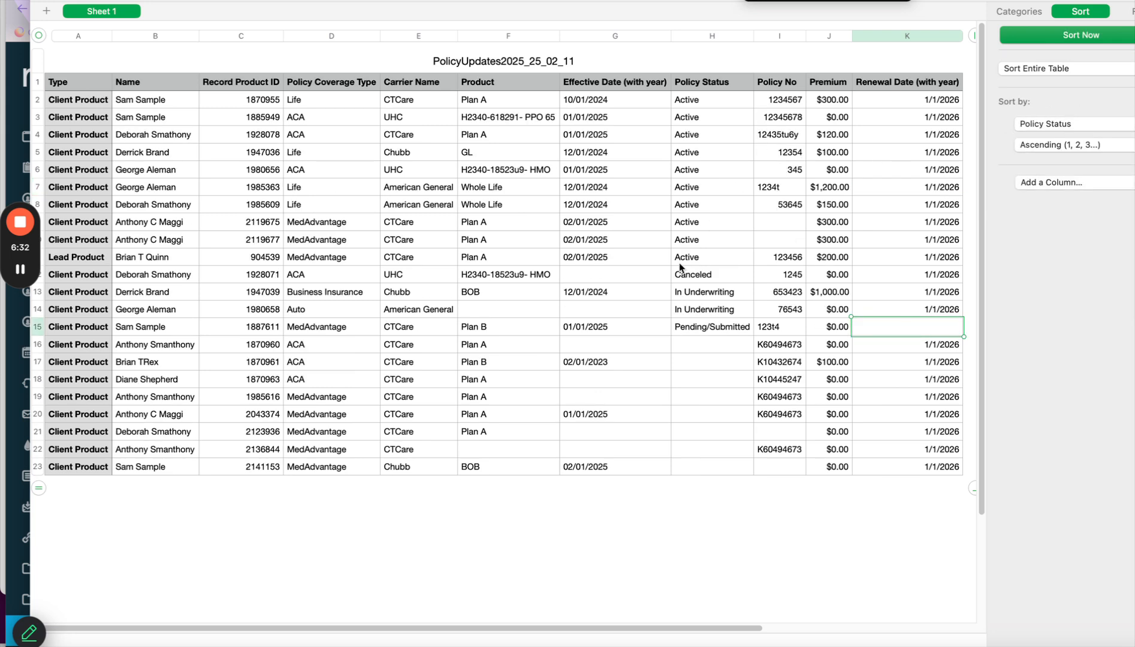
{"action": "left_click", "coordinate": [621, 279]}
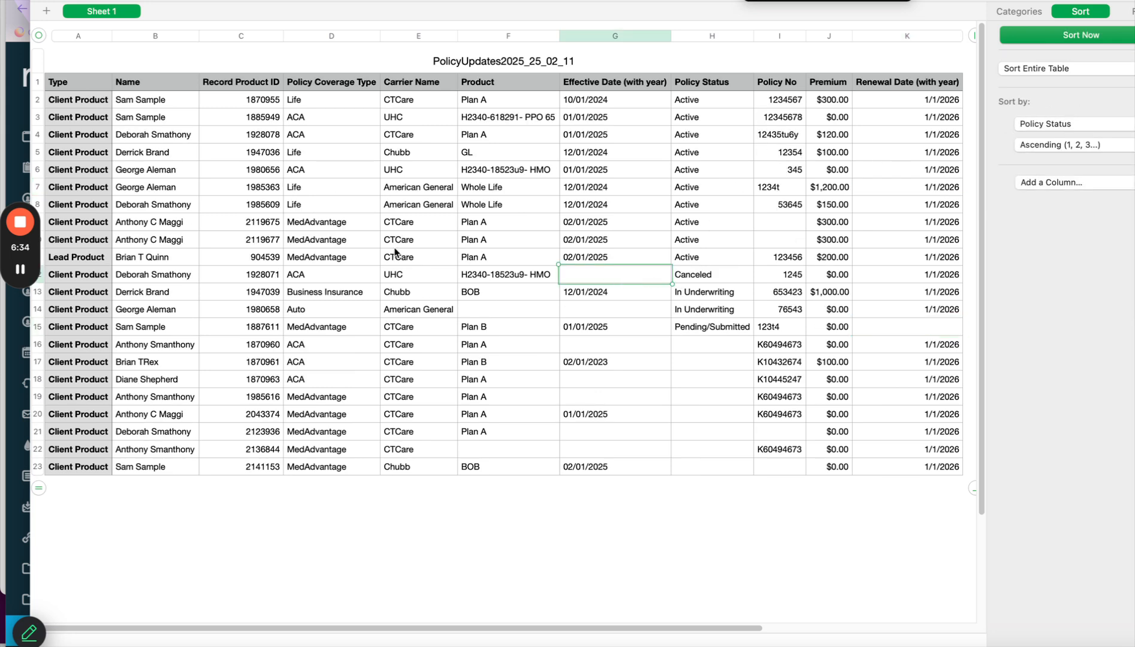
Delete the Canceled policy's row 12 from the table.
{"action": "left_click", "coordinate": [43, 276]}
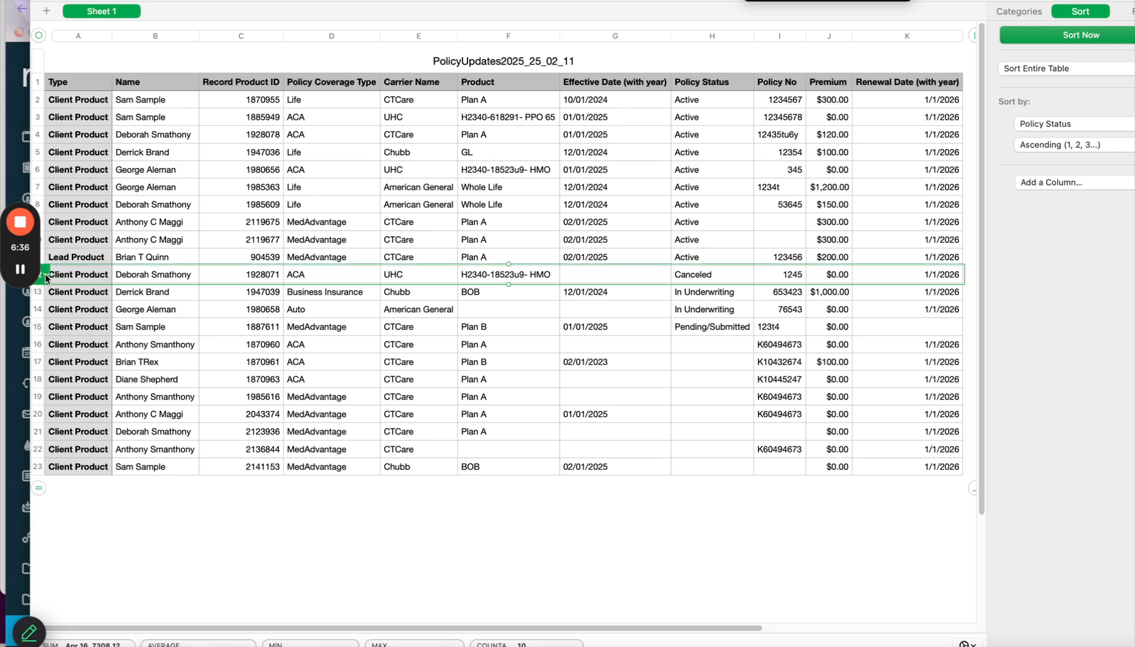
{"action": "left_click", "coordinate": [48, 275]}
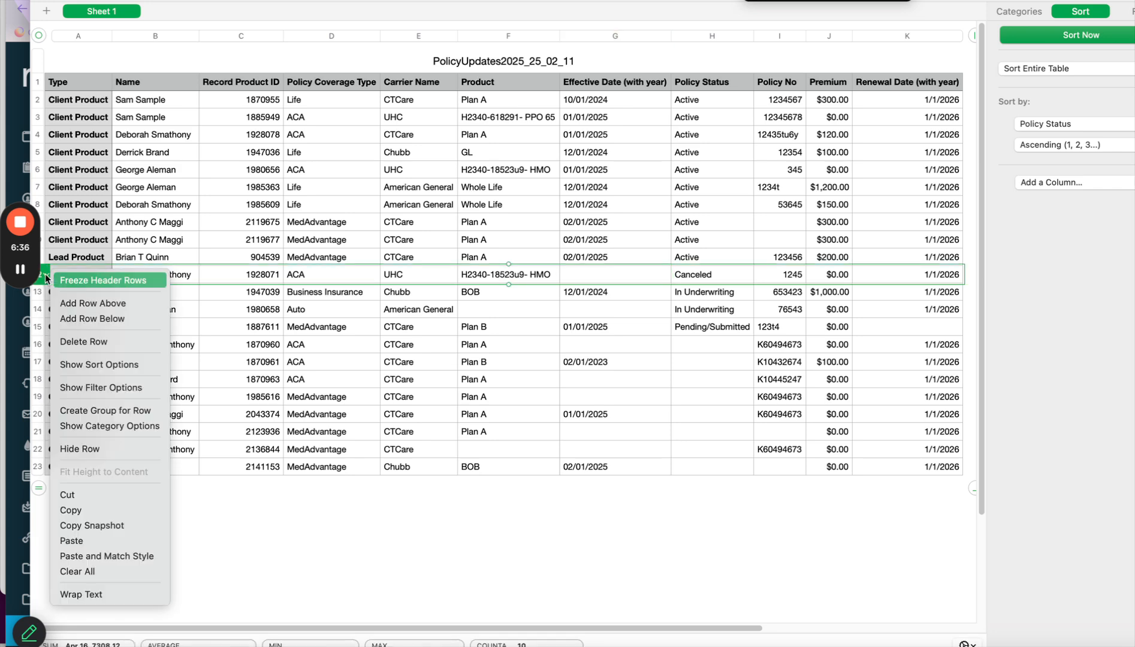
{"action": "left_click", "coordinate": [74, 342]}
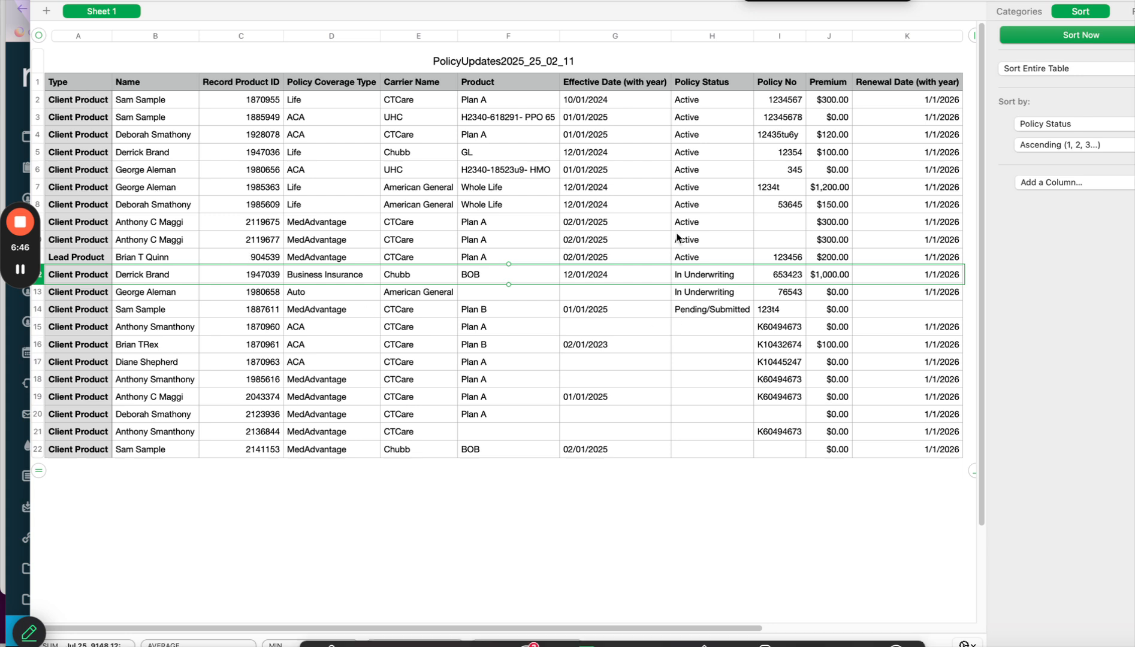
Fill the empty Policy Status cells H15:H22 with Active.
{"action": "left_click", "coordinate": [691, 257]}
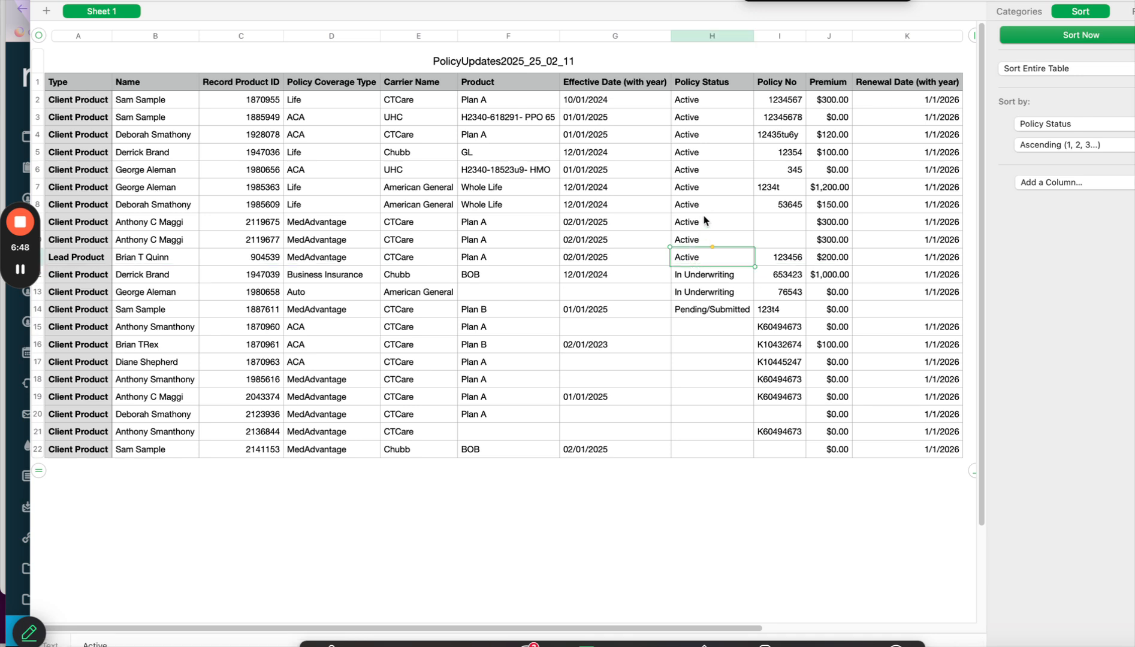
{"action": "left_click", "coordinate": [714, 329]}
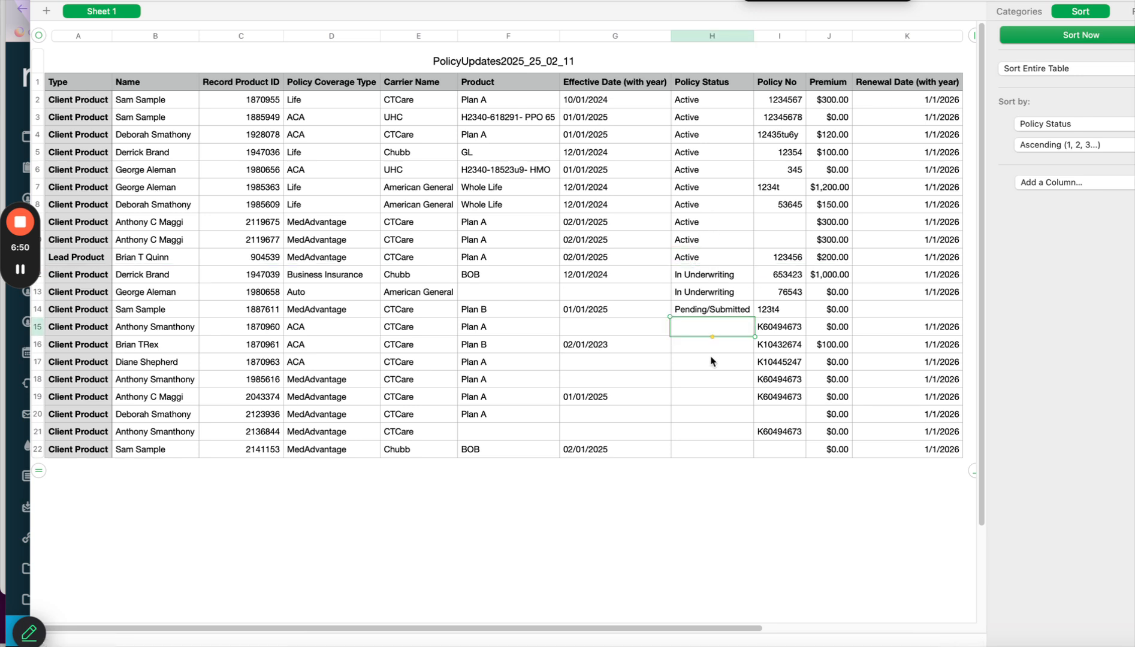
{"action": "left_click", "coordinate": [695, 451]}
{"action": "left_click", "coordinate": [719, 327]}
{"action": "left_click", "coordinate": [715, 431], "text": "shift"}
{"action": "type", "text": "Active Active Active Active Active Active Active"}
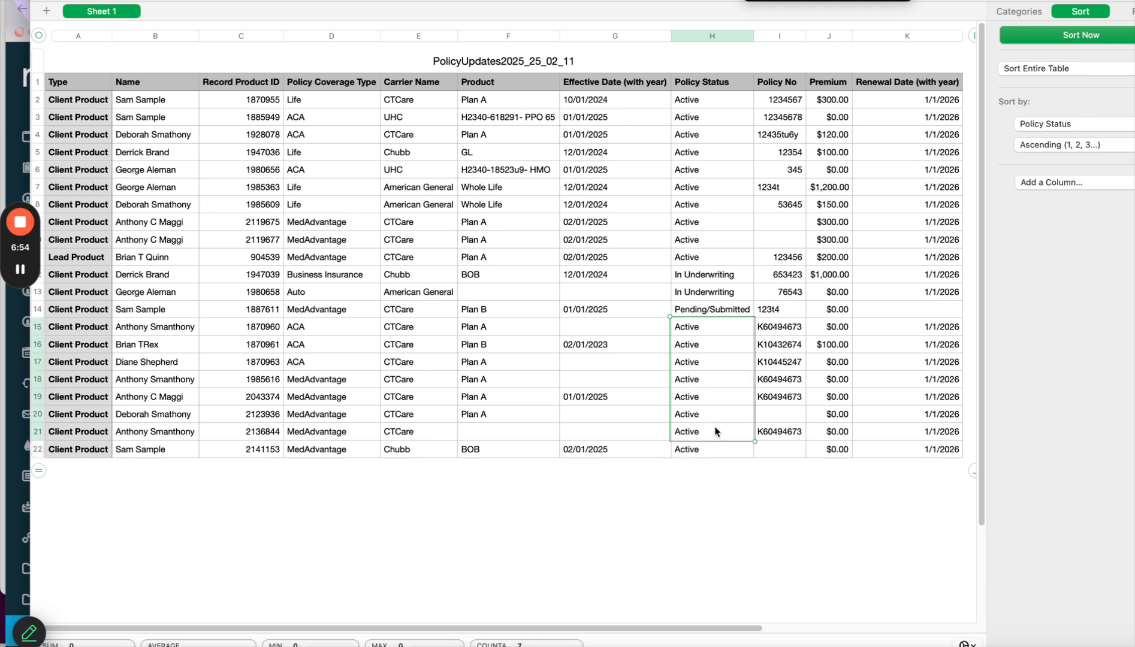
{"action": "left_click", "coordinate": [684, 489]}
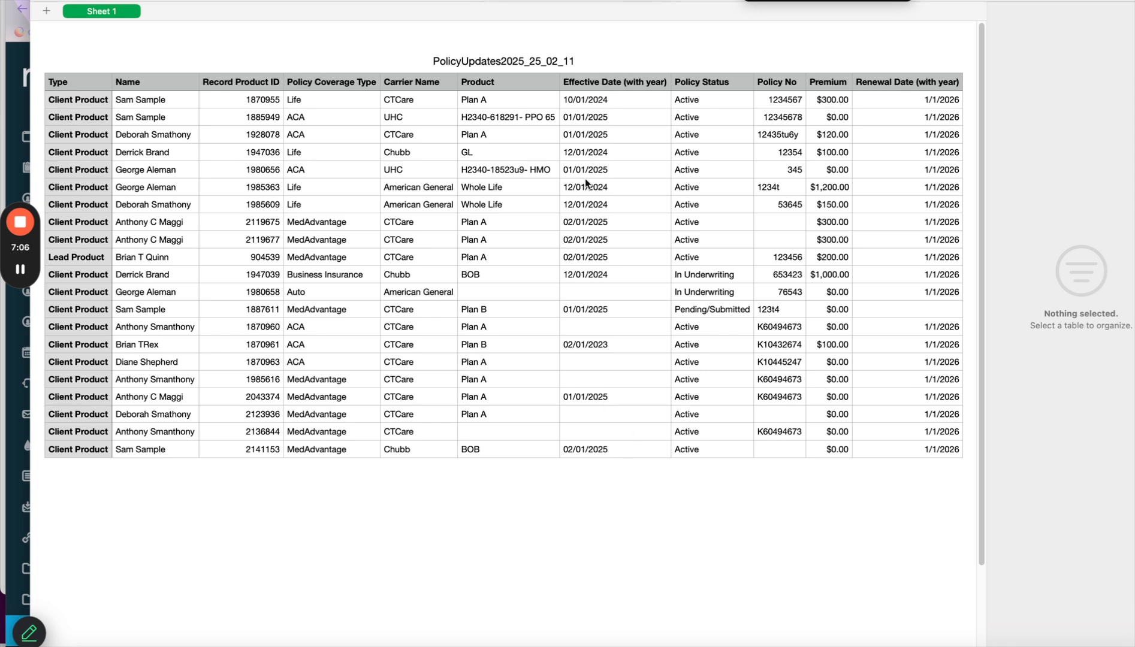
Share the Numbers PolicyUpdates window in Zoom, then close the meeting chat.
{"action": "left_click", "coordinate": [525, 640]}
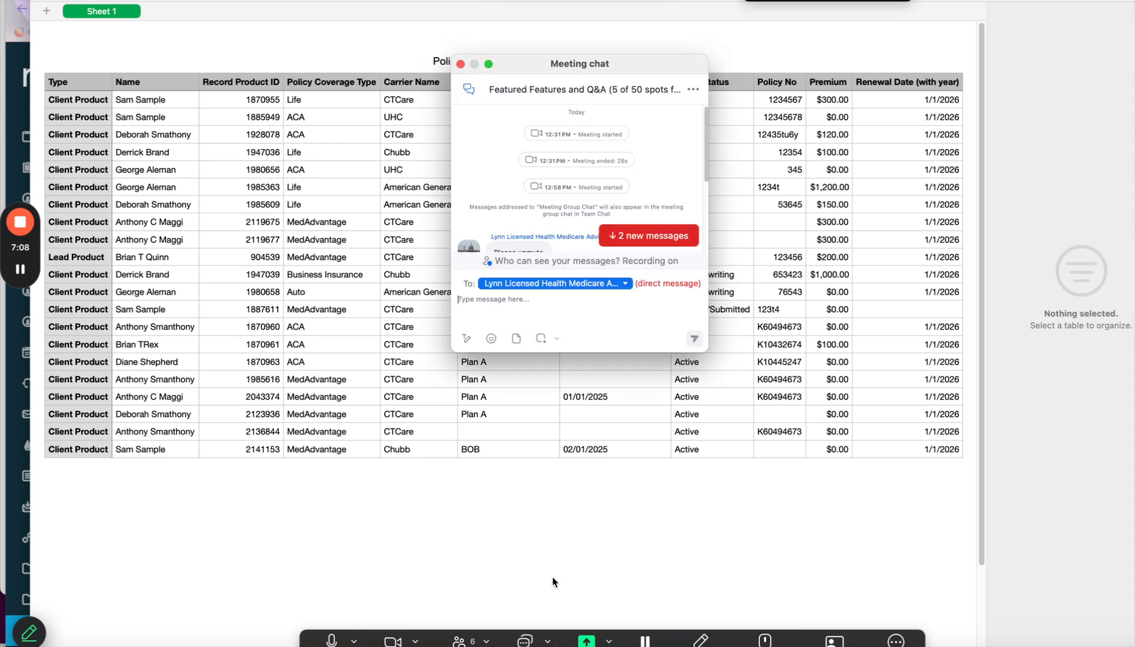
{"action": "left_click", "coordinate": [673, 237]}
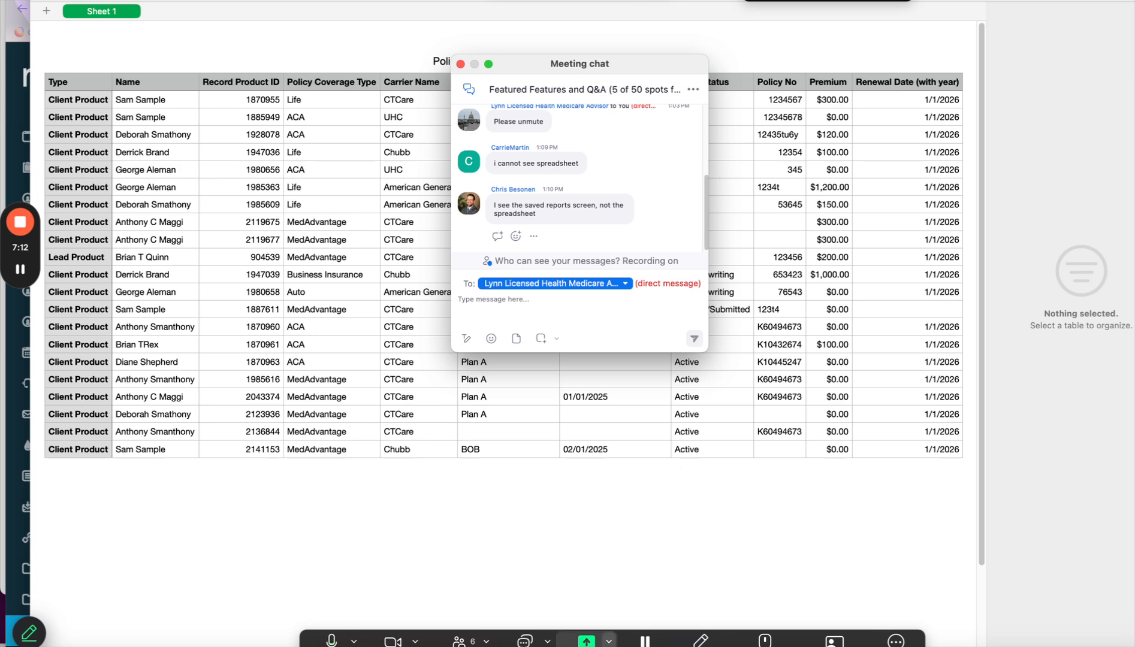
{"action": "left_click", "coordinate": [587, 641]}
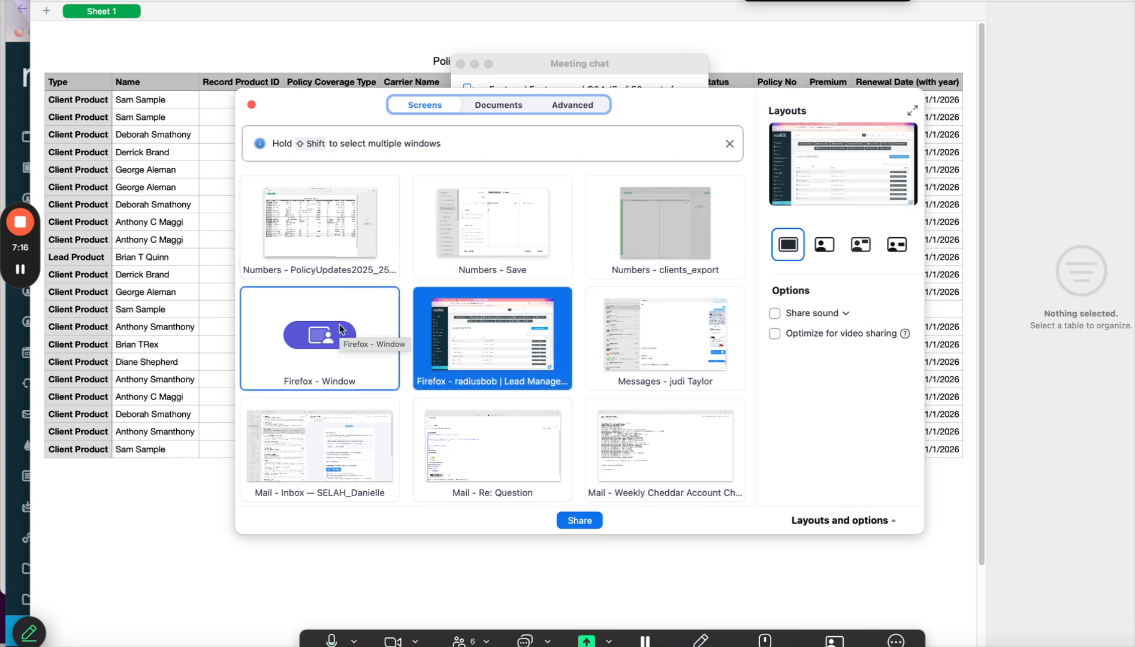
{"action": "left_click", "coordinate": [351, 247]}
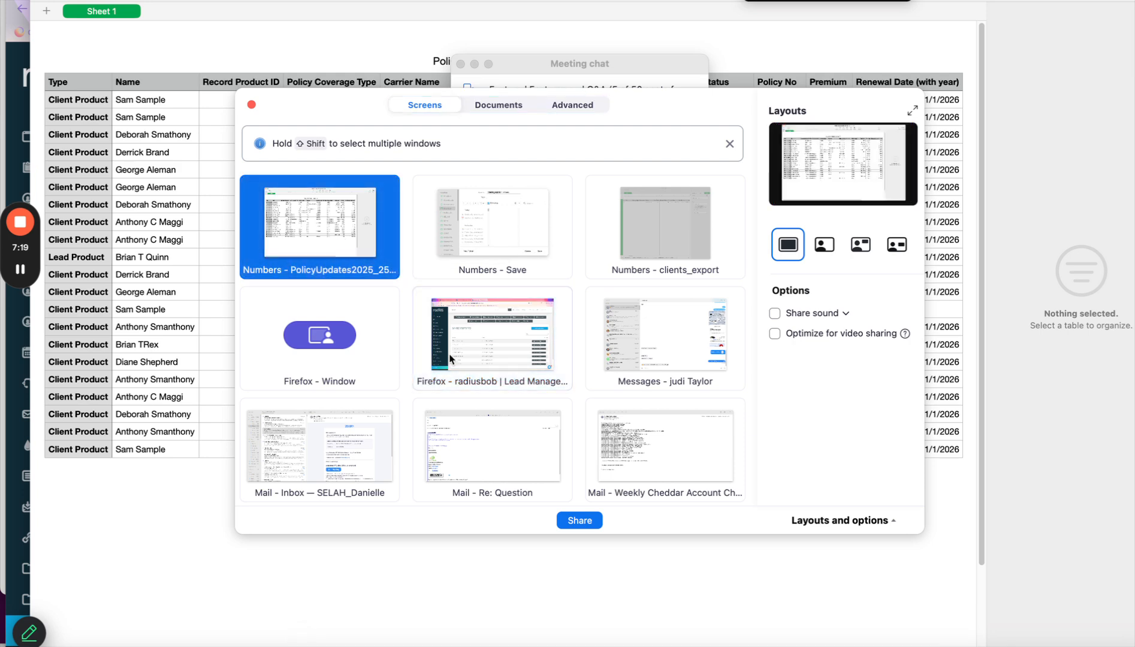
{"action": "left_click", "coordinate": [573, 521]}
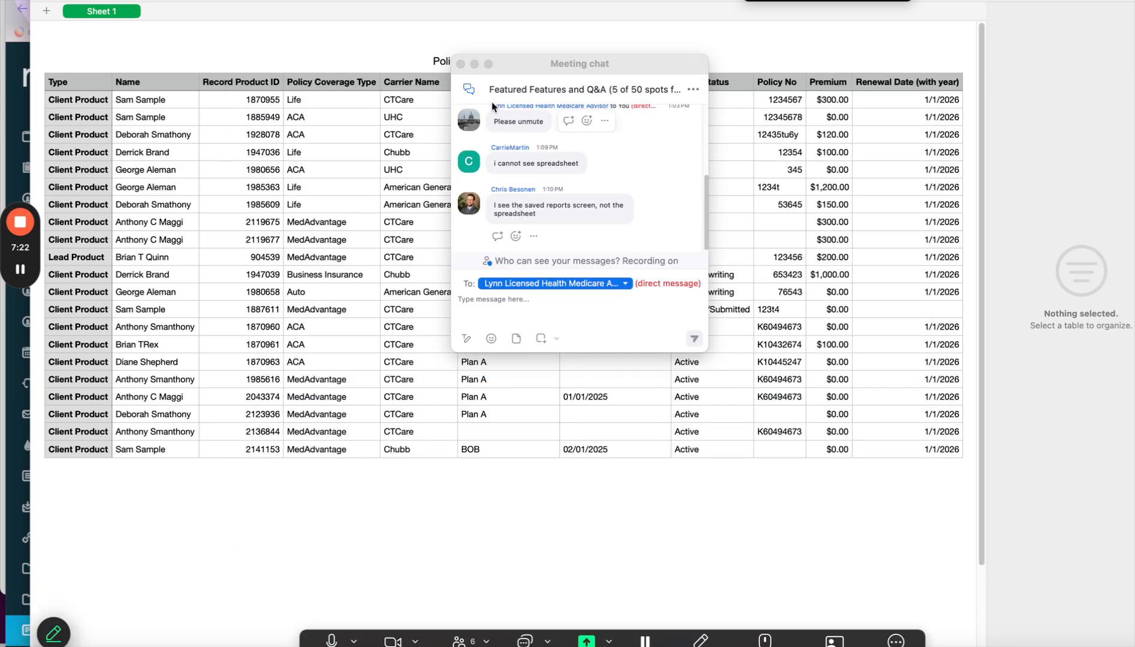
{"action": "left_click", "coordinate": [460, 63]}
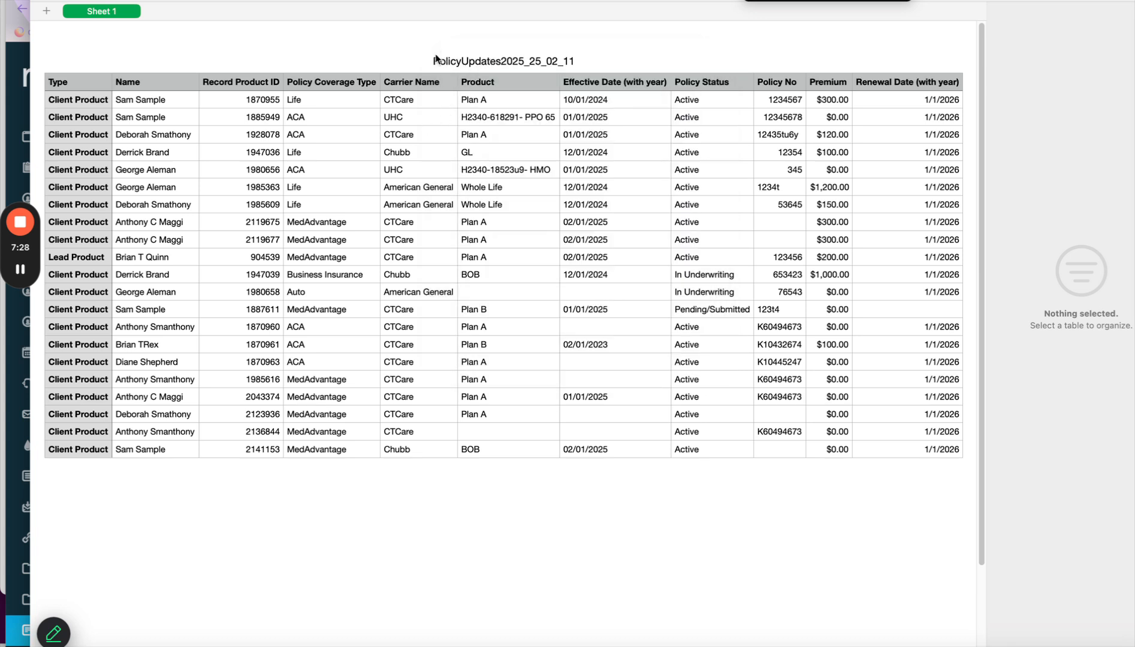
{"action": "left_click", "coordinate": [473, 451]}
{"action": "left_click", "coordinate": [525, 640]}
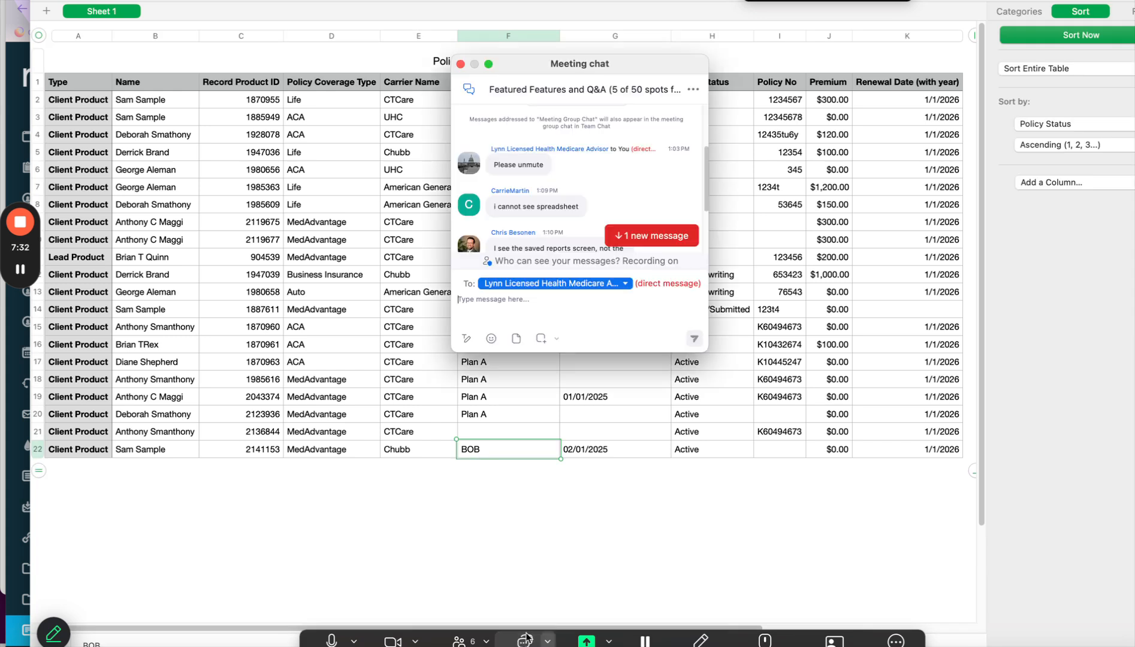
{"action": "left_click", "coordinate": [679, 235]}
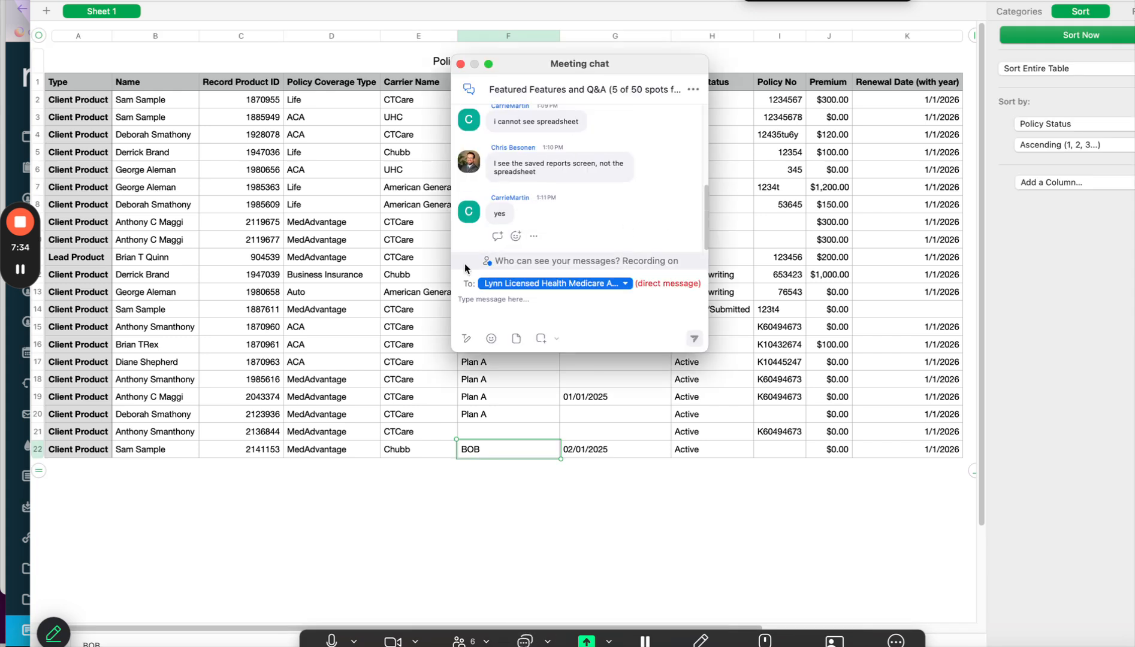
{"action": "left_click", "coordinate": [331, 279]}
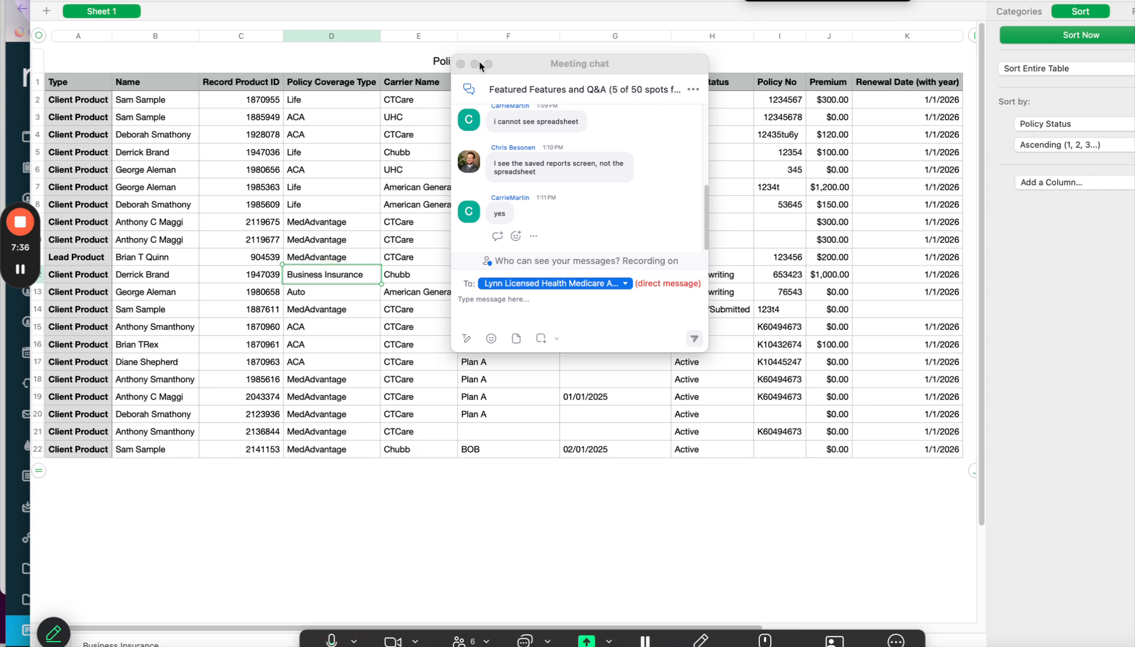
{"action": "left_click", "coordinate": [459, 64]}
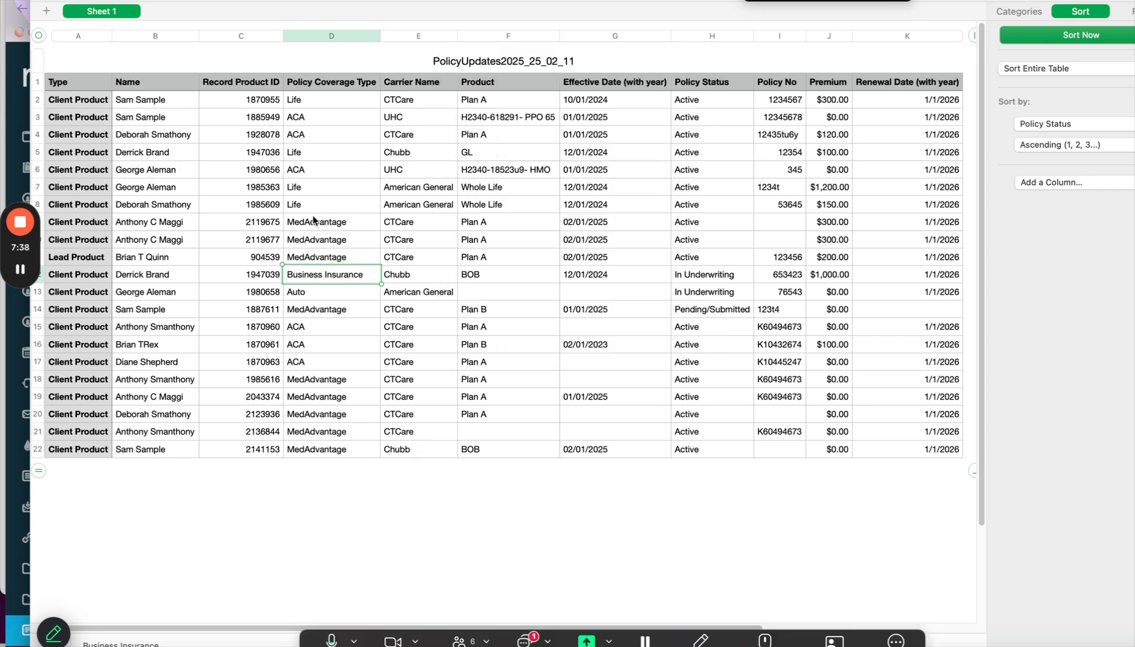
{"action": "left_click", "coordinate": [329, 100]}
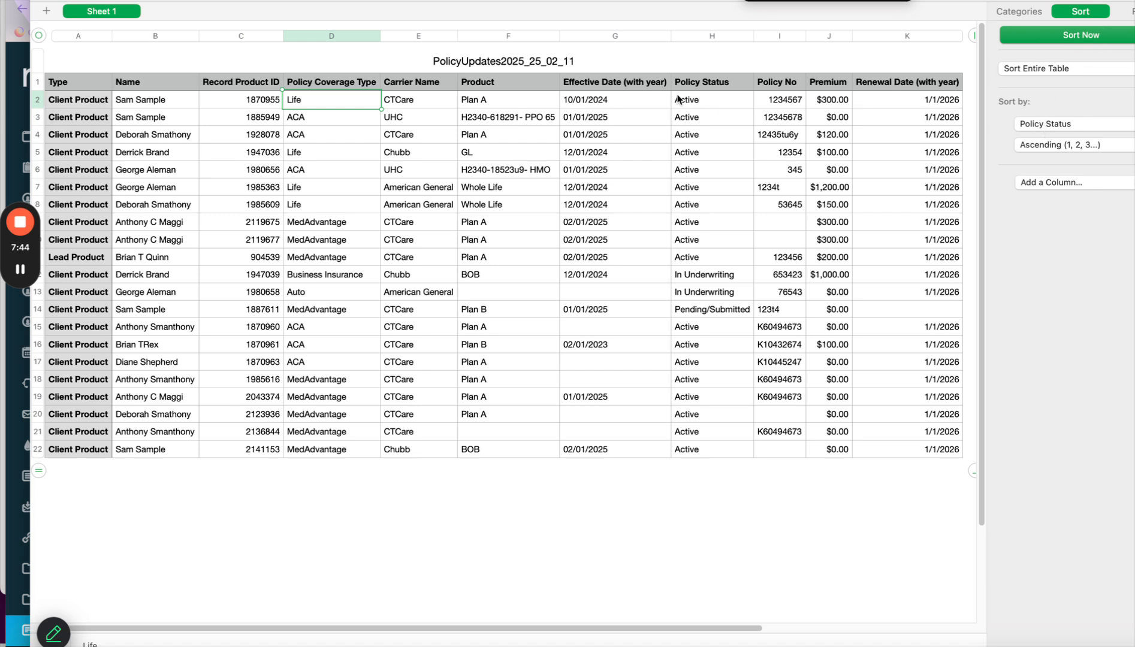
{"action": "left_click", "coordinate": [732, 289]}
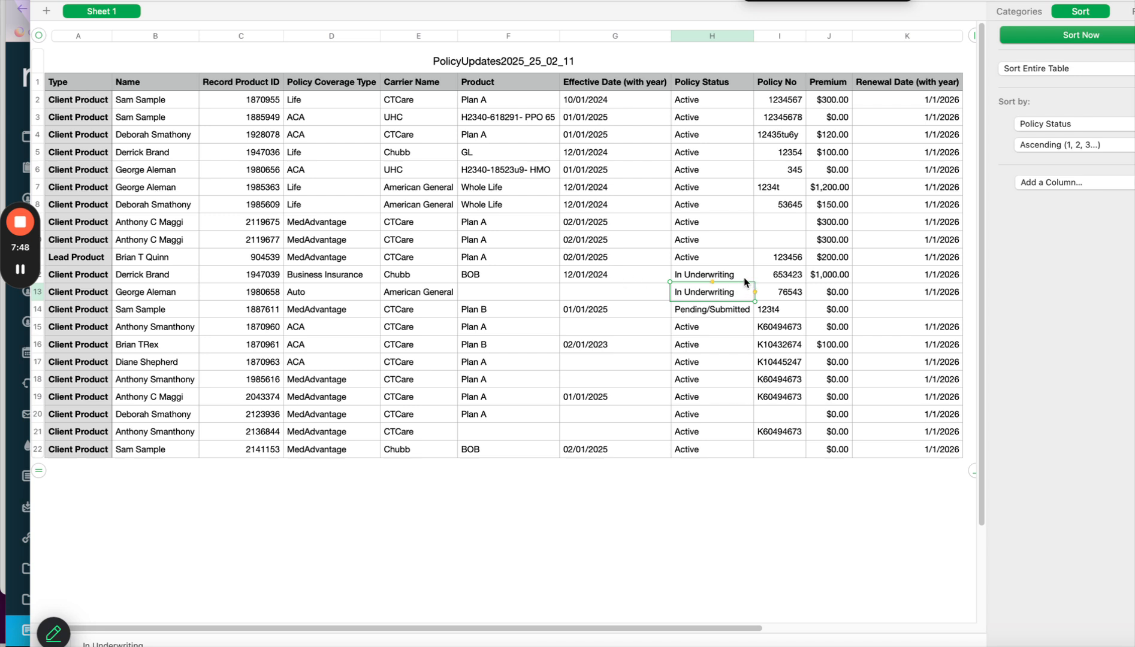
{"action": "left_click", "coordinate": [907, 106]}
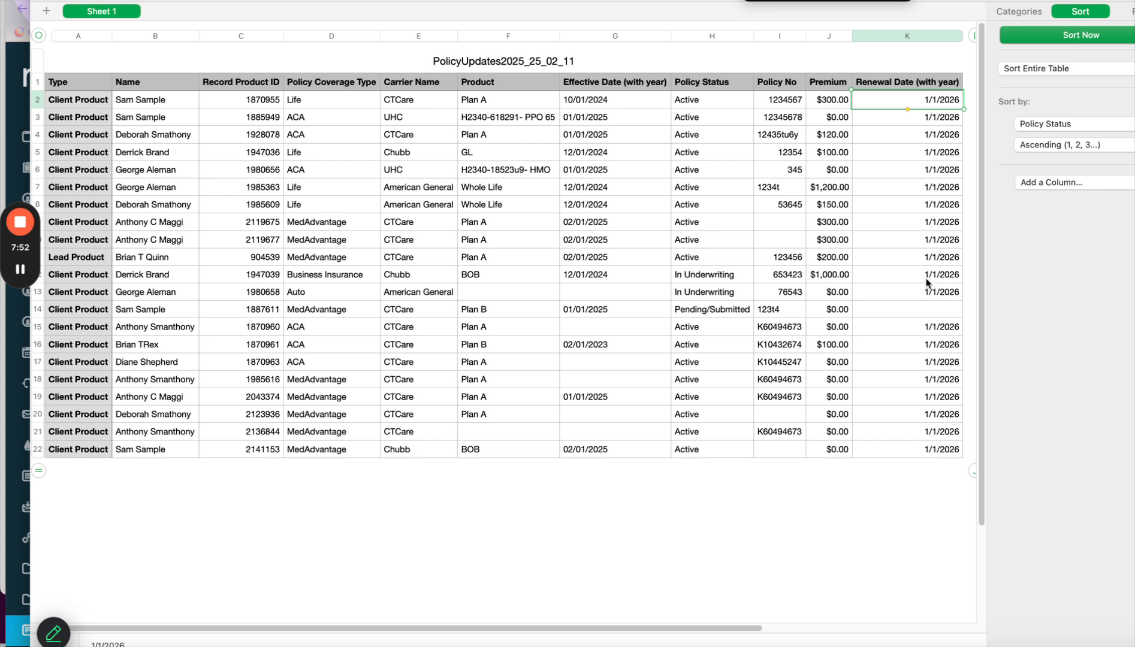
{"action": "left_click", "coordinate": [897, 117]}
{"action": "left_click", "coordinate": [935, 455], "text": "shift"}
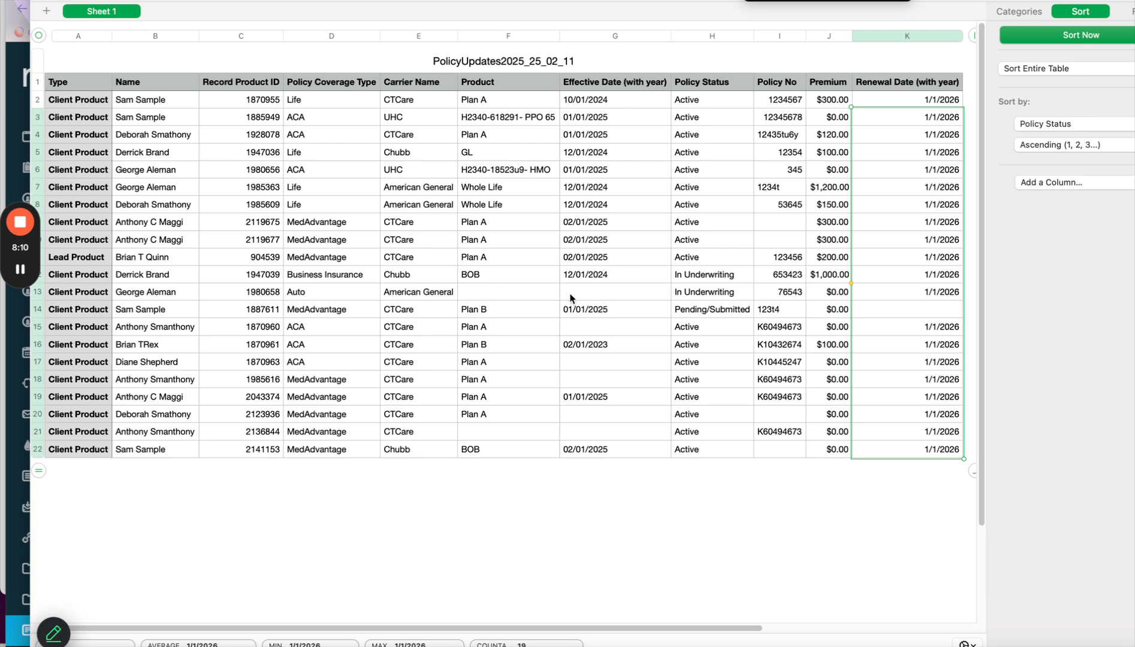
Change the table's sort column from Policy Status to Product.
{"action": "left_click", "coordinate": [1060, 124]}
{"action": "left_click", "coordinate": [1058, 91]}
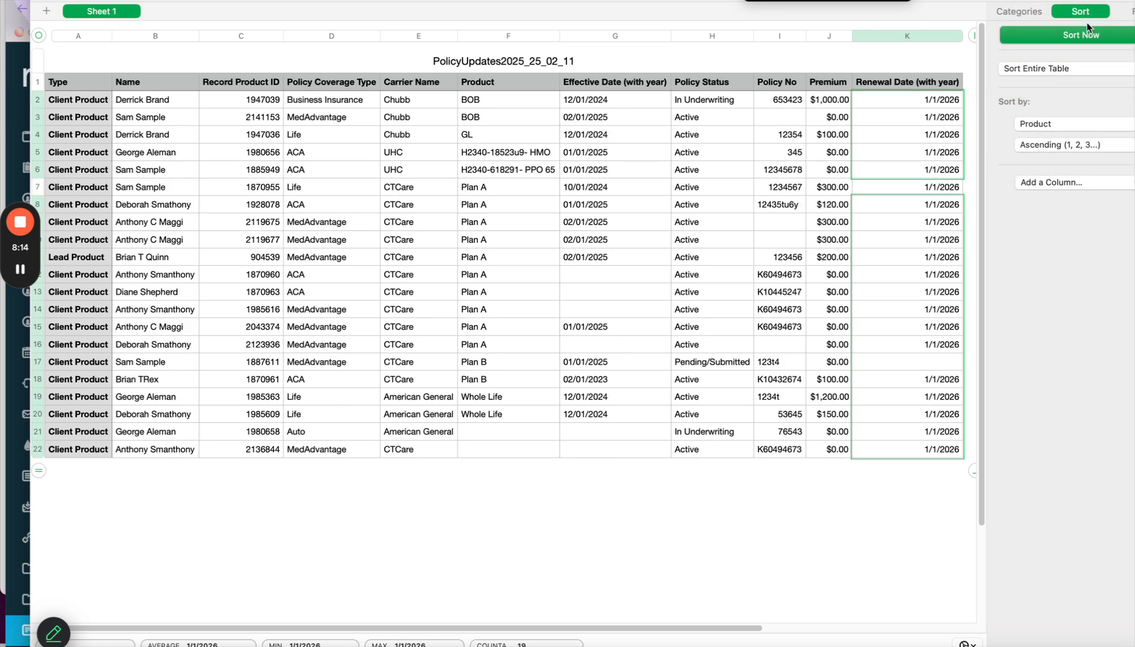
{"action": "left_click", "coordinate": [486, 438]}
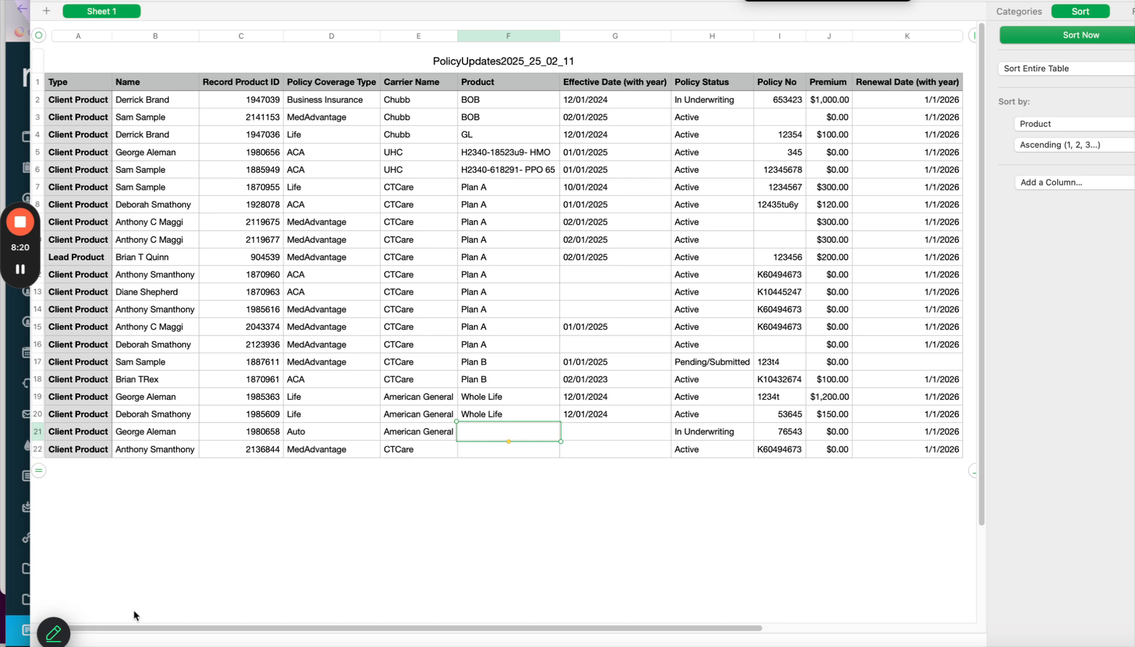
Turn off the Zoom meeting video and return to Radius's client data import page.
{"action": "left_click", "coordinate": [20, 269]}
{"action": "left_click", "coordinate": [24, 275]}
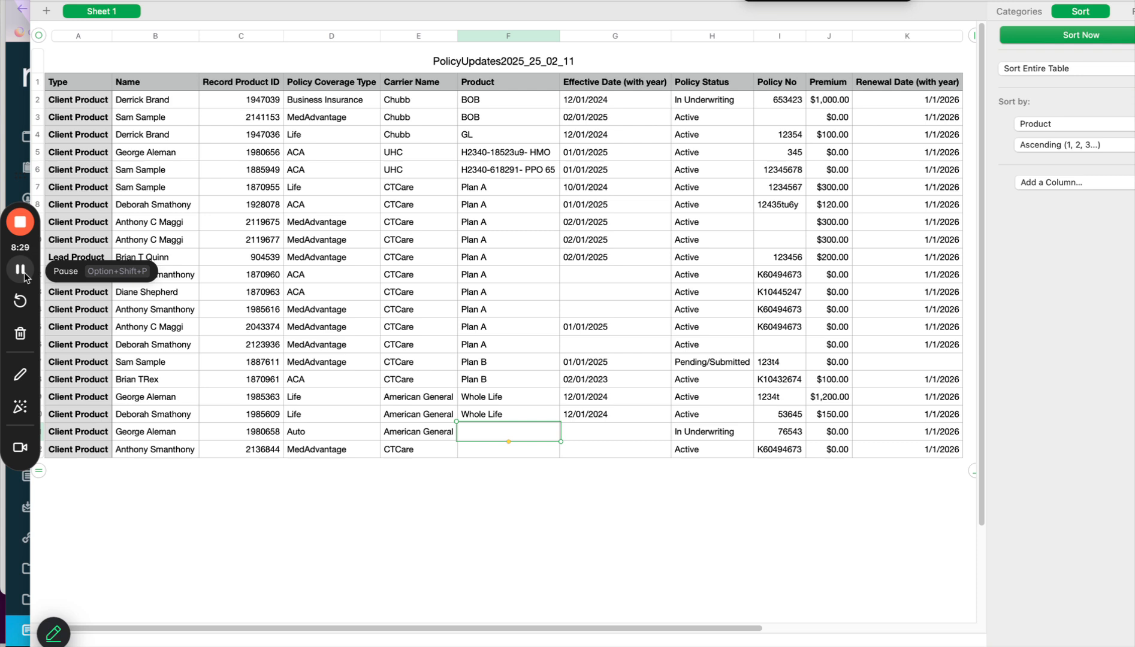
{"action": "mouse_move", "coordinate": [700, 639]}
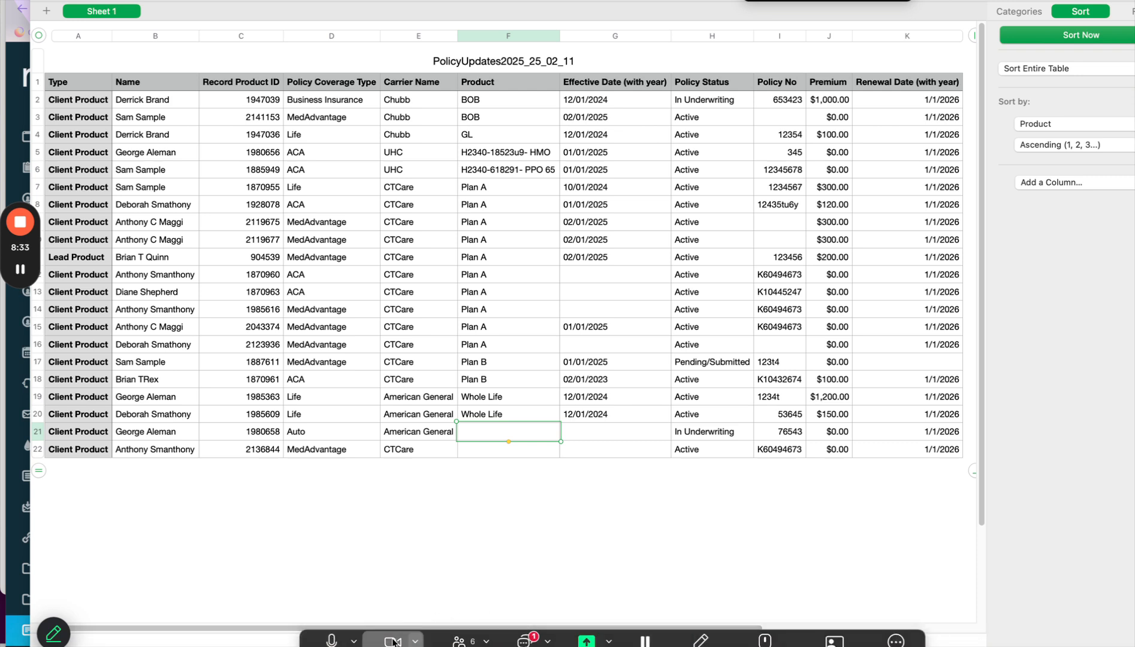
{"action": "left_click", "coordinate": [394, 641]}
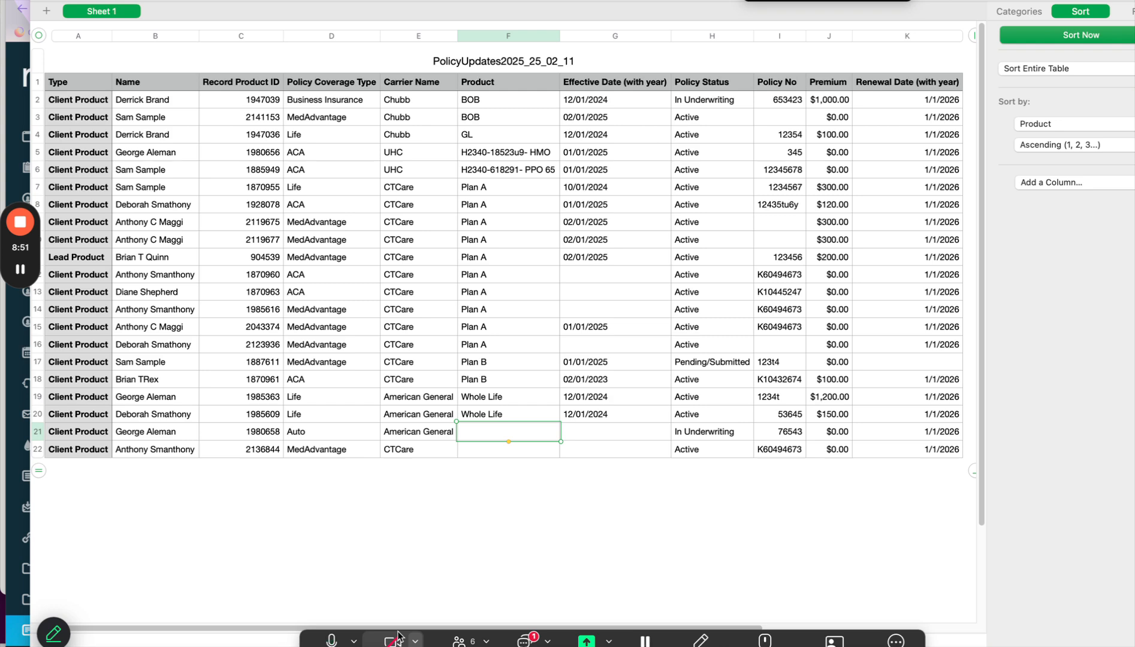
{"action": "left_click", "coordinate": [22, 276]}
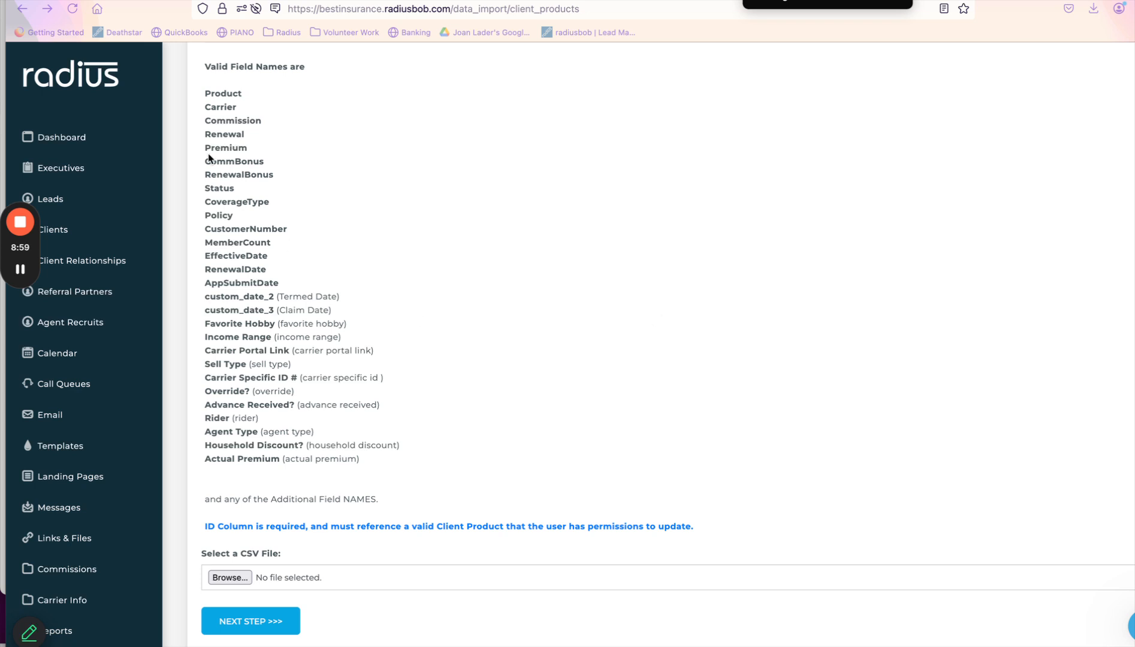
Navigate through the Radius client list to the client import instructions page.
{"action": "left_click", "coordinate": [22, 9]}
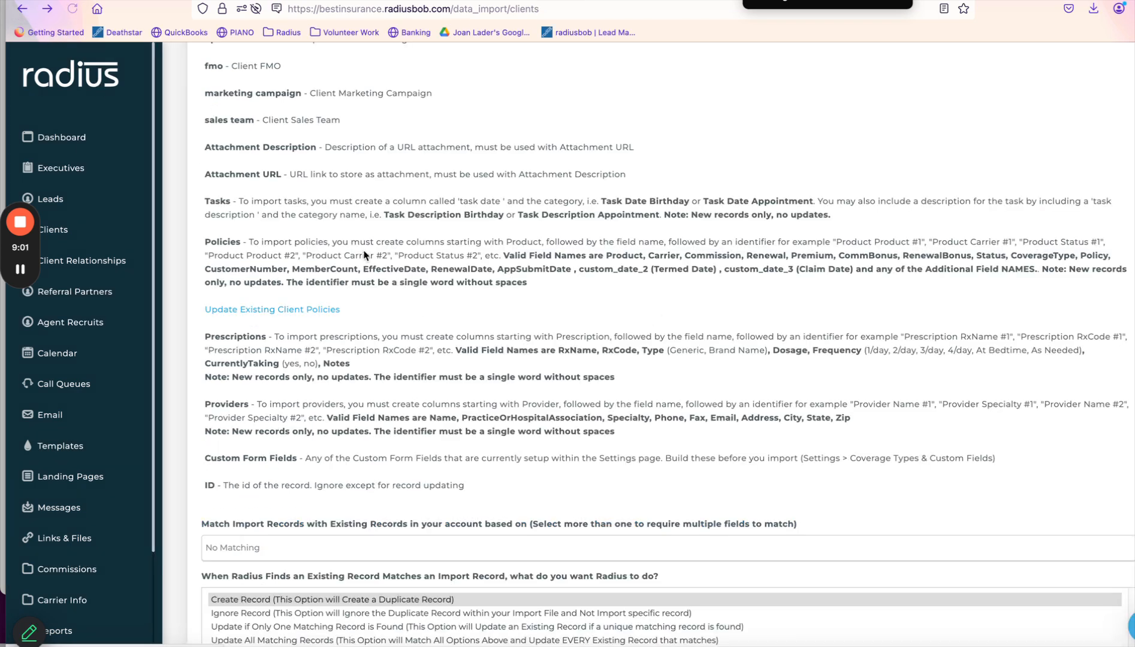
{"action": "left_click", "coordinate": [54, 230]}
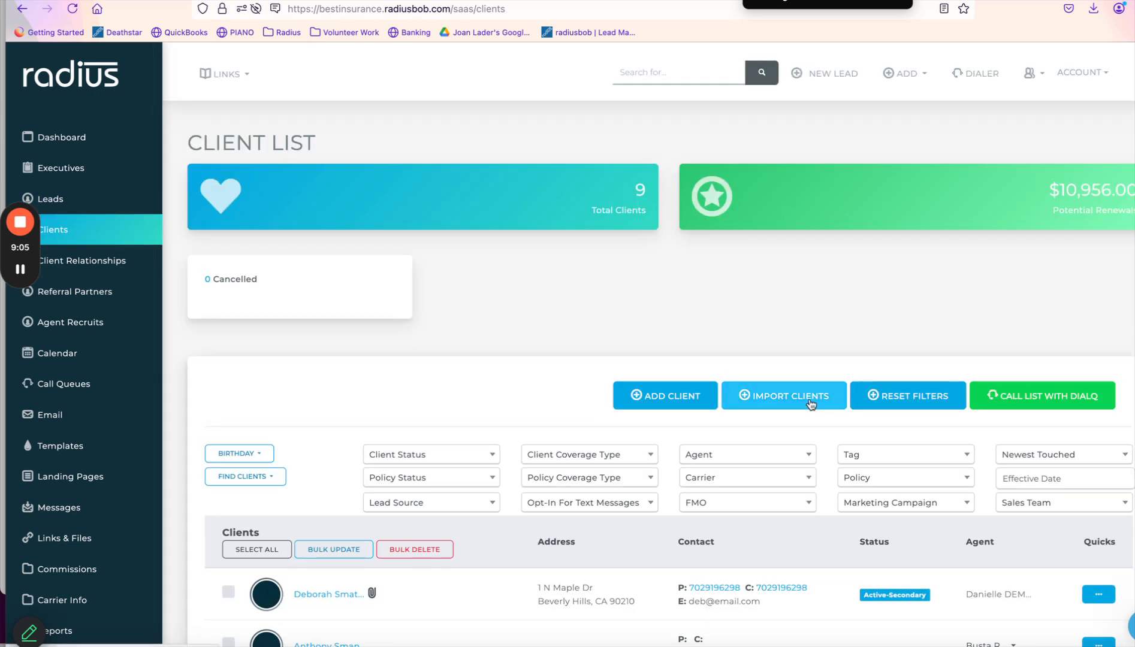
{"action": "left_click", "coordinate": [812, 406]}
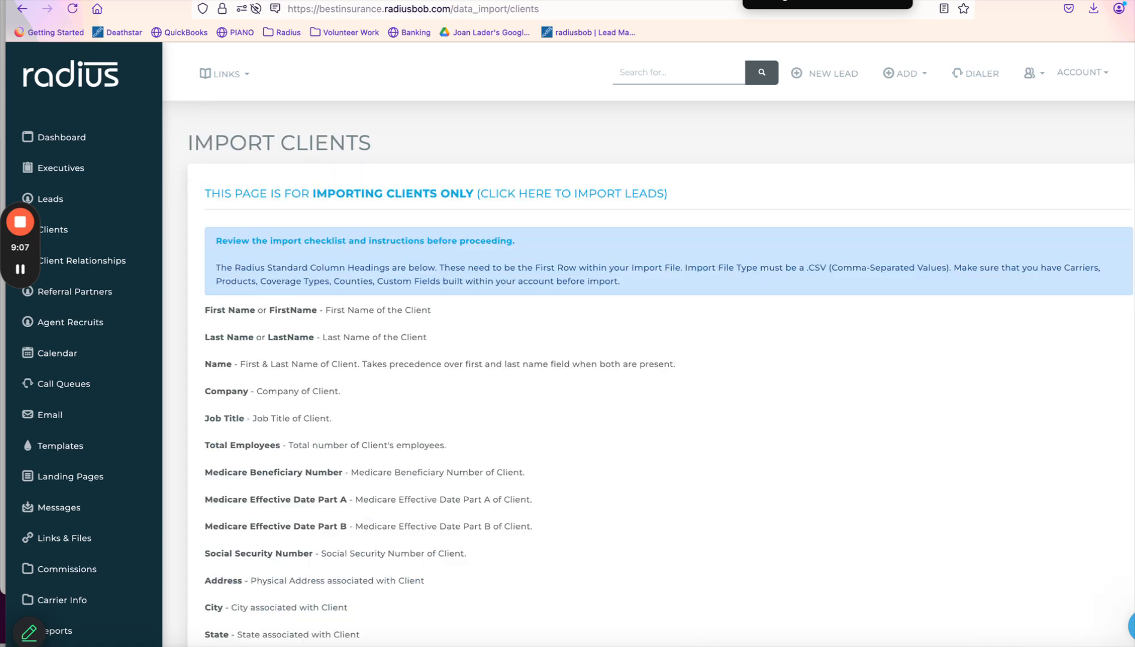
{"action": "scroll", "coordinate": [811, 405], "scroll_direction": "down", "scroll_amount": 1}
{"action": "scroll", "coordinate": [649, 337], "scroll_direction": "down", "scroll_amount": 12}
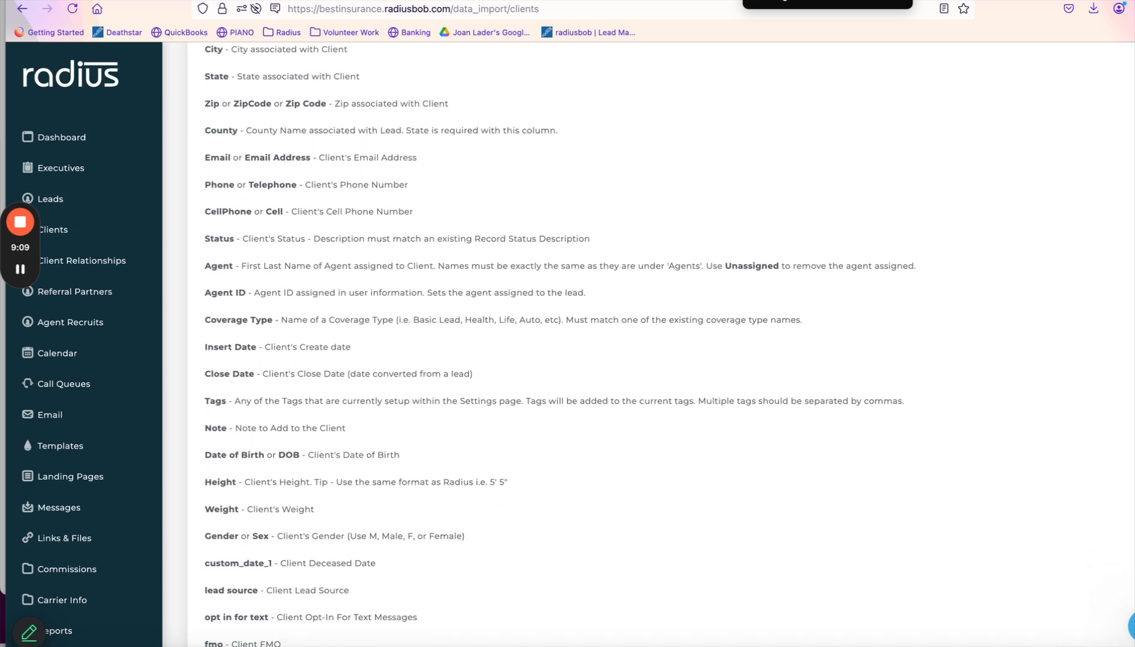
{"action": "scroll", "coordinate": [237, 202], "scroll_direction": "down", "scroll_amount": 8}
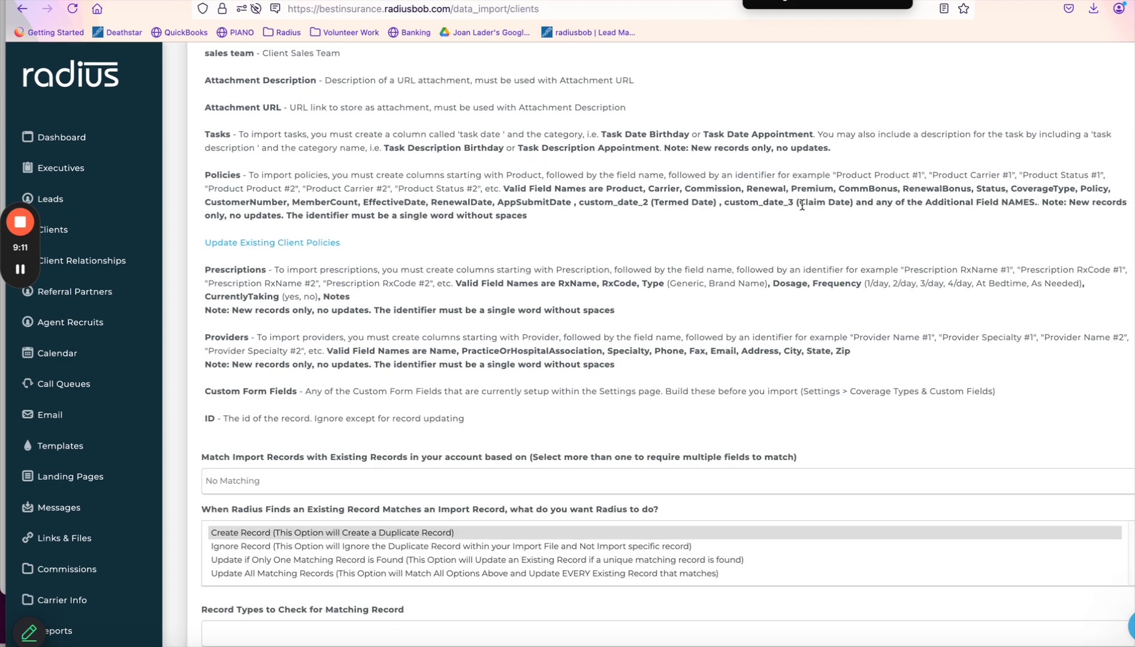
Open the Update Existing Client Policies importer and its Browse... file chooser.
{"action": "left_click", "coordinate": [275, 243]}
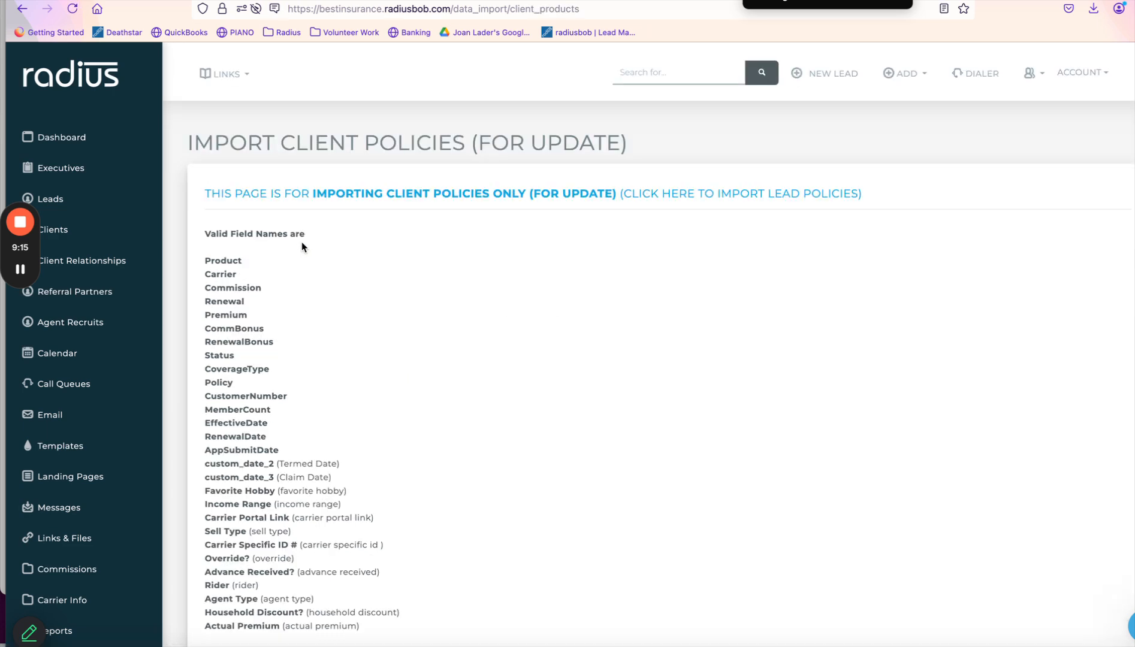
{"action": "scroll", "coordinate": [386, 280], "scroll_direction": "down", "scroll_amount": 3}
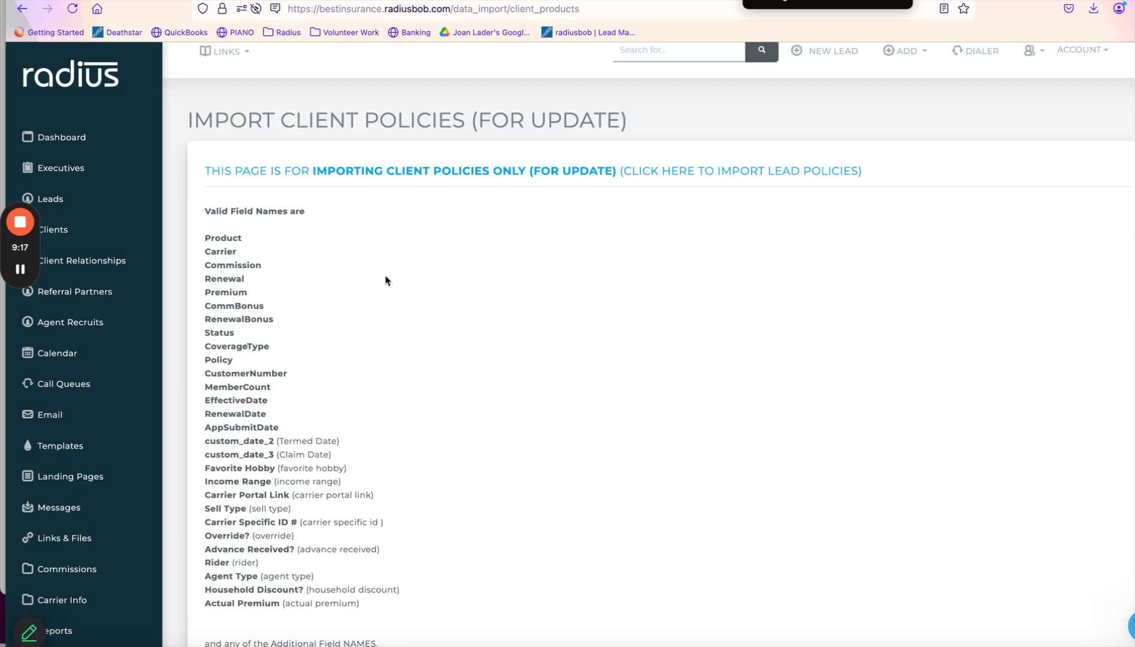
{"action": "scroll", "coordinate": [386, 280], "scroll_direction": "down", "scroll_amount": 1}
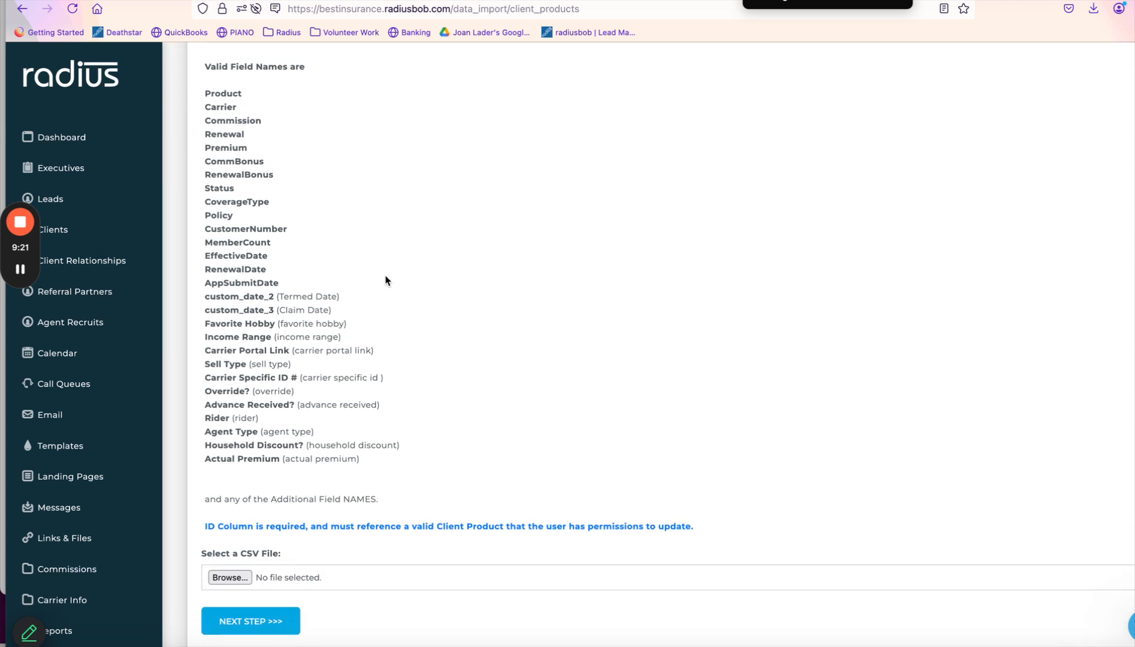
{"action": "scroll", "coordinate": [385, 280], "scroll_direction": "down", "scroll_amount": 2}
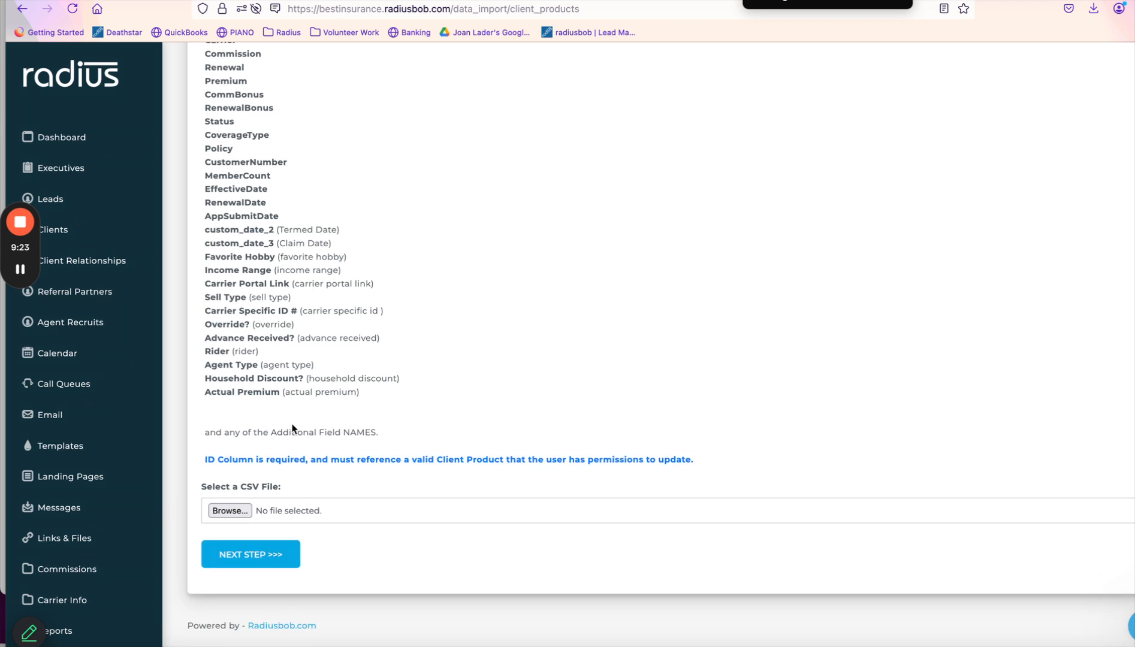
{"action": "left_click", "coordinate": [231, 511]}
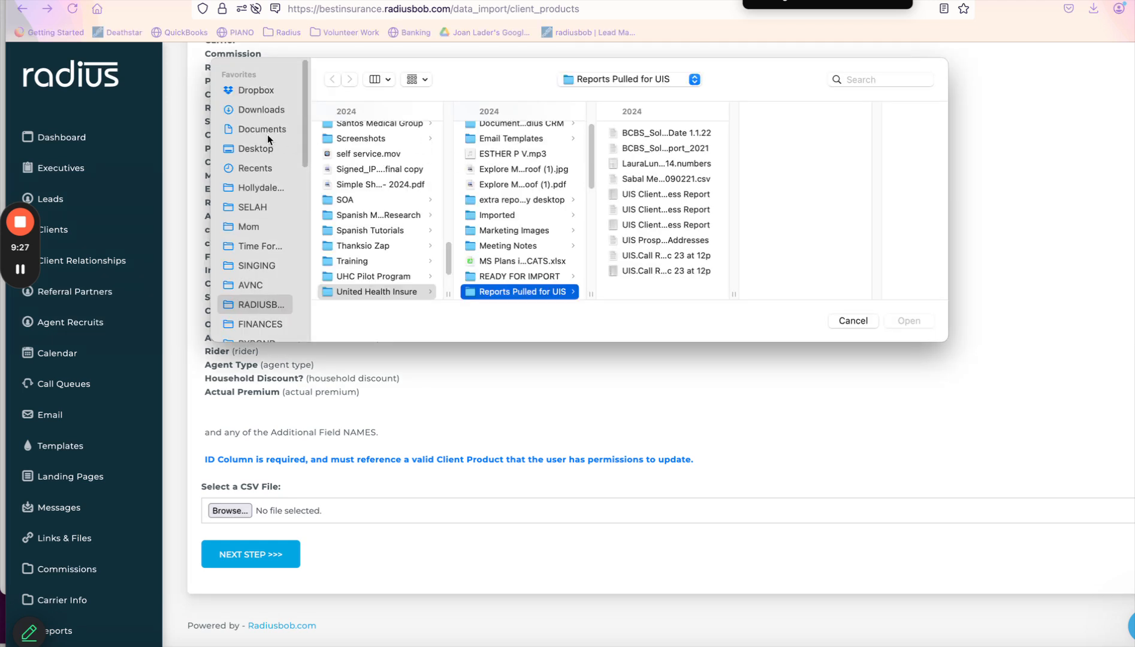
Upload aPolicyUpdates2025_25_02_11.csv from the Desktop and proceed to header mapping.
{"action": "left_click", "coordinate": [267, 152]}
{"action": "double_click", "coordinate": [374, 133]}
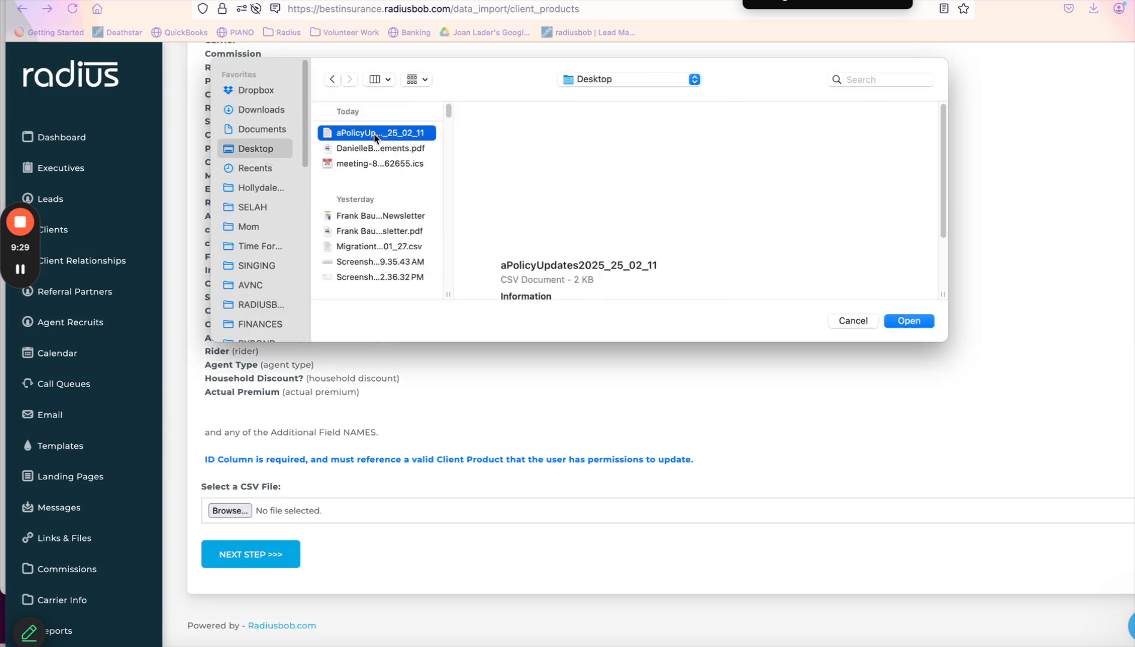
{"action": "left_click", "coordinate": [273, 555]}
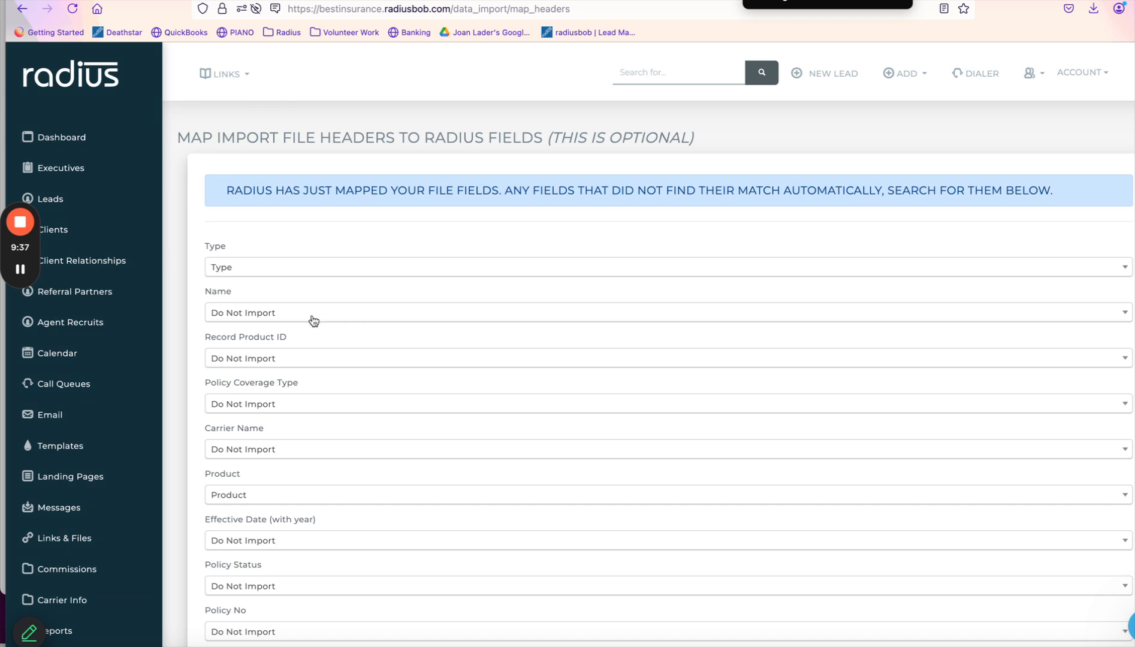
Map Record Product ID to Record Id and Policy Coverage Type to Policy Type.
{"action": "left_click", "coordinate": [300, 361]}
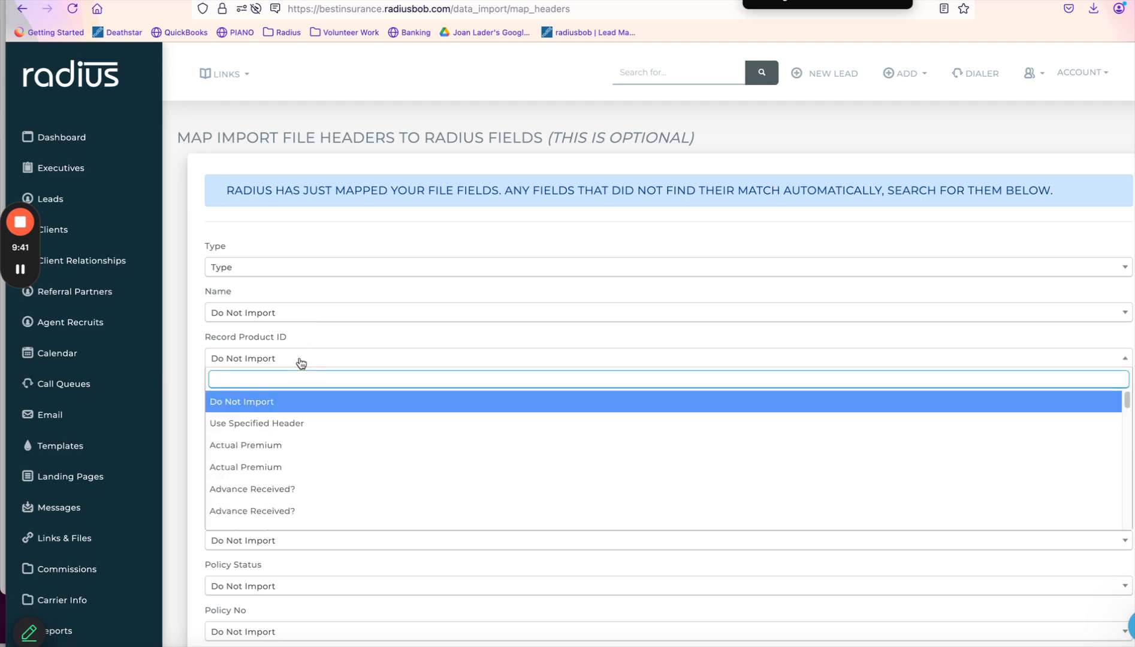
{"action": "type", "text": "recor"}
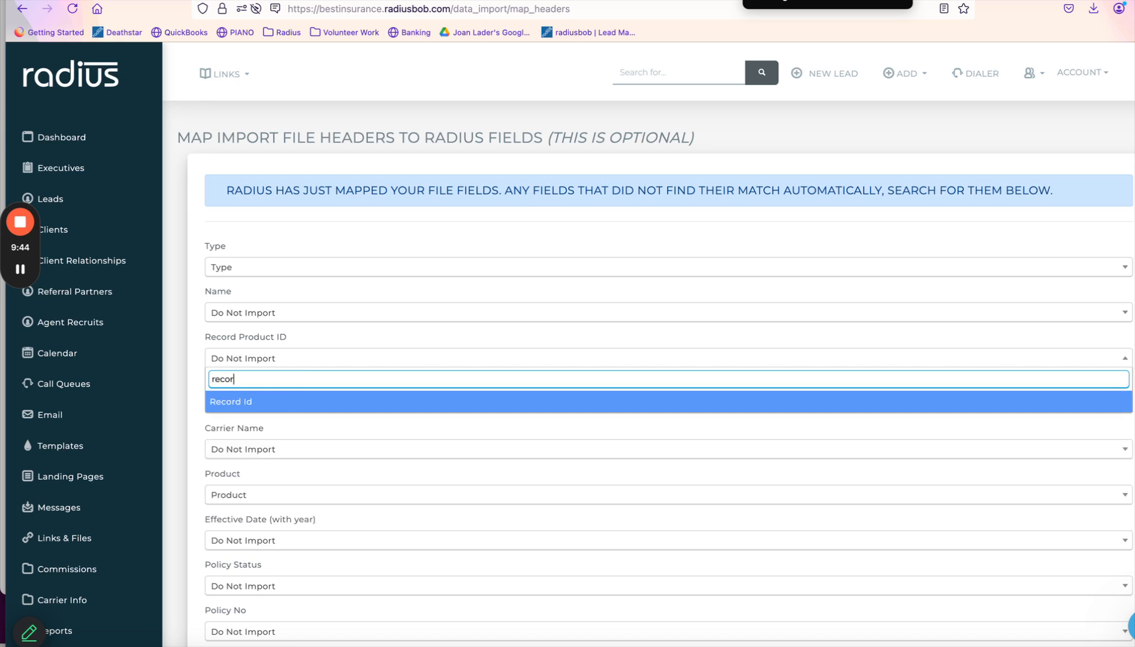
{"action": "left_click", "coordinate": [277, 408]}
{"action": "left_click_drag", "start_coordinate": [295, 339], "coordinate": [191, 340]}
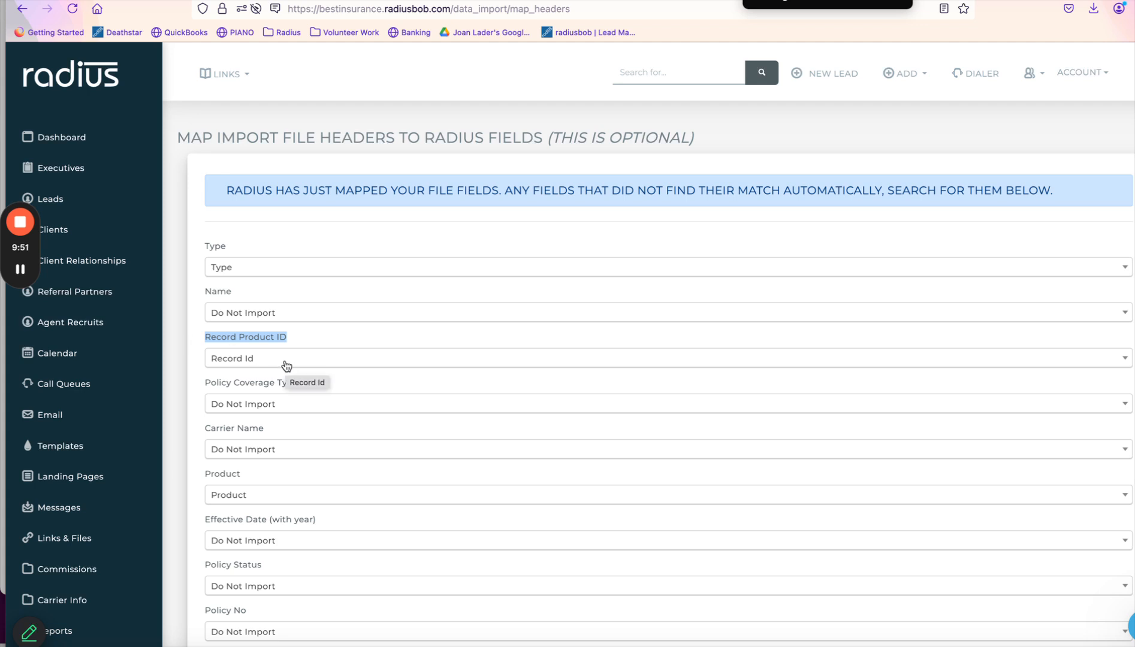
{"action": "left_click", "coordinate": [338, 406]}
{"action": "type", "text": "poli"}
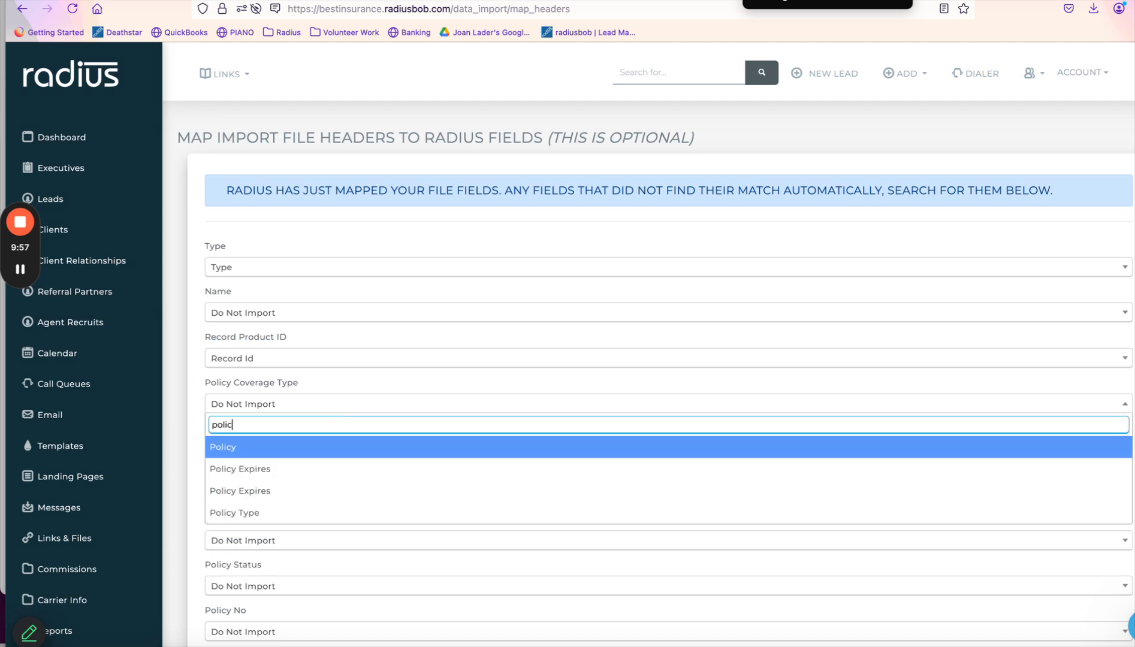
{"action": "left_click", "coordinate": [262, 516]}
Map Carrier Name to Carrier, Effective Date to EffectiveDate, Policy Status to Product Status.
{"action": "left_click", "coordinate": [294, 454]}
{"action": "type", "text": "car"}
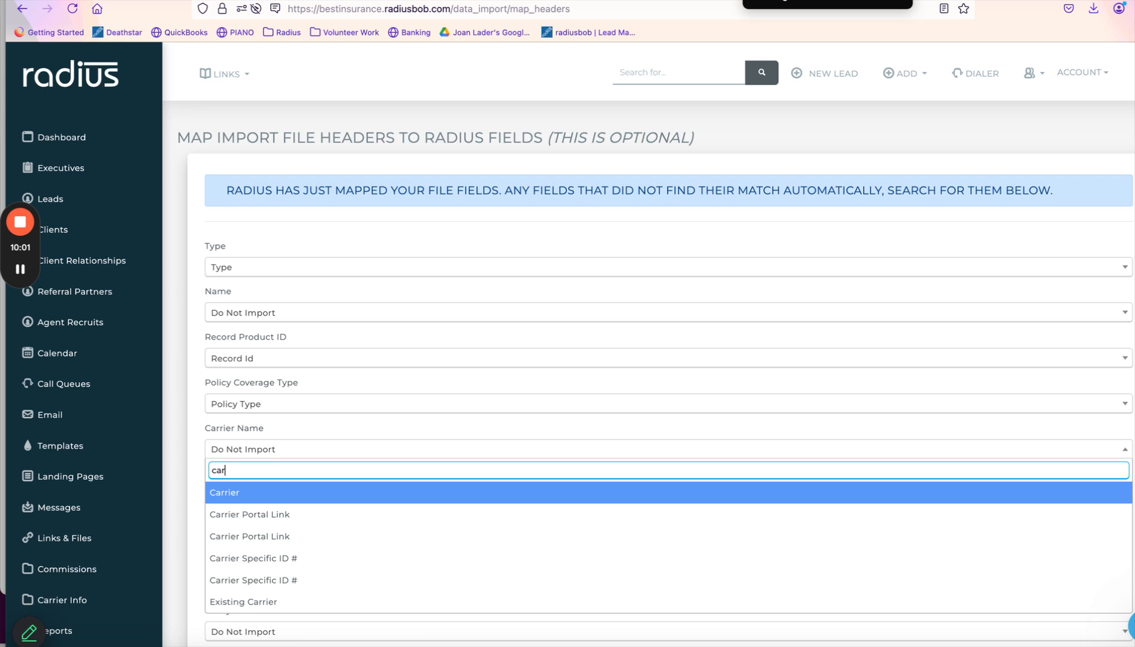
{"action": "left_click", "coordinate": [271, 501]}
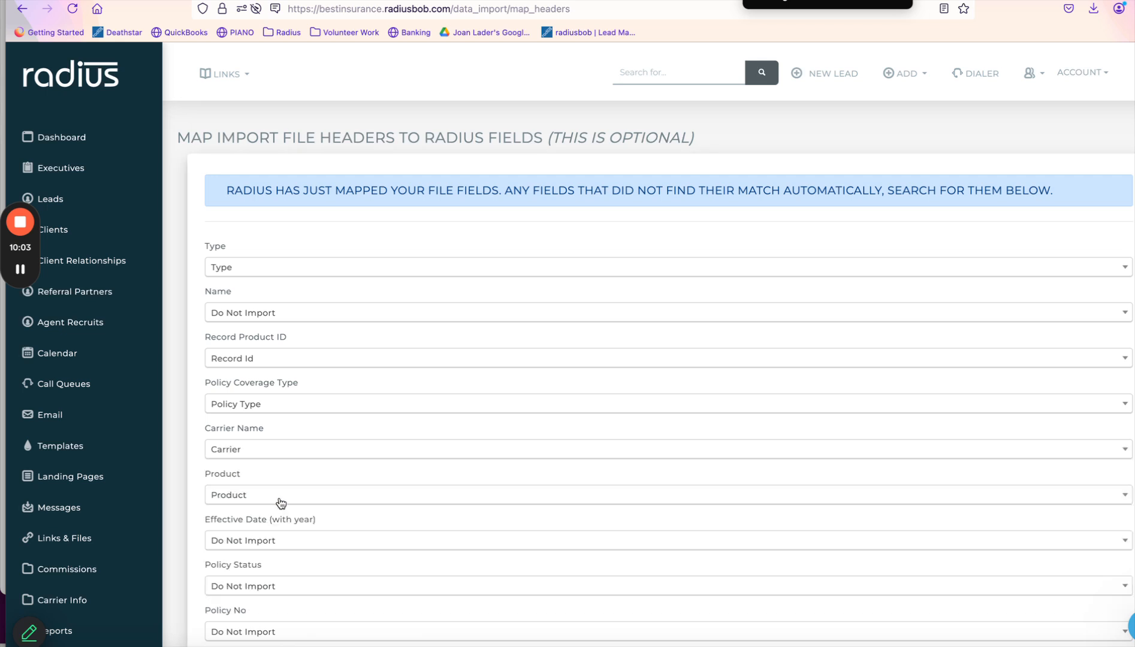
{"action": "left_click", "coordinate": [300, 546]}
{"action": "type", "text": "eff"}
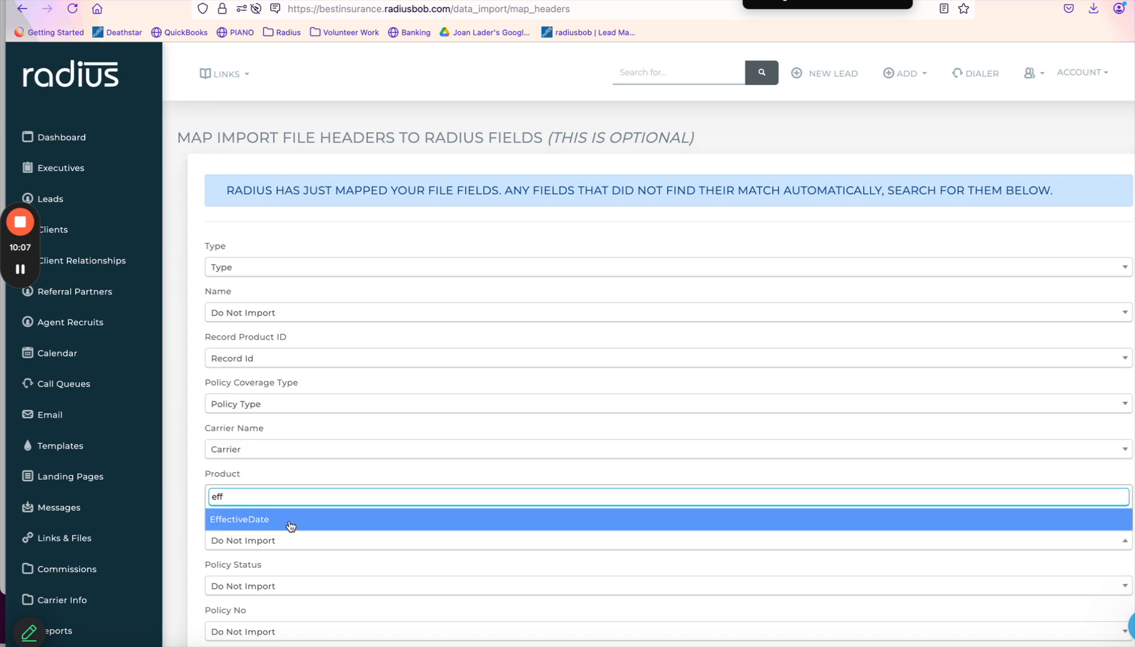
{"action": "left_click", "coordinate": [289, 522]}
{"action": "left_click", "coordinate": [275, 587]}
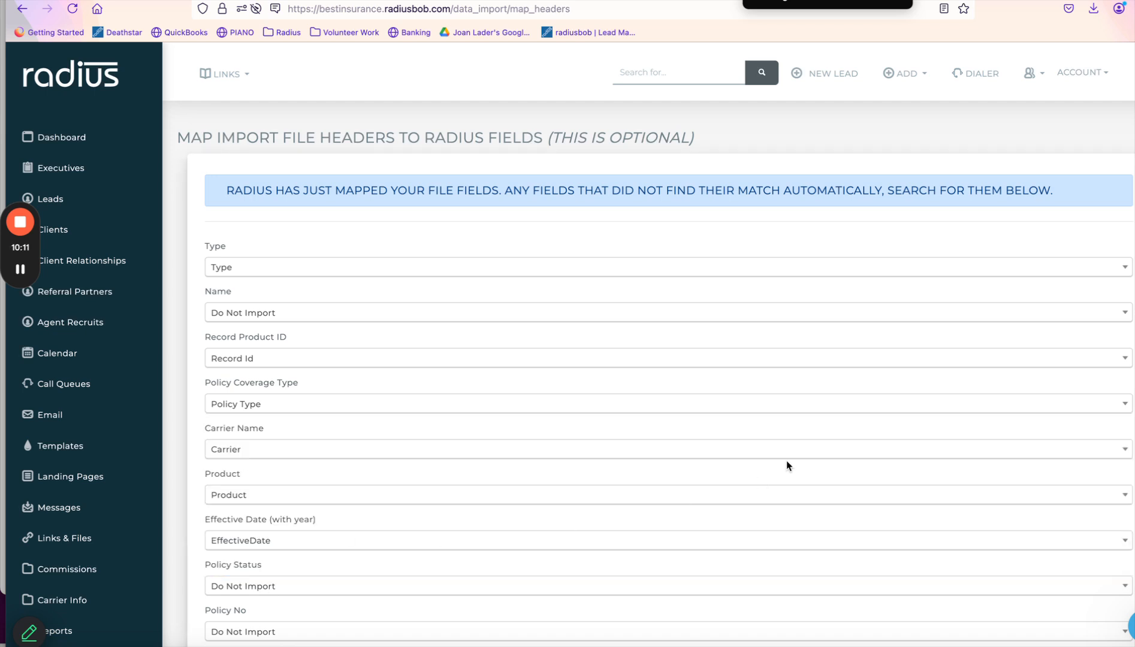
{"action": "left_click", "coordinate": [497, 593]}
{"action": "type", "text": "stat"}
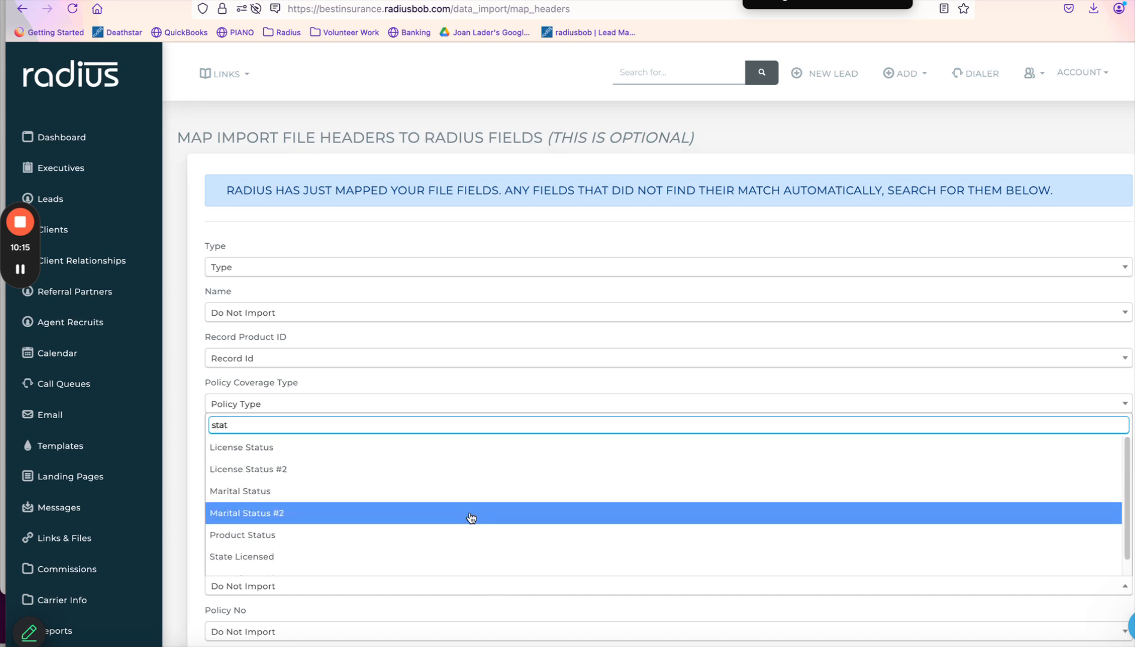
{"action": "left_click", "coordinate": [451, 535]}
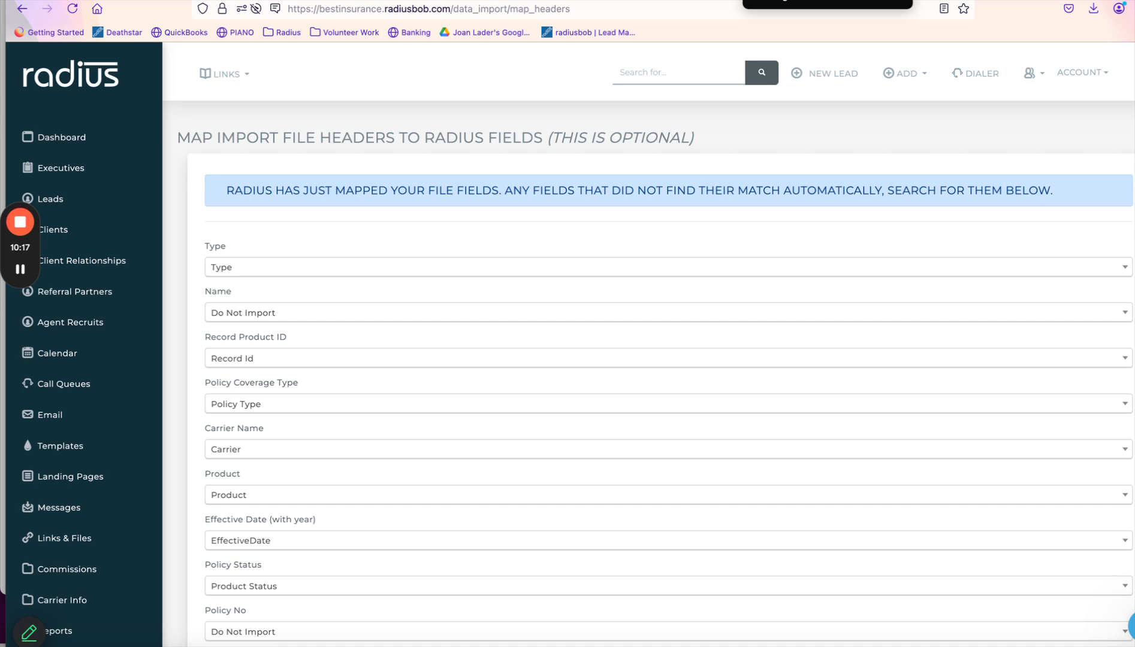
Map Policy No to Policy and Renewal Date to RenewalDate.
{"action": "scroll", "coordinate": [686, 272], "scroll_direction": "down", "scroll_amount": 5}
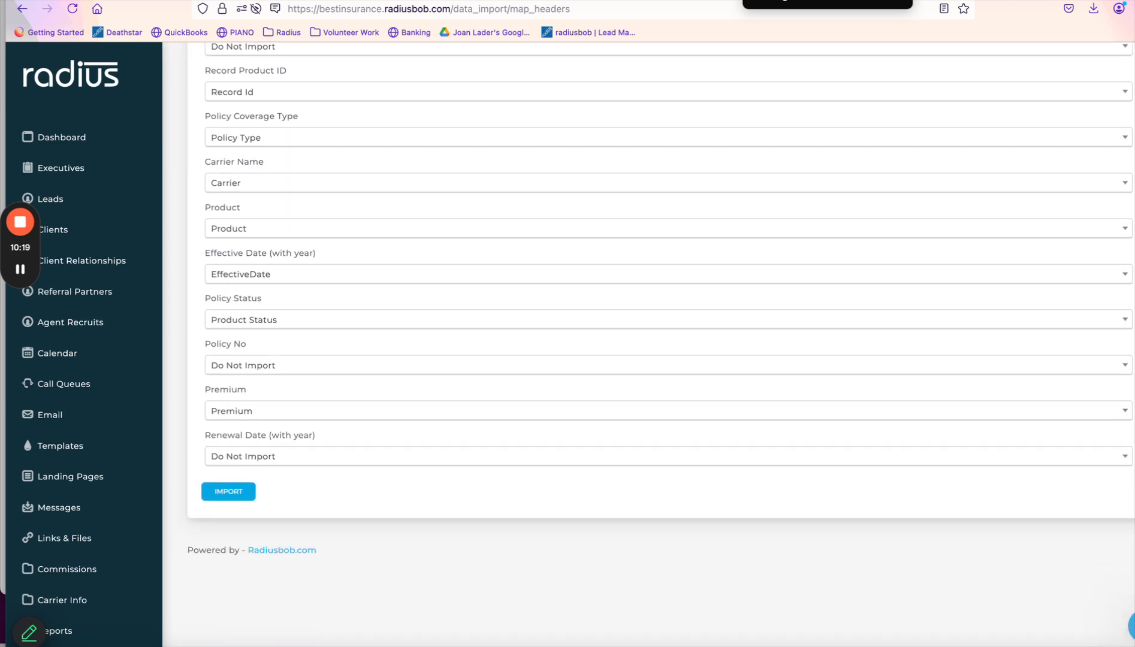
{"action": "left_click", "coordinate": [332, 365]}
{"action": "type", "text": "poli"}
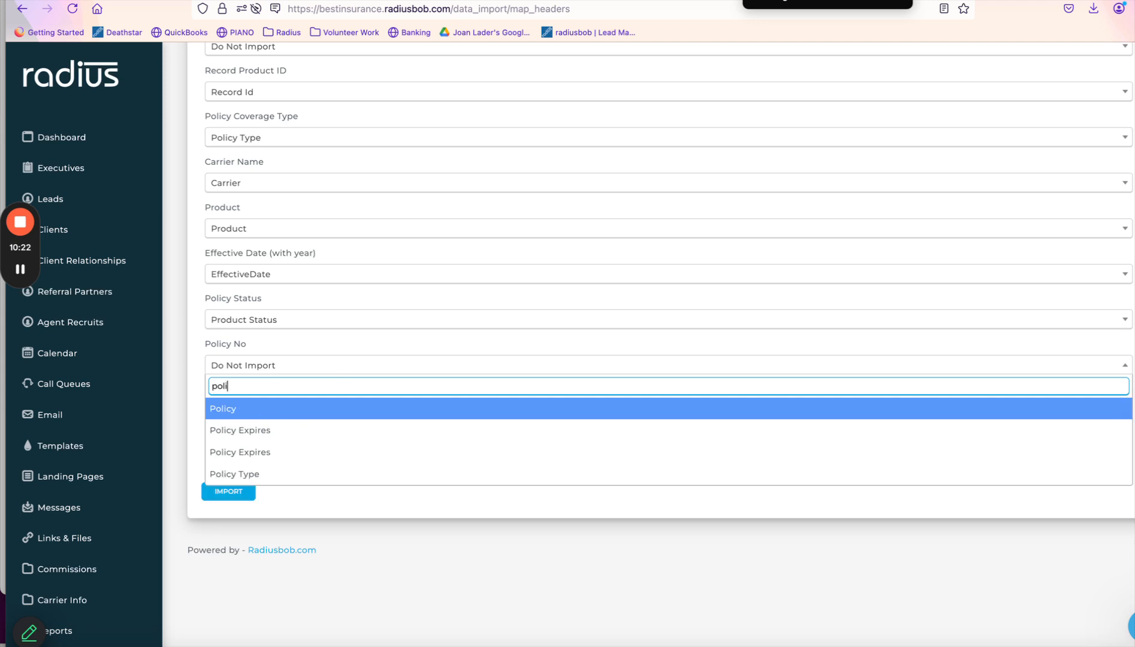
{"action": "left_click", "coordinate": [278, 405]}
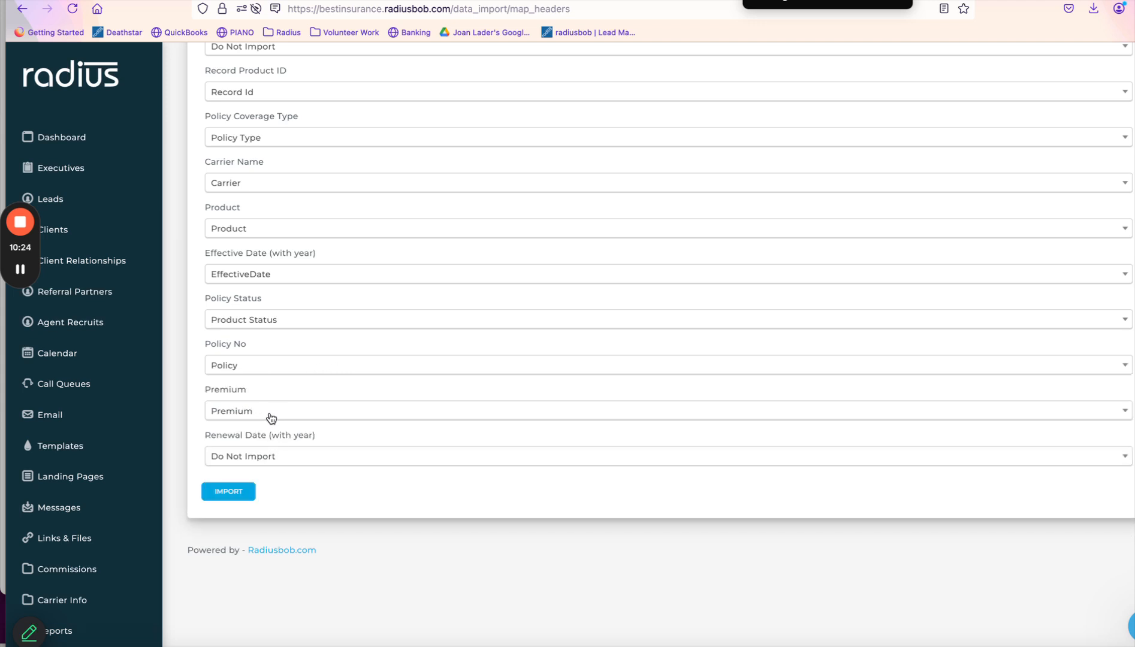
{"action": "left_click", "coordinate": [278, 464]}
{"action": "type", "text": "renew"}
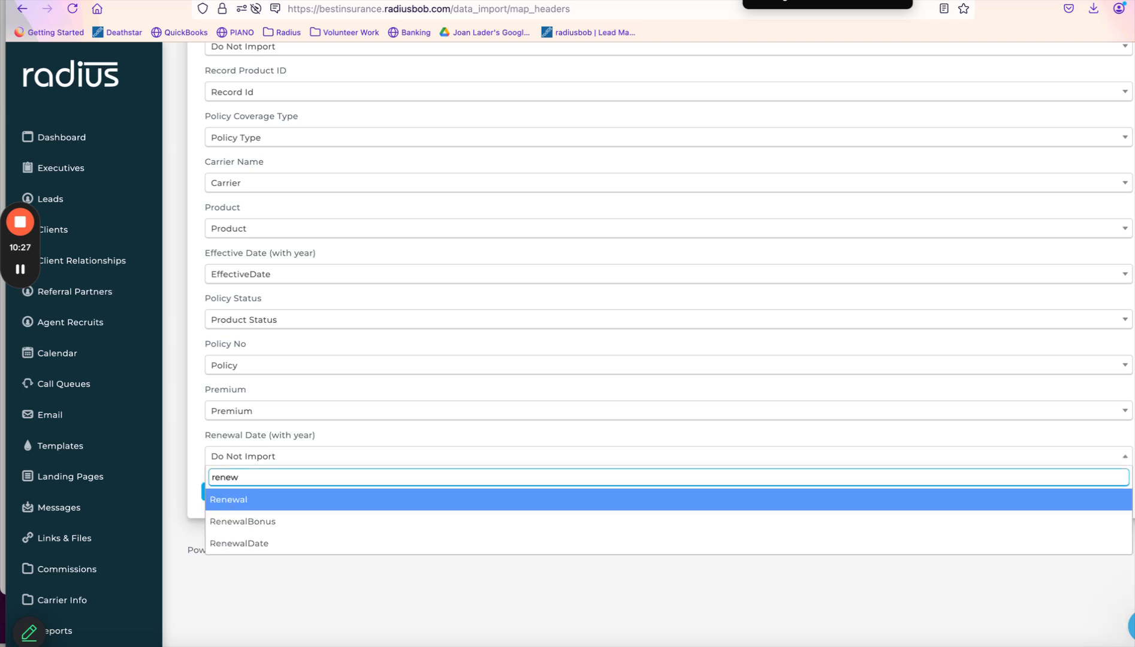
{"action": "left_click", "coordinate": [259, 545]}
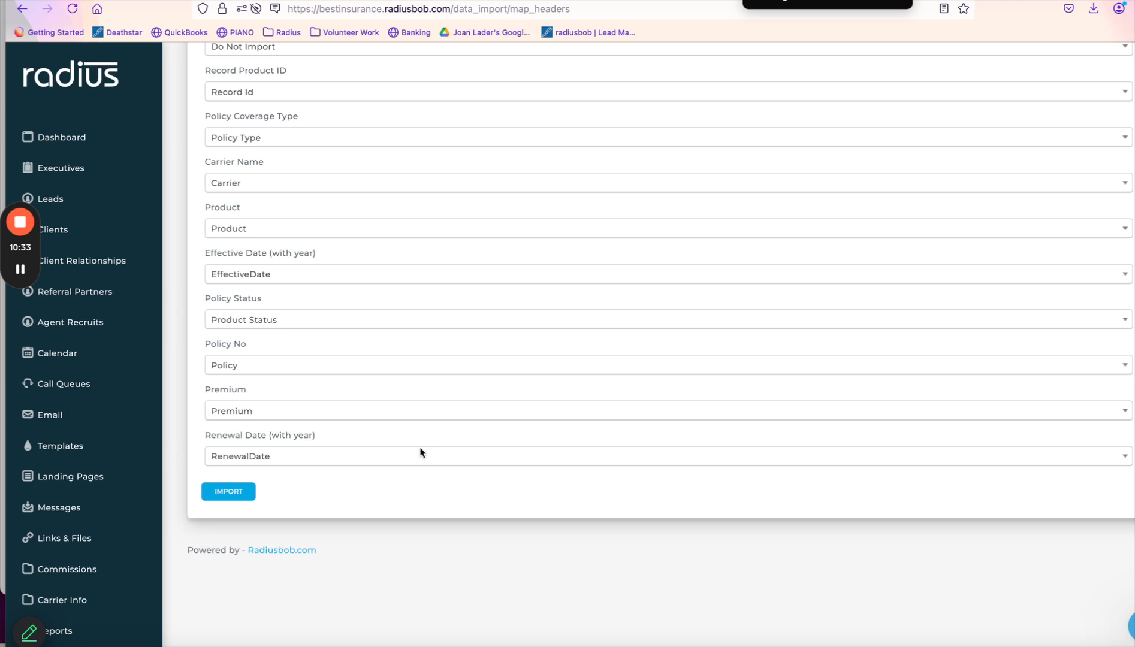
Run the import, confirming the mapping, then open the first client's record from Clients.
{"action": "left_click", "coordinate": [228, 492]}
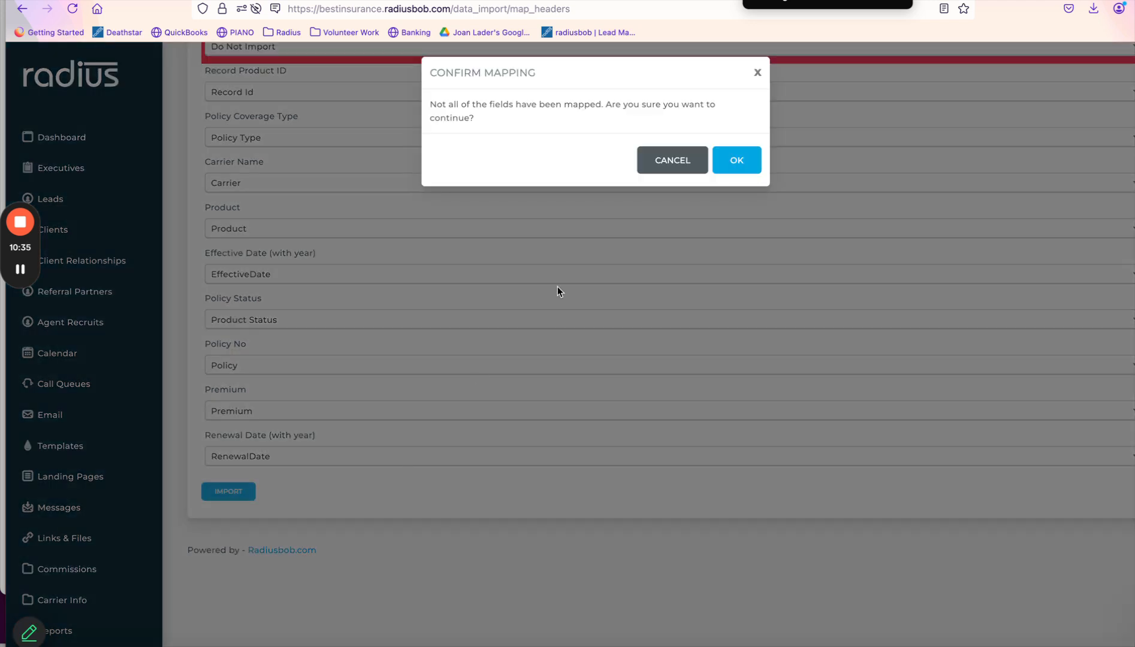
{"action": "left_click", "coordinate": [739, 162]}
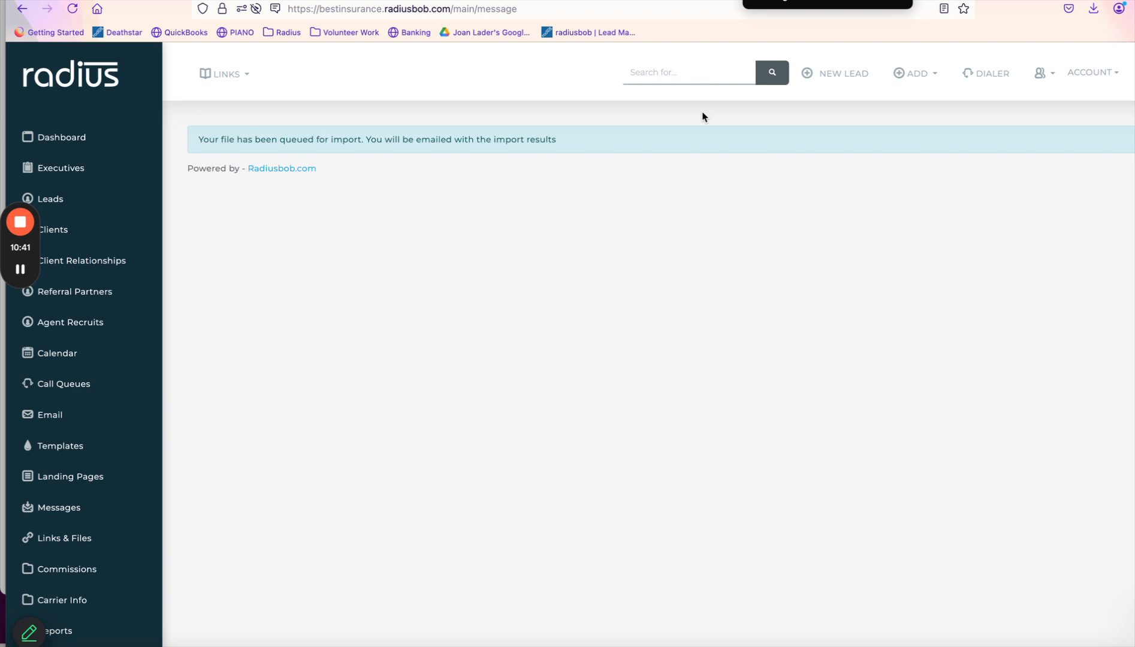
{"action": "left_click", "coordinate": [82, 234]}
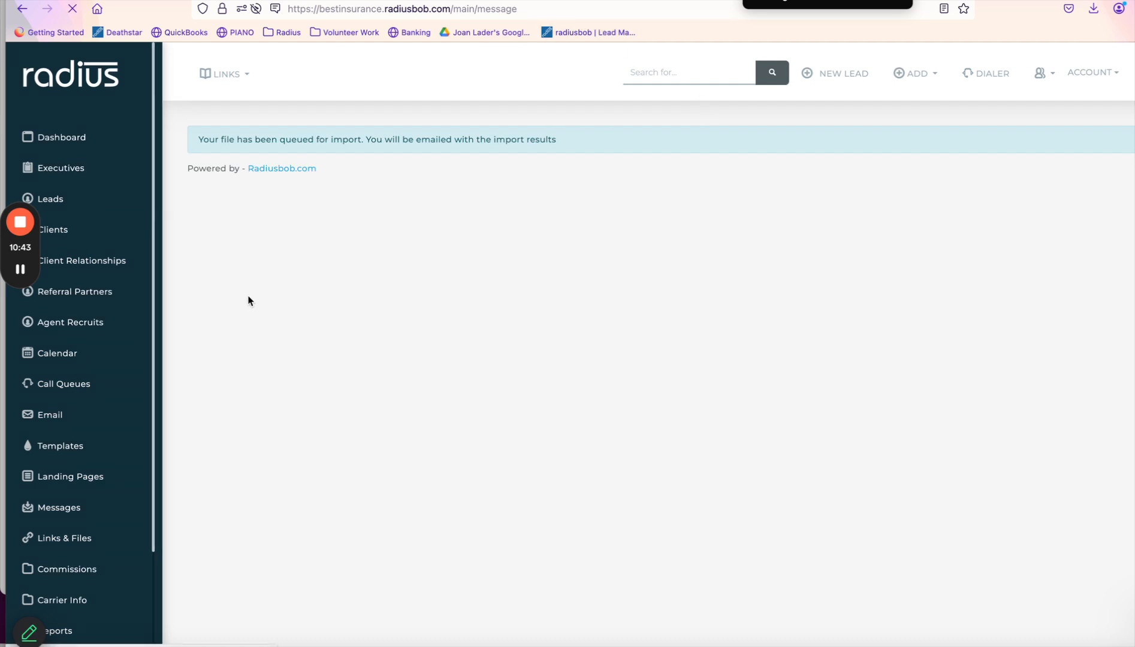
{"action": "scroll", "coordinate": [857, 360], "scroll_direction": "down", "scroll_amount": 5}
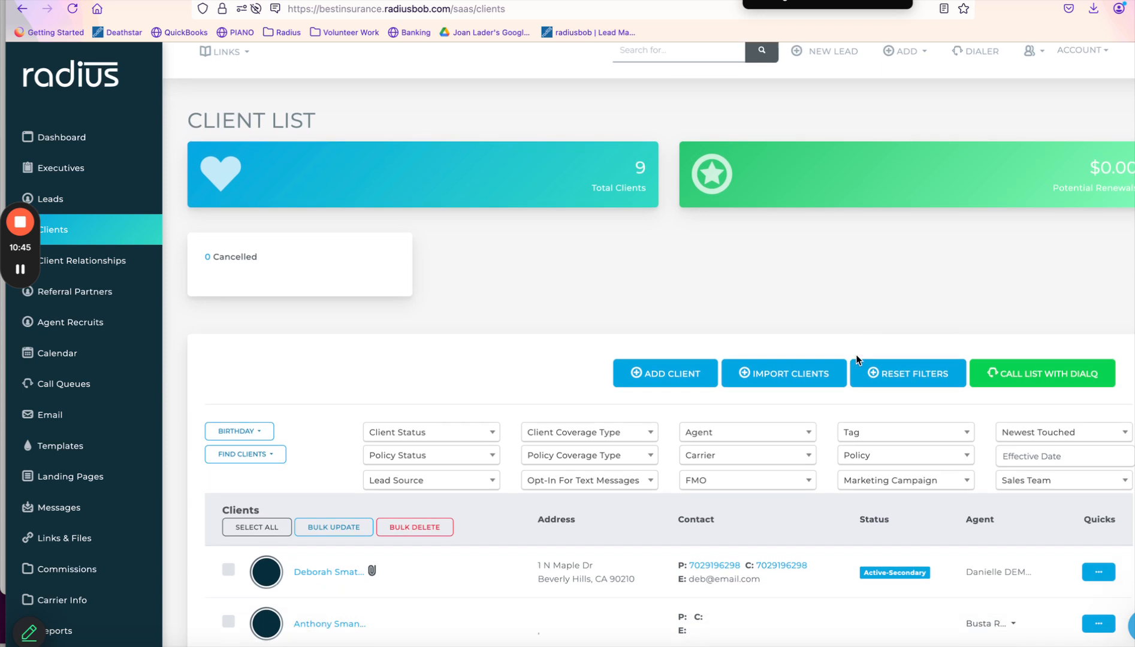
{"action": "scroll", "coordinate": [857, 360], "scroll_direction": "down", "scroll_amount": 1}
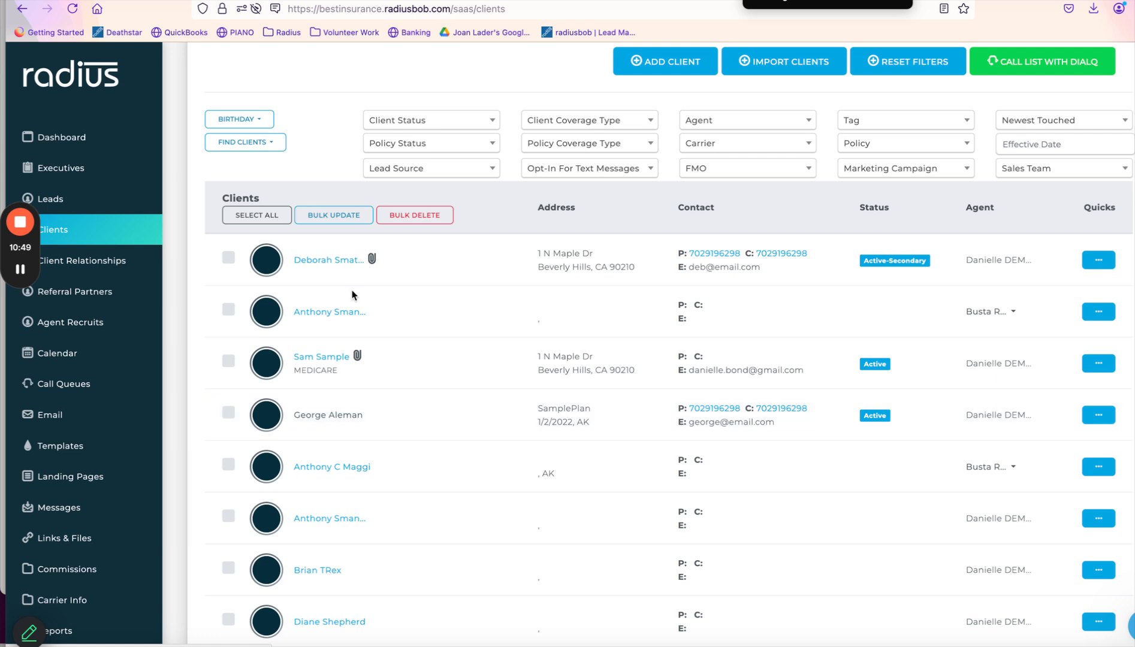
{"action": "left_click", "coordinate": [331, 261]}
Show the client's policies and highlight the Life policy's renewal date.
{"action": "left_click", "coordinate": [466, 334]}
{"action": "scroll", "coordinate": [930, 390], "scroll_direction": "down", "scroll_amount": 4}
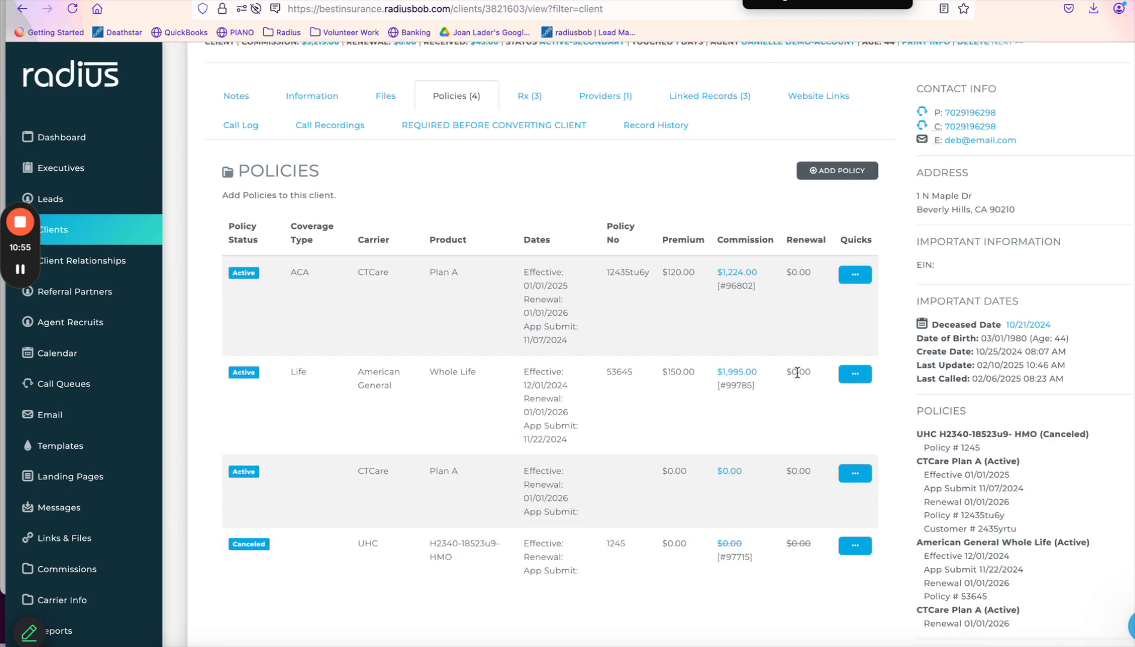
{"action": "left_click_drag", "start_coordinate": [568, 413], "coordinate": [522, 408]}
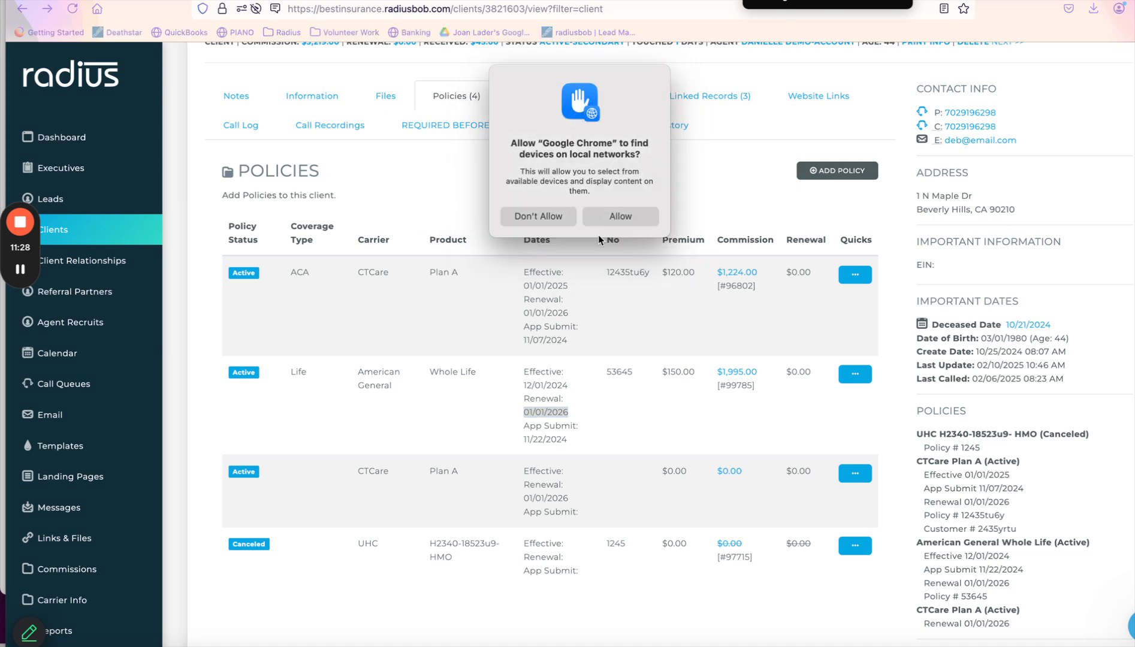
Allow Chrome's local-network permission request and go to the Reports section.
{"action": "left_click", "coordinate": [624, 217]}
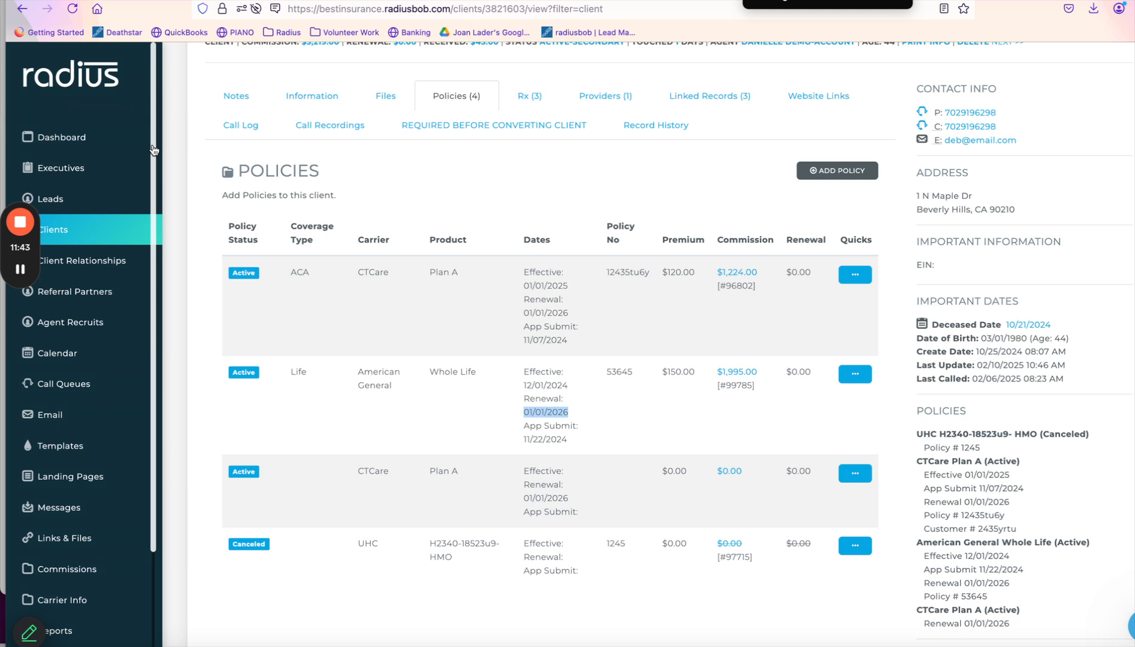
{"action": "left_click_drag", "start_coordinate": [154, 150], "coordinate": [170, 322]}
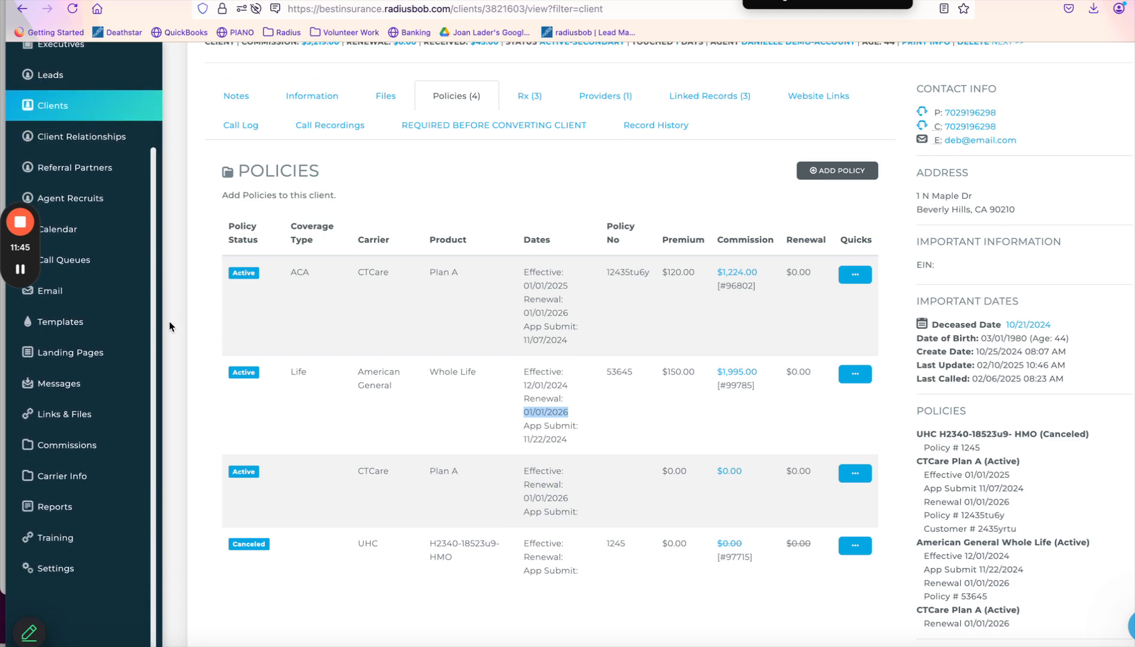
{"action": "left_click", "coordinate": [70, 505]}
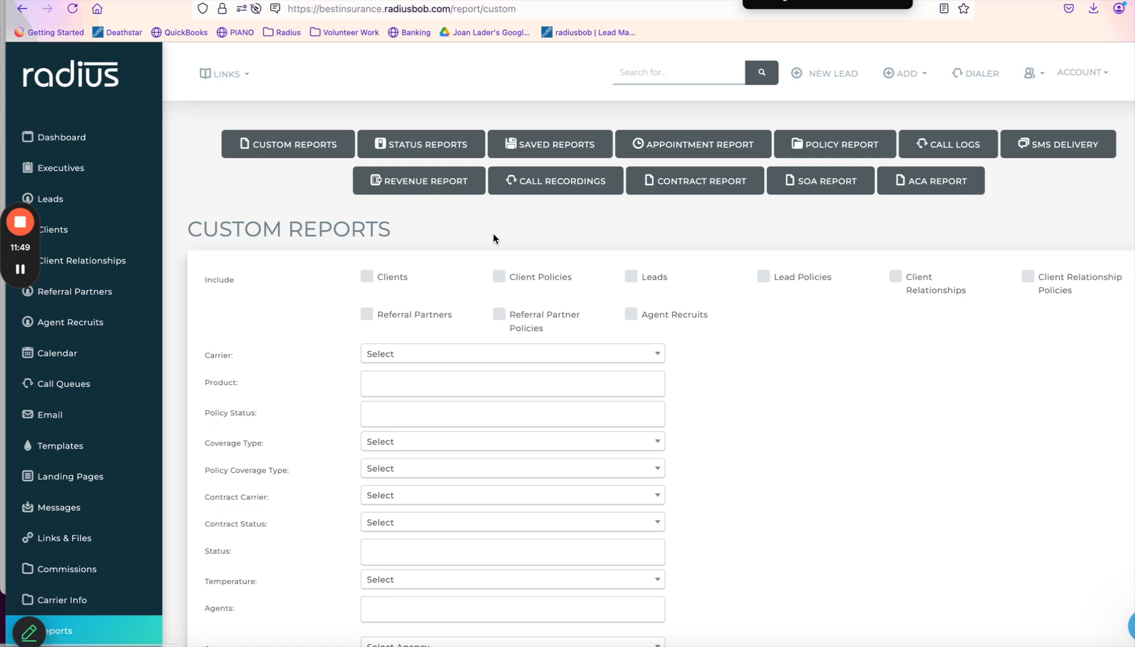
Start a new saved report named 'Policy Updates 2025-aetna'.
{"action": "left_click", "coordinate": [582, 147]}
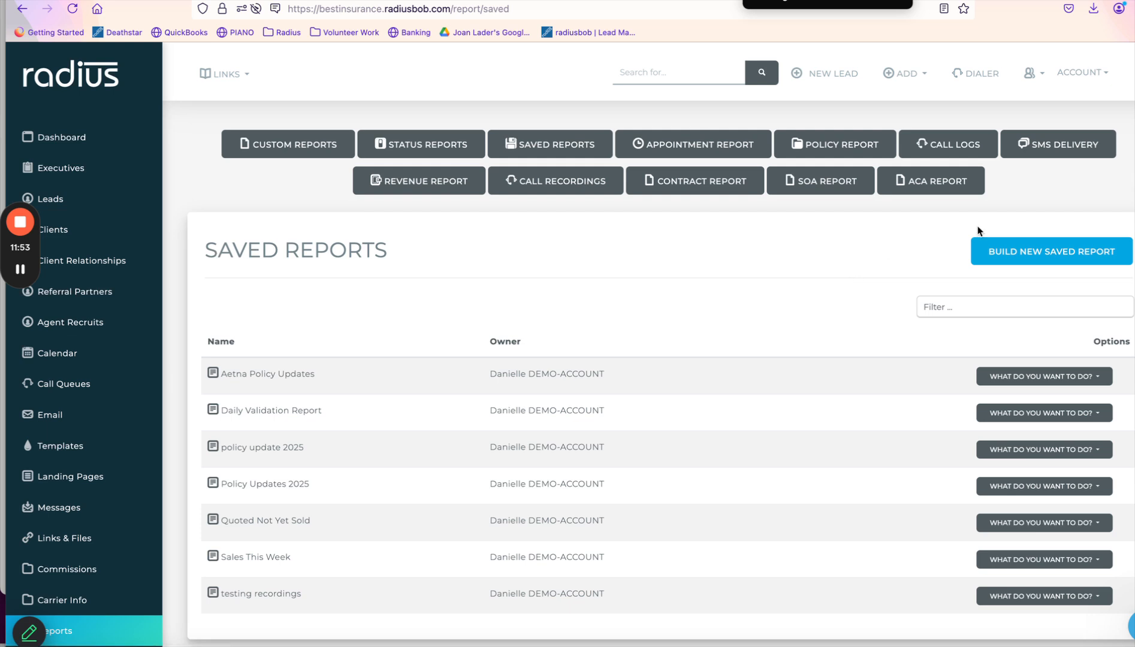
{"action": "left_click", "coordinate": [1052, 252]}
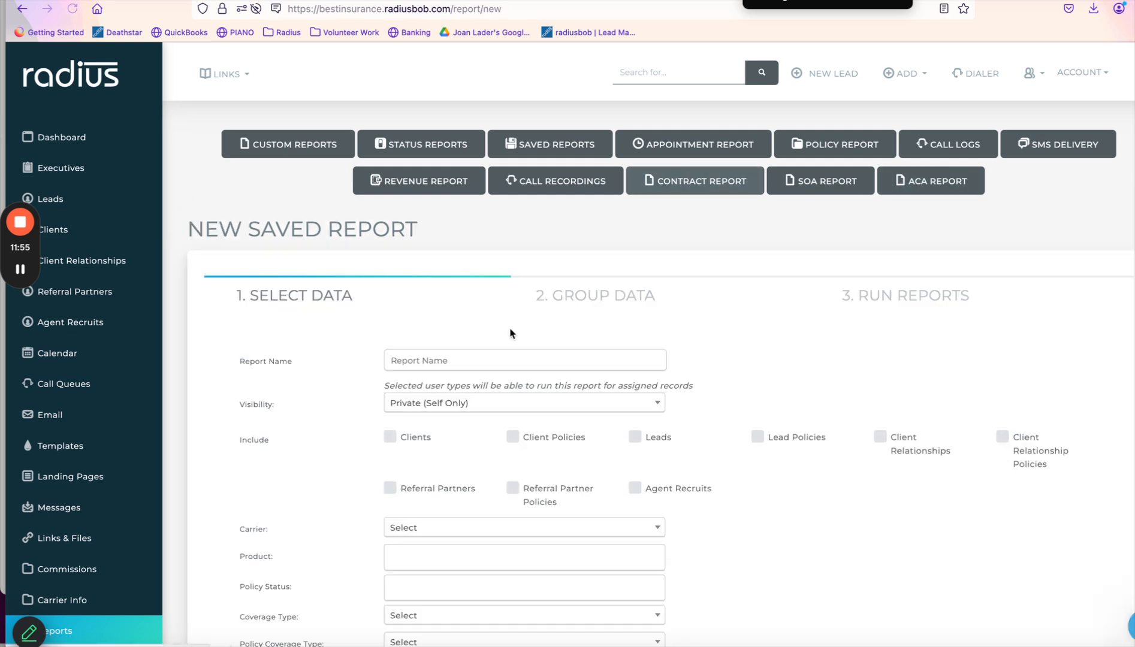
{"action": "left_click", "coordinate": [499, 362]}
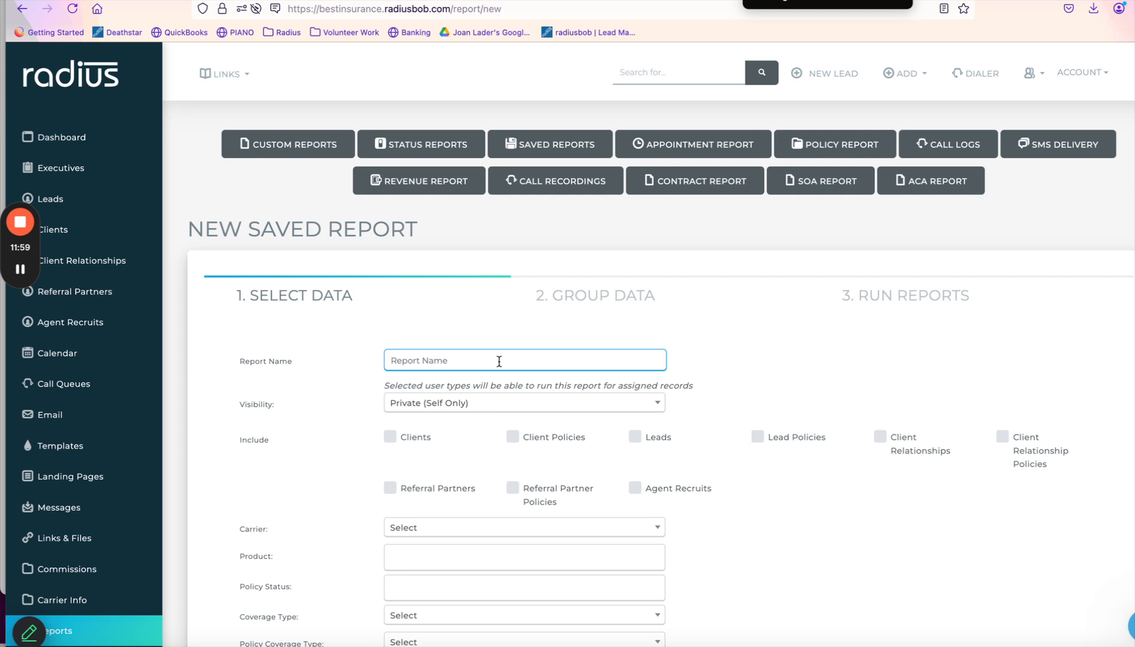
{"action": "type", "text": "polic"}
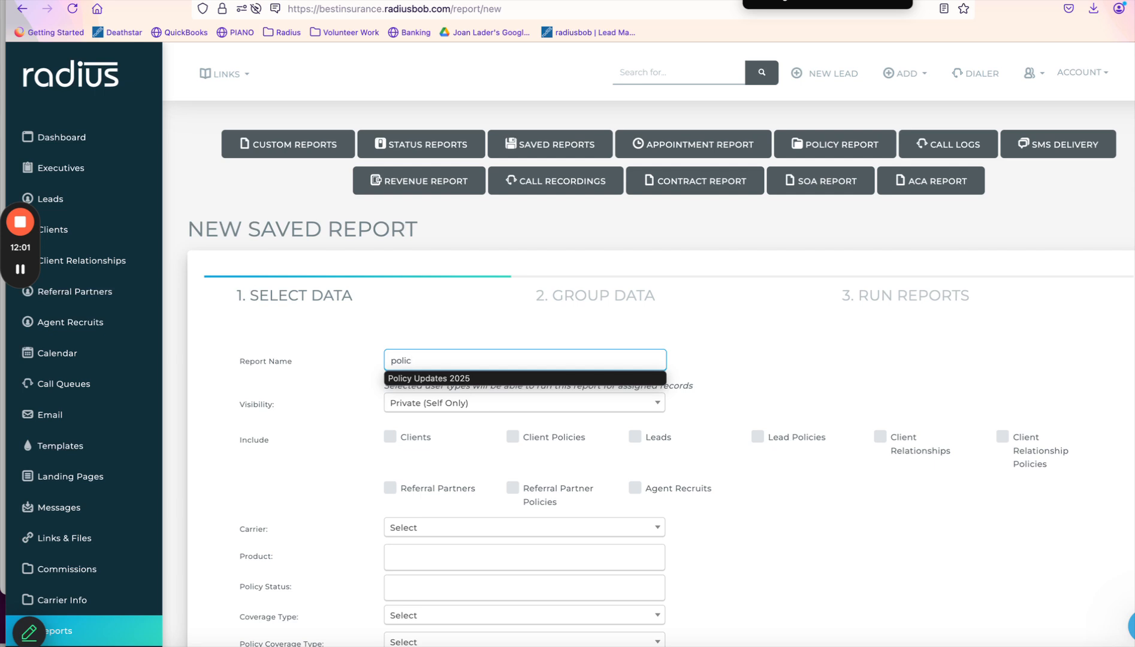
{"action": "left_click", "coordinate": [490, 377]}
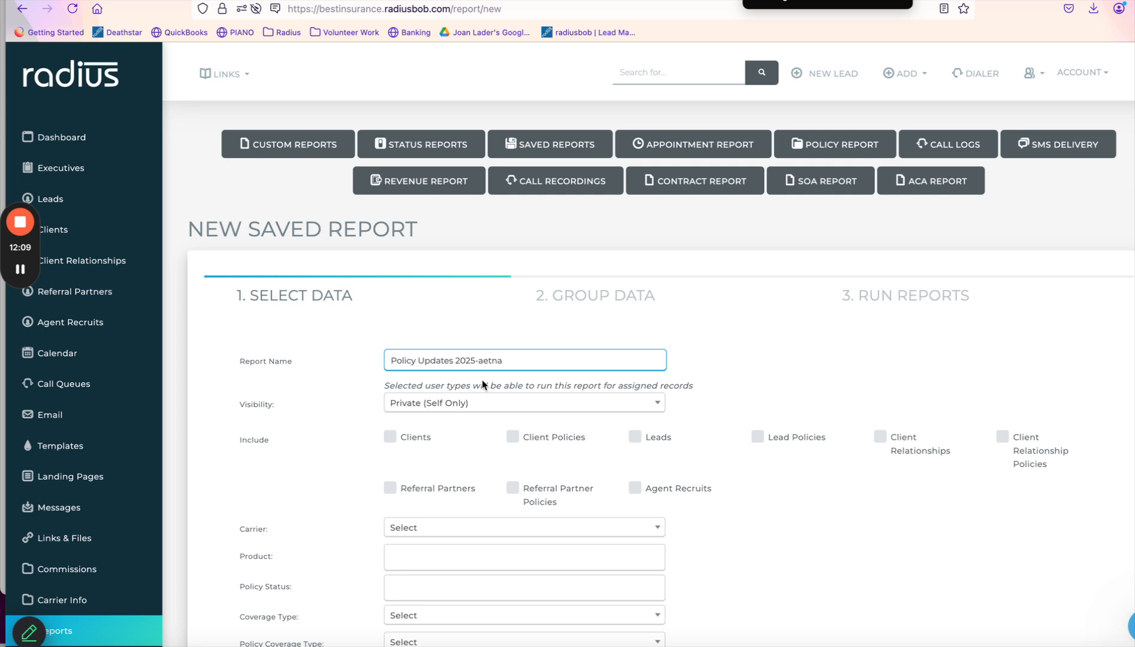
Include Client Policies and Lead Policies in the report and continue to Group Data.
{"action": "left_click", "coordinate": [513, 437]}
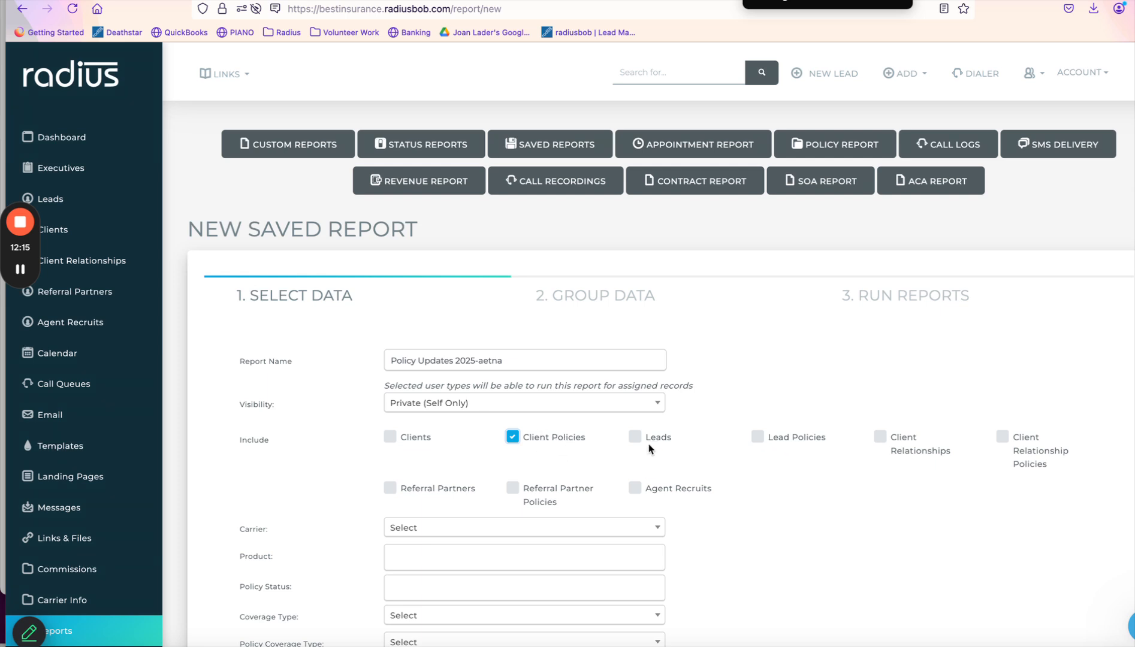
{"action": "left_click", "coordinate": [806, 440]}
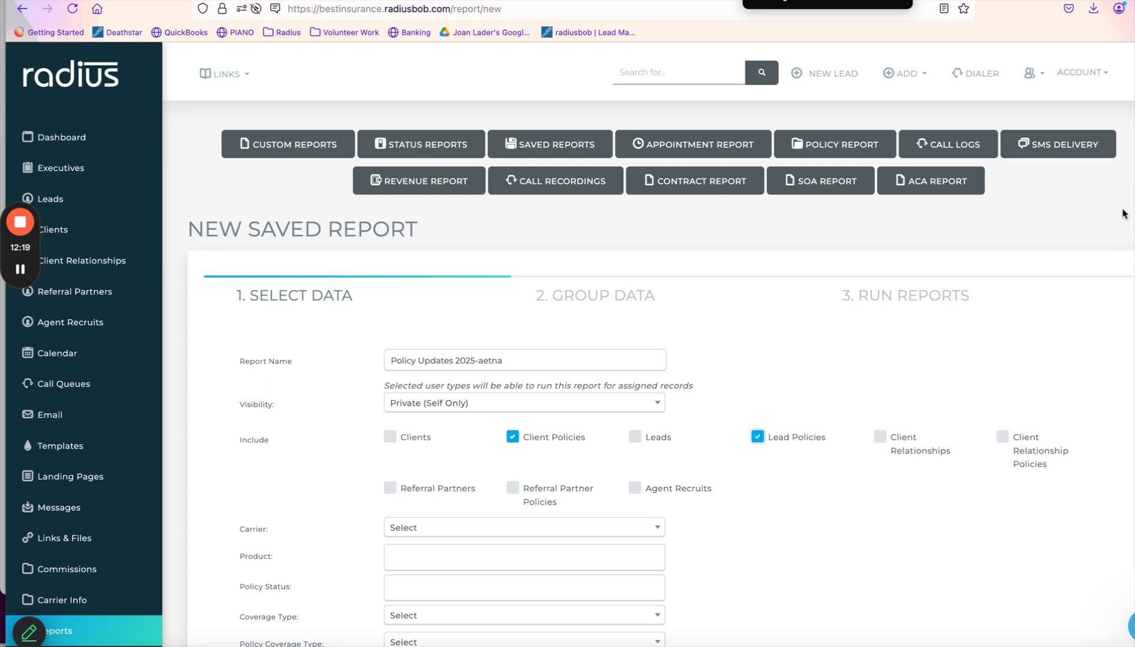
{"action": "scroll", "coordinate": [1123, 214], "scroll_direction": "down", "scroll_amount": 5}
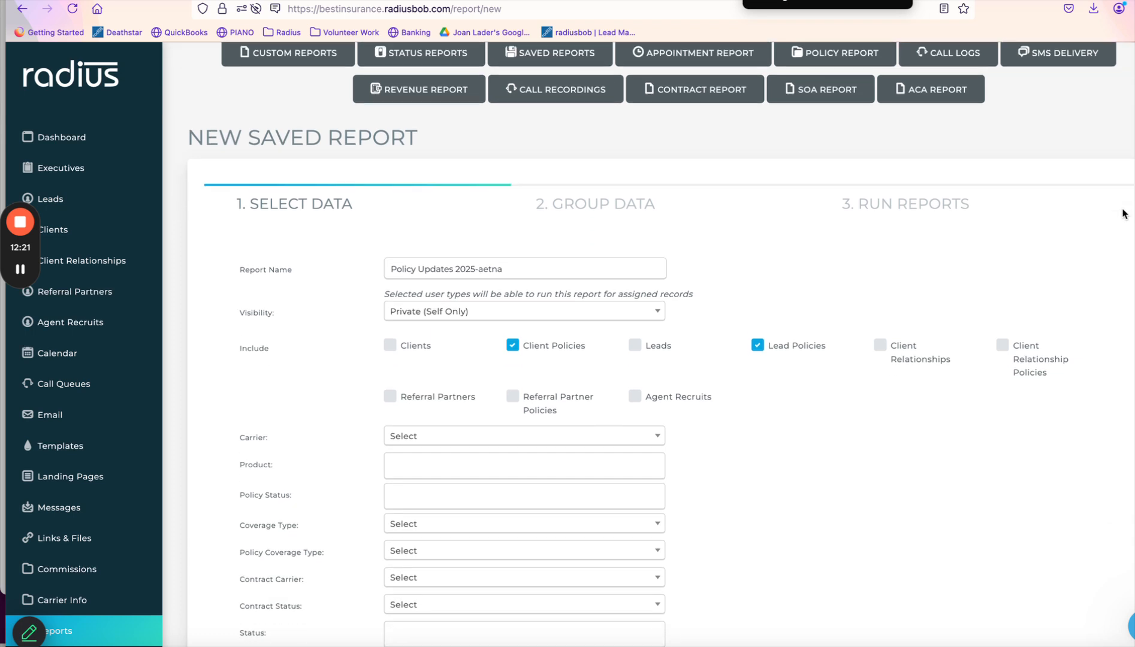
{"action": "scroll", "coordinate": [1123, 214], "scroll_direction": "down", "scroll_amount": 7}
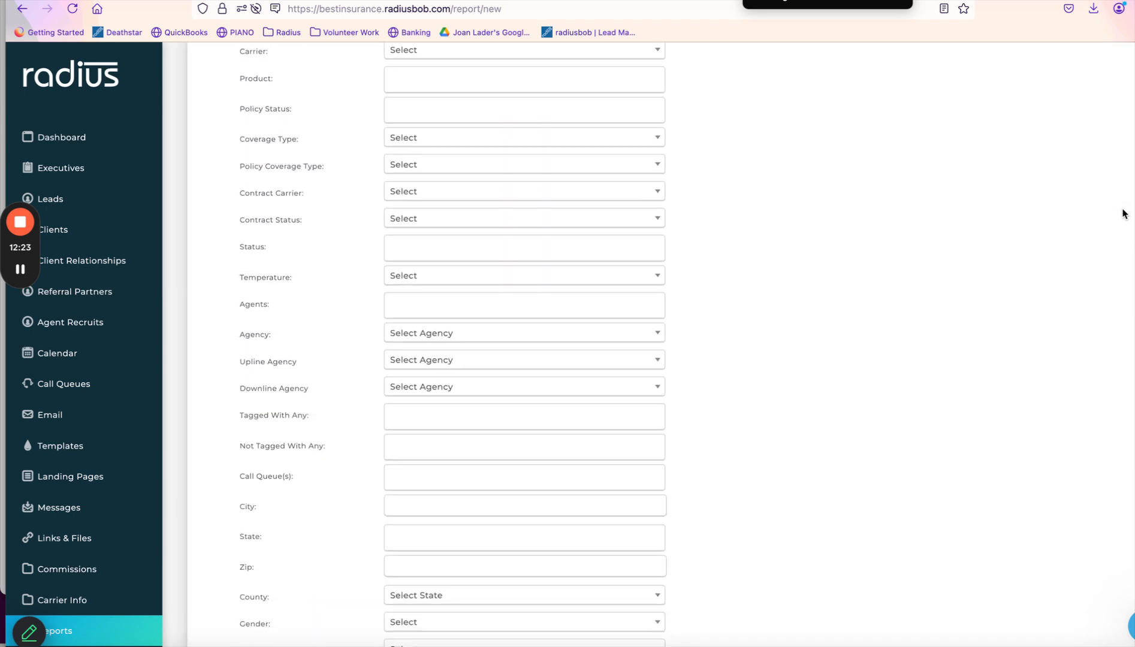
{"action": "scroll", "coordinate": [1123, 214], "scroll_direction": "down", "scroll_amount": 14}
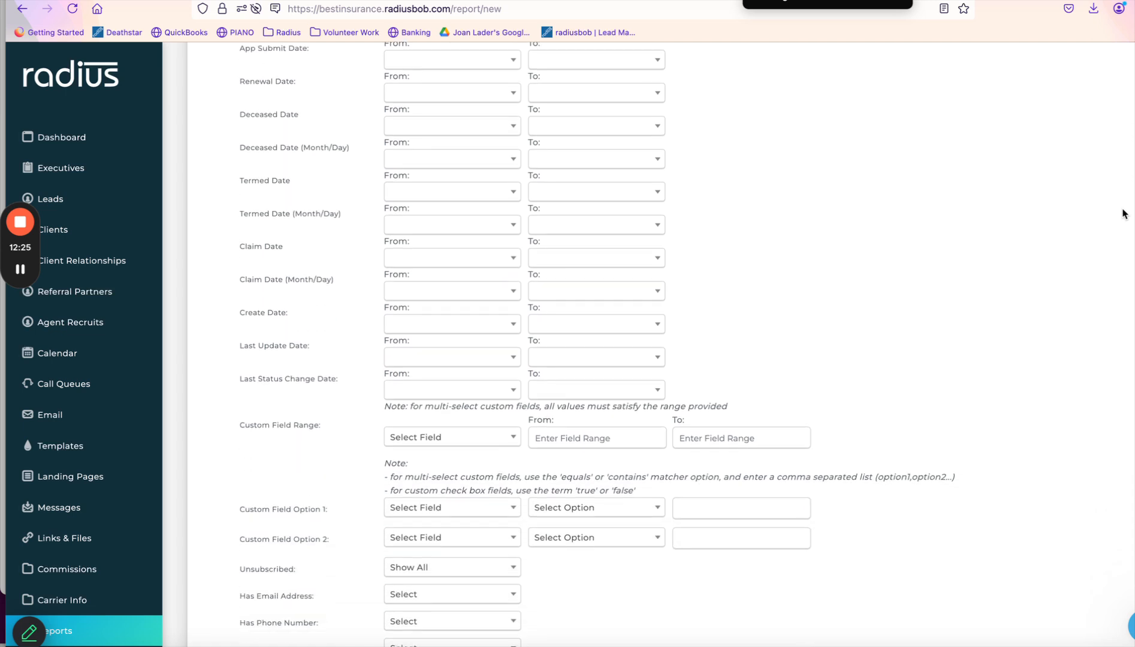
{"action": "scroll", "coordinate": [1123, 214], "scroll_direction": "down", "scroll_amount": 4}
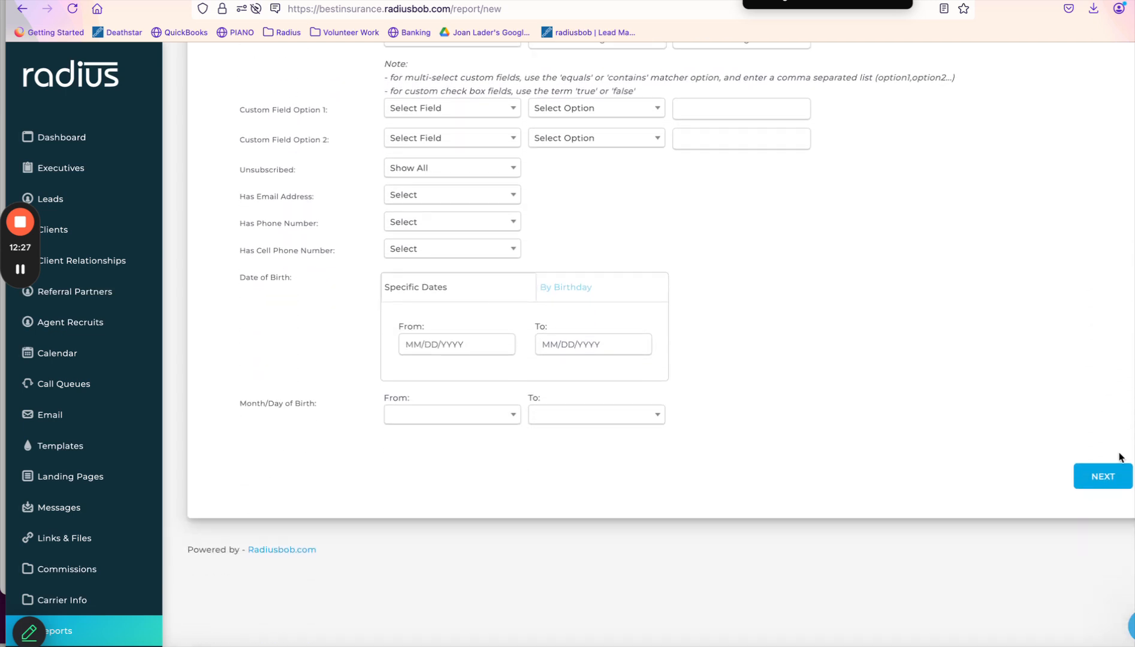
{"action": "left_click", "coordinate": [1105, 478]}
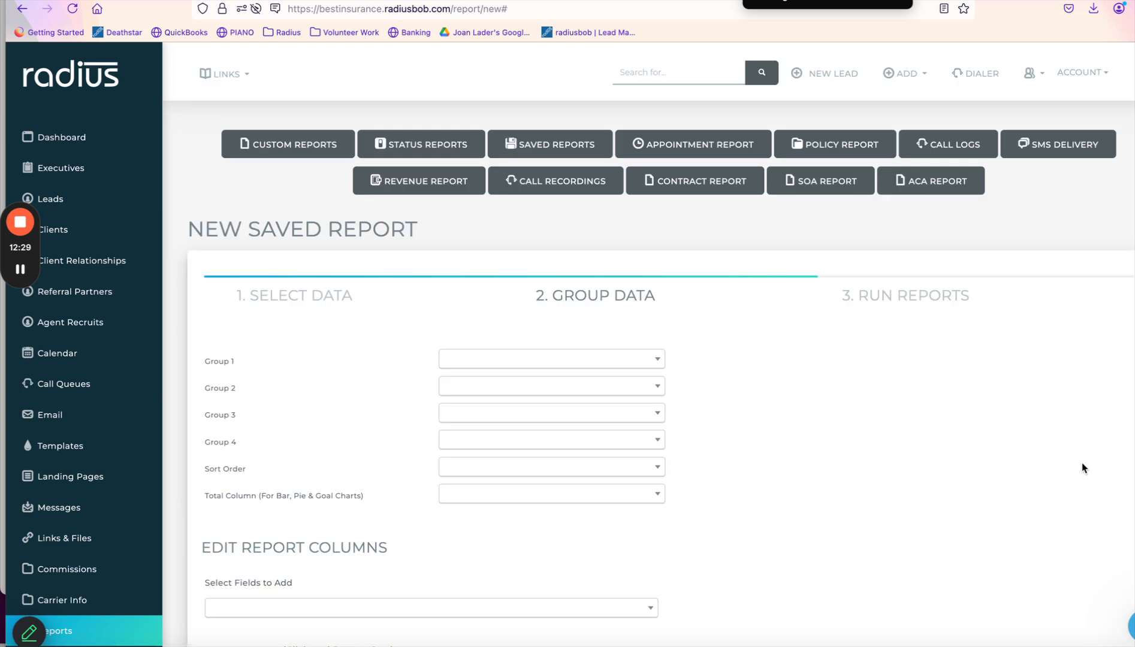
Add a Record Product ID column and remove the Status, City, State, Zip and Carrier Product (Status) columns.
{"action": "scroll", "coordinate": [599, 359], "scroll_direction": "down", "scroll_amount": 7}
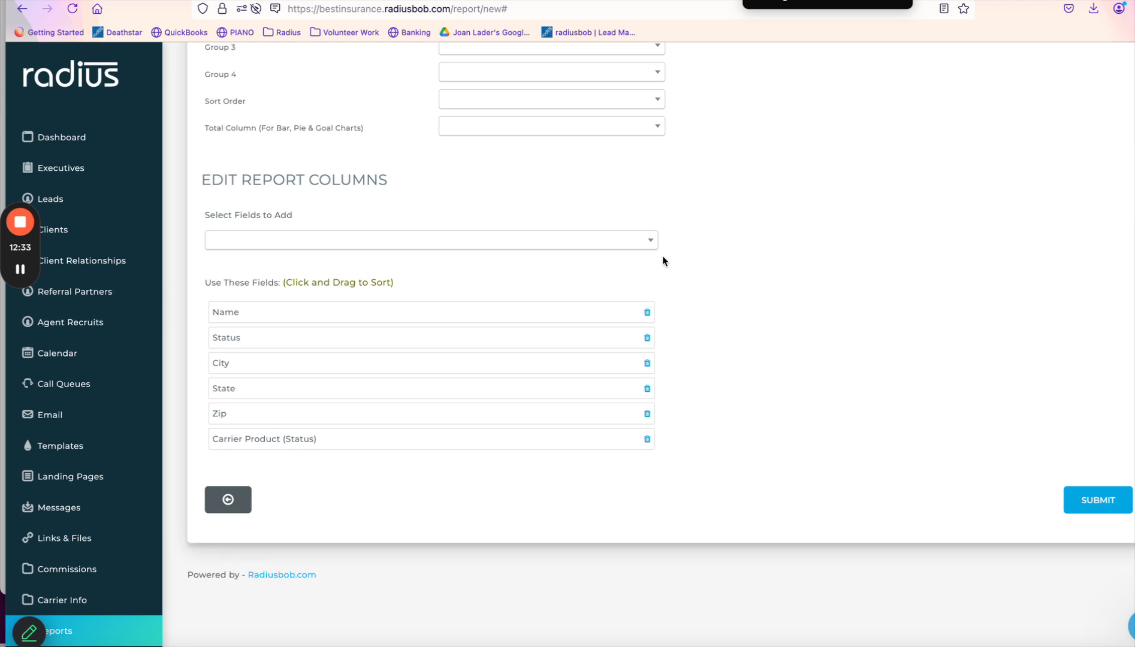
{"action": "left_click", "coordinate": [622, 244]}
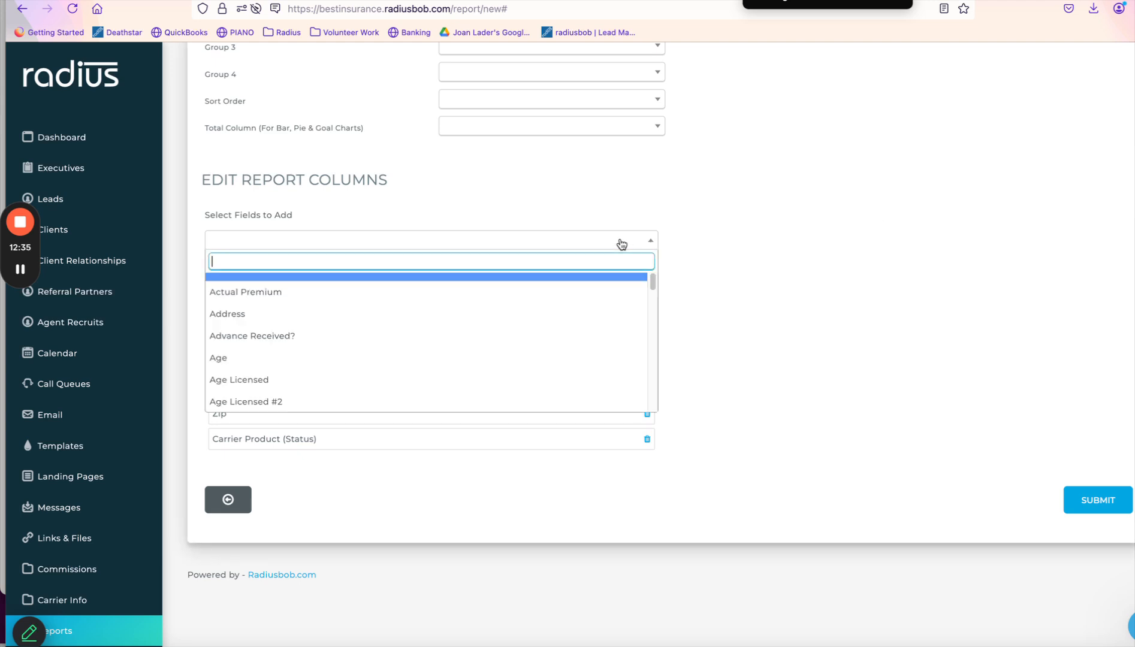
{"action": "type", "text": "reco"}
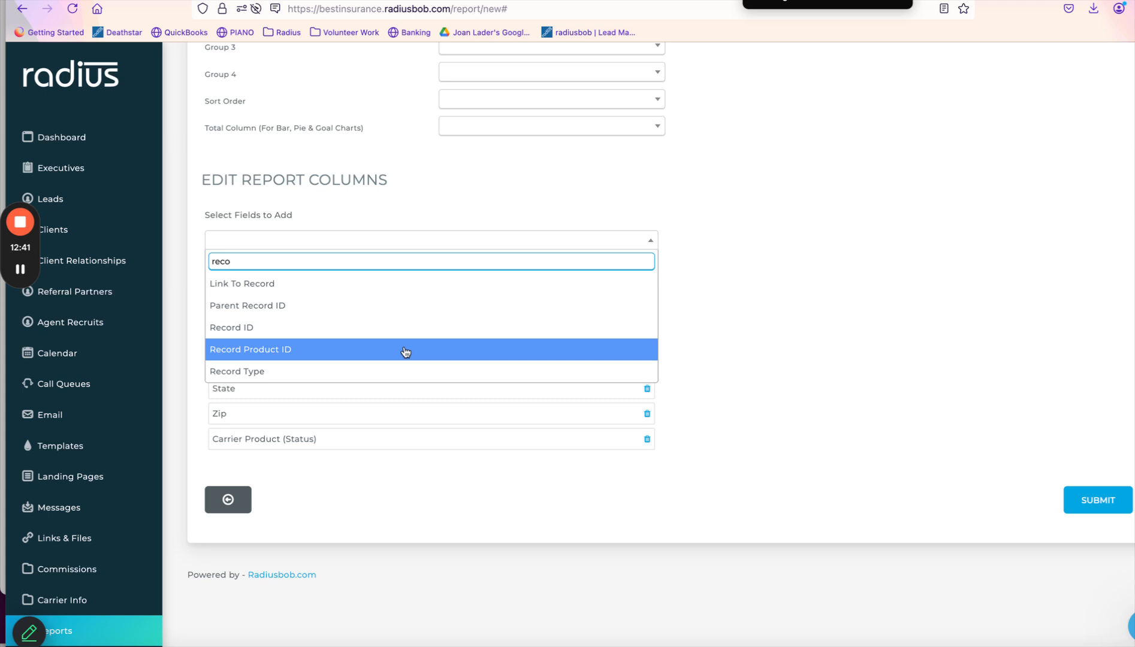
{"action": "left_click", "coordinate": [406, 350]}
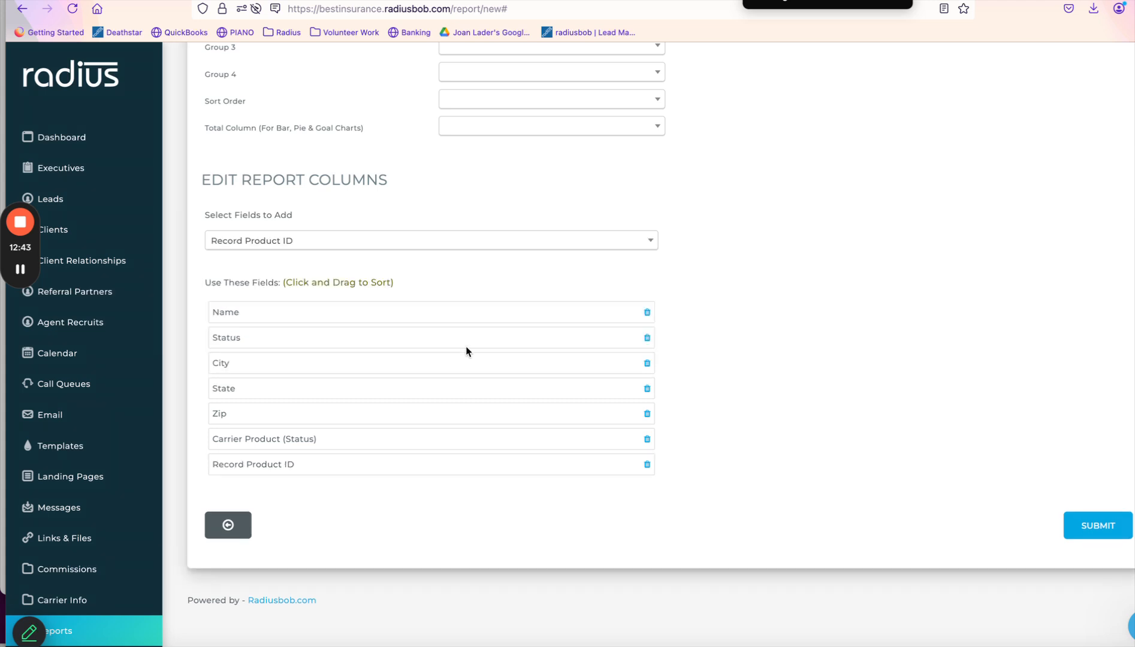
{"action": "left_click", "coordinate": [647, 338]}
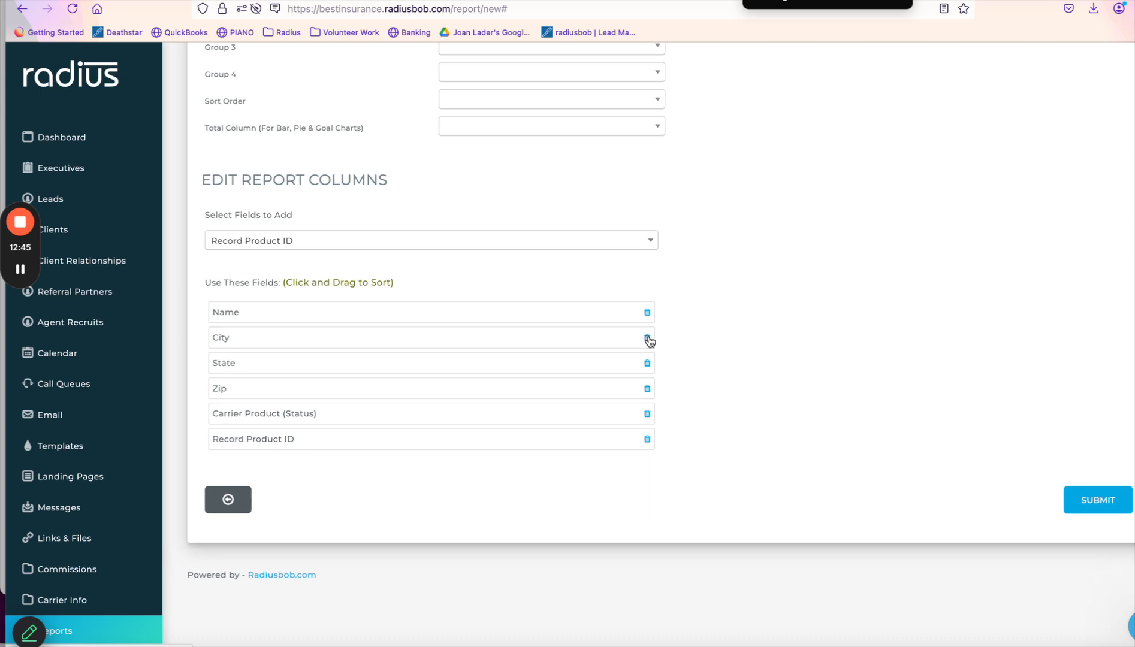
{"action": "left_click", "coordinate": [647, 339]}
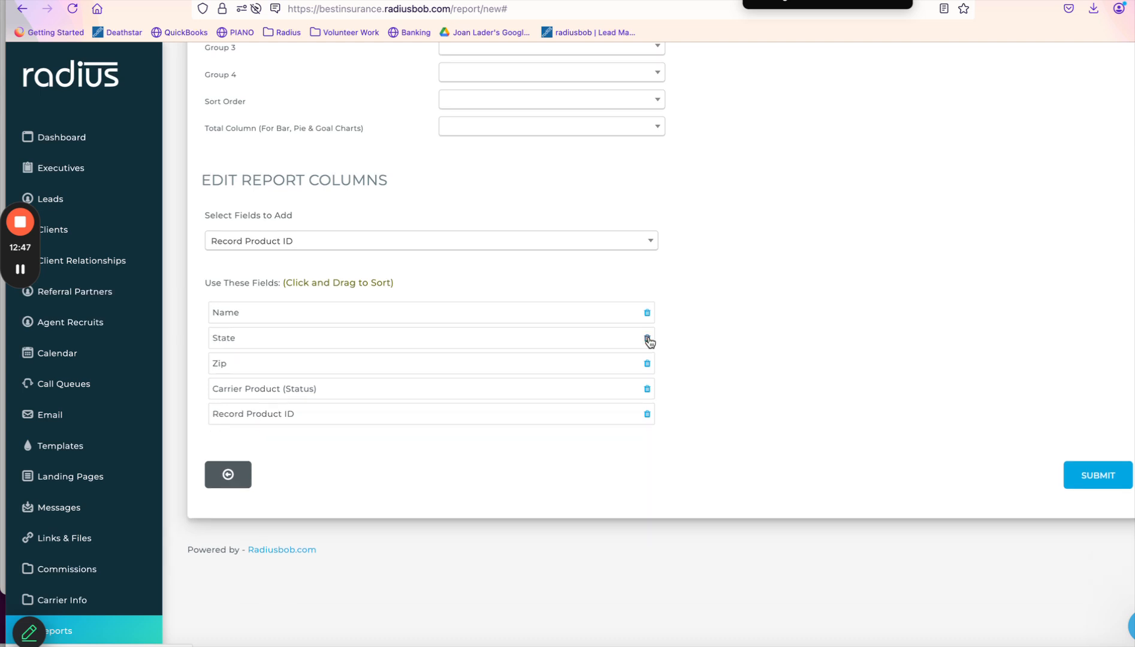
{"action": "left_click", "coordinate": [648, 339]}
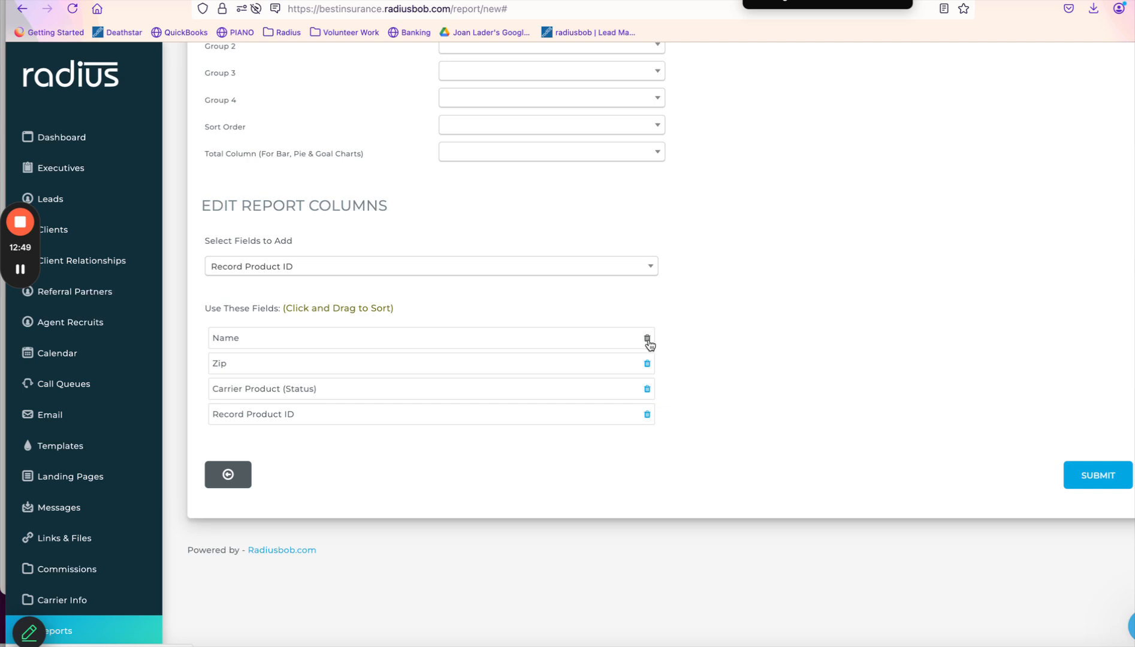
{"action": "left_click", "coordinate": [648, 364]}
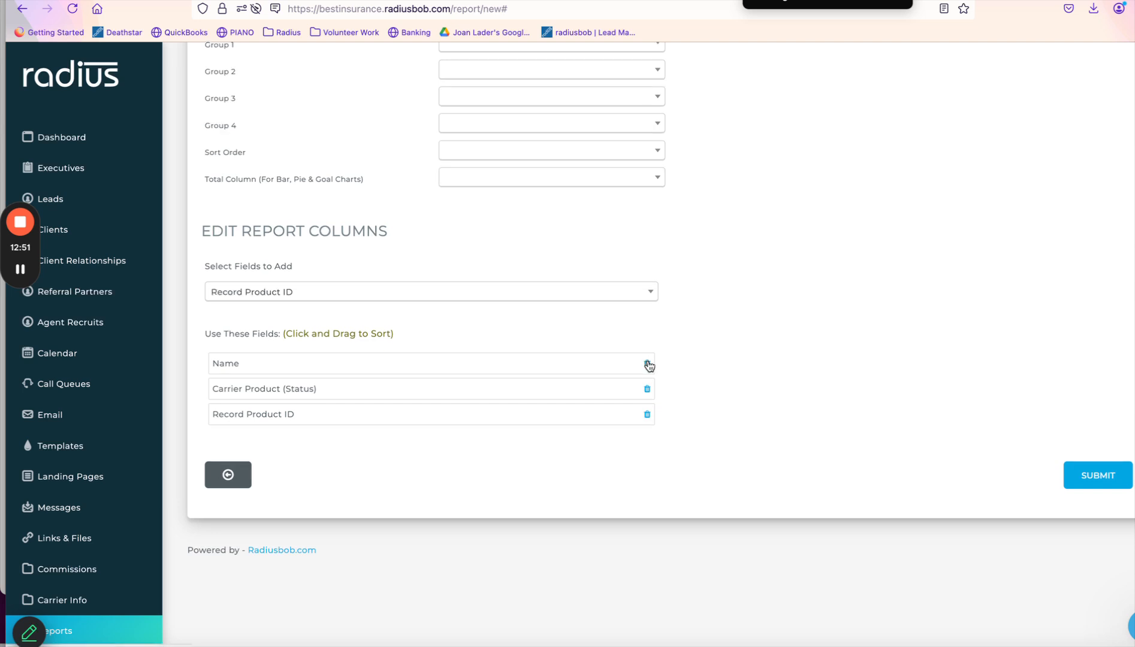
{"action": "left_click", "coordinate": [648, 389]}
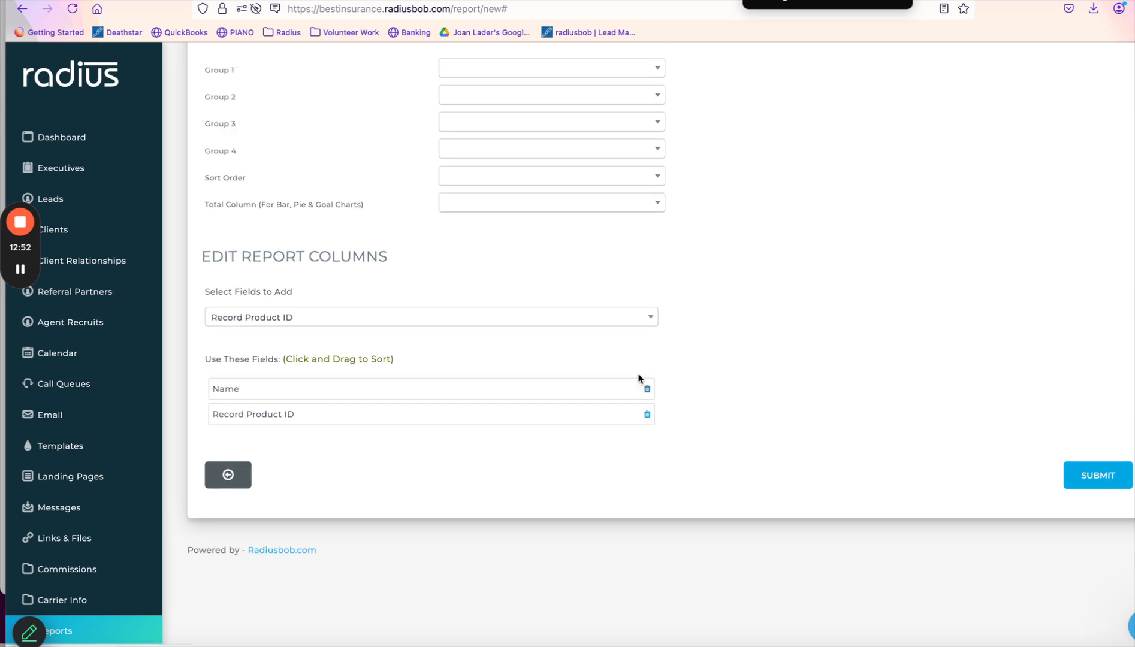
Add Carrier Name, Product and Policy Status as report columns.
{"action": "left_click", "coordinate": [611, 323]}
{"action": "type", "text": "carri"}
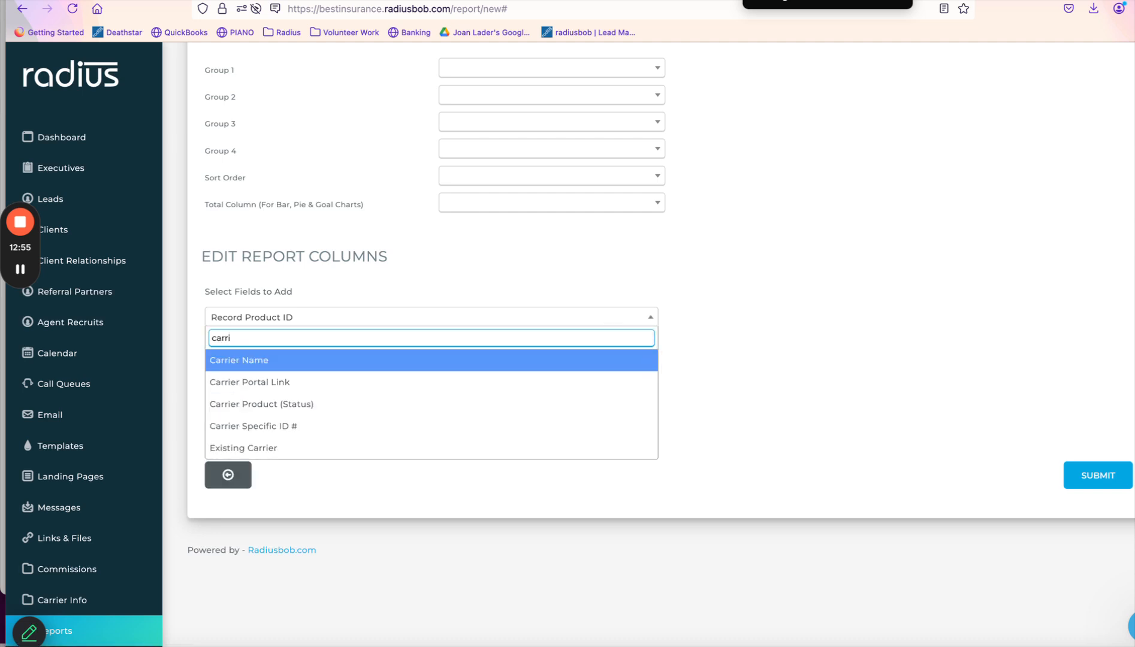
{"action": "left_click", "coordinate": [569, 365]}
{"action": "left_click", "coordinate": [542, 320]}
{"action": "type", "text": "prod"}
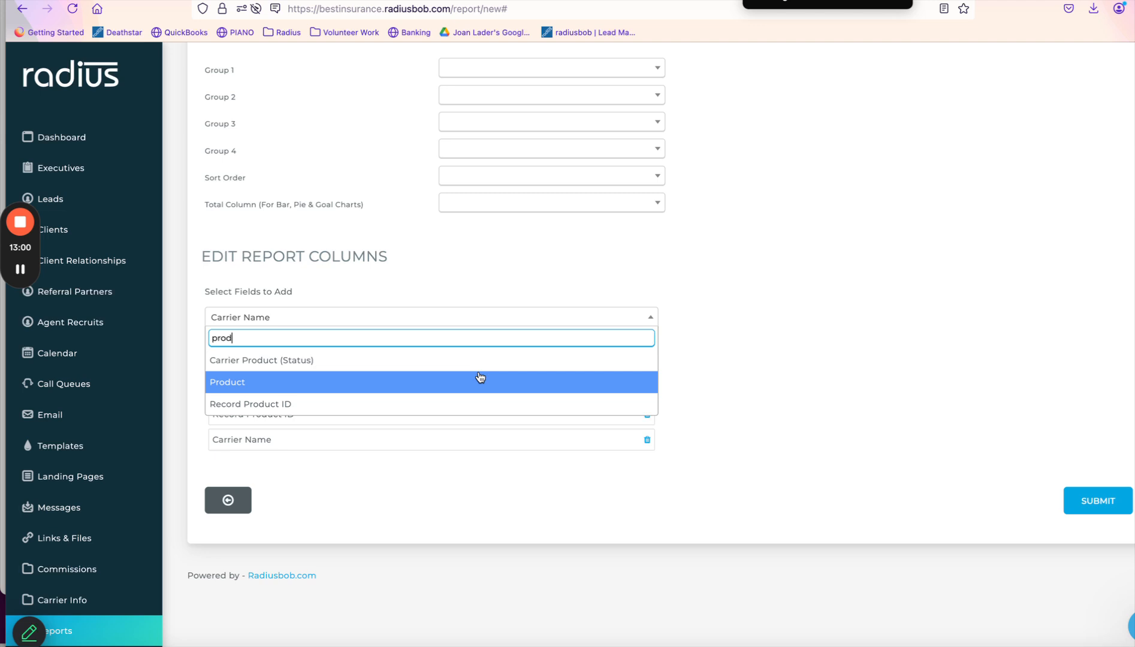
{"action": "left_click", "coordinate": [480, 382]}
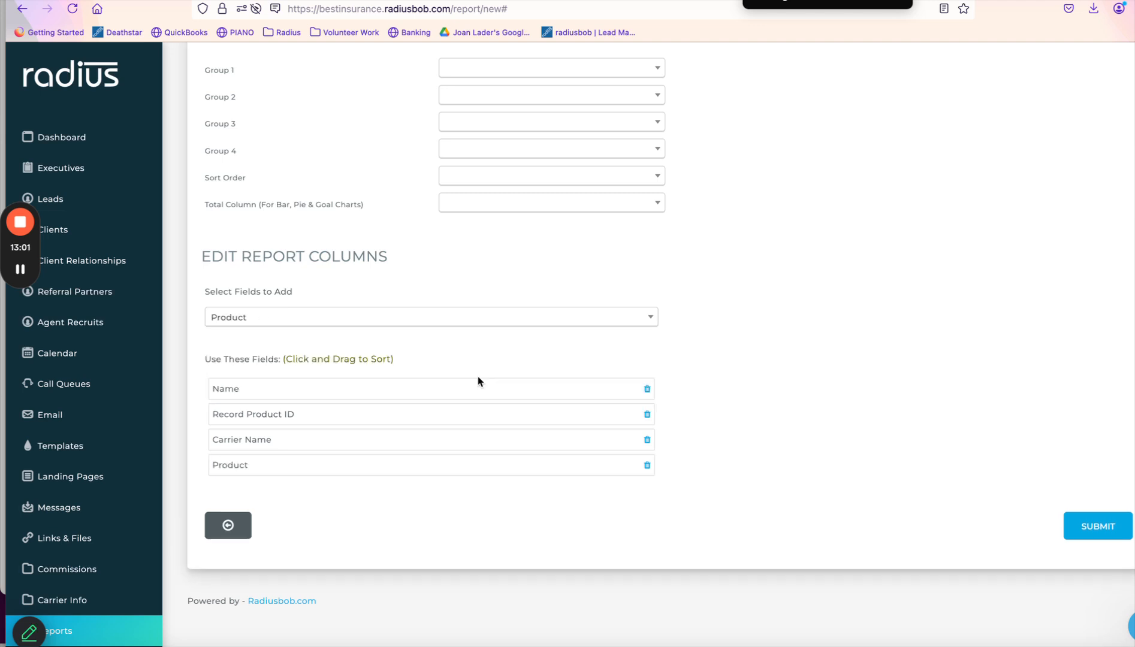
{"action": "left_click", "coordinate": [465, 320]}
{"action": "type", "text": "poli"}
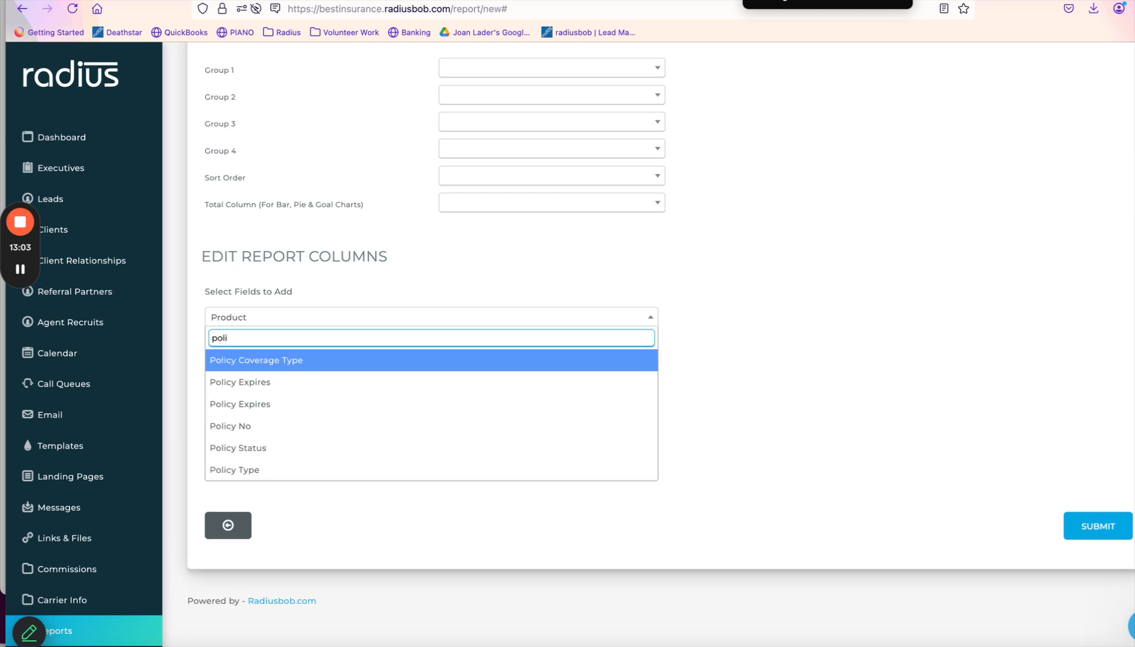
{"action": "left_click", "coordinate": [351, 449]}
Add Policy Coverage Type, Policy No, Effective Date (with year) and Renewal Date (with year) columns.
{"action": "left_click", "coordinate": [365, 324]}
{"action": "type", "text": "policy"}
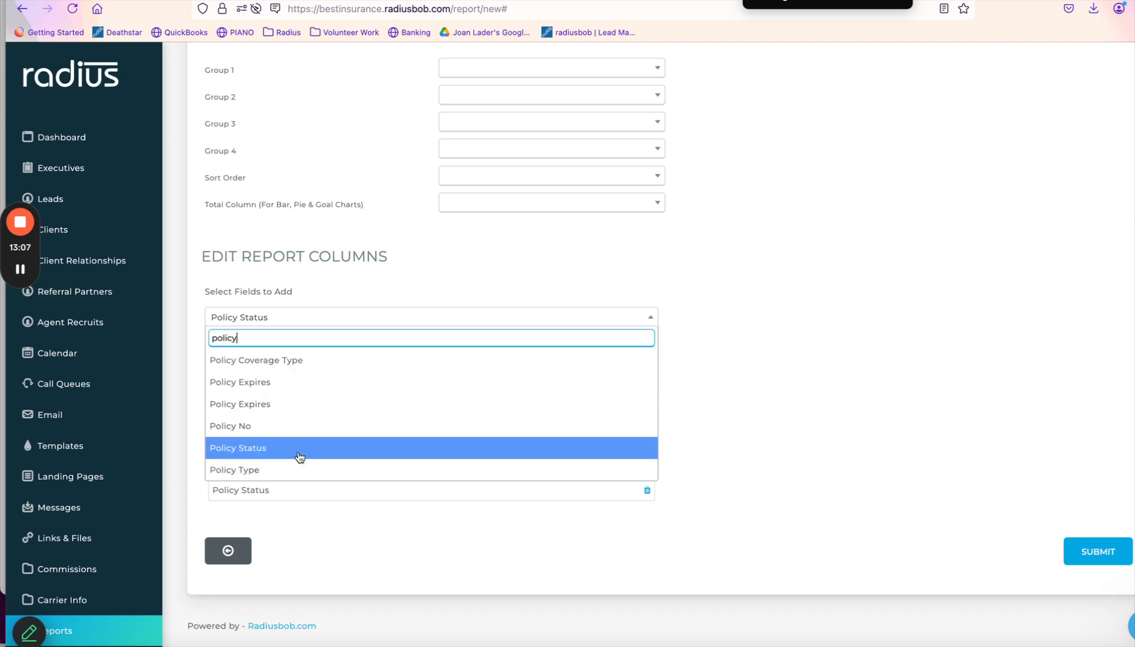
{"action": "left_click", "coordinate": [295, 370]}
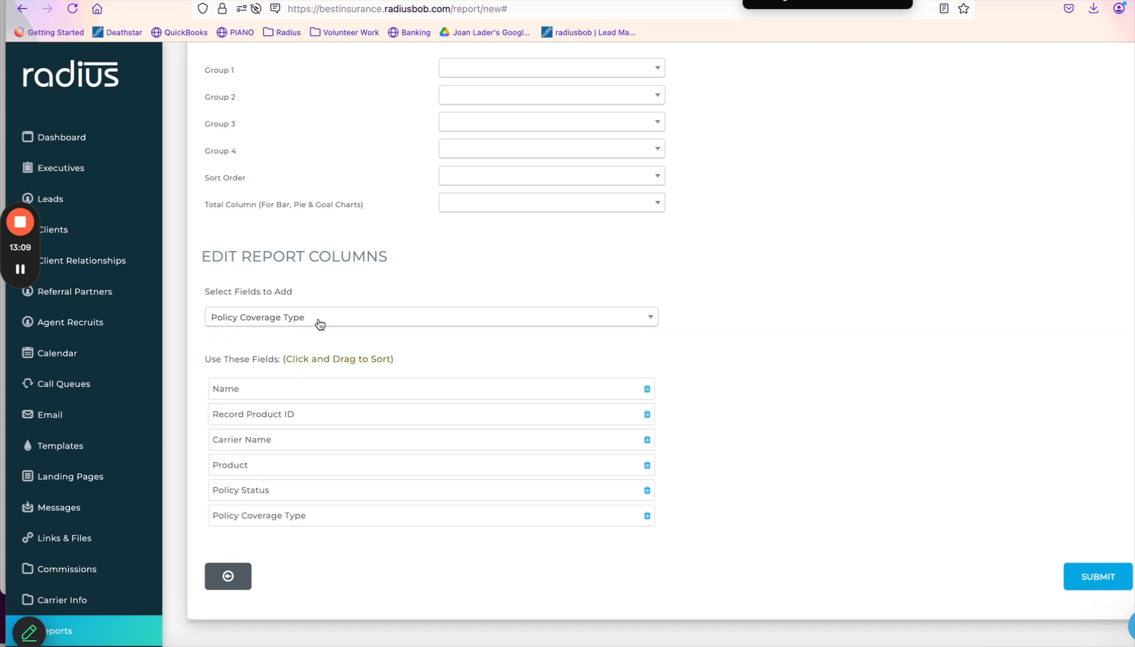
{"action": "left_click", "coordinate": [319, 322]}
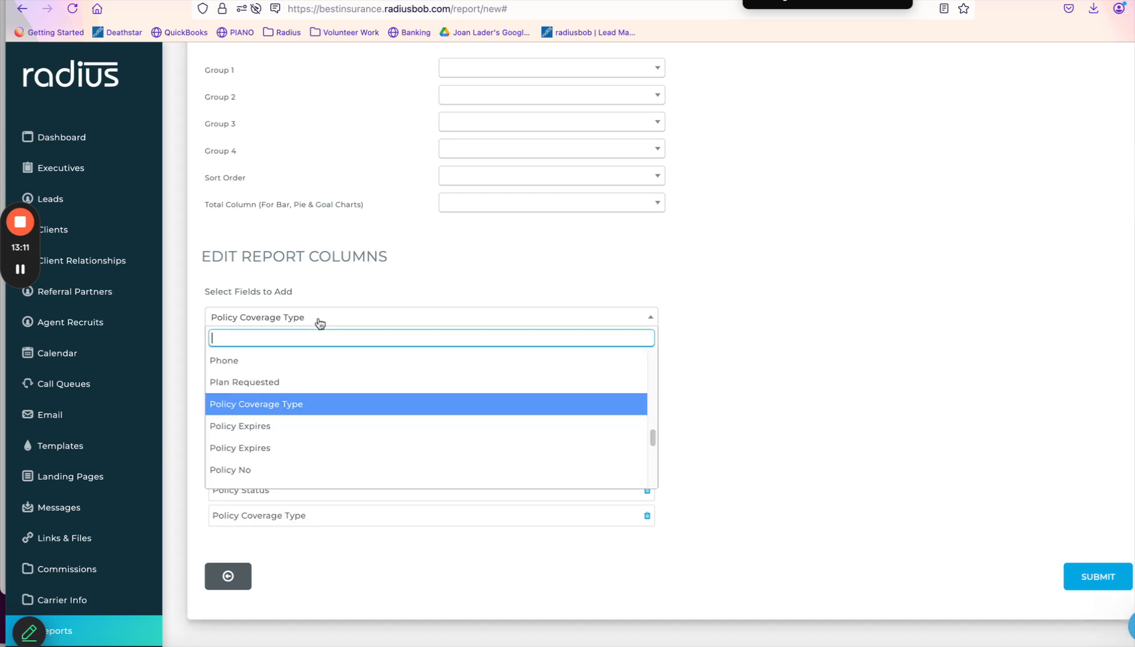
{"action": "left_click", "coordinate": [254, 472]}
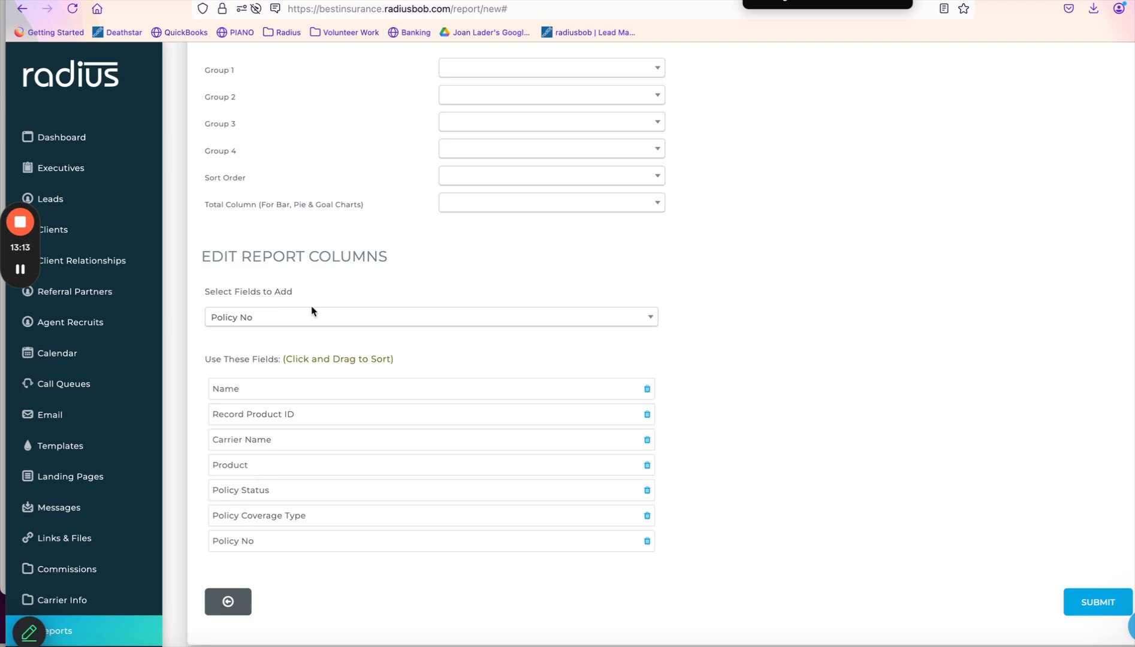
{"action": "left_click", "coordinate": [314, 312]}
{"action": "type", "text": "eff"}
{"action": "left_click", "coordinate": [306, 380]}
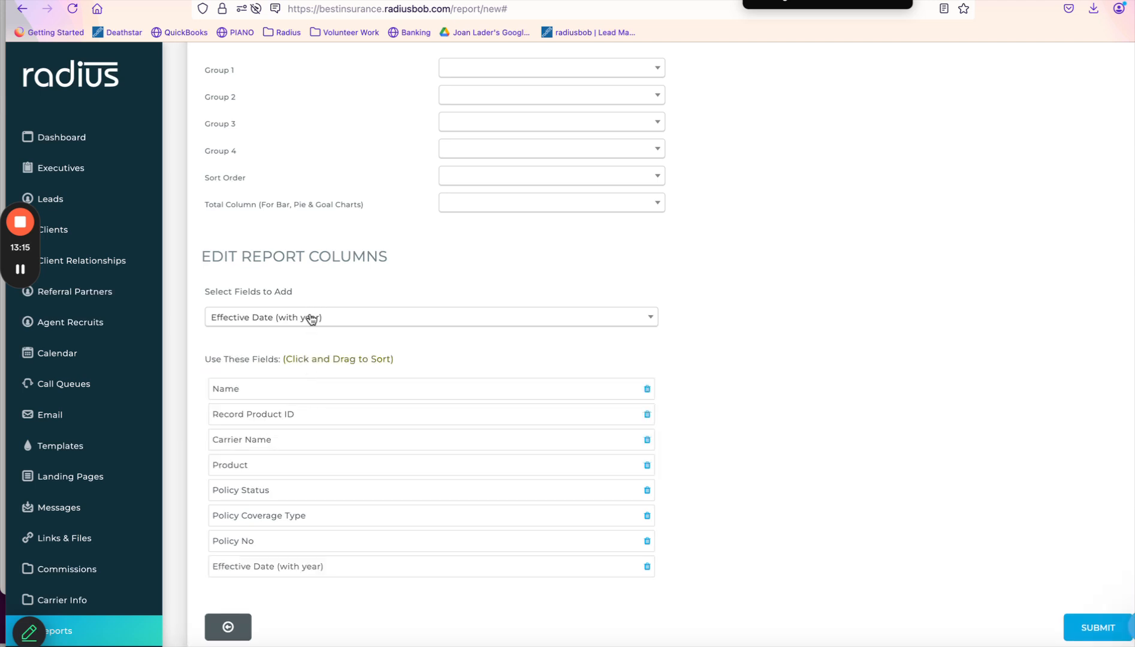
{"action": "left_click", "coordinate": [312, 313]}
{"action": "type", "text": "new"}
{"action": "key", "text": "BackSpace"}
{"action": "key", "text": "BackSpace"}
{"action": "key", "text": "BackSpace"}
{"action": "type", "text": "renew"}
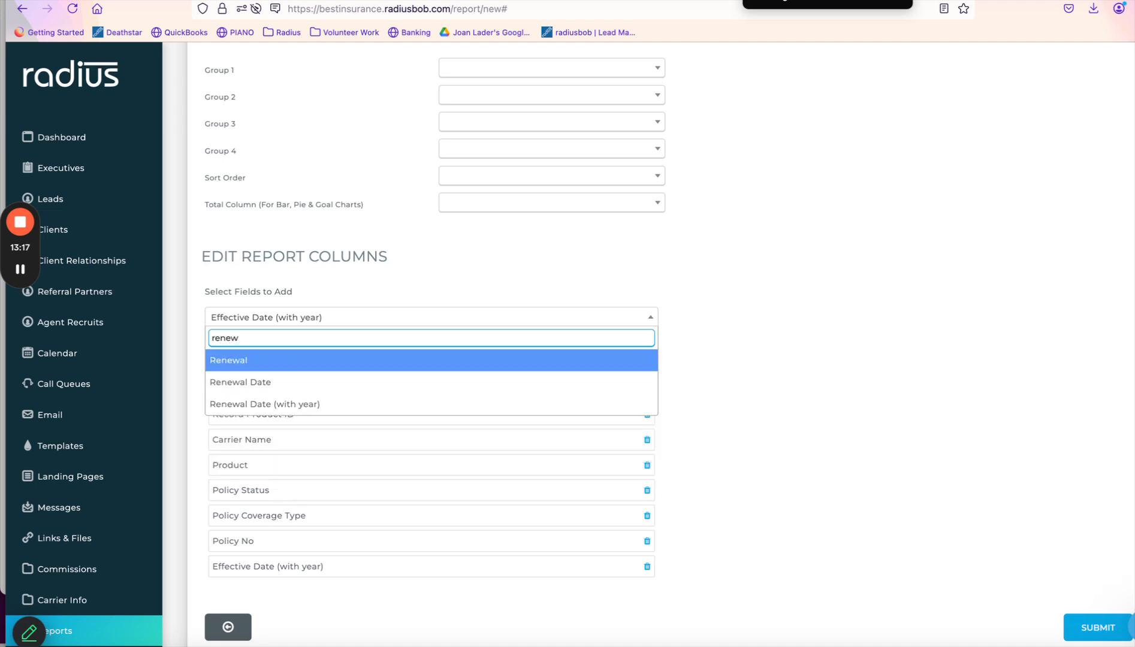
{"action": "left_click", "coordinate": [292, 402]}
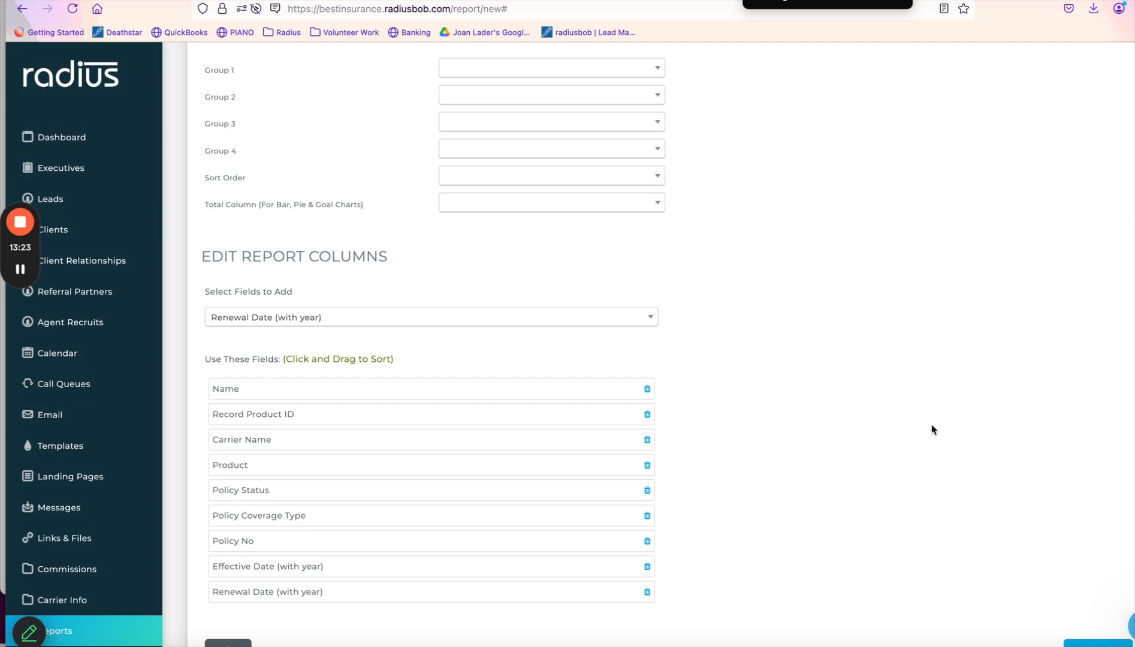
Add a Rental Coverage column, move it under Record Product ID, then remove it.
{"action": "scroll", "coordinate": [932, 430], "scroll_direction": "down", "scroll_amount": 3}
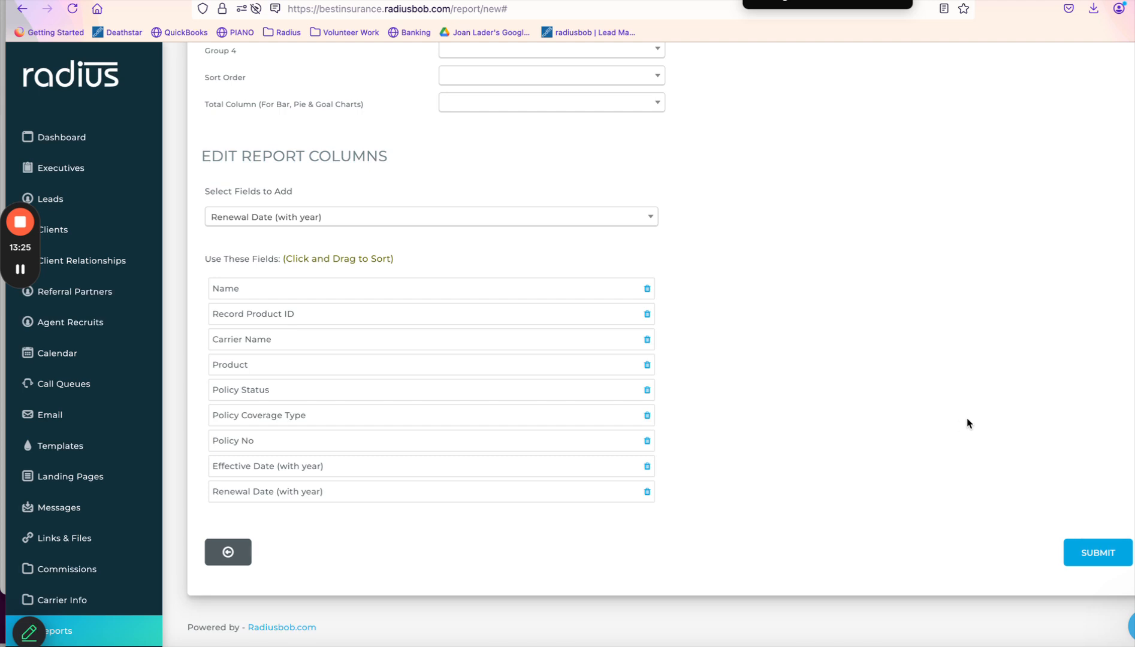
{"action": "left_click", "coordinate": [462, 219]}
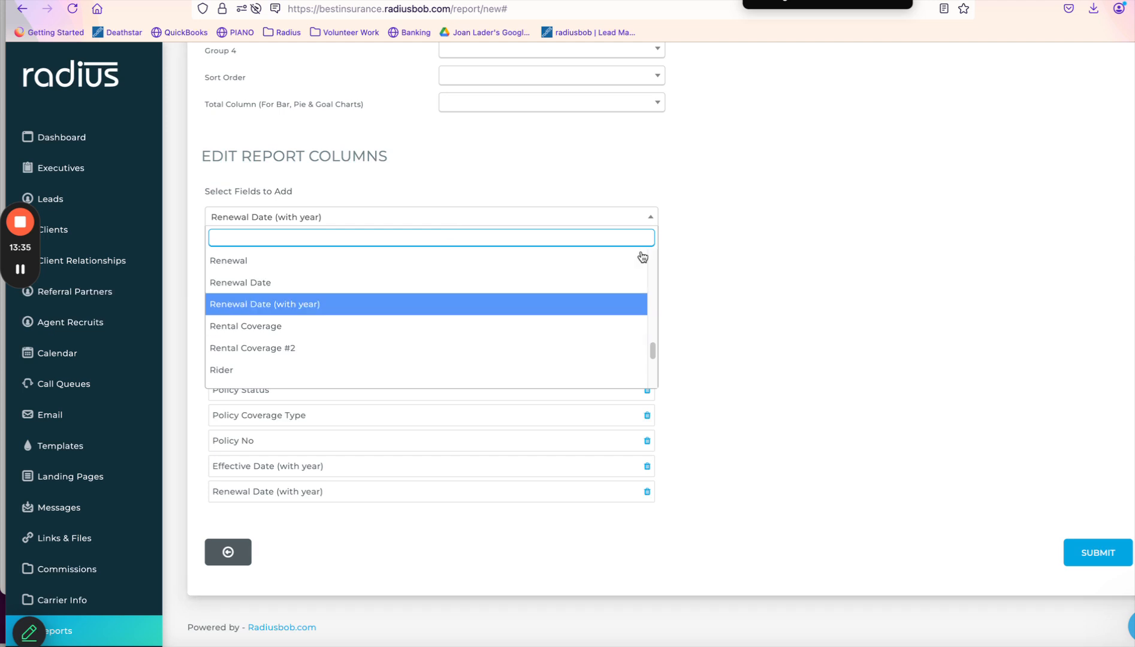
{"action": "left_click", "coordinate": [508, 328]}
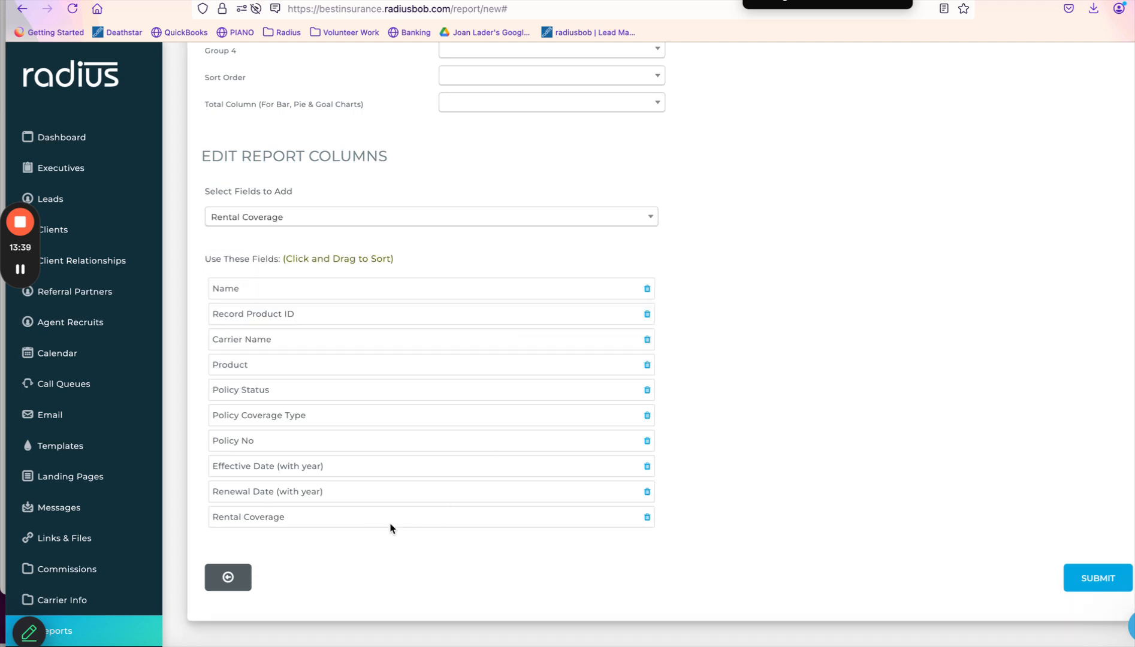
{"action": "left_click_drag", "start_coordinate": [387, 523], "coordinate": [385, 338]}
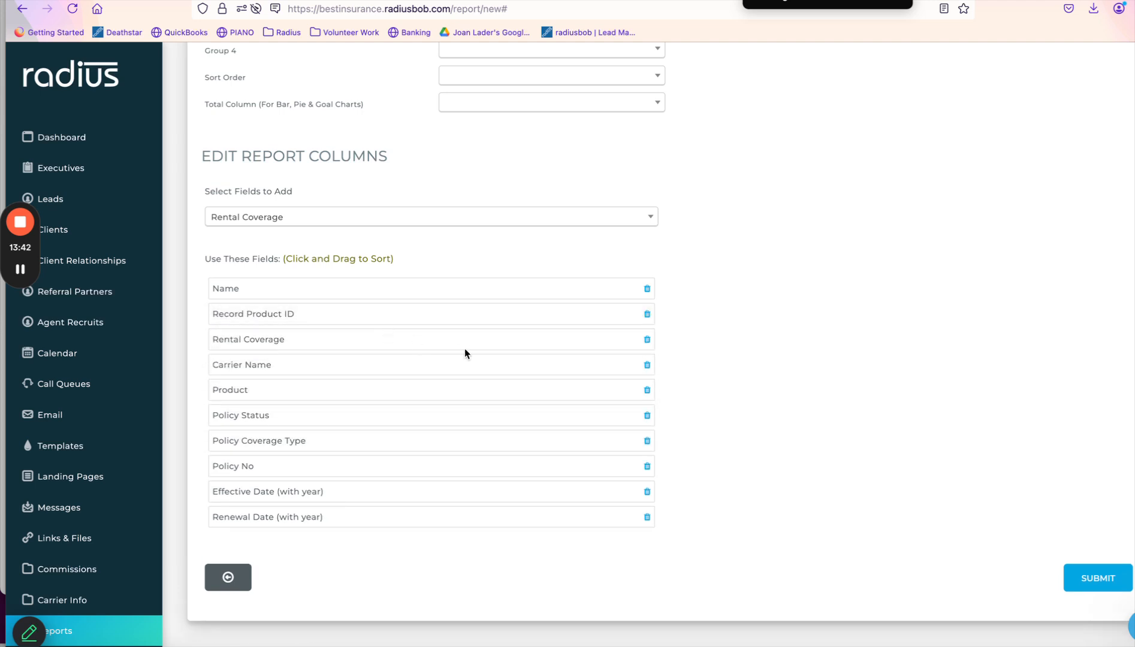
{"action": "left_click", "coordinate": [647, 339]}
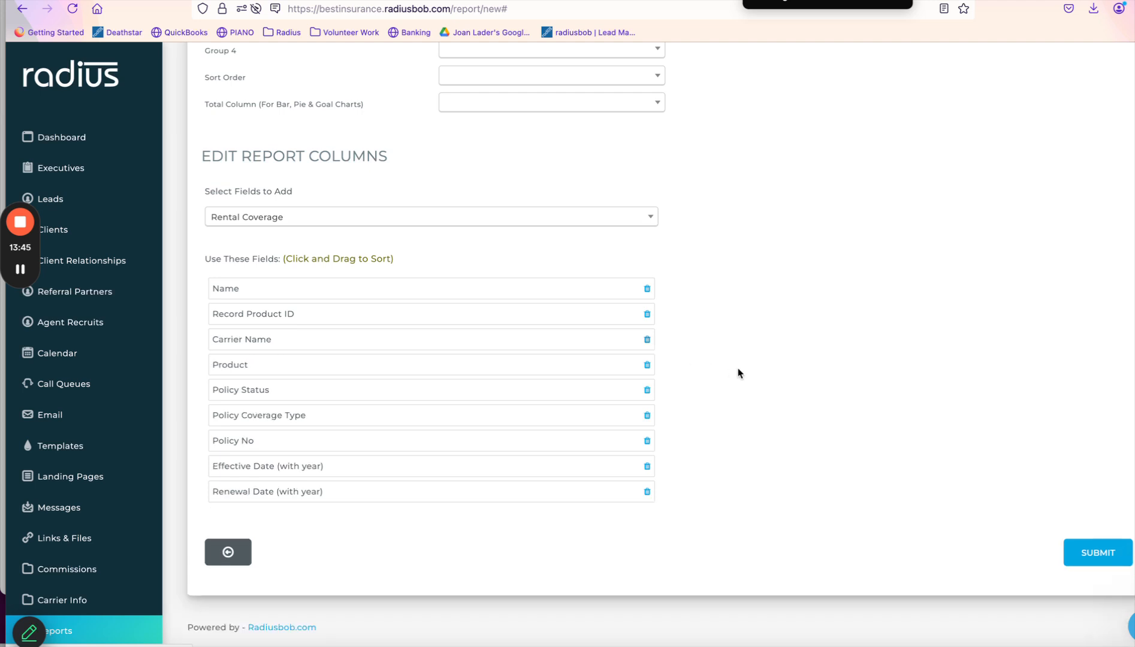
Save the report, download it as PolicyUpdates2025aetna_25_02_11.csv, and open the file.
{"action": "left_click", "coordinate": [1109, 555]}
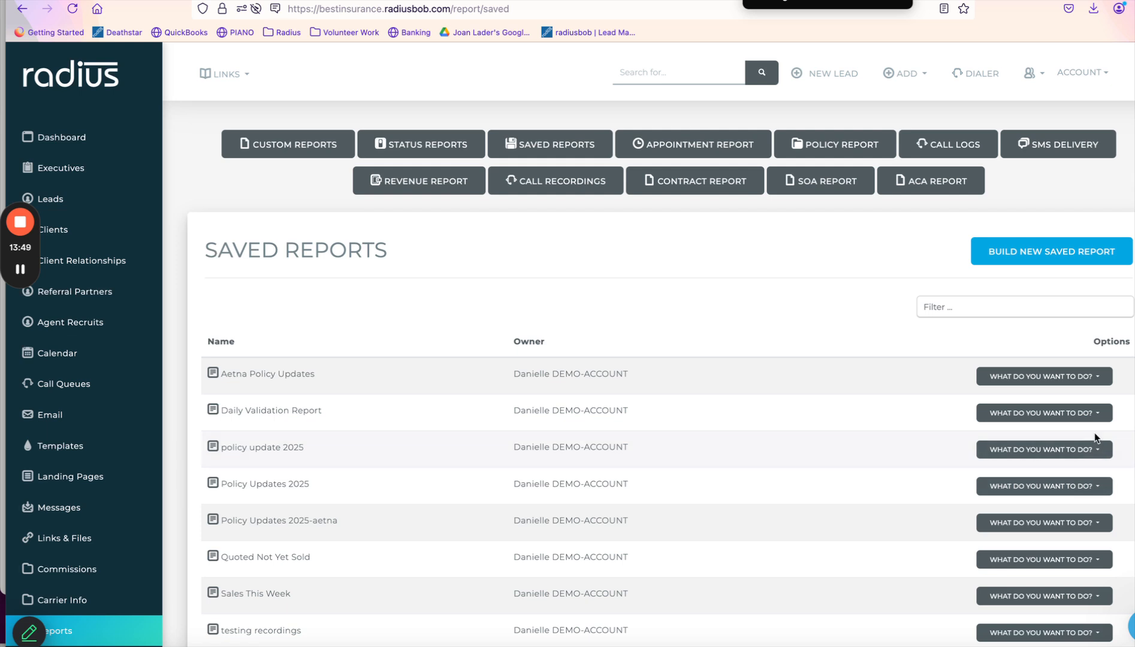
{"action": "scroll", "coordinate": [1096, 439], "scroll_direction": "down", "scroll_amount": 2}
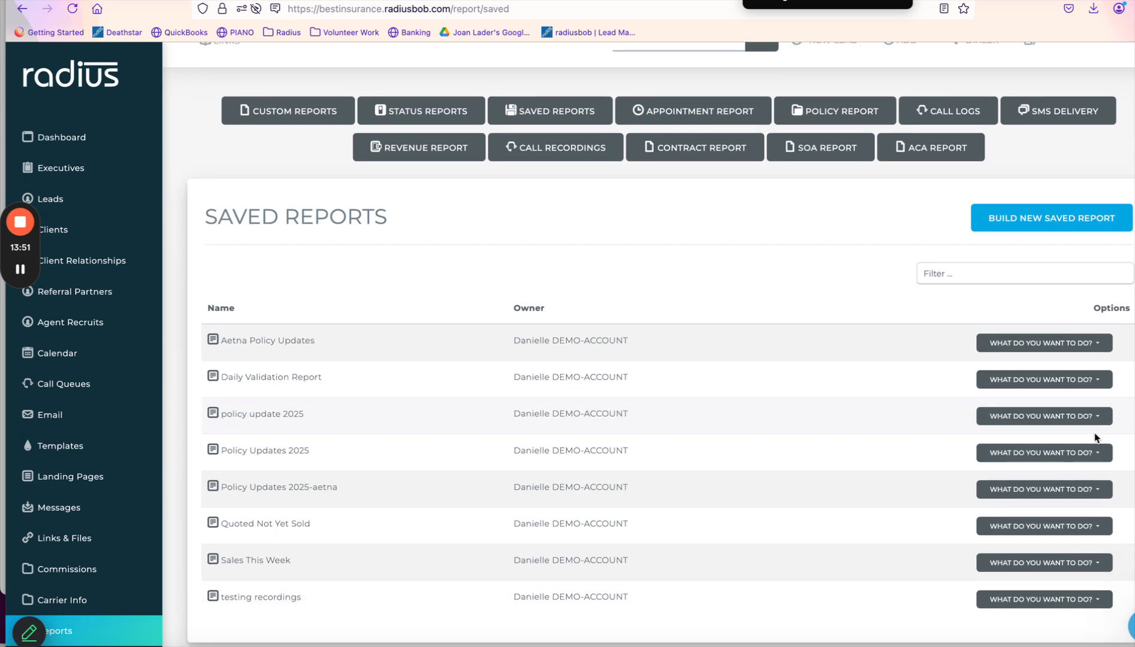
{"action": "left_click", "coordinate": [1087, 457]}
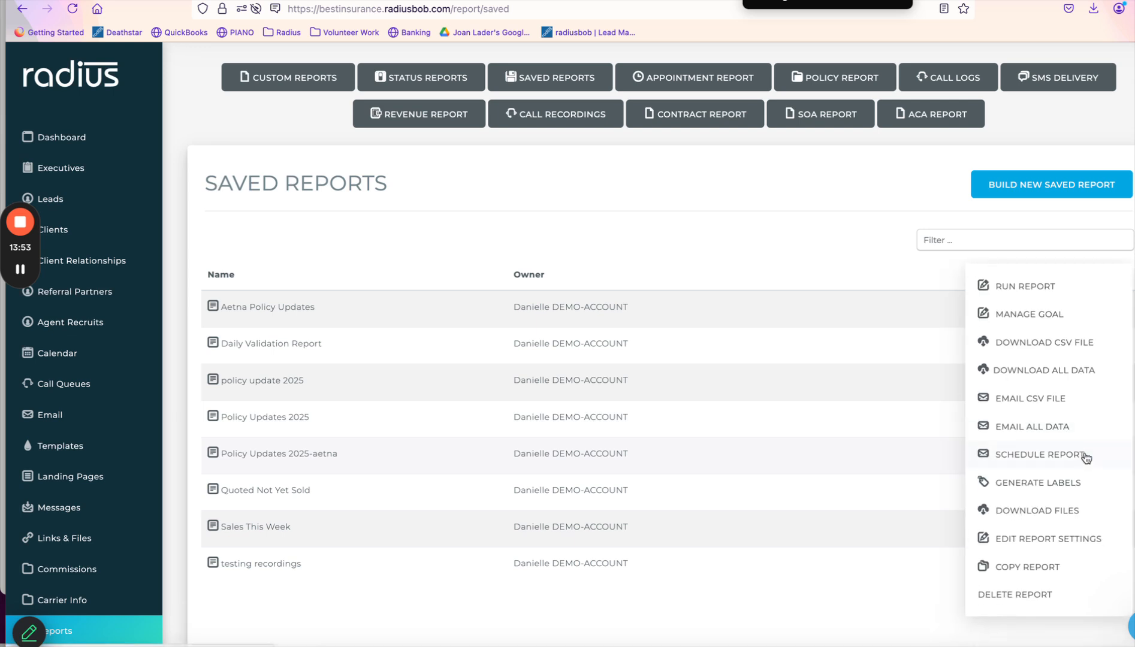
{"action": "left_click", "coordinate": [1044, 345]}
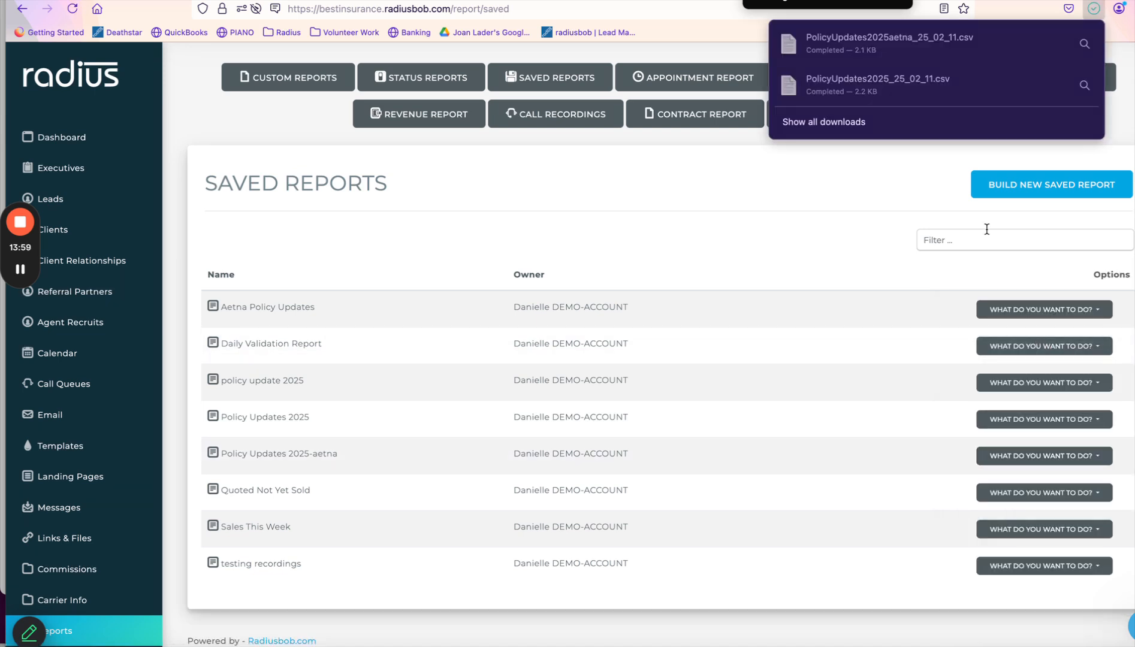
{"action": "left_click", "coordinate": [961, 78]}
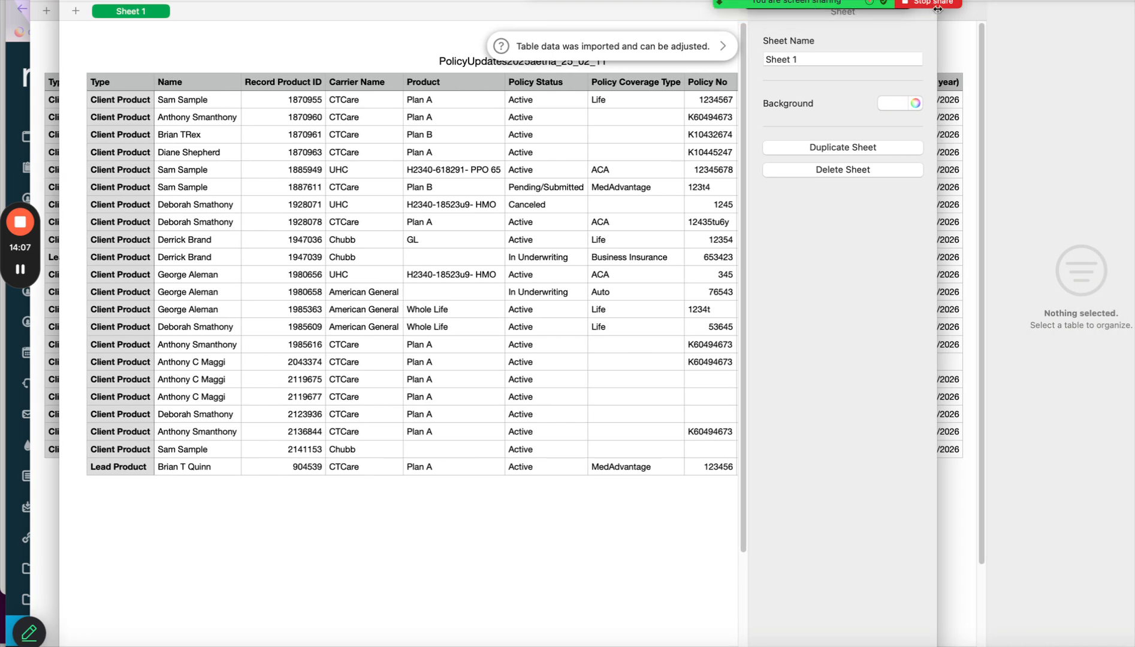
Switch Zoom sharing to the Numbers window and show the Organize sidebar.
{"action": "left_click", "coordinate": [938, 3]}
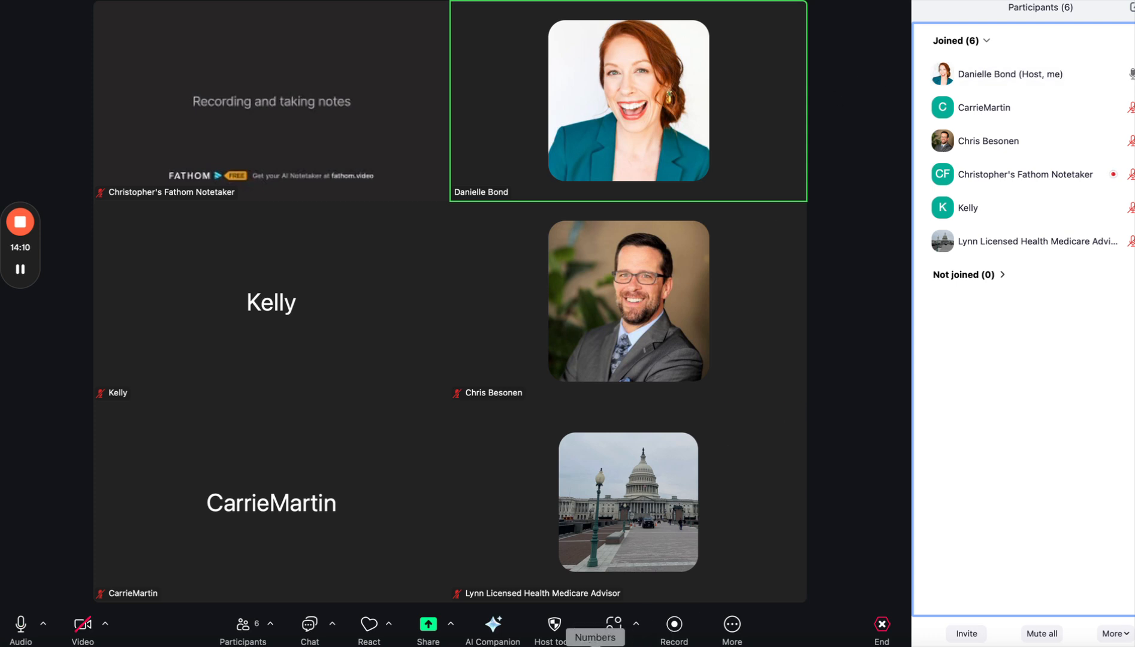
{"action": "left_click", "coordinate": [428, 626]}
{"action": "left_click", "coordinate": [342, 357]}
{"action": "left_click", "coordinate": [579, 515]}
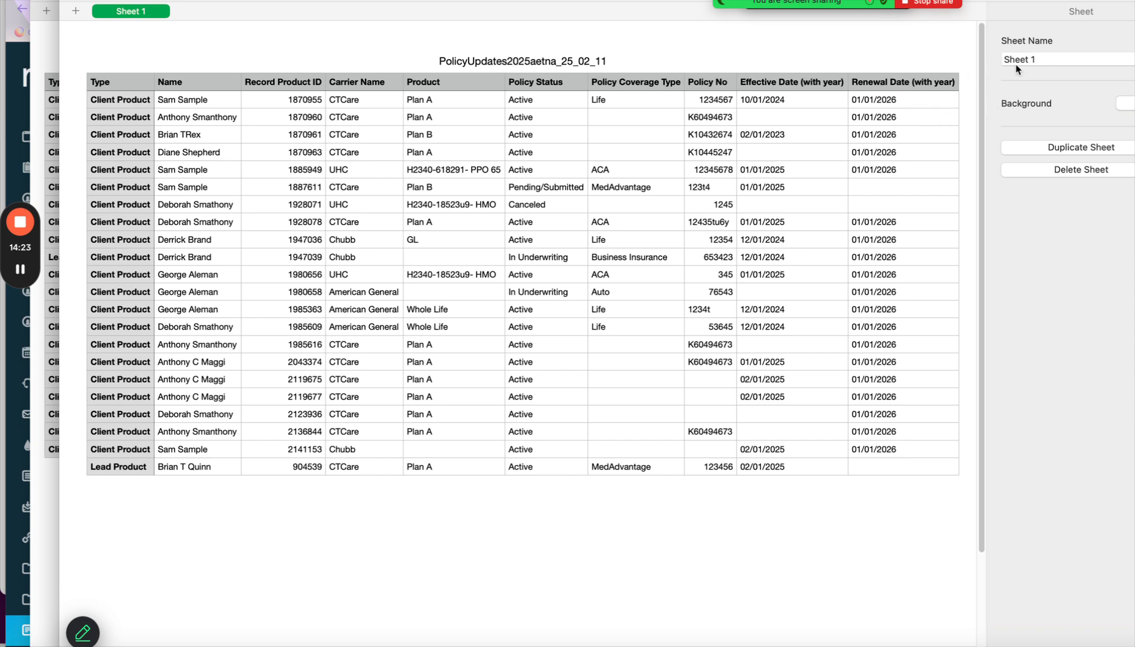
{"action": "left_click", "coordinate": [1132, 1]}
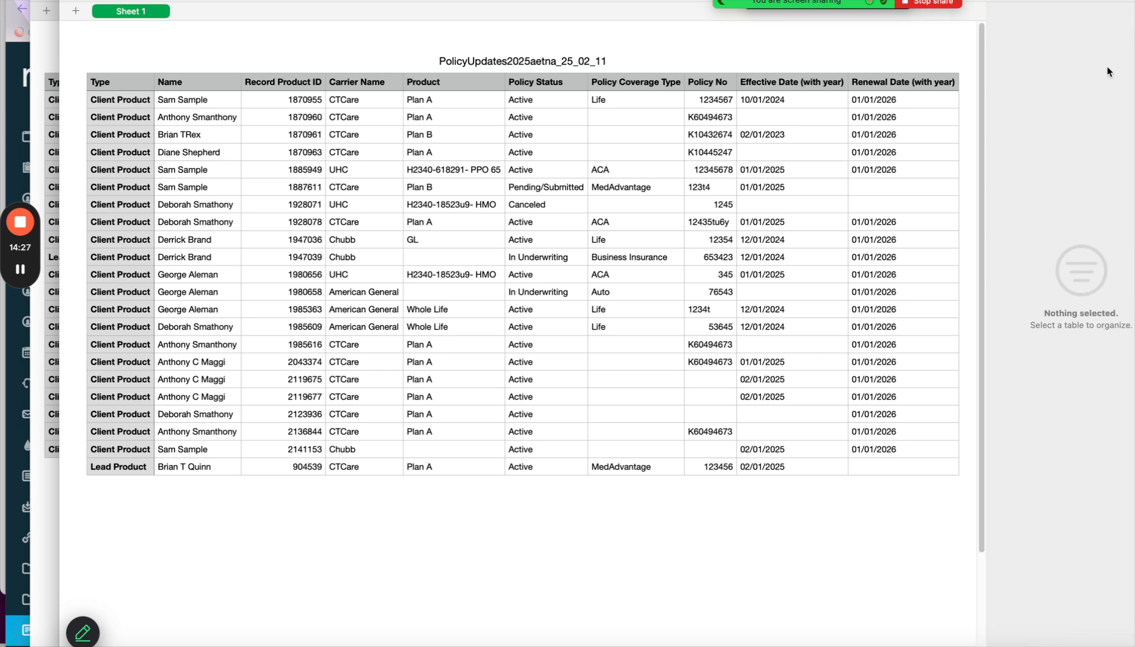
Sort the policy table by Policy Status in ascending order.
{"action": "left_click", "coordinate": [619, 120]}
{"action": "left_click", "coordinate": [538, 204]}
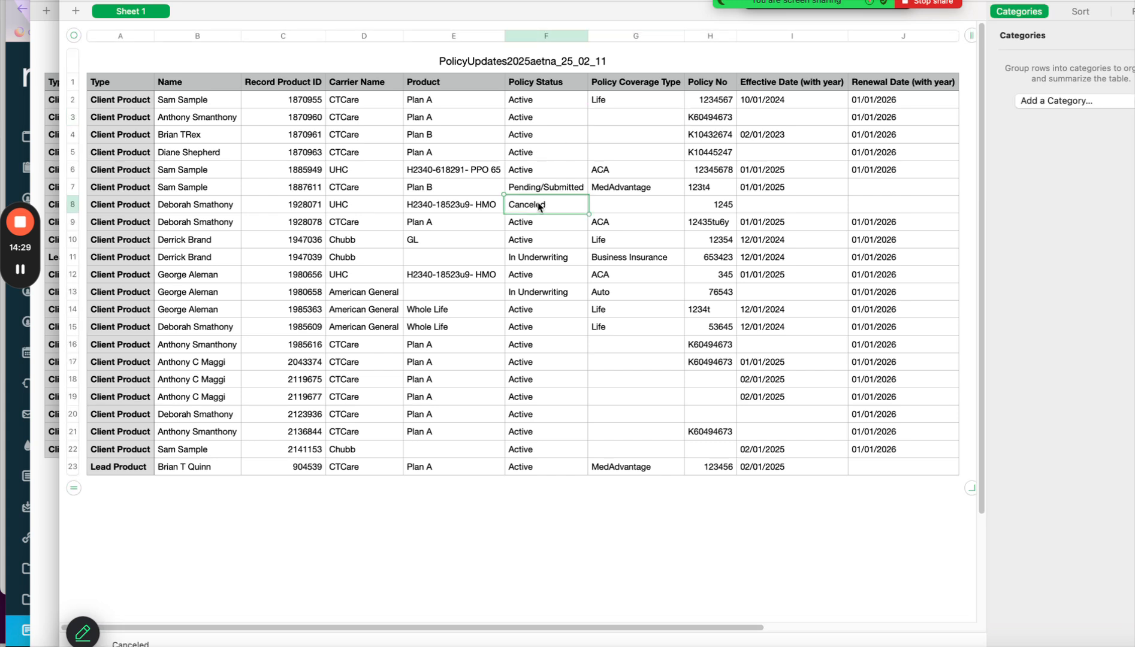
{"action": "left_click", "coordinate": [1091, 12]}
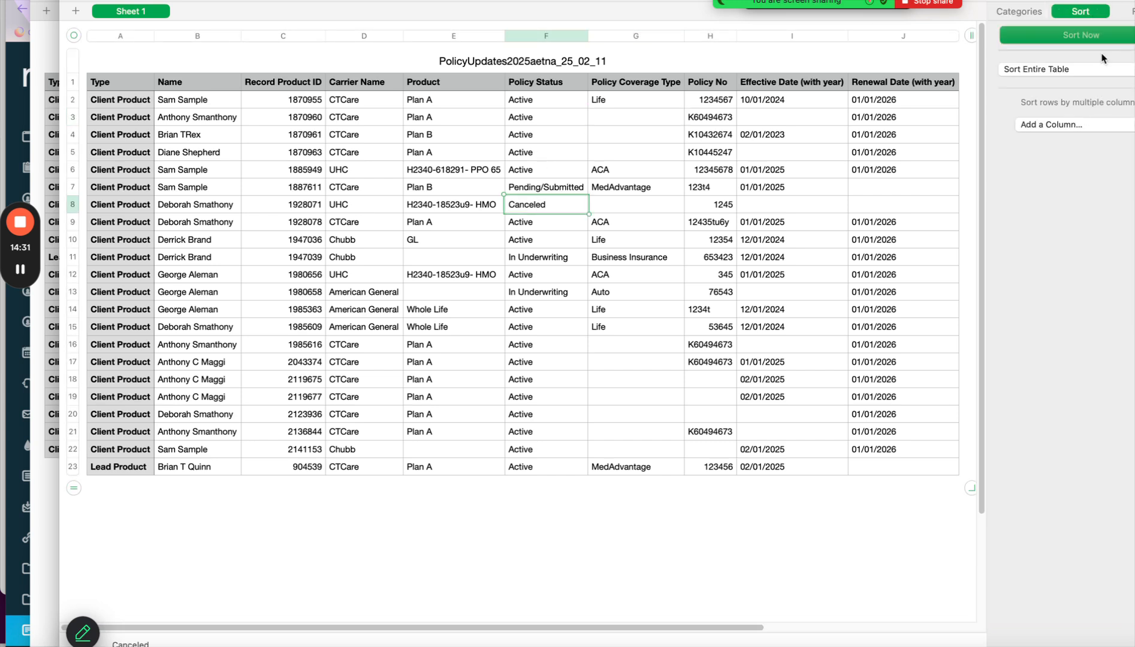
{"action": "left_click", "coordinate": [1077, 125]}
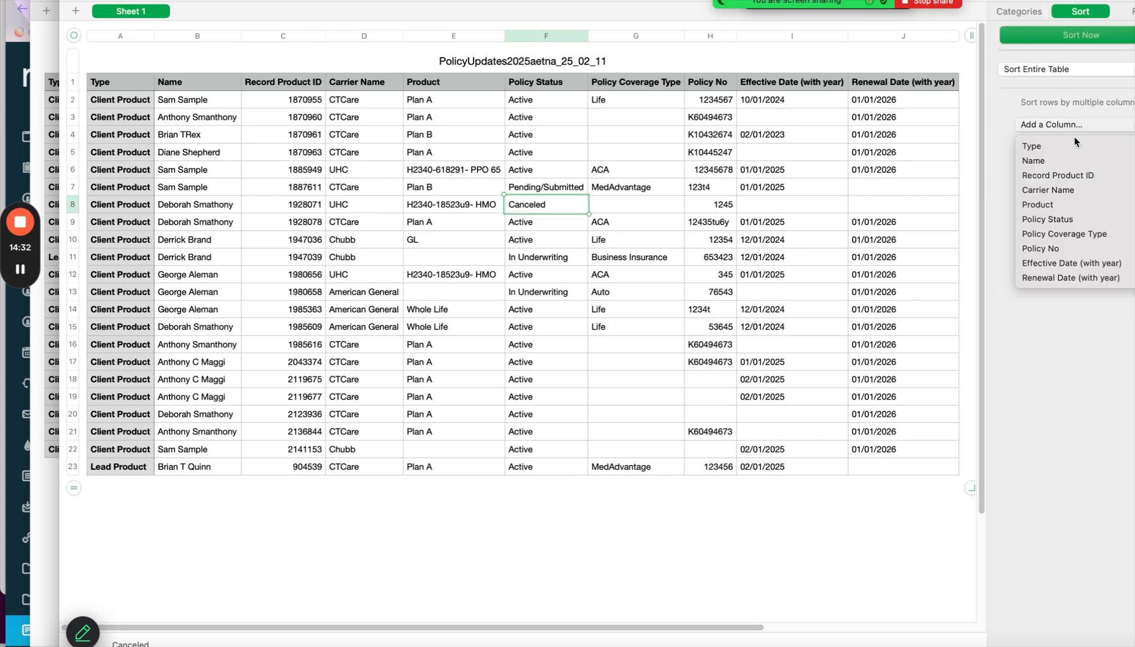
{"action": "left_click", "coordinate": [1071, 214]}
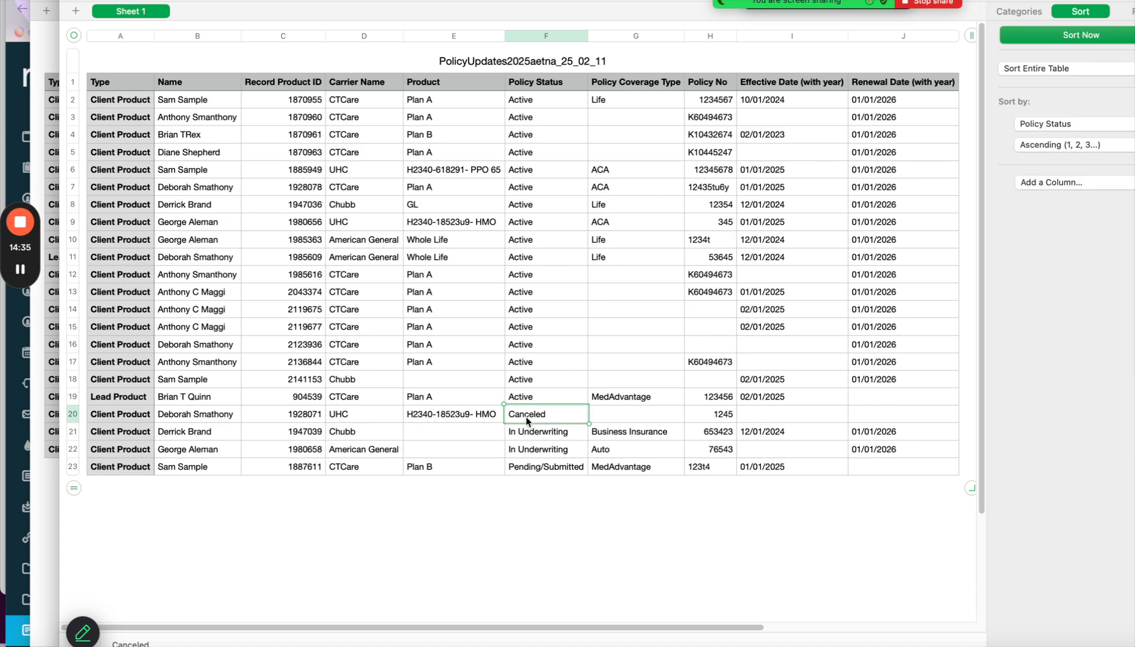
Delete row 20 with the Canceled policy, then review cells J19 and F20.
{"action": "left_click", "coordinate": [76, 414]}
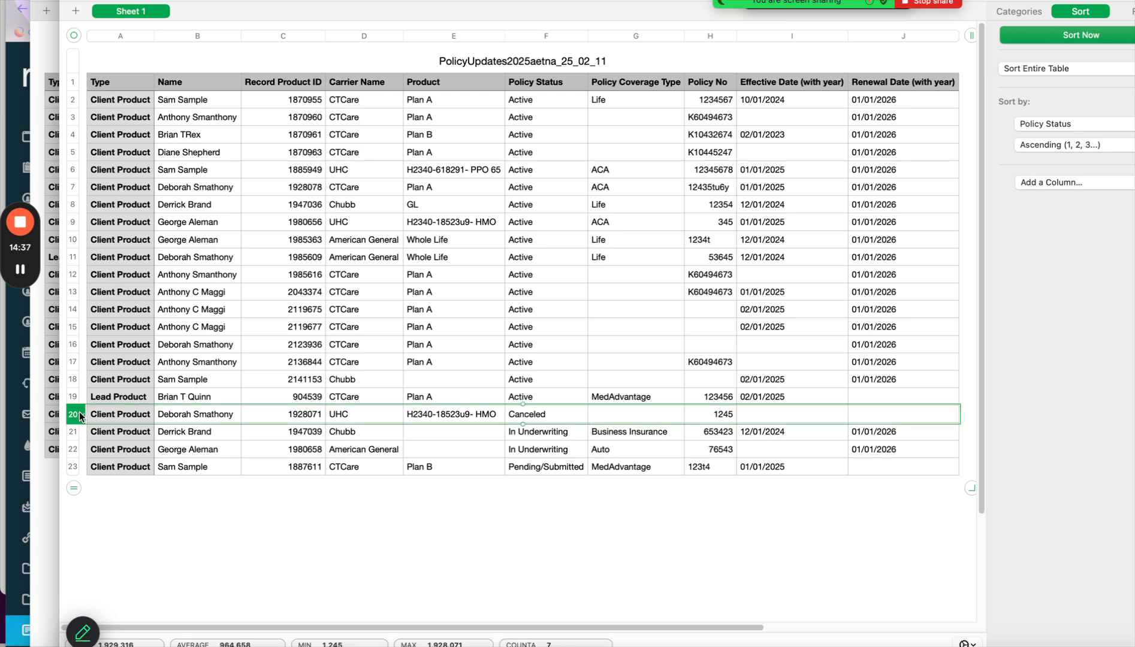
{"action": "left_click", "coordinate": [83, 414]}
{"action": "left_click", "coordinate": [108, 479]}
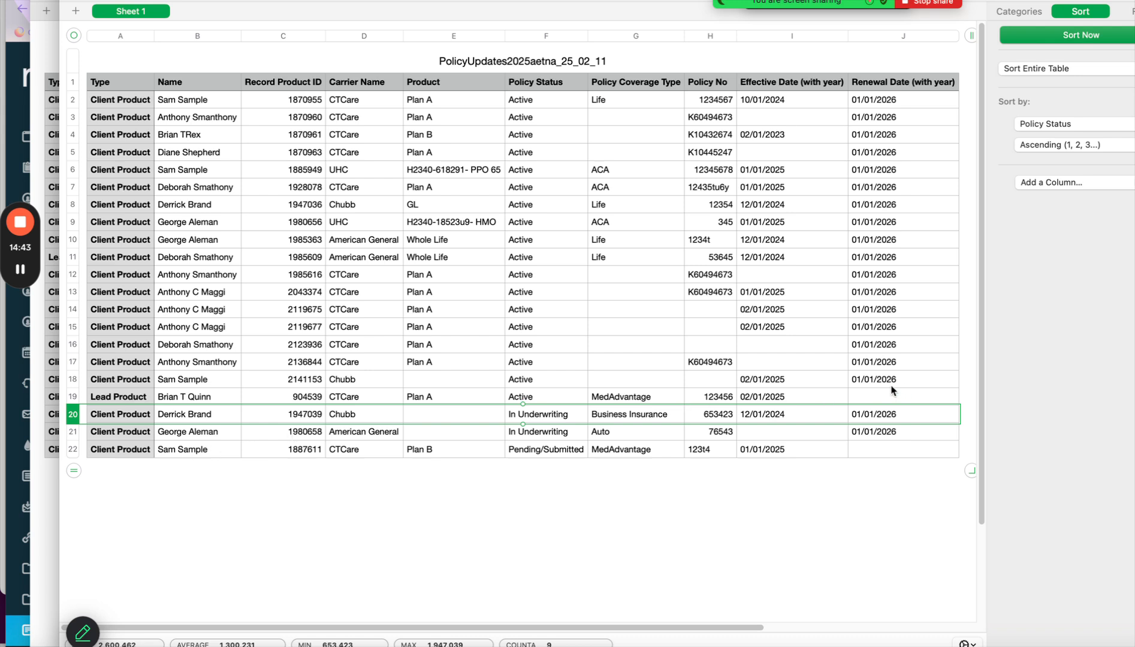
{"action": "left_click", "coordinate": [875, 400]}
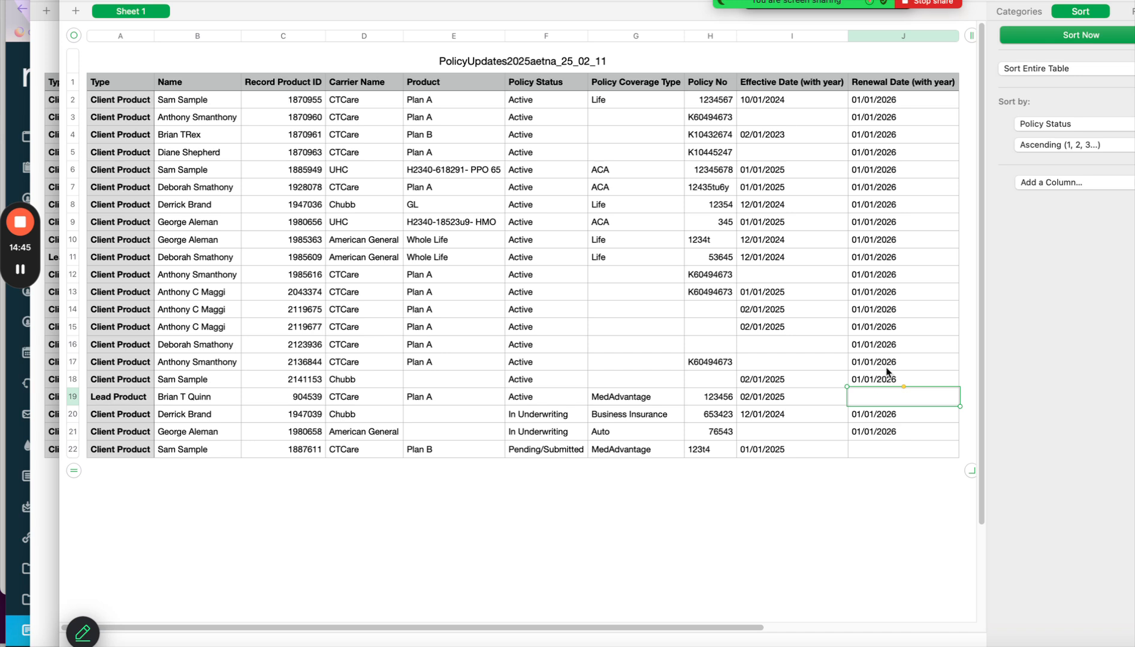
{"action": "left_click", "coordinate": [522, 418]}
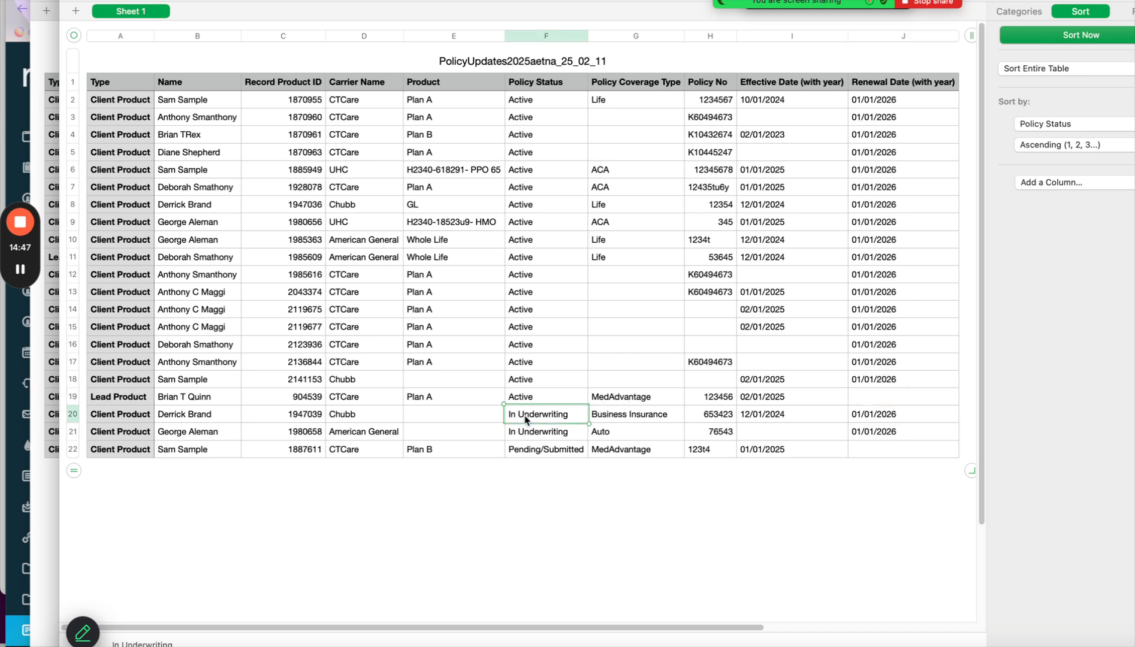
Set the Policy Status cells F20 through F22 to Active.
{"action": "type", "text": "Acrt"}
{"action": "left_click", "coordinate": [544, 395]}
{"action": "left_click", "coordinate": [532, 420]}
{"action": "left_click", "coordinate": [536, 454], "text": "shift"}
{"action": "type", "text": "Active Active Active"}
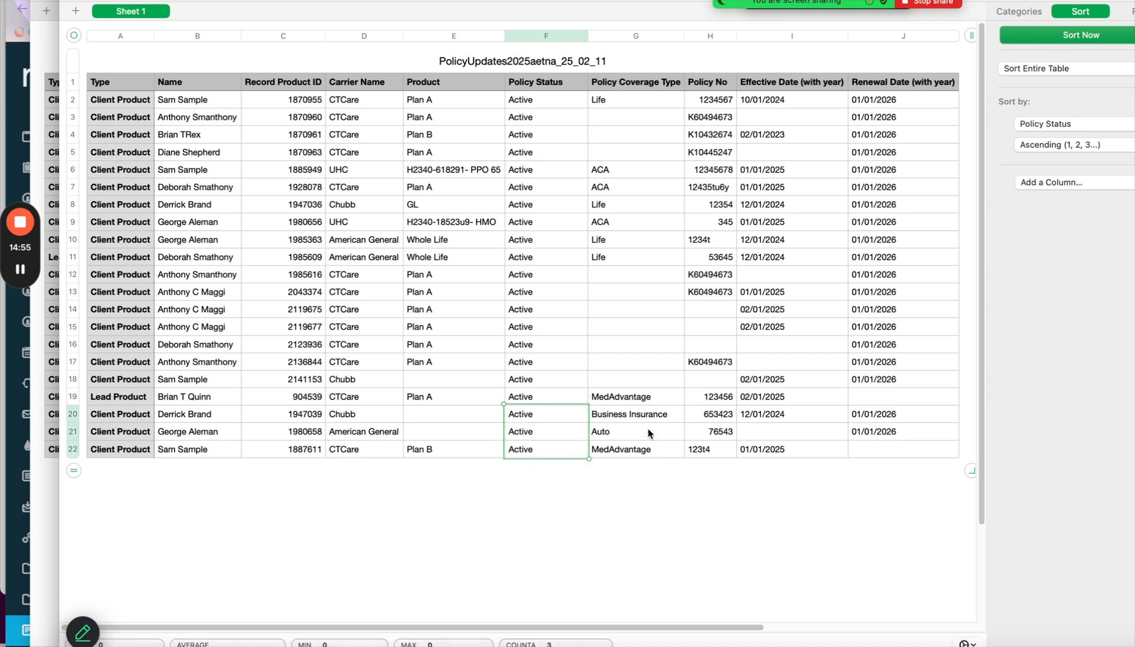
Fill the empty renewal dates J19 through J22 with 01/01/2026.
{"action": "left_click", "coordinate": [892, 382]}
{"action": "left_click", "coordinate": [880, 398]}
{"action": "left_click", "coordinate": [881, 451], "text": "shift"}
{"action": "type", "text": "01/01/2026 01/01/2026 01/01/2026 01/01/2026"}
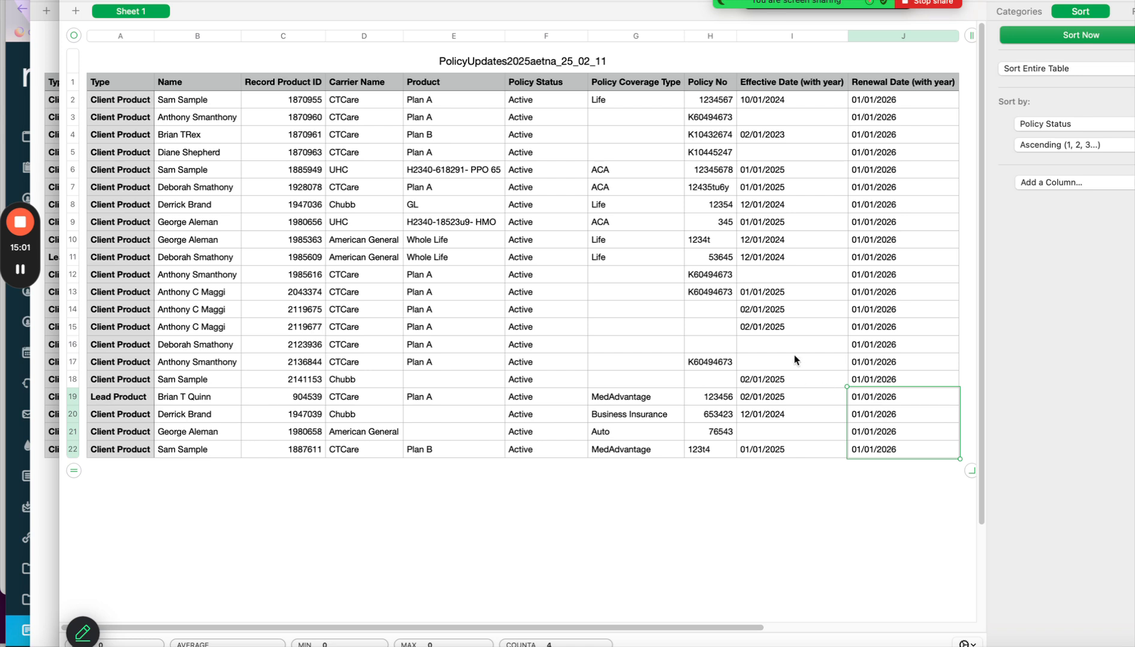
Enter the effective date 1/1/2025 in empty cell I21.
{"action": "left_click", "coordinate": [758, 431]}
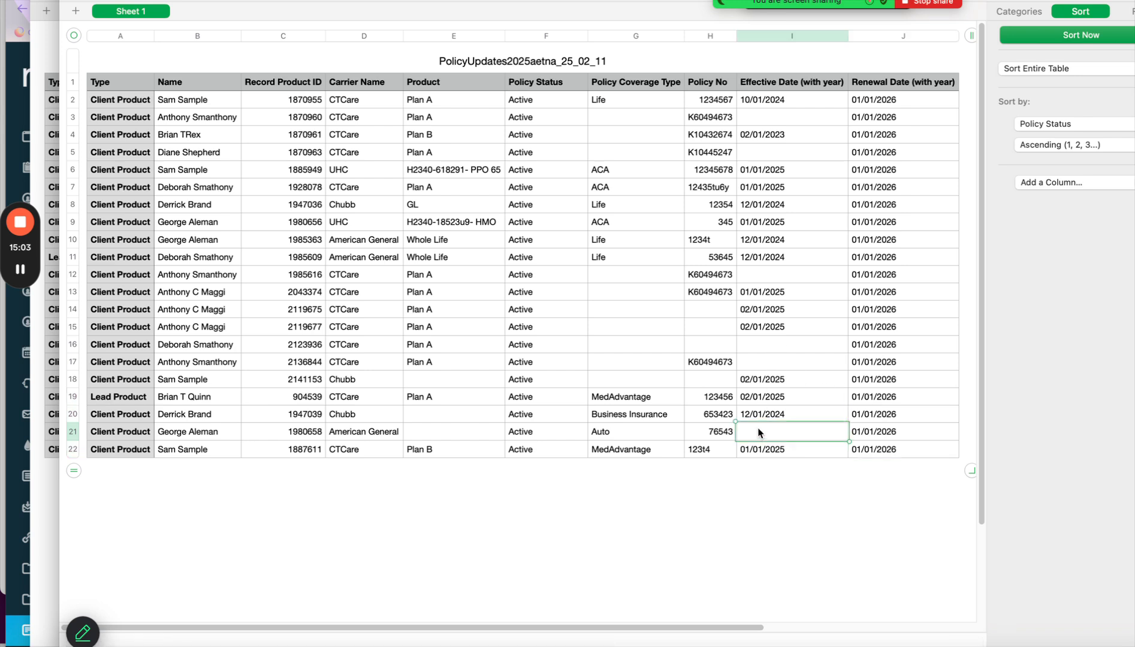
{"action": "type", "text": "1/1/2025"}
{"action": "left_click", "coordinate": [781, 294]}
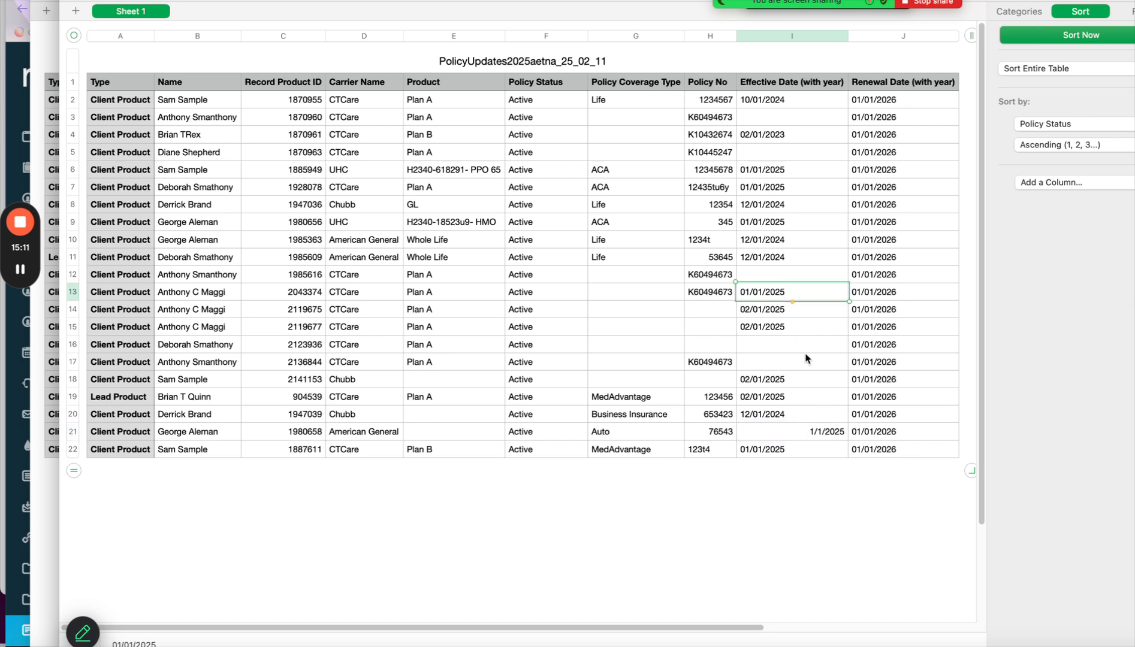
Paste 01/01/2025 into Effective Date cells I12, I3, I5, I16, I17 and I21.
{"action": "left_click", "coordinate": [778, 272]}
{"action": "type", "text": "01/01/2025"}
{"action": "left_click", "coordinate": [793, 118]}
{"action": "type", "text": "01/01/2025"}
{"action": "left_click", "coordinate": [793, 153]}
{"action": "type", "text": "01/01/2025"}
{"action": "left_click", "coordinate": [772, 345]}
{"action": "type", "text": "01/01/2025"}
{"action": "left_click", "coordinate": [774, 362]}
{"action": "type", "text": "01/01/2025"}
{"action": "left_click", "coordinate": [798, 440]}
{"action": "type", "text": "01/01/2025"}
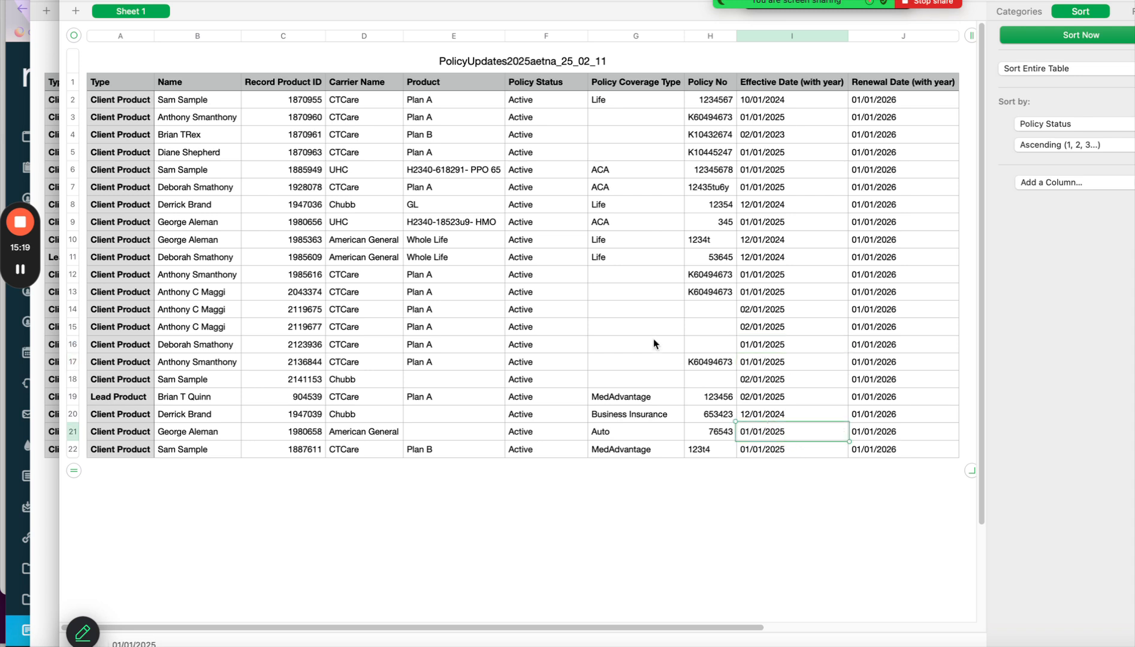
Copy MedAdvantage from G19 into empty coverage cells G3:G5 and G12:G18.
{"action": "left_click", "coordinate": [620, 102]}
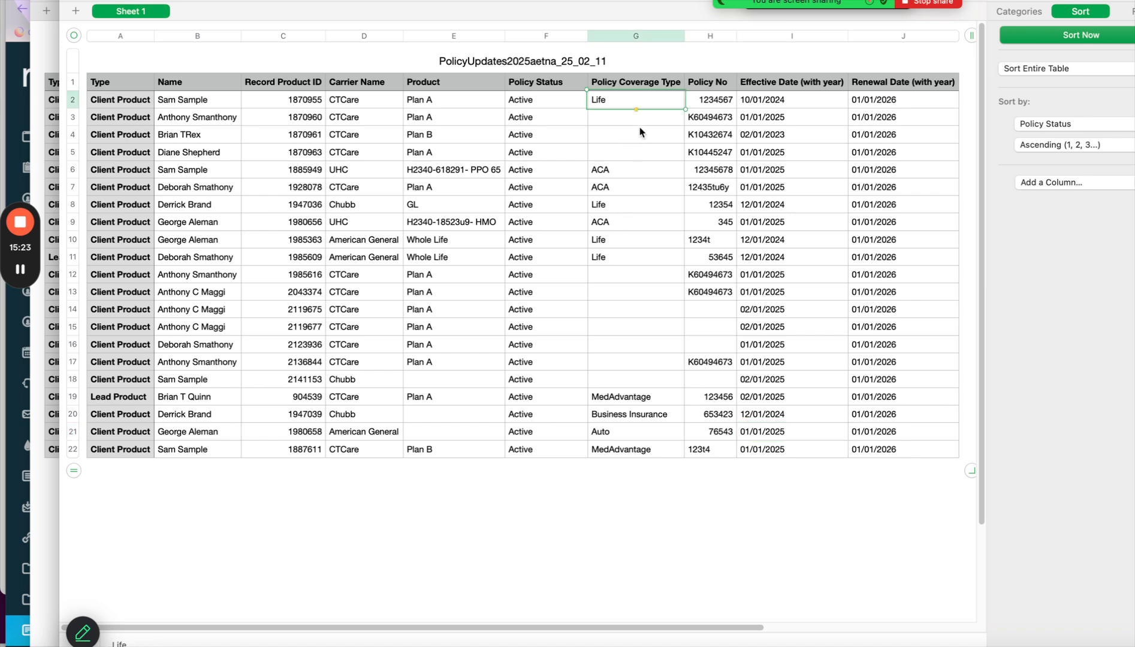
{"action": "left_click", "coordinate": [648, 398]}
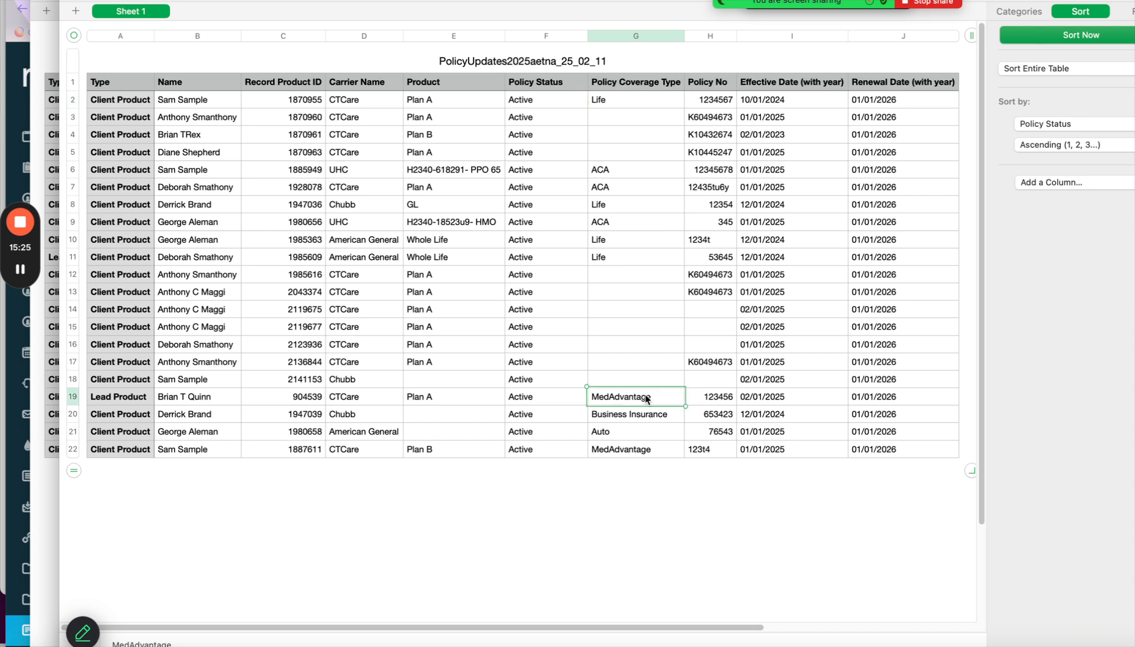
{"action": "left_click", "coordinate": [634, 114]}
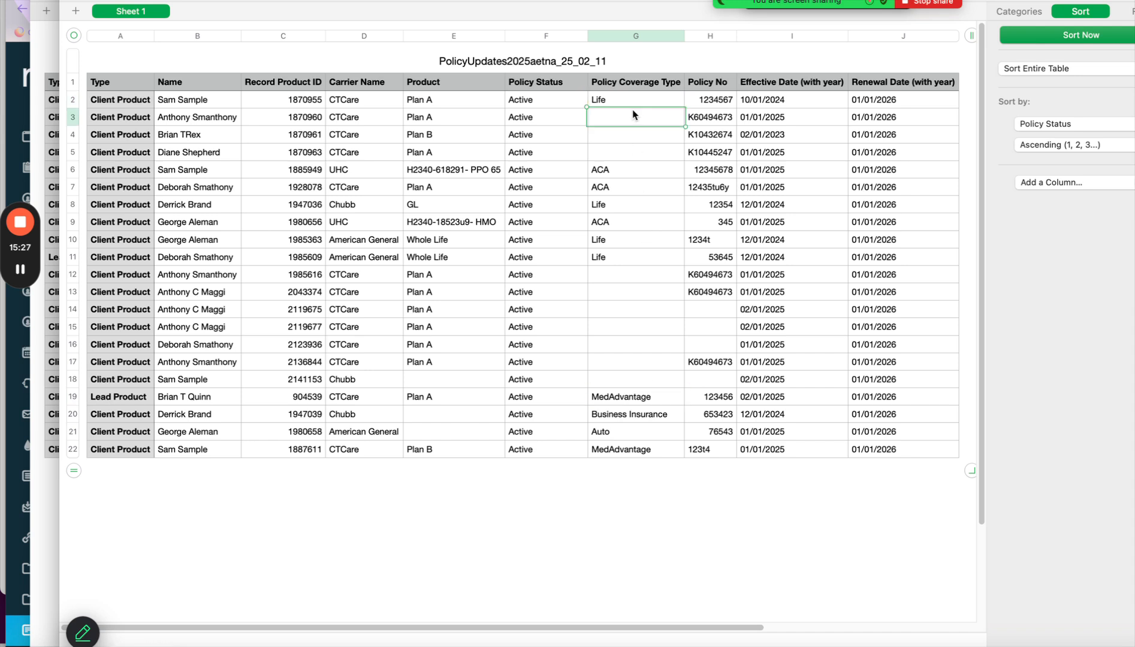
{"action": "left_click", "coordinate": [636, 155], "text": "shift"}
{"action": "type", "text": "MedAdvantage MedAdvantage MedAdvantage"}
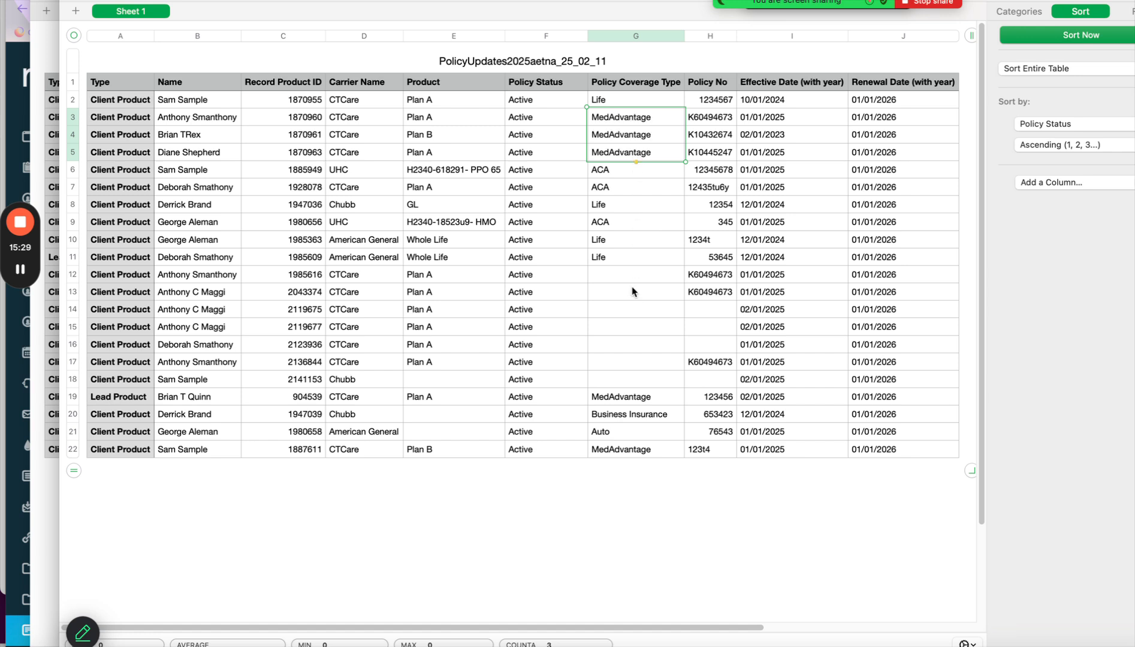
{"action": "left_click", "coordinate": [629, 273]}
{"action": "left_click", "coordinate": [637, 380], "text": "shift"}
{"action": "type", "text": "MedAdvantage"}
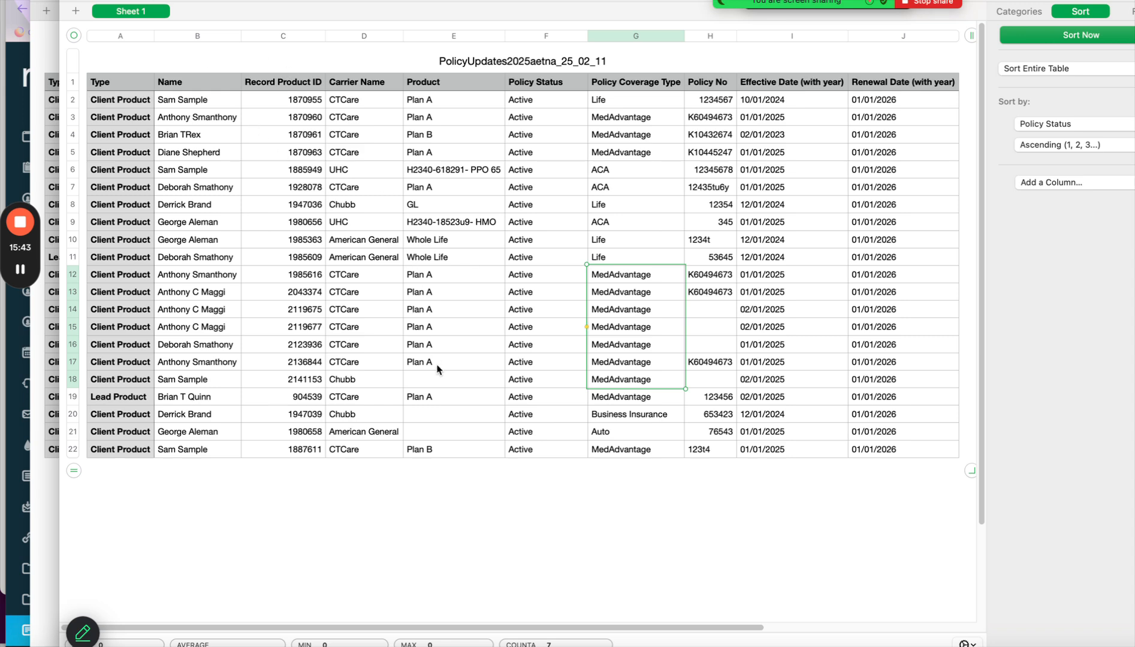
{"action": "left_click", "coordinate": [438, 381]}
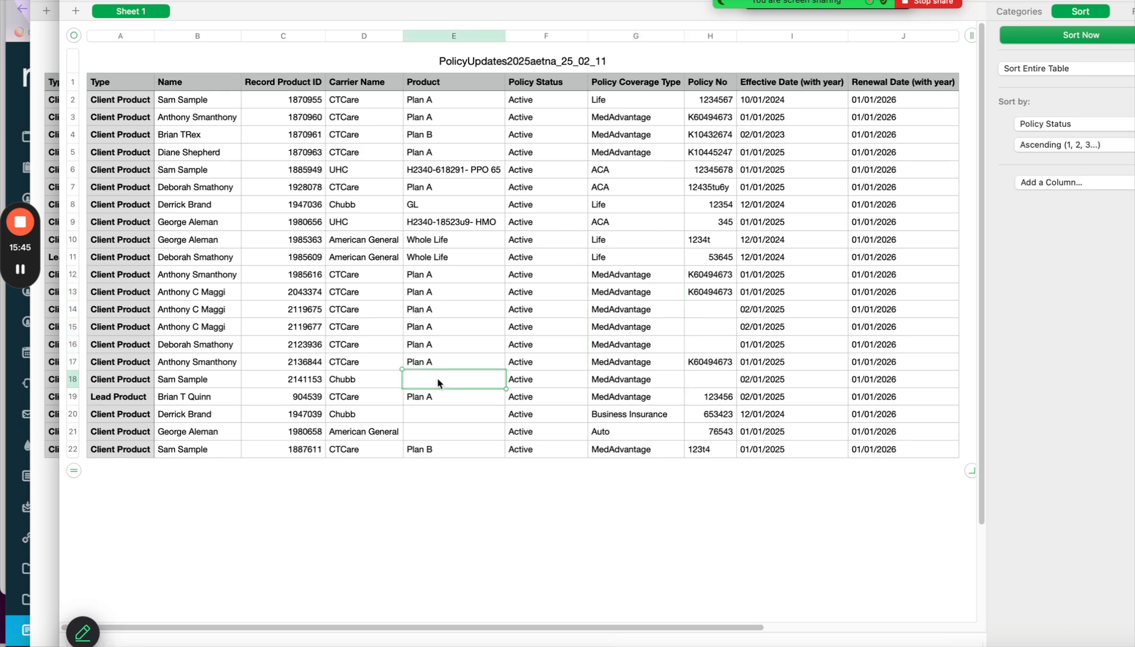
Export the cleaned table as a CSV file named aProduct.
{"action": "left_click", "coordinate": [79, 0]}
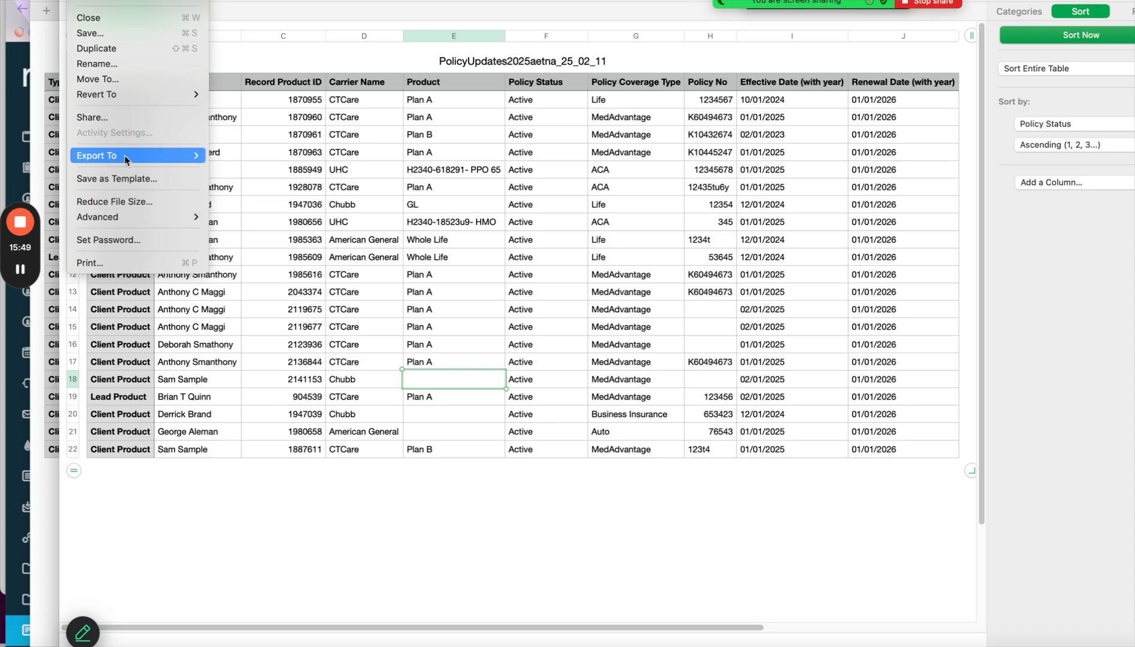
{"action": "mouse_move", "coordinate": [125, 155]}
{"action": "left_click", "coordinate": [246, 185]}
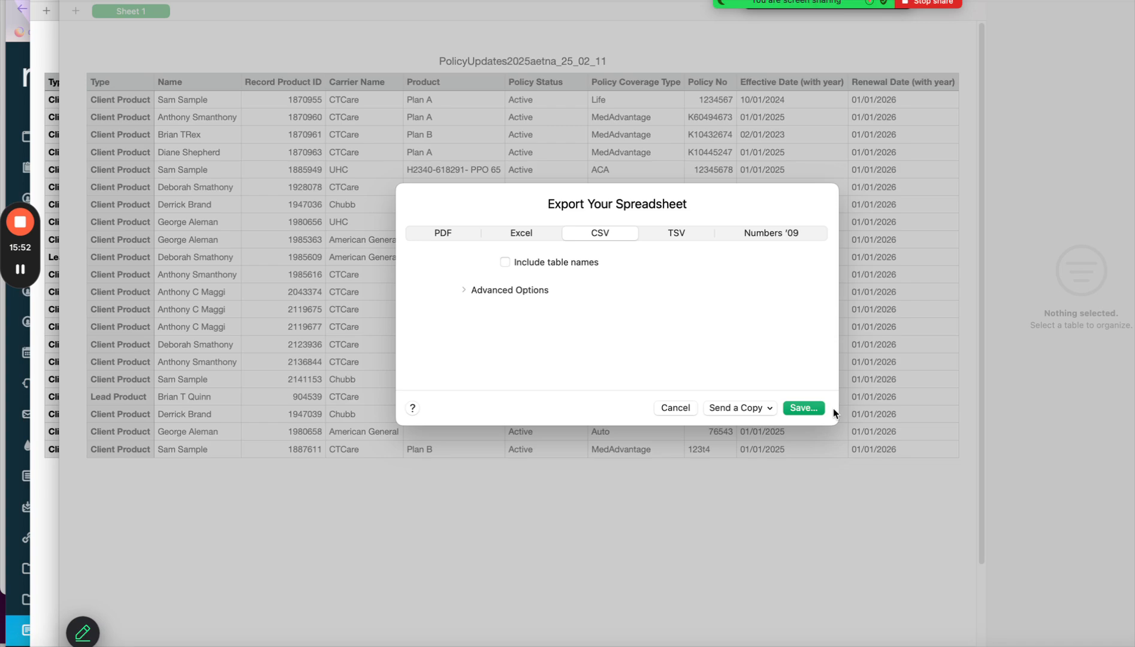
{"action": "left_click", "coordinate": [804, 409]}
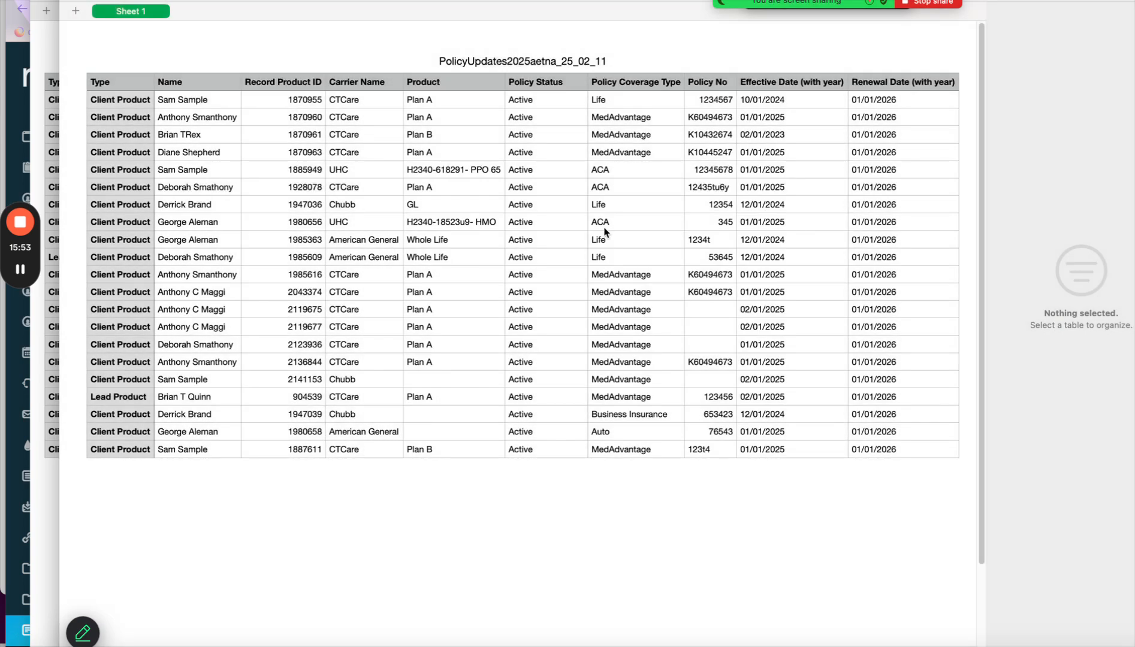
{"action": "type", "text": "ad Product"}
{"action": "key", "text": "Return"}
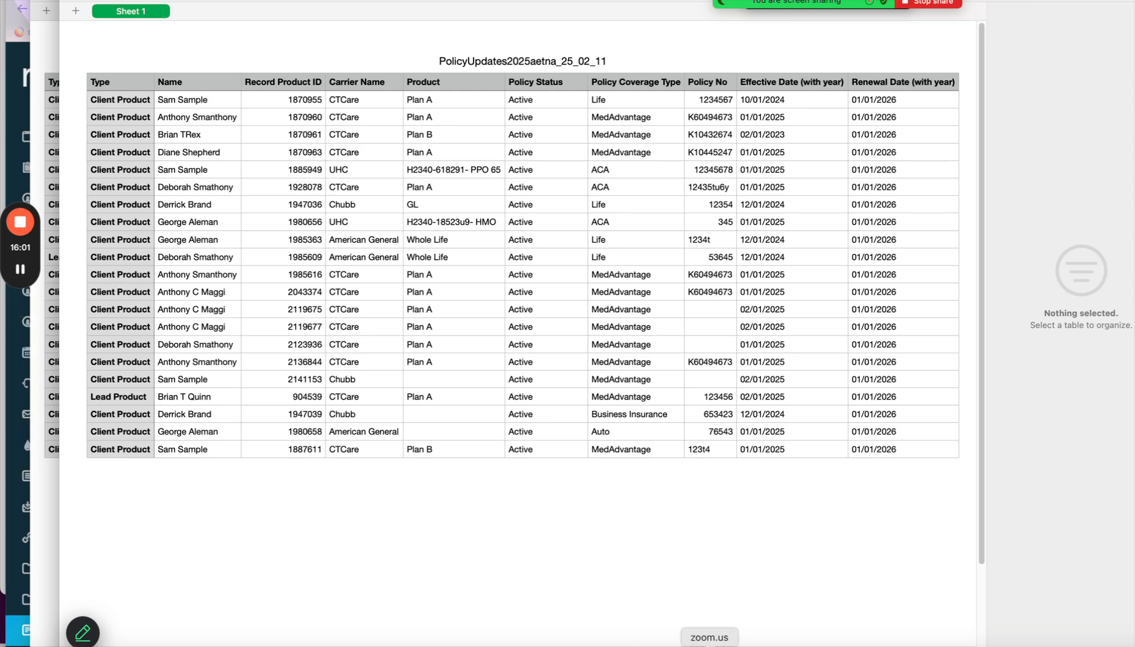
{"action": "left_click", "coordinate": [687, 639]}
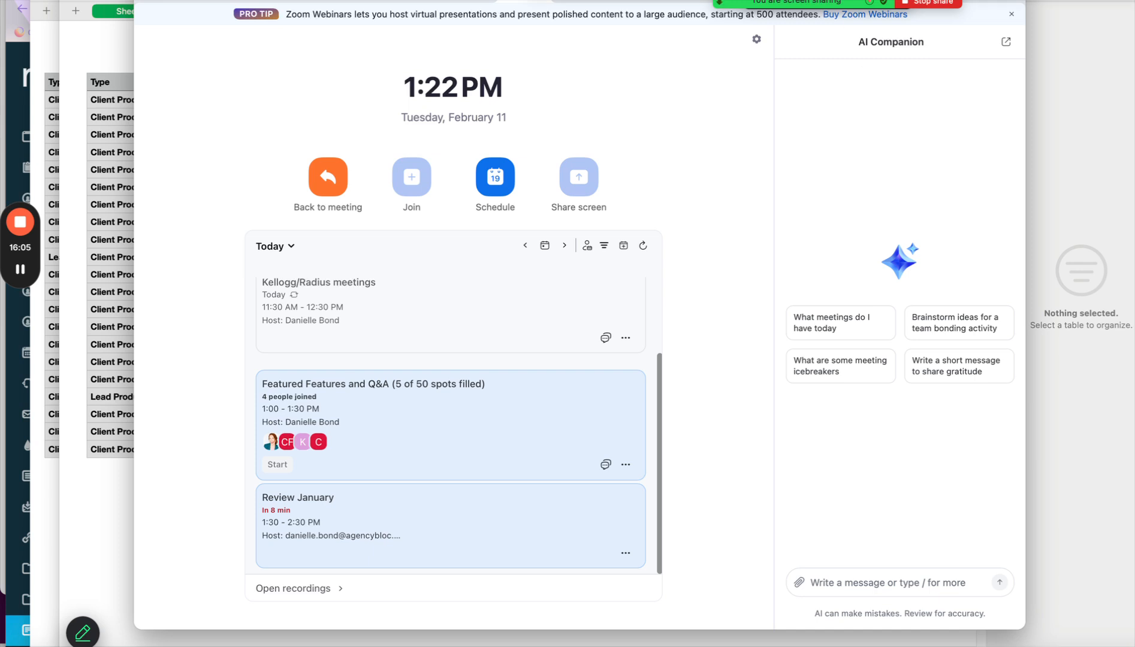
Switch Zoom sharing to the Firefox window showing Radius's Saved Reports.
{"action": "left_click", "coordinate": [824, 2]}
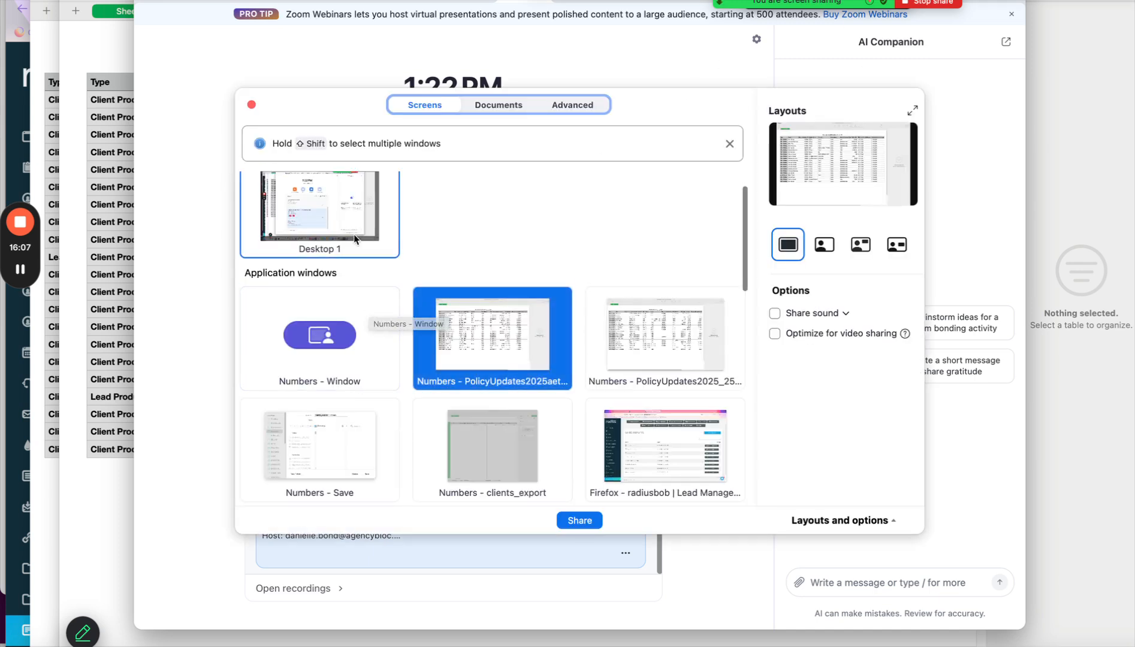
{"action": "left_click", "coordinate": [612, 446]}
{"action": "left_click", "coordinate": [579, 520]}
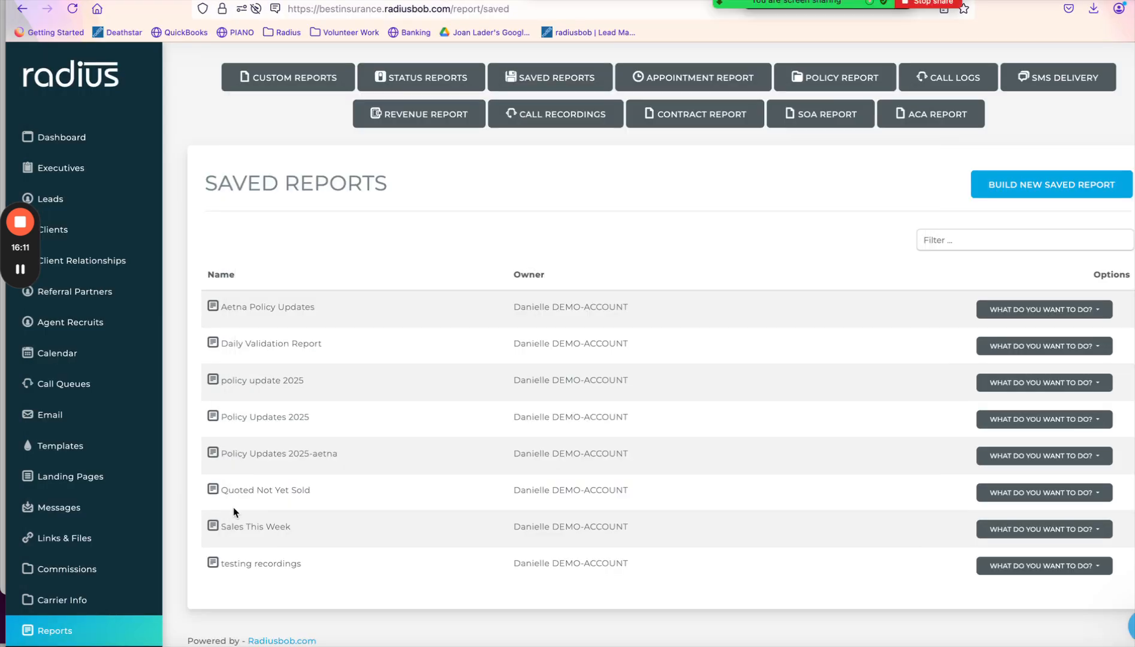
Open Clients > Import Clients at 133% zoom and choose Update Existing Client Policies.
{"action": "left_click", "coordinate": [84, 234]}
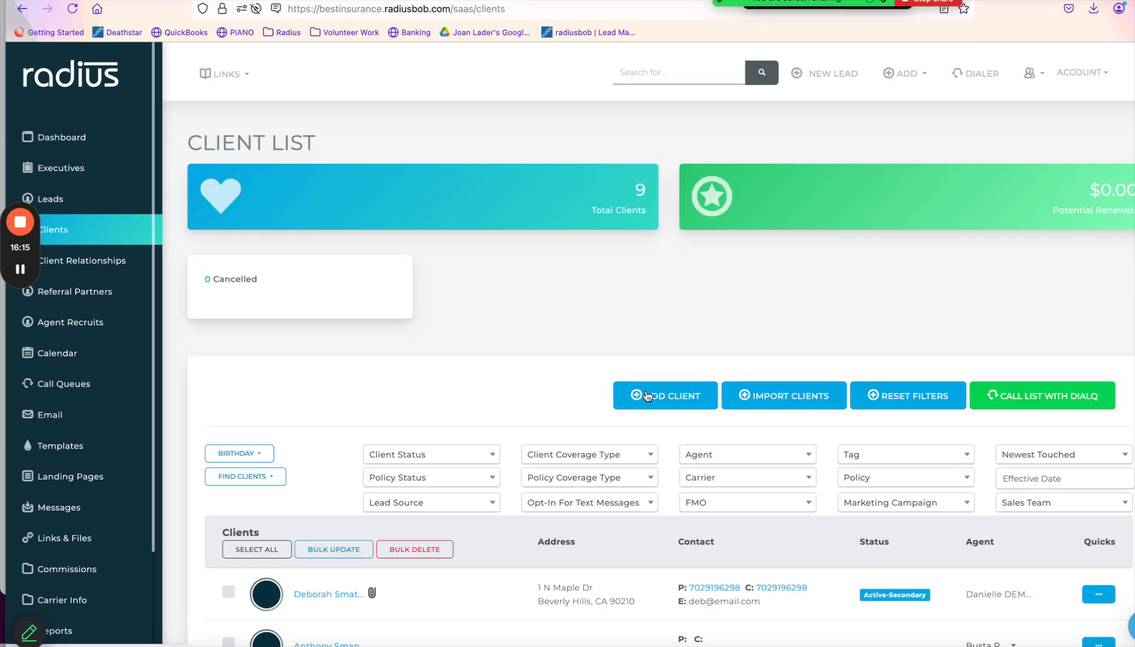
{"action": "left_click", "coordinate": [797, 395]}
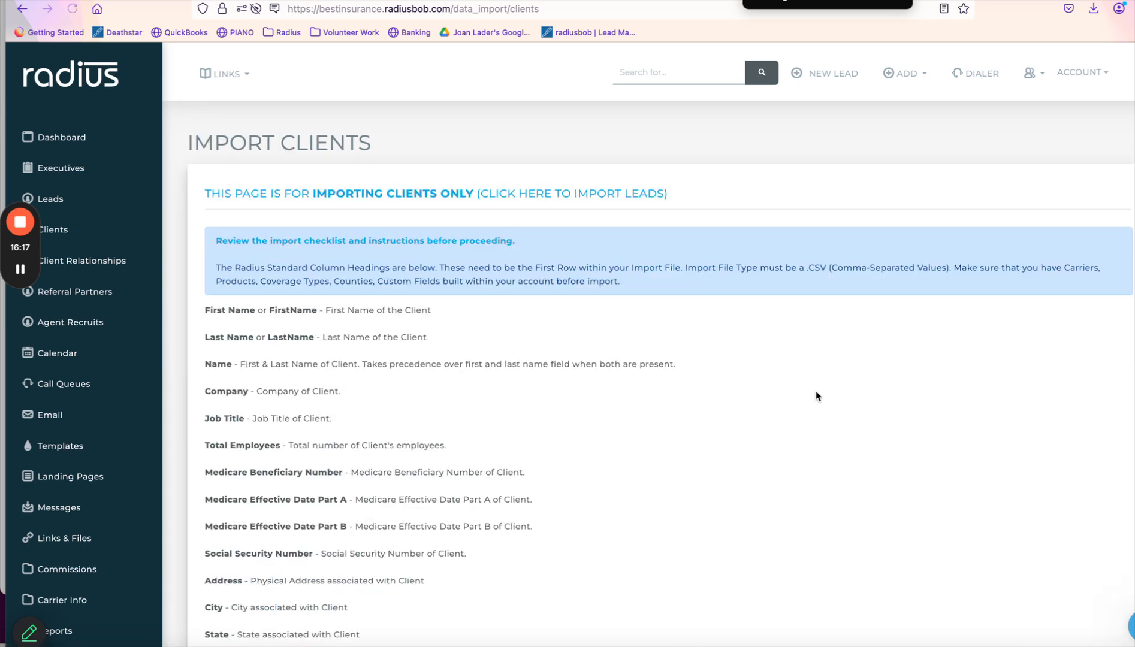
{"action": "scroll", "coordinate": [816, 398], "scroll_direction": "down", "scroll_amount": 4}
{"action": "scroll", "coordinate": [816, 395], "scroll_direction": "down", "scroll_amount": 13}
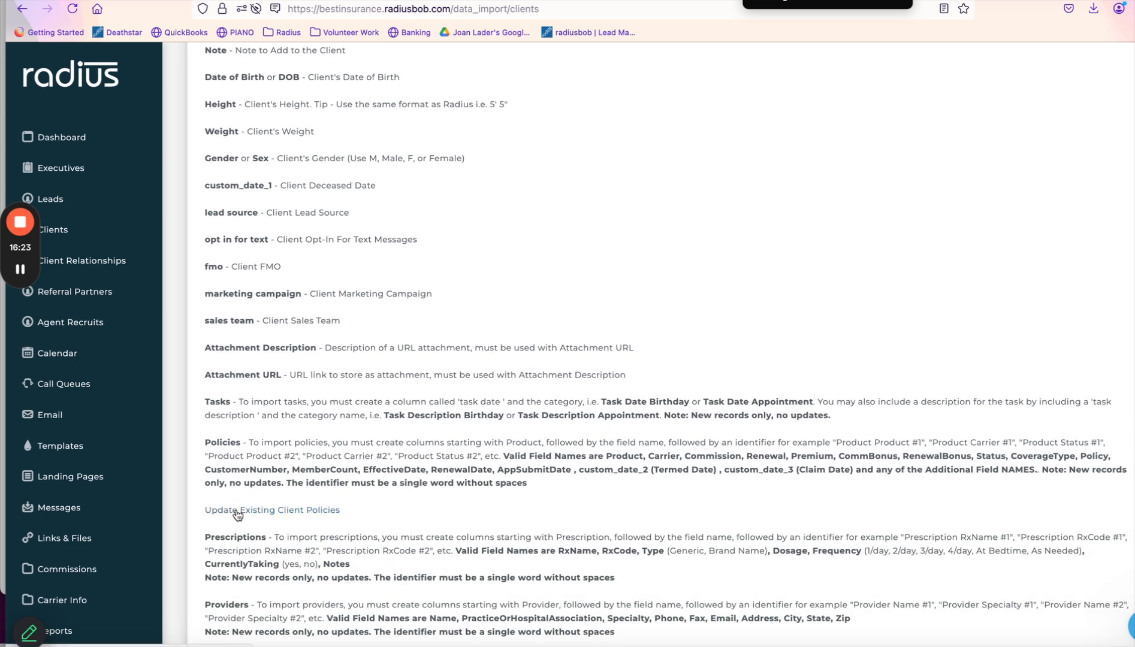
{"action": "key", "text": "ctrl+plus"}
{"action": "key", "text": "ctrl+plus"}
{"action": "key", "text": "ctrl+plus"}
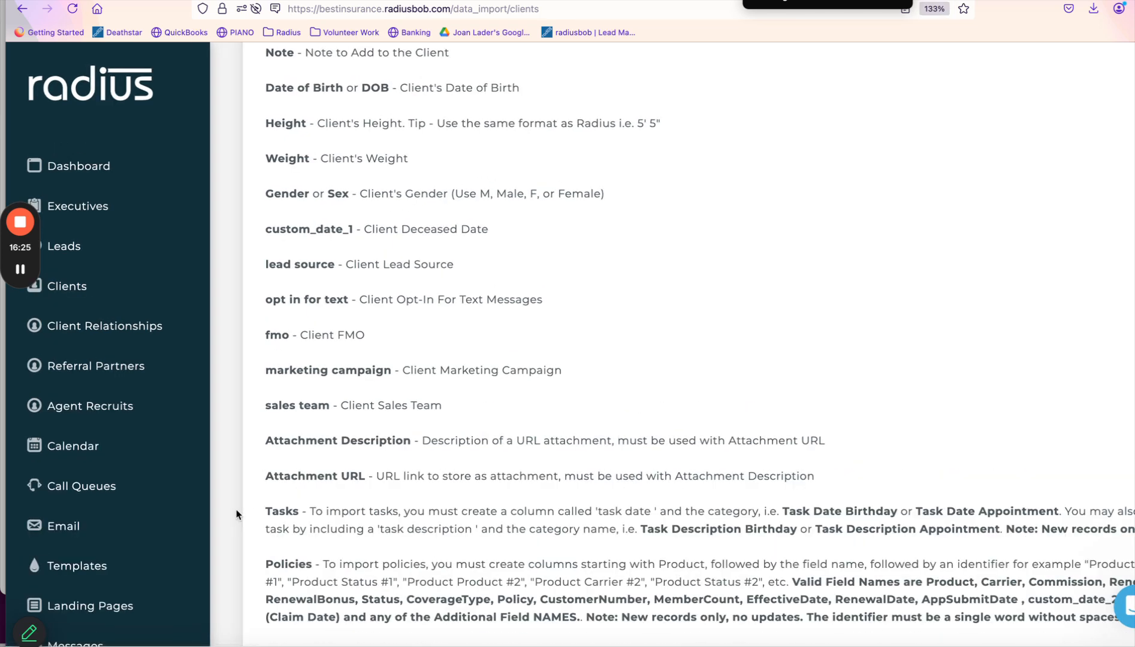
{"action": "scroll", "coordinate": [237, 515], "scroll_direction": "down", "scroll_amount": 3}
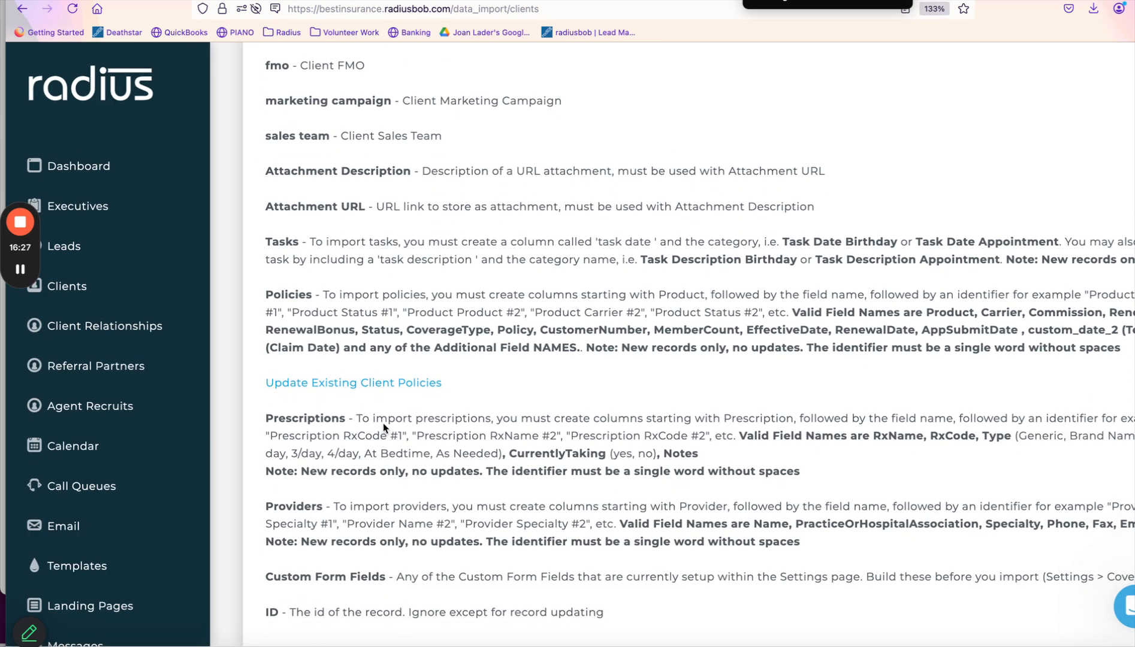
{"action": "left_click", "coordinate": [403, 384]}
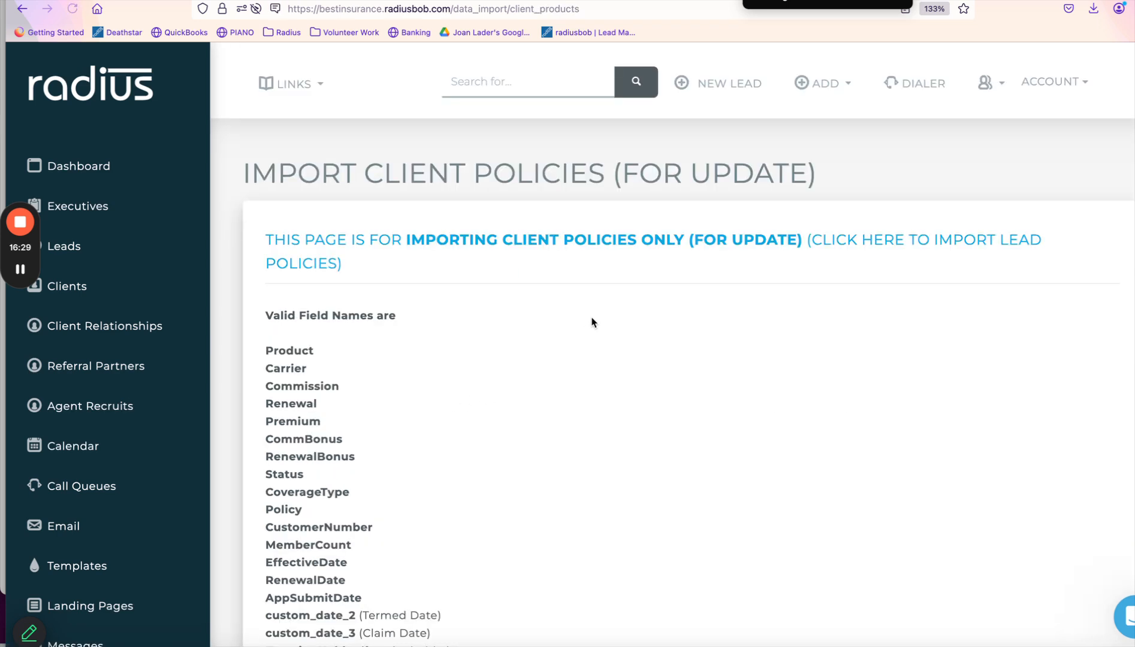
Upload aProduct.csv to the importer and continue to the header-mapping step.
{"action": "scroll", "coordinate": [592, 323], "scroll_direction": "down", "scroll_amount": 1}
{"action": "scroll", "coordinate": [592, 322], "scroll_direction": "down", "scroll_amount": 8}
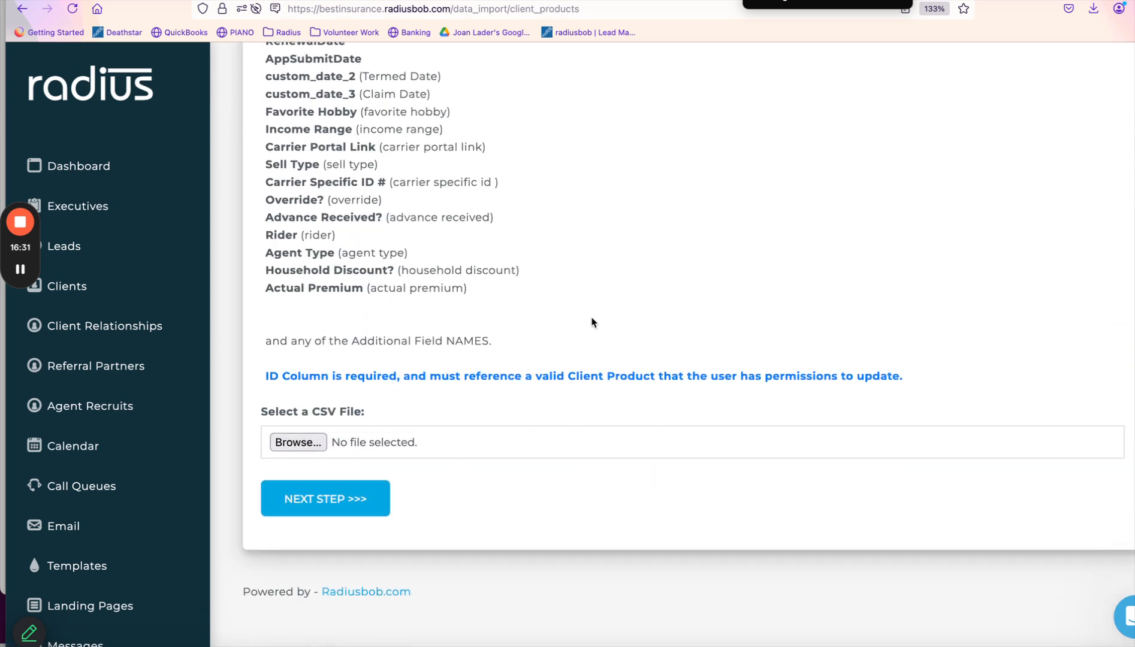
{"action": "scroll", "coordinate": [593, 322], "scroll_direction": "up", "scroll_amount": 6}
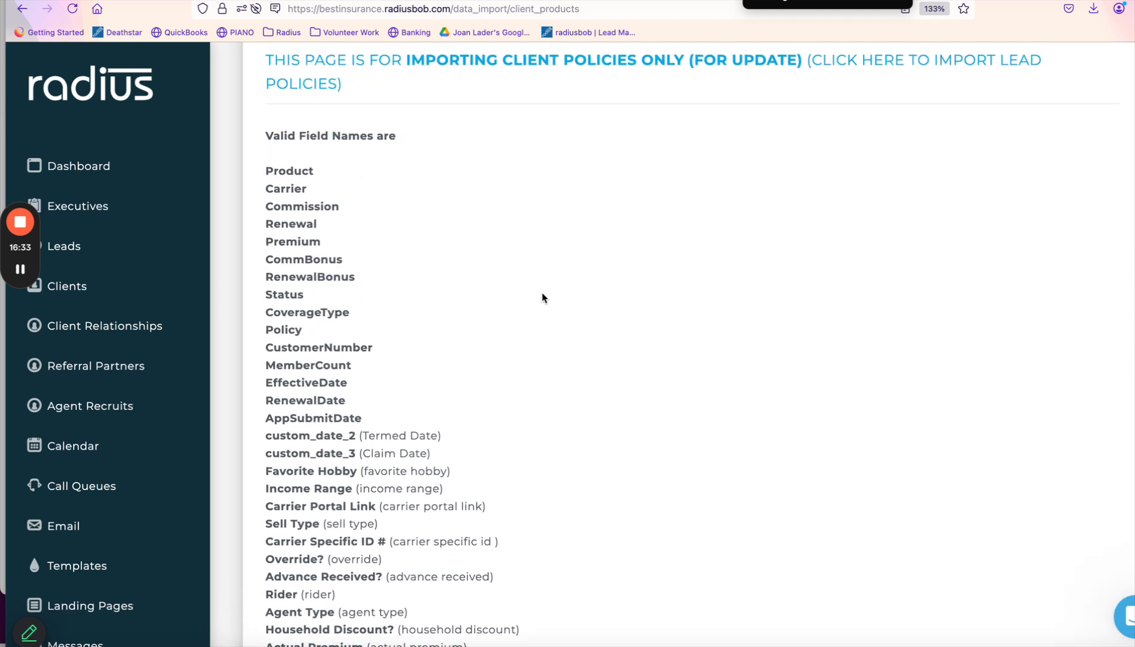
{"action": "left_click_drag", "start_coordinate": [264, 175], "coordinate": [340, 502]}
{"action": "left_click", "coordinate": [542, 364]}
{"action": "scroll", "coordinate": [542, 364], "scroll_direction": "down", "scroll_amount": 5}
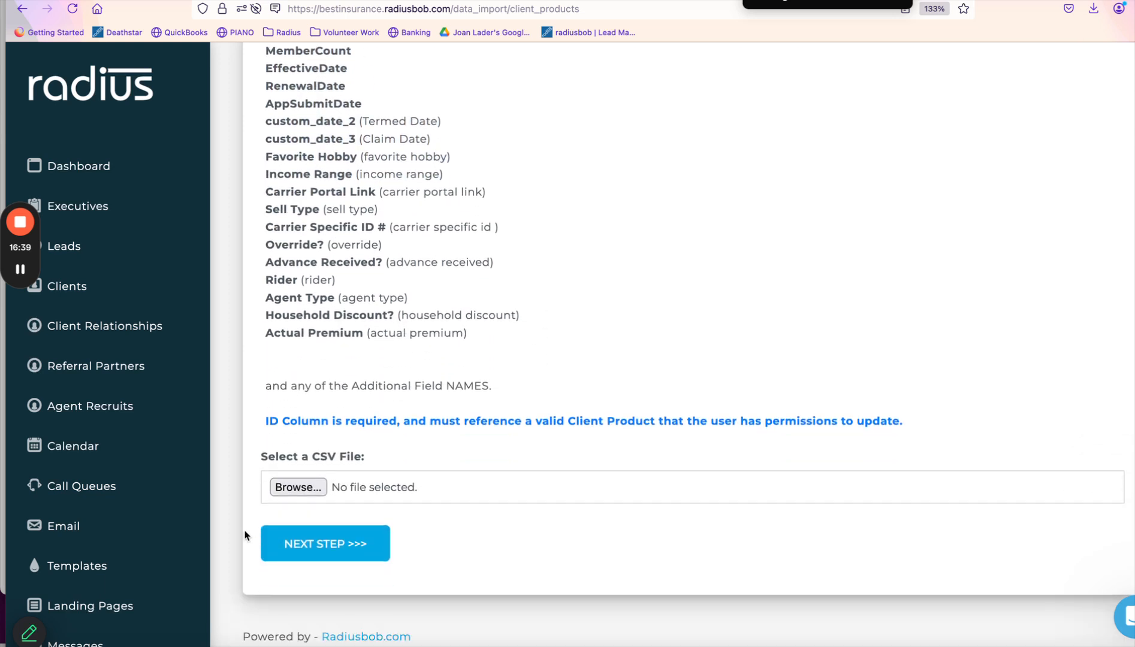
{"action": "left_click", "coordinate": [312, 490]}
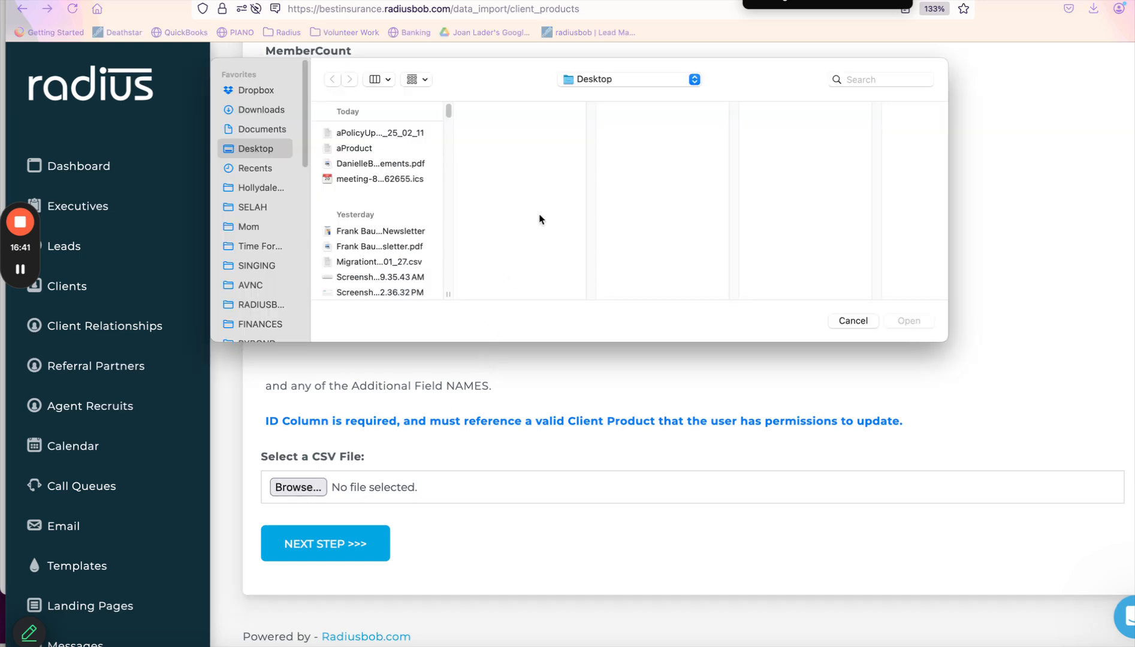
{"action": "double_click", "coordinate": [375, 150]}
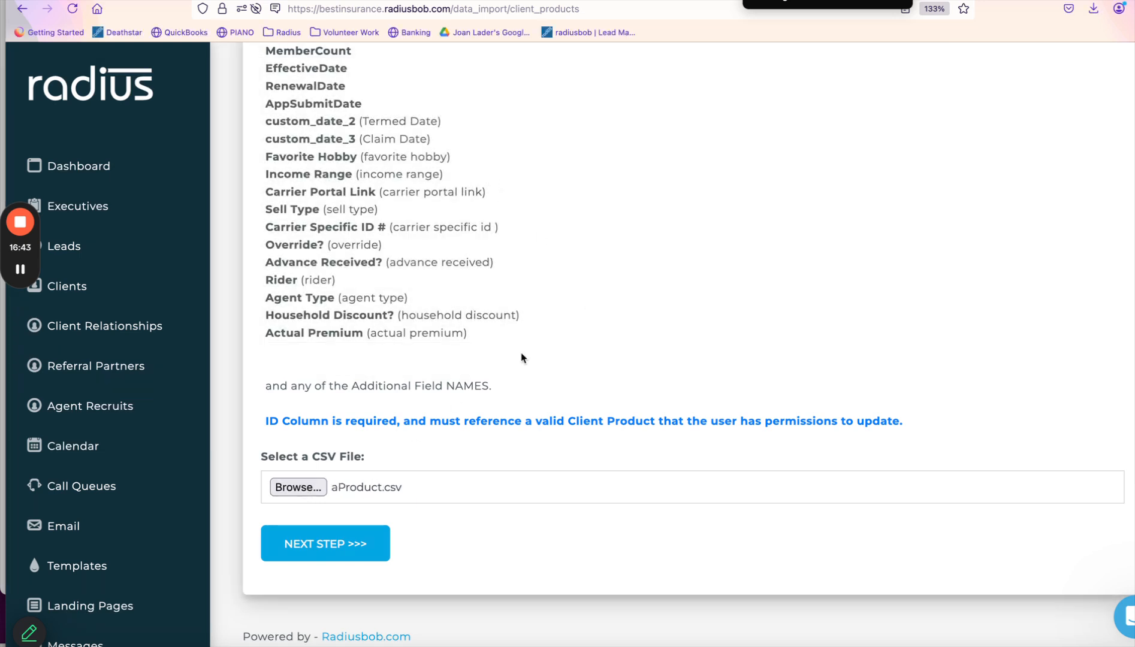
{"action": "left_click", "coordinate": [326, 553]}
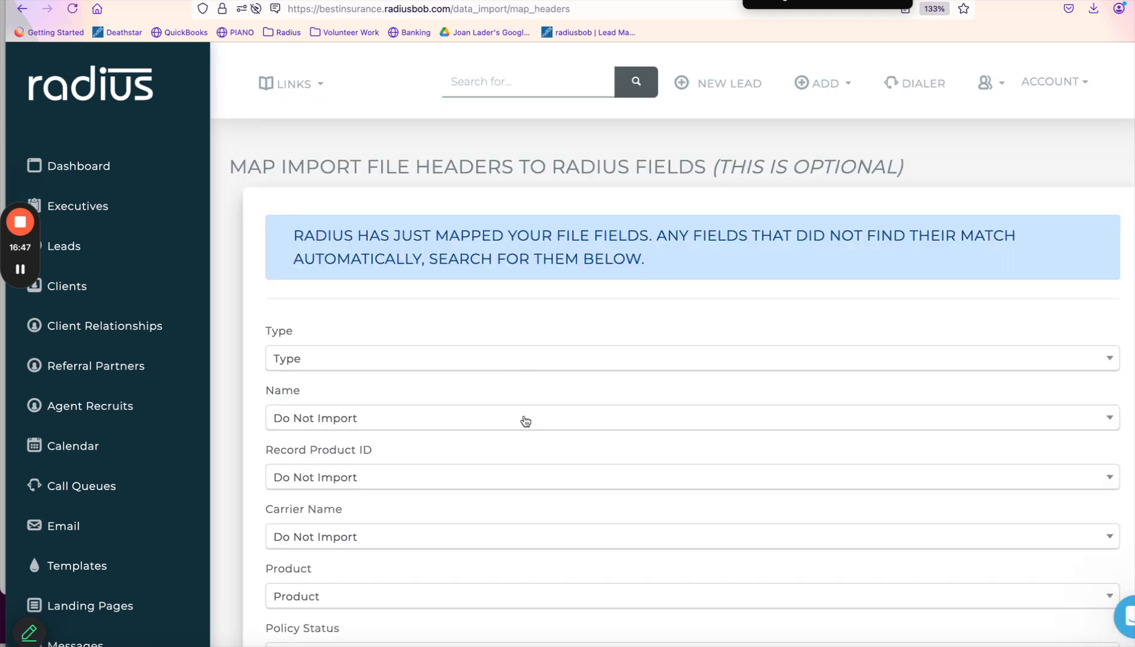
Map Record Product ID, Carrier Name, Policy Status and Policy Coverage Type to Record Id, Carrier, Product Status, Product Coverage Type.
{"action": "left_click", "coordinate": [525, 419]}
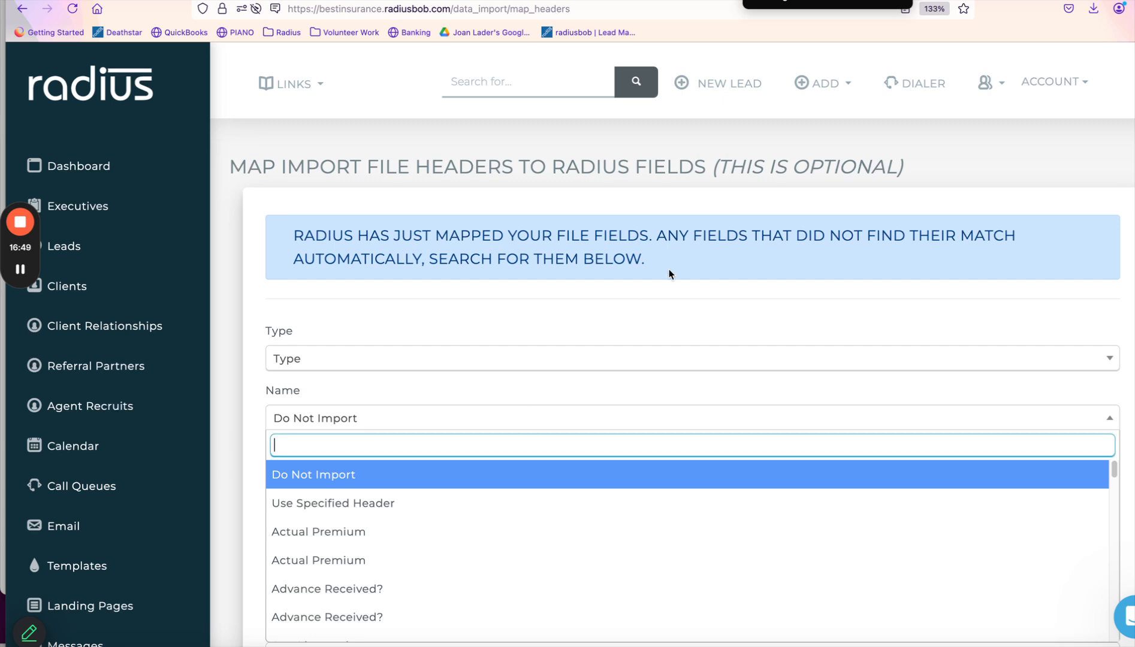
{"action": "left_click", "coordinate": [674, 292]}
{"action": "scroll", "coordinate": [785, 234], "scroll_direction": "down", "scroll_amount": 3}
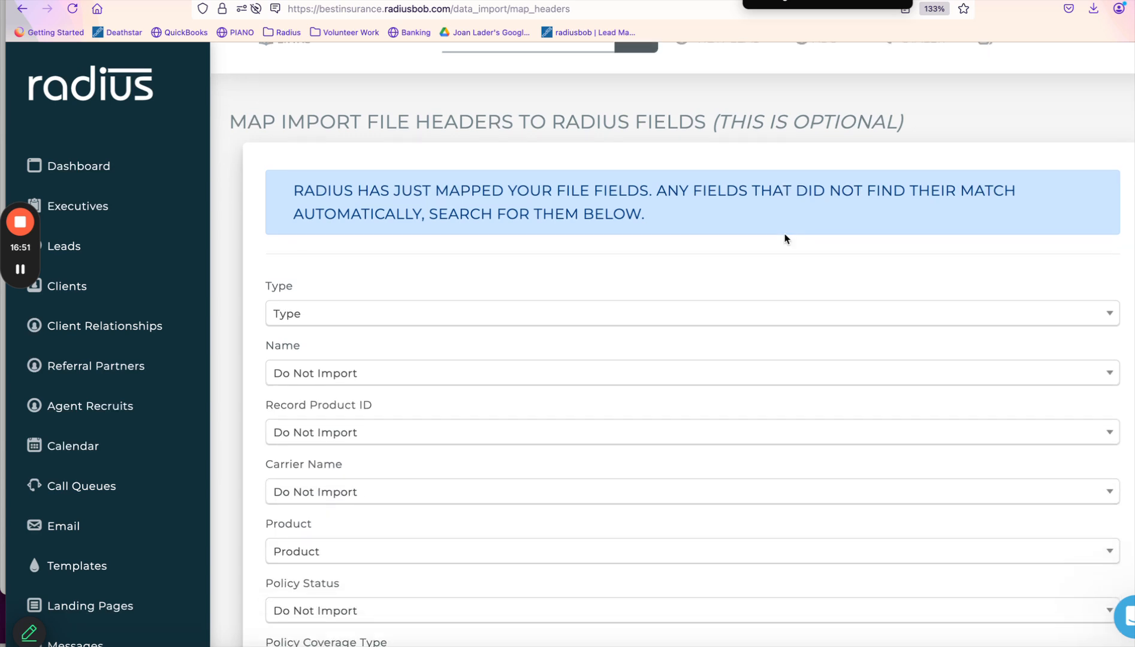
{"action": "left_click", "coordinate": [338, 341]}
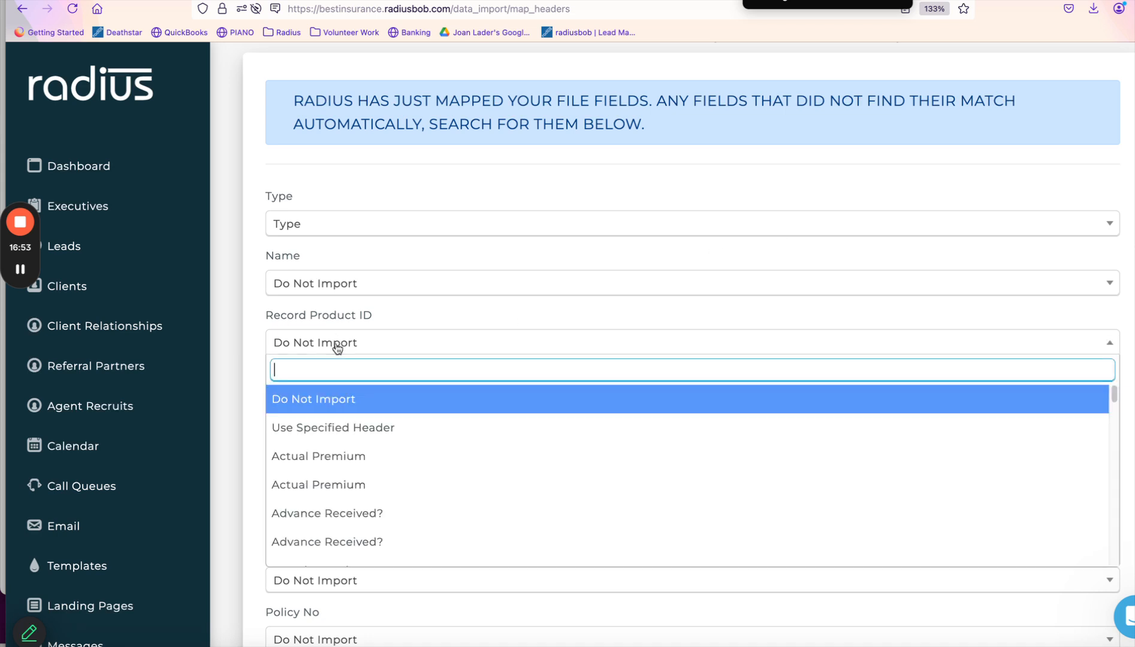
{"action": "type", "text": "reco"}
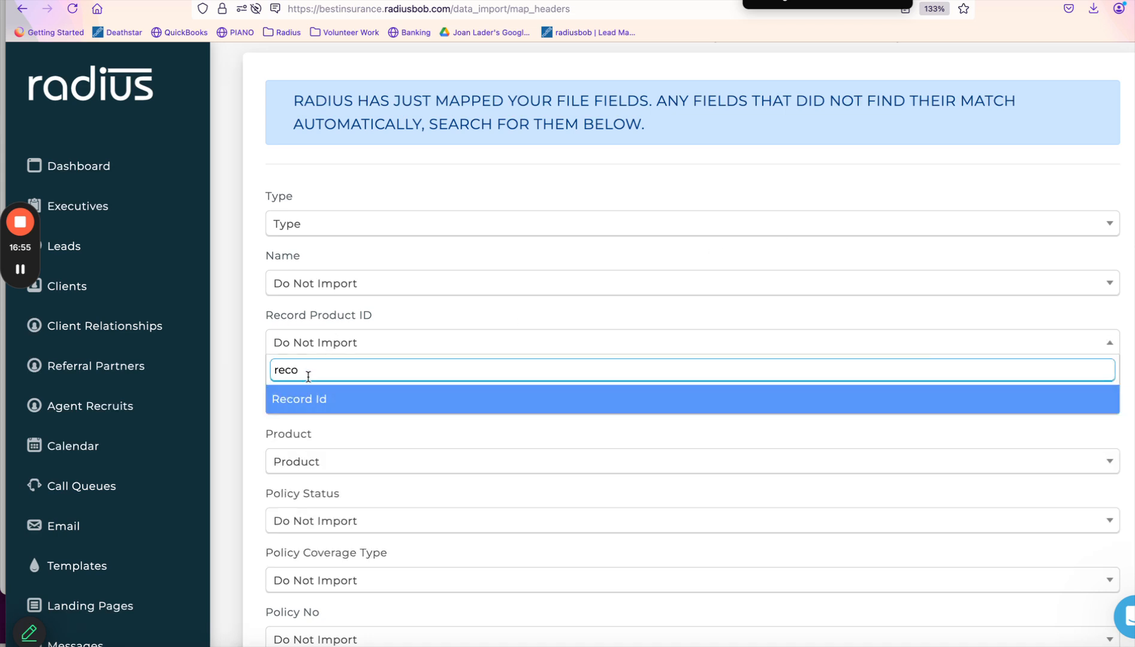
{"action": "left_click", "coordinate": [308, 400]}
{"action": "left_click", "coordinate": [349, 409]}
{"action": "type", "text": "carr"}
{"action": "left_click", "coordinate": [332, 460]}
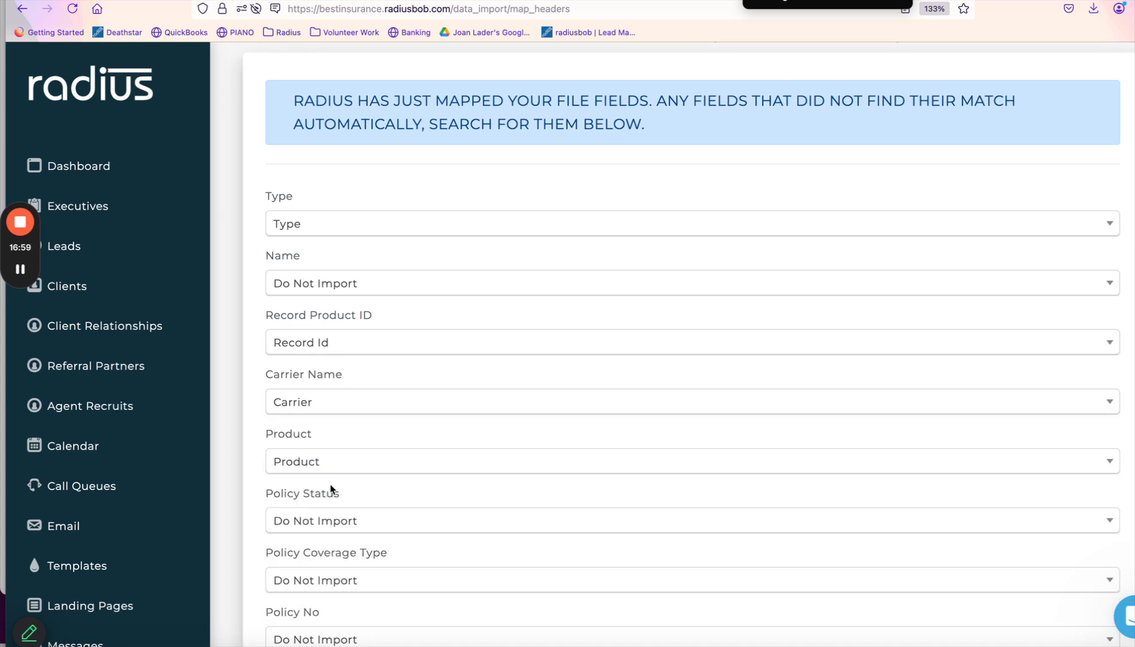
{"action": "left_click", "coordinate": [345, 521]}
{"action": "type", "text": "stat"}
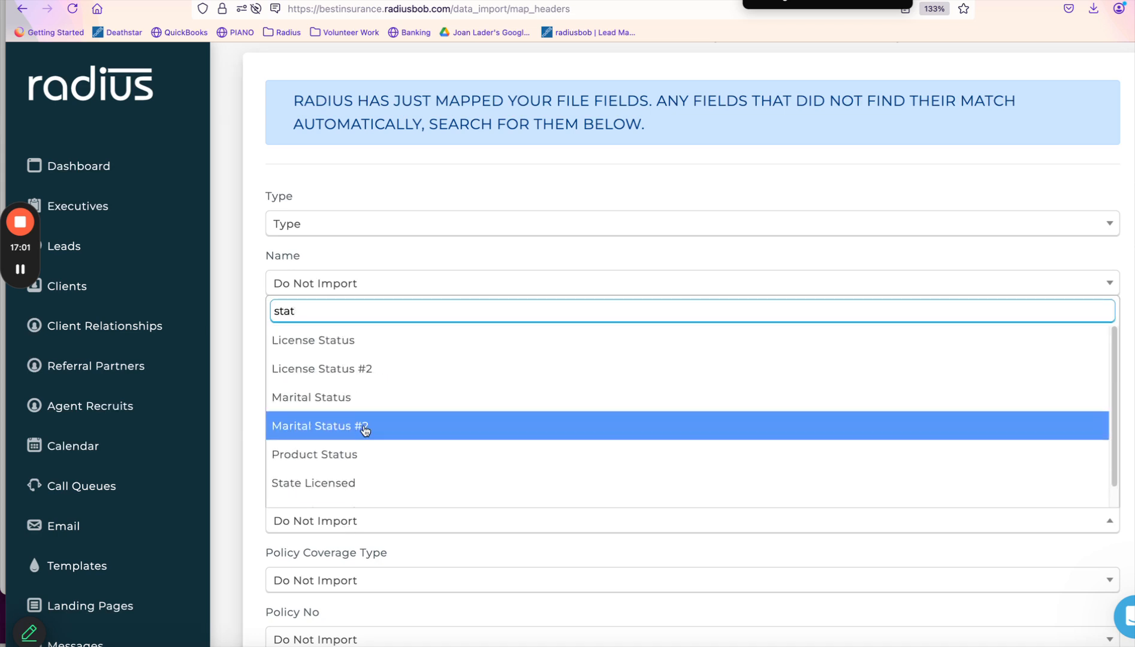
{"action": "left_click", "coordinate": [359, 462]}
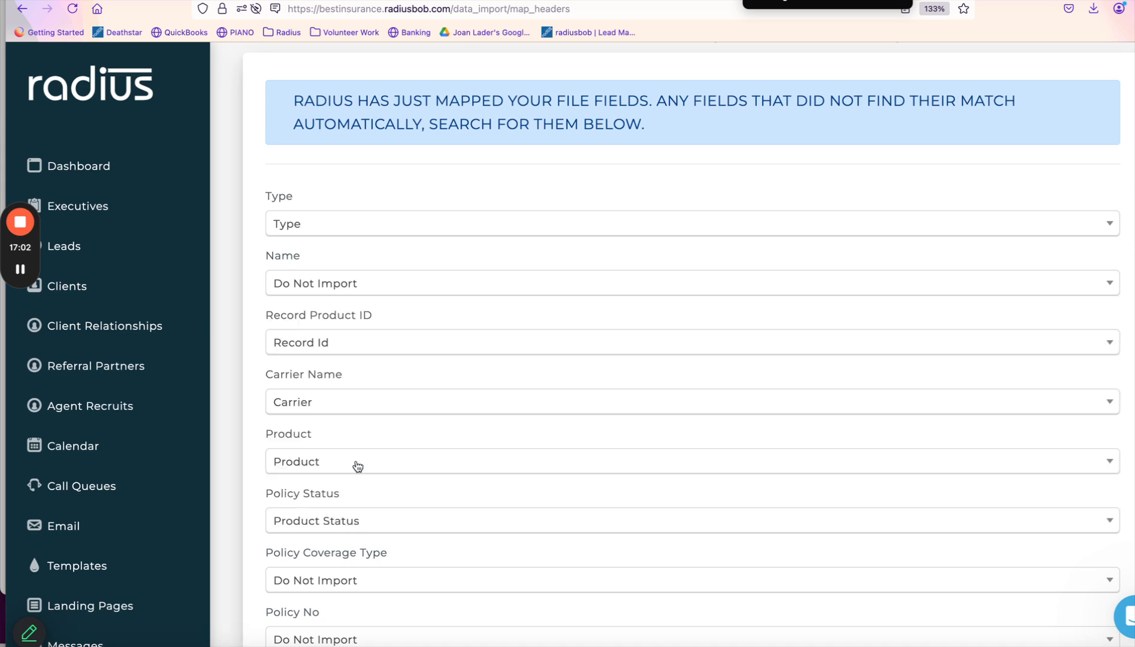
{"action": "left_click", "coordinate": [358, 583]}
{"action": "type", "text": "cov"}
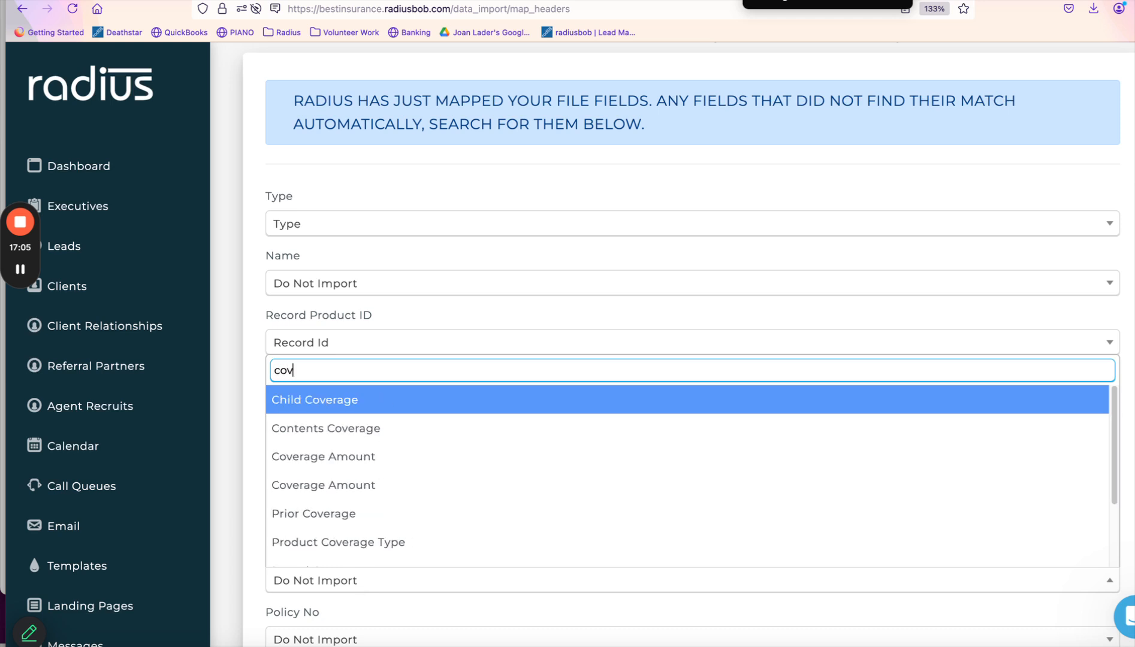
{"action": "left_click", "coordinate": [340, 552]}
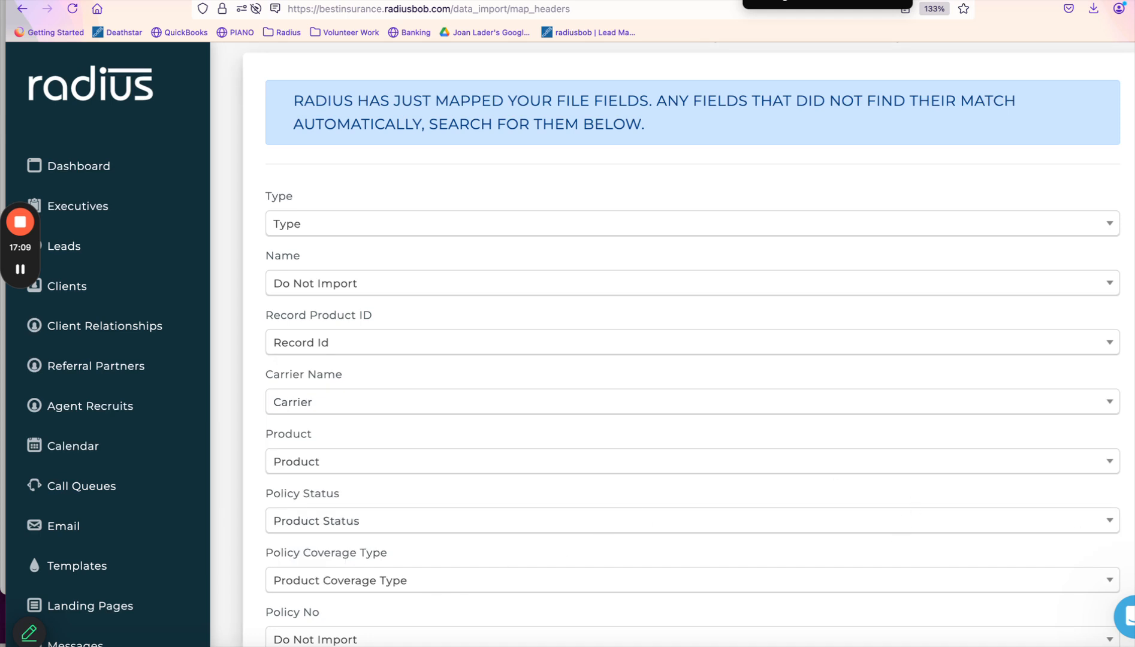
Map Policy No, Effective Date and Renewal Date to Policy, EffectiveDate and RenewalDate, then import.
{"action": "scroll", "coordinate": [646, 517], "scroll_direction": "down", "scroll_amount": 1}
{"action": "scroll", "coordinate": [786, 266], "scroll_direction": "down", "scroll_amount": 7}
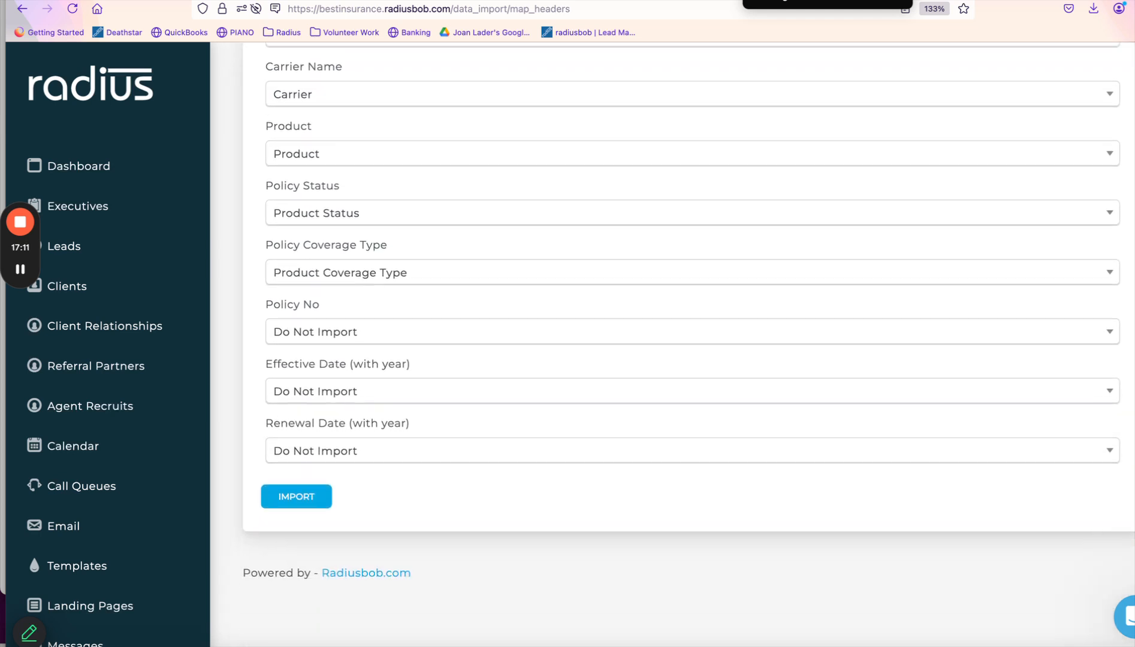
{"action": "left_click", "coordinate": [750, 281]}
{"action": "type", "text": "polic"}
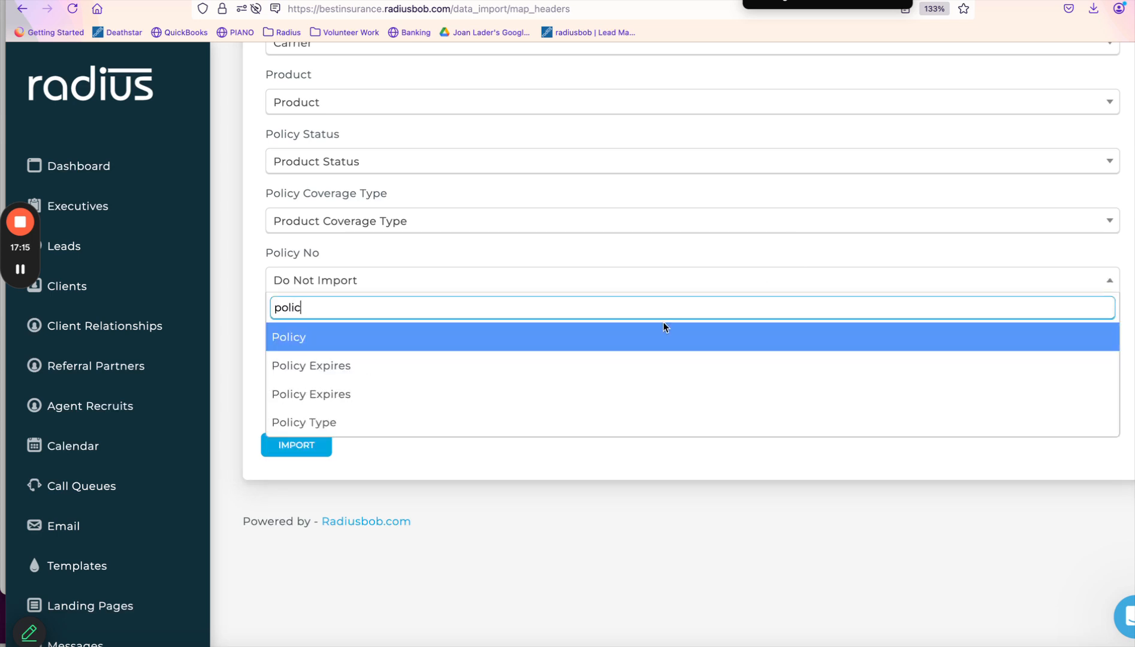
{"action": "left_click", "coordinate": [665, 337]}
{"action": "left_click", "coordinate": [420, 348]}
{"action": "type", "text": "eff"}
{"action": "left_click", "coordinate": [380, 401]}
{"action": "left_click", "coordinate": [380, 400]}
{"action": "type", "text": "renewa"}
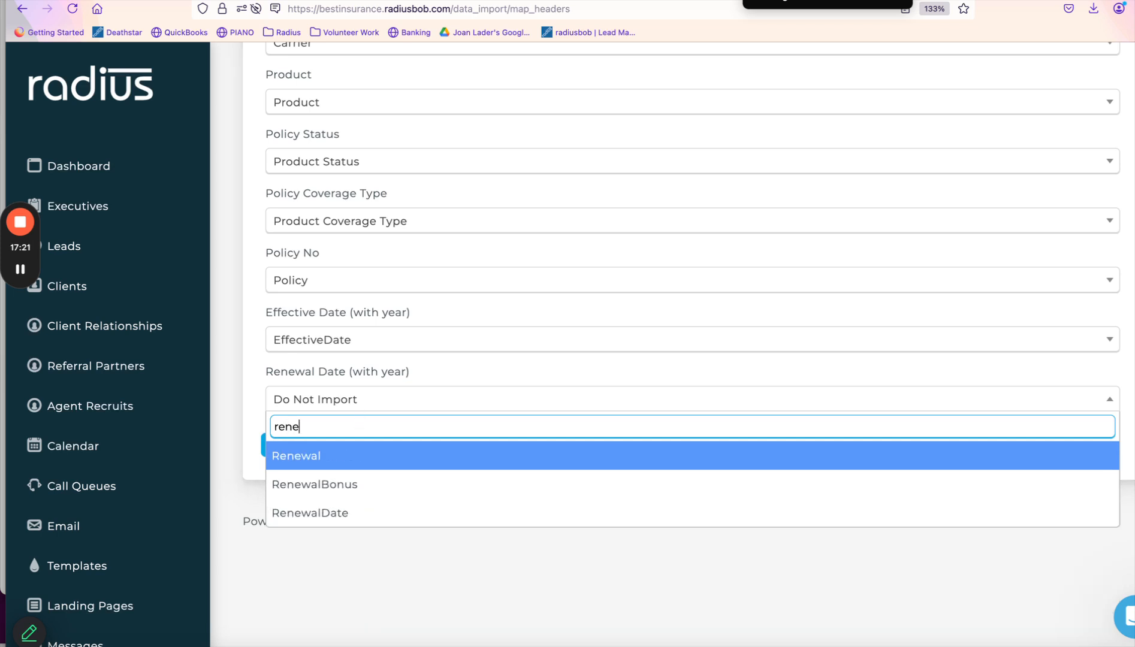
{"action": "left_click", "coordinate": [329, 513]}
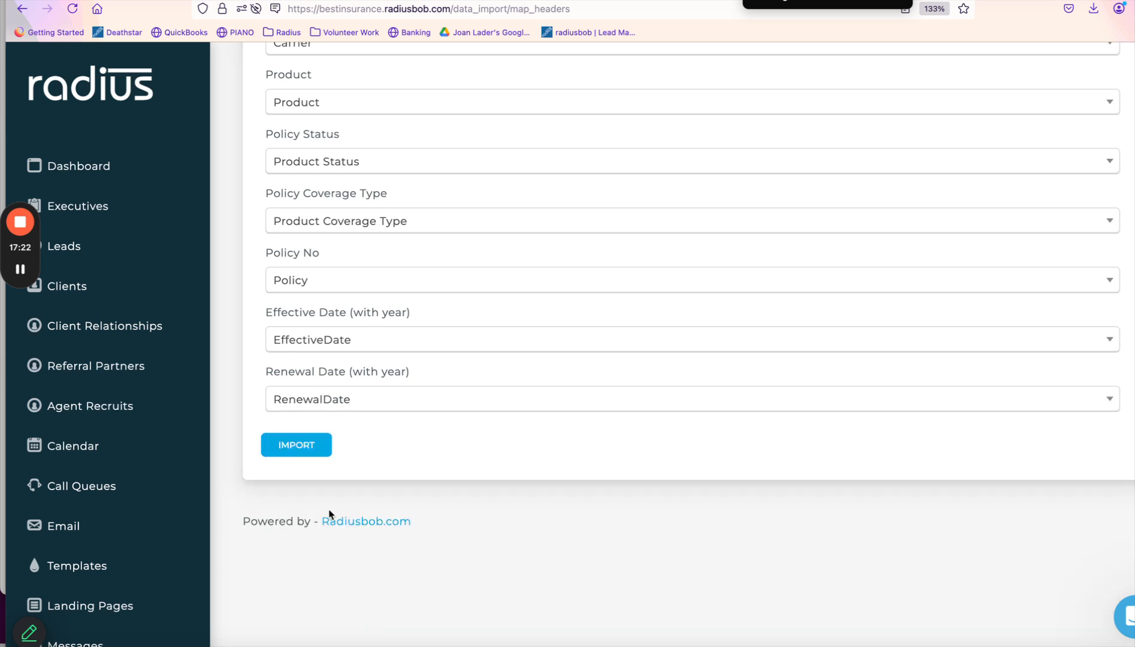
{"action": "left_click", "coordinate": [306, 450]}
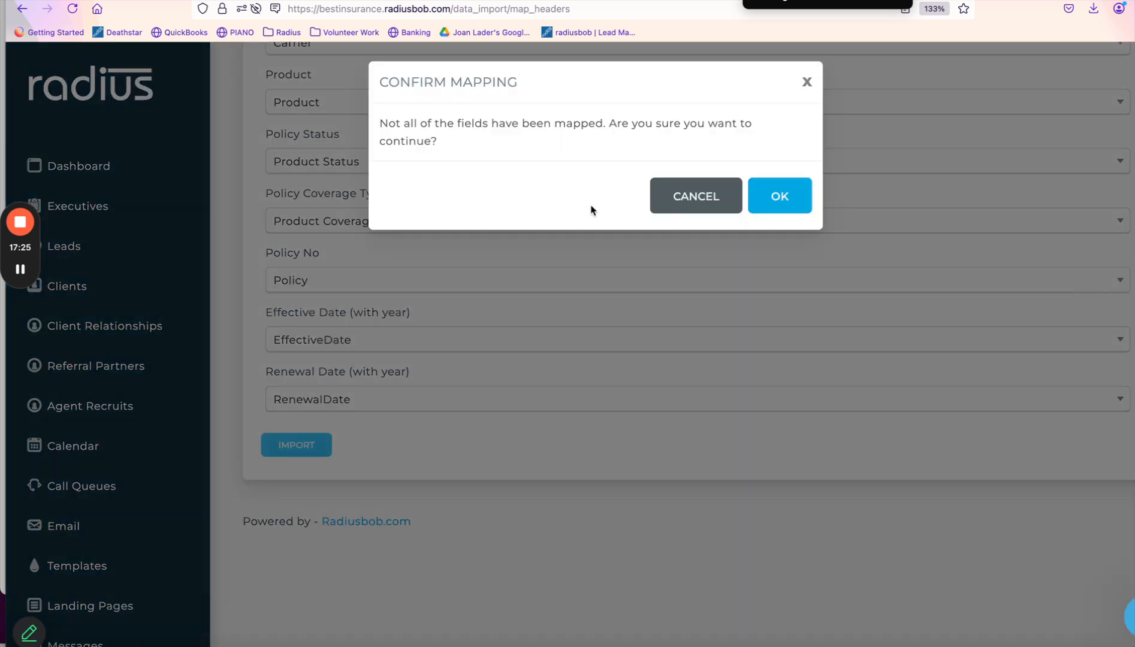
Confirm the mapping to queue the aProduct.csv import and return to the Client List.
{"action": "left_click", "coordinate": [791, 191]}
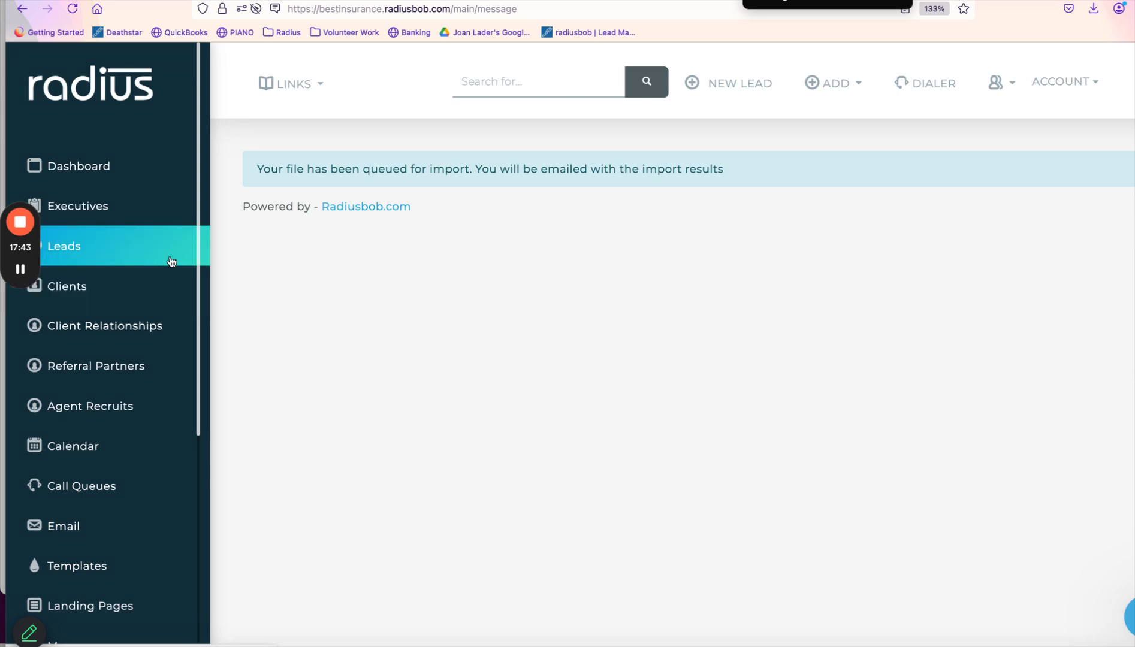
{"action": "left_click", "coordinate": [102, 298]}
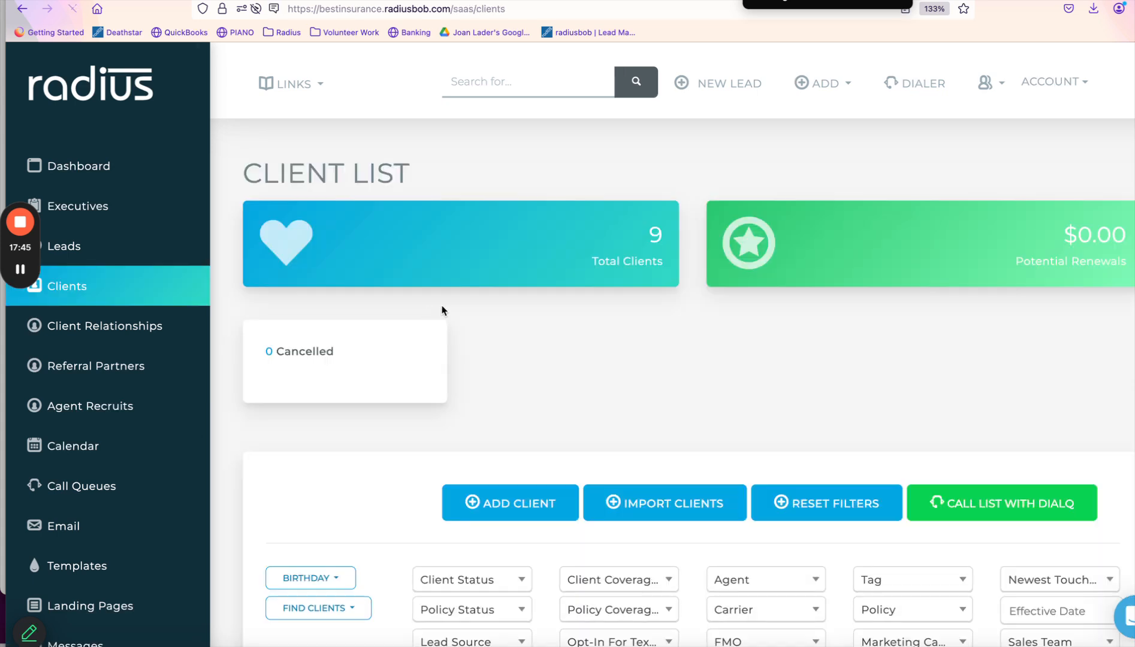
Select all clients in the Client List table.
{"action": "scroll", "coordinate": [442, 310], "scroll_direction": "down", "scroll_amount": 7}
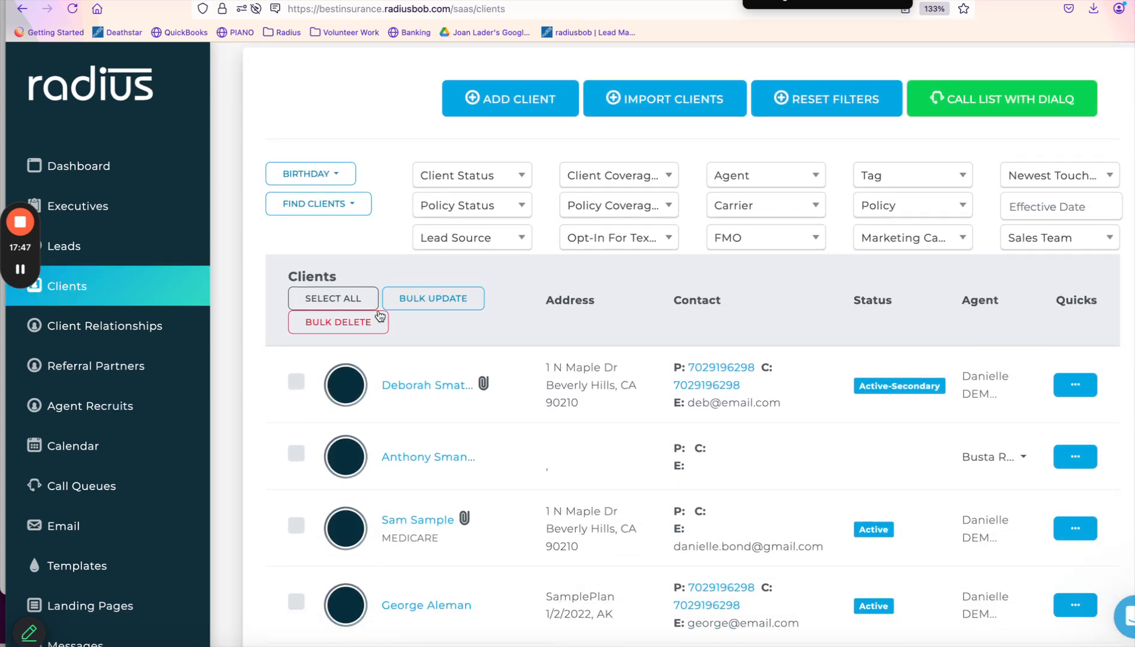
{"action": "left_click", "coordinate": [335, 301]}
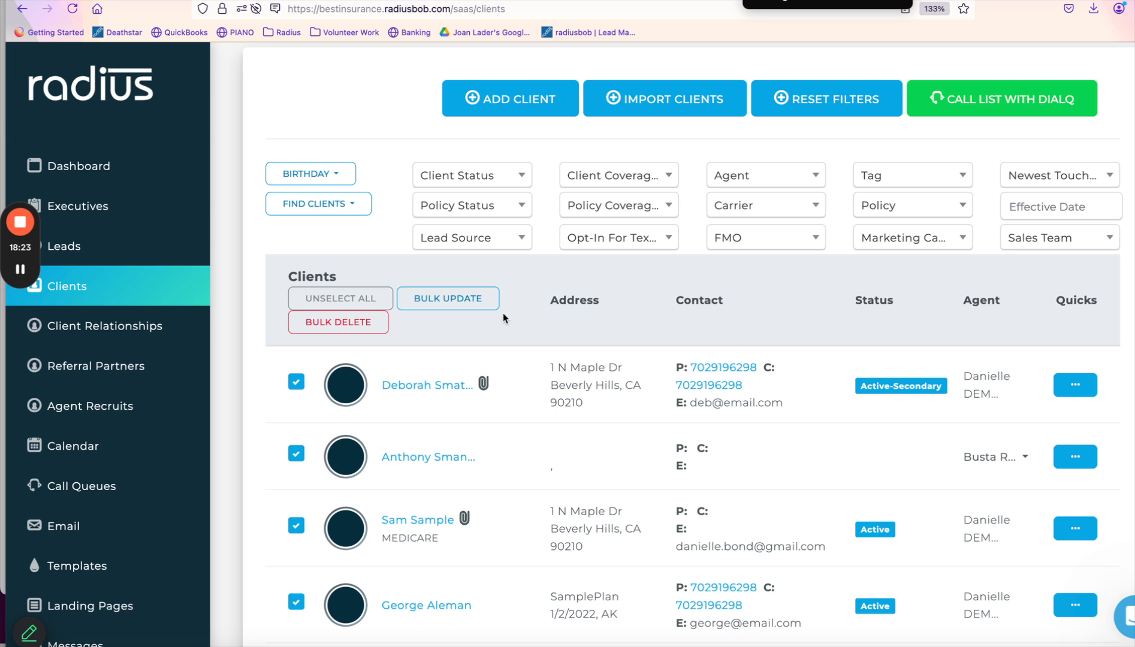
Open the first client's Policies tab, view the first policy's edit form, then close it unsaved.
{"action": "left_click", "coordinate": [474, 374]}
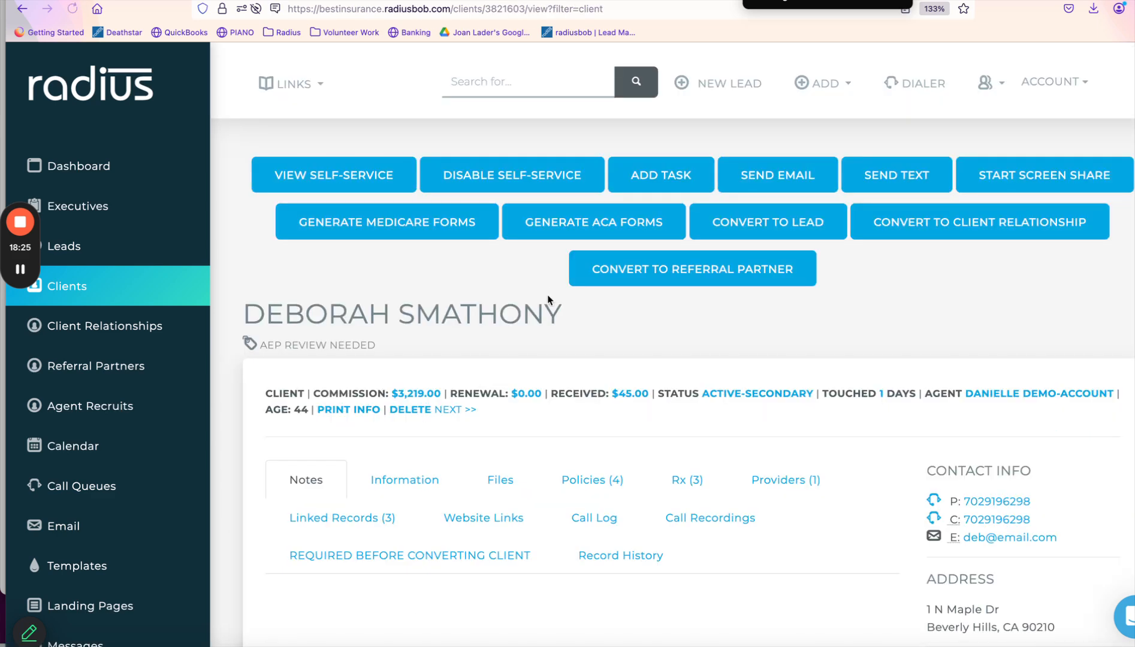
{"action": "left_click", "coordinate": [595, 481]}
{"action": "scroll", "coordinate": [598, 483], "scroll_direction": "down", "scroll_amount": 8}
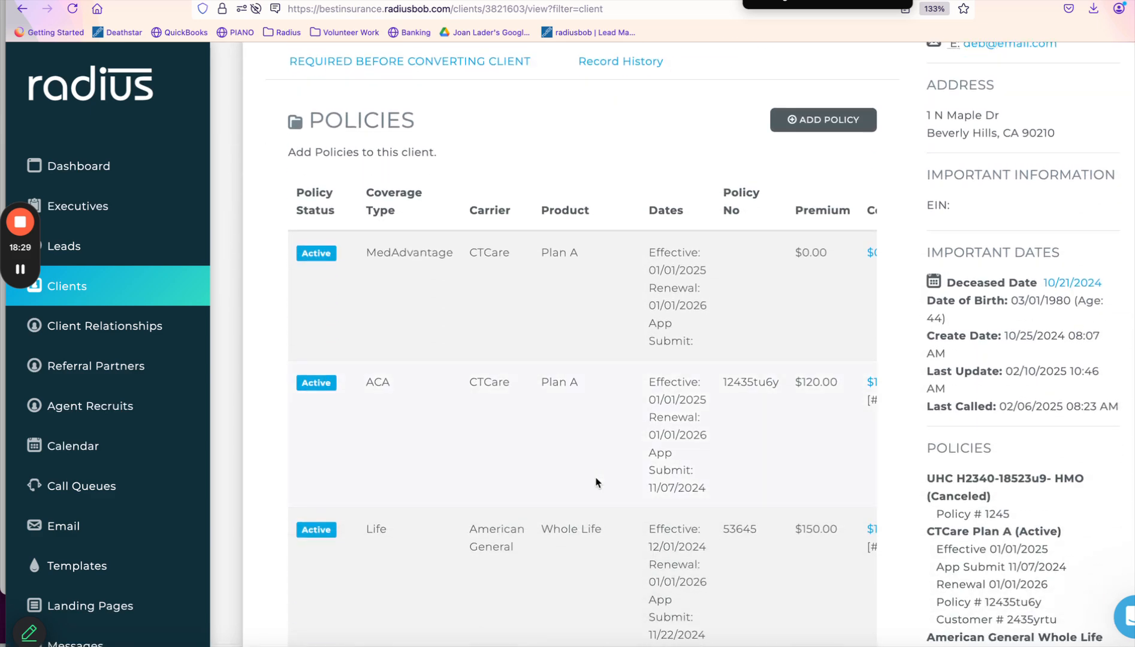
{"action": "scroll", "coordinate": [831, 441], "scroll_direction": "right", "scroll_amount": 2}
{"action": "scroll", "coordinate": [830, 440], "scroll_direction": "right", "scroll_amount": 6}
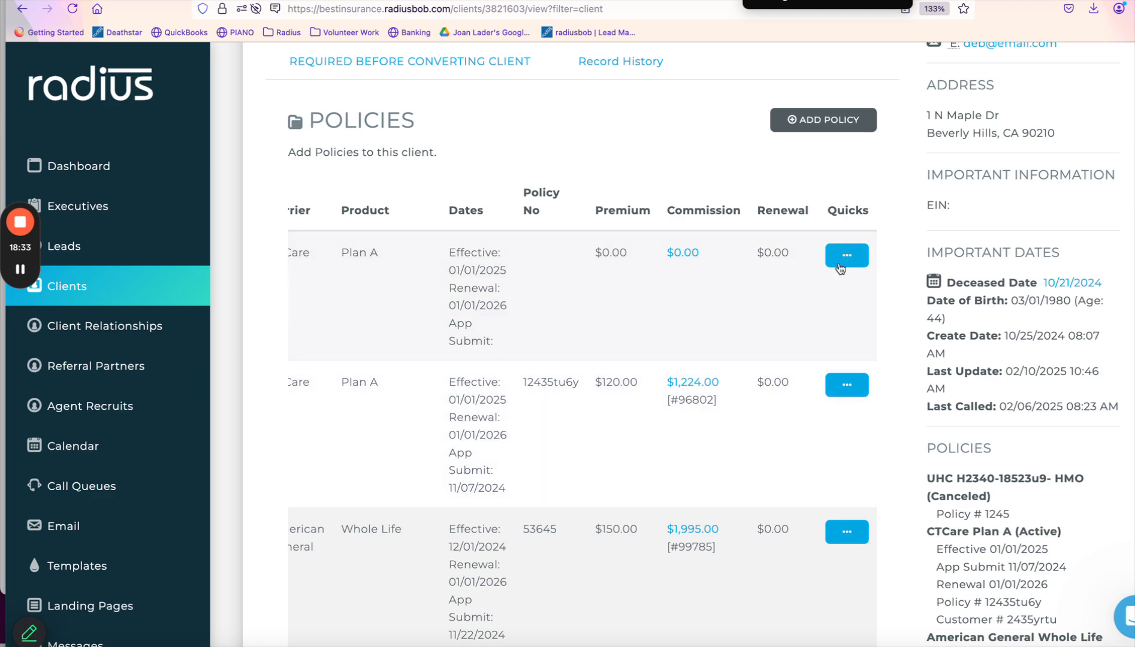
{"action": "left_click", "coordinate": [847, 251]}
{"action": "left_click", "coordinate": [739, 297]}
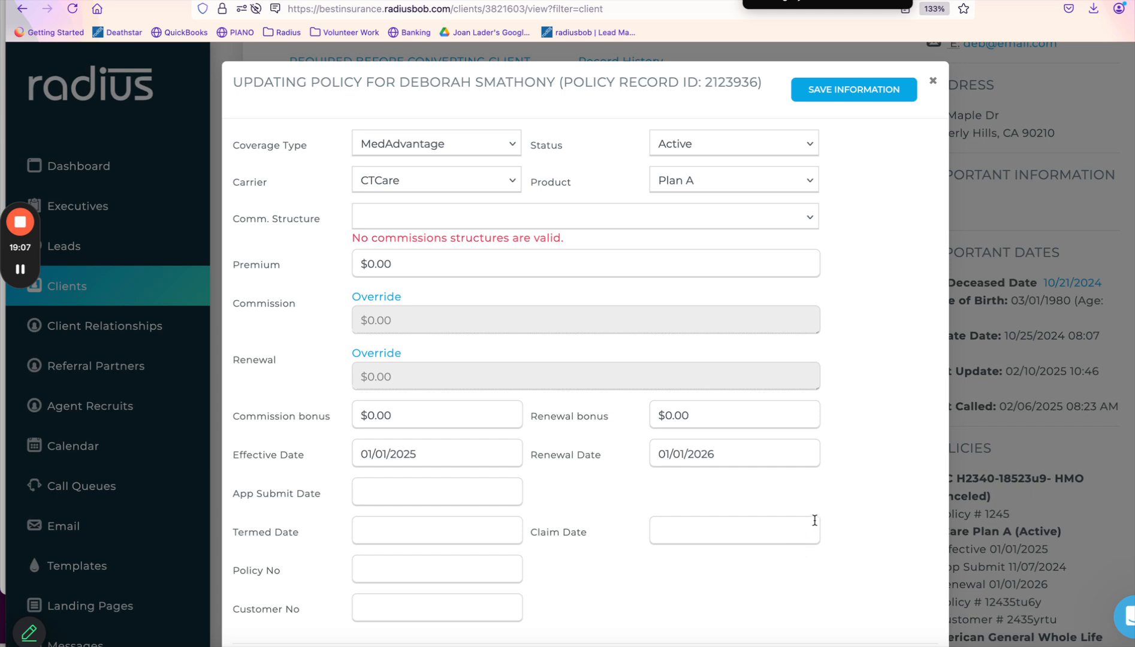
{"action": "left_click", "coordinate": [933, 79]}
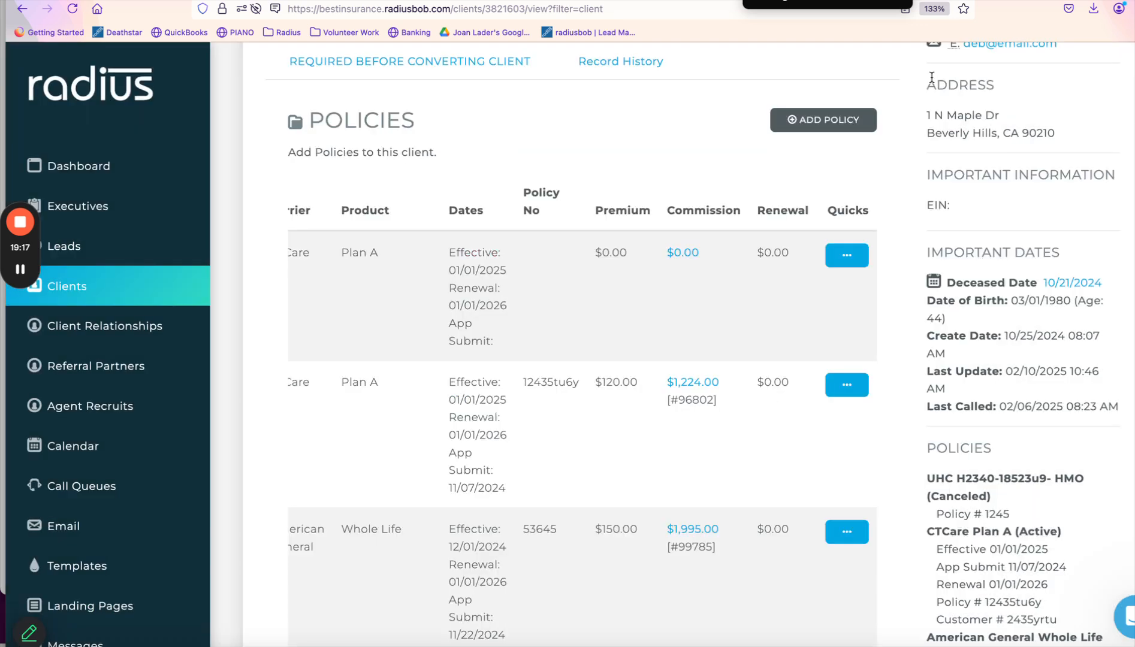
Set the first policy's Policy No to 1234 and status to Canceled, then attempt saving.
{"action": "left_click", "coordinate": [845, 256]}
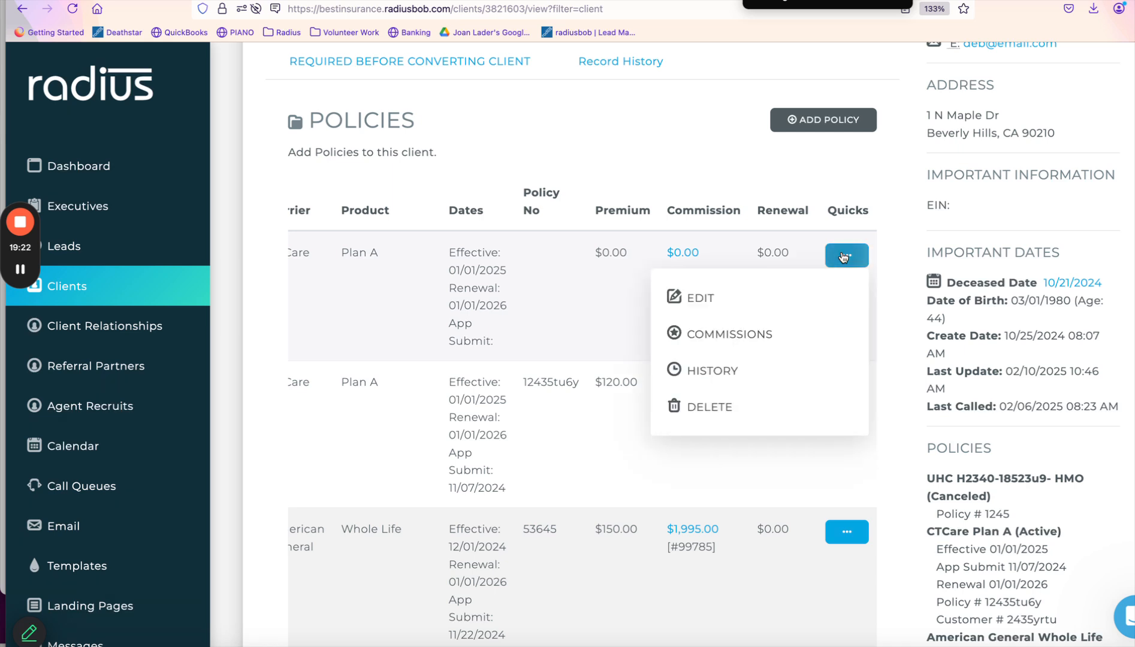
{"action": "left_click", "coordinate": [727, 308]}
{"action": "left_click", "coordinate": [410, 570]}
{"action": "type", "text": "1234"}
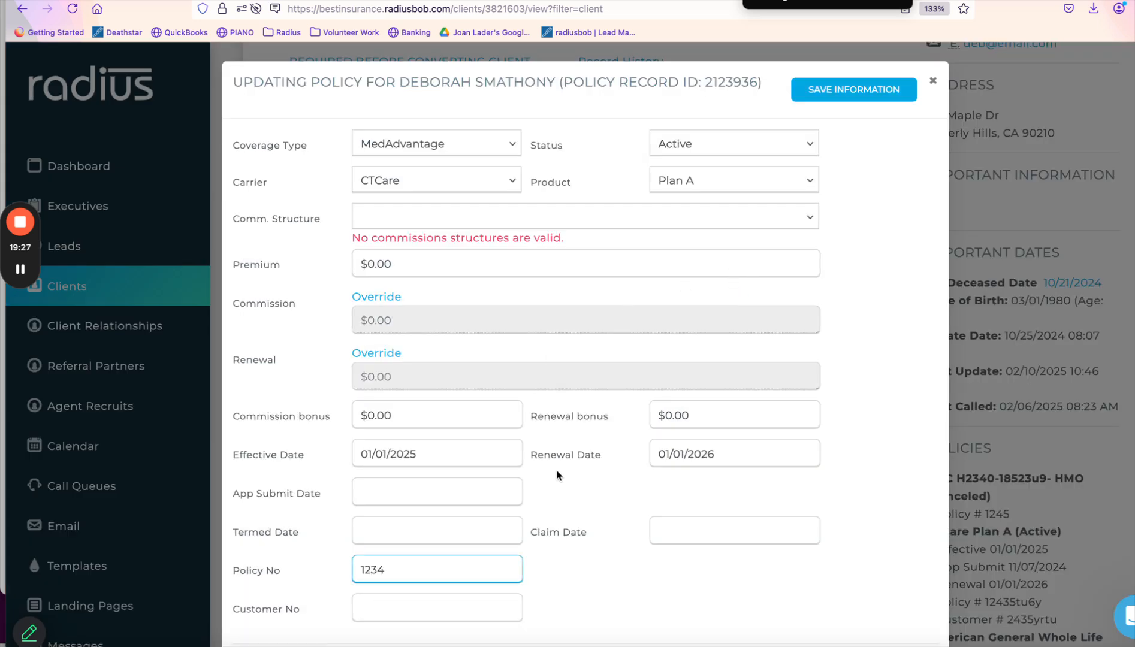
{"action": "left_click", "coordinate": [756, 144]}
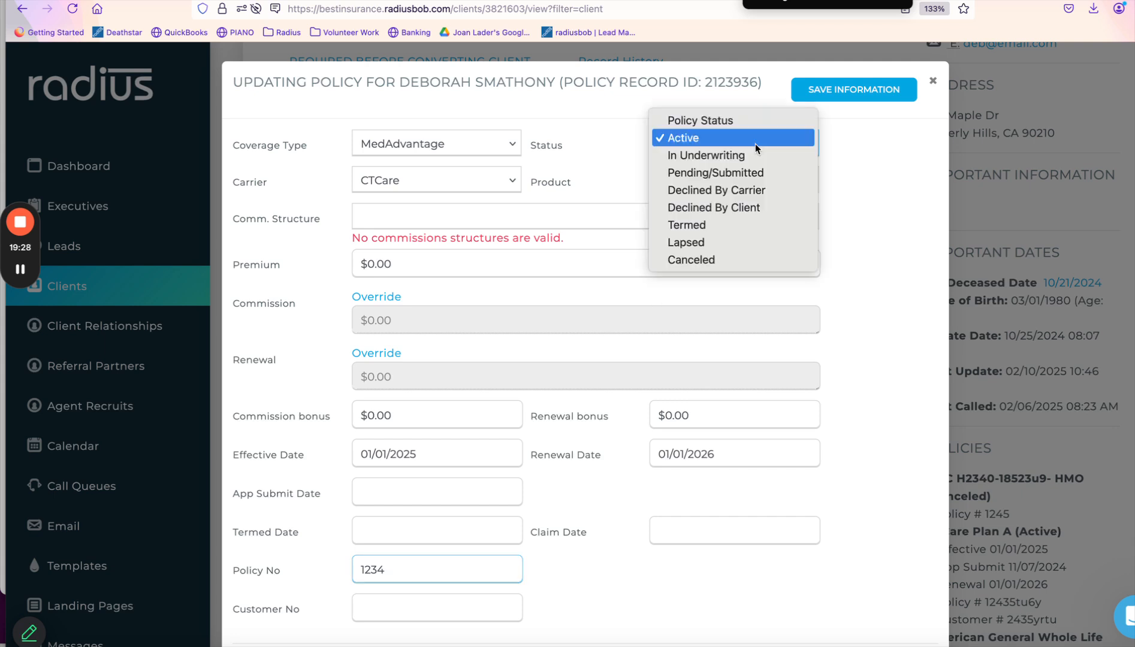
{"action": "left_click", "coordinate": [728, 259]}
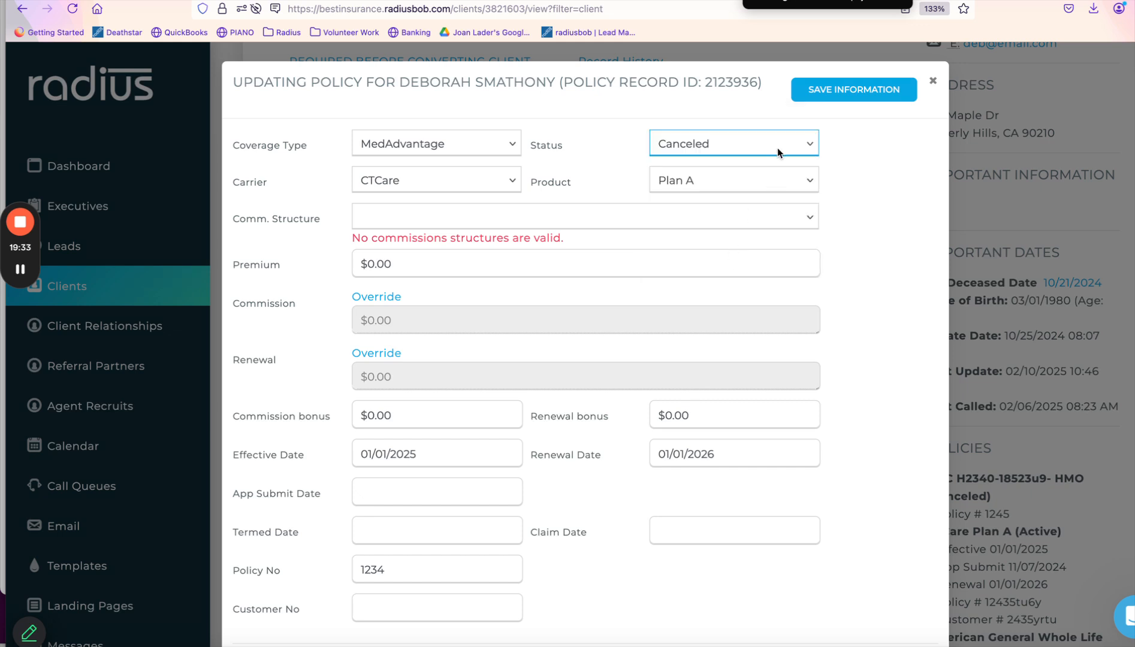
{"action": "left_click", "coordinate": [839, 95]}
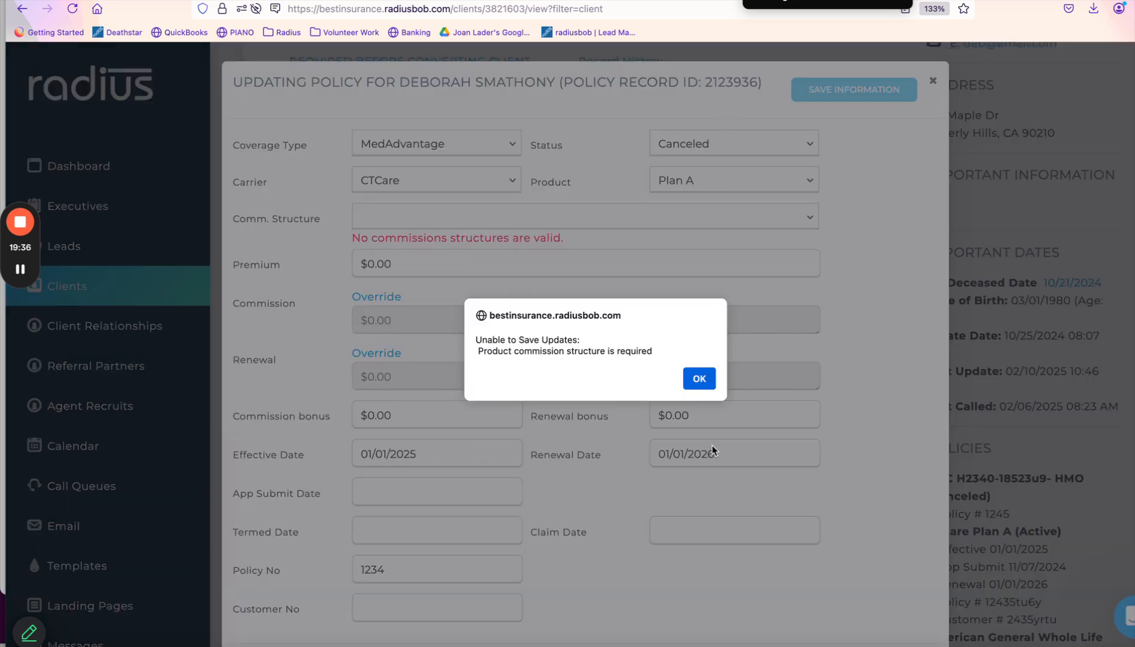
{"action": "left_click", "coordinate": [708, 382]}
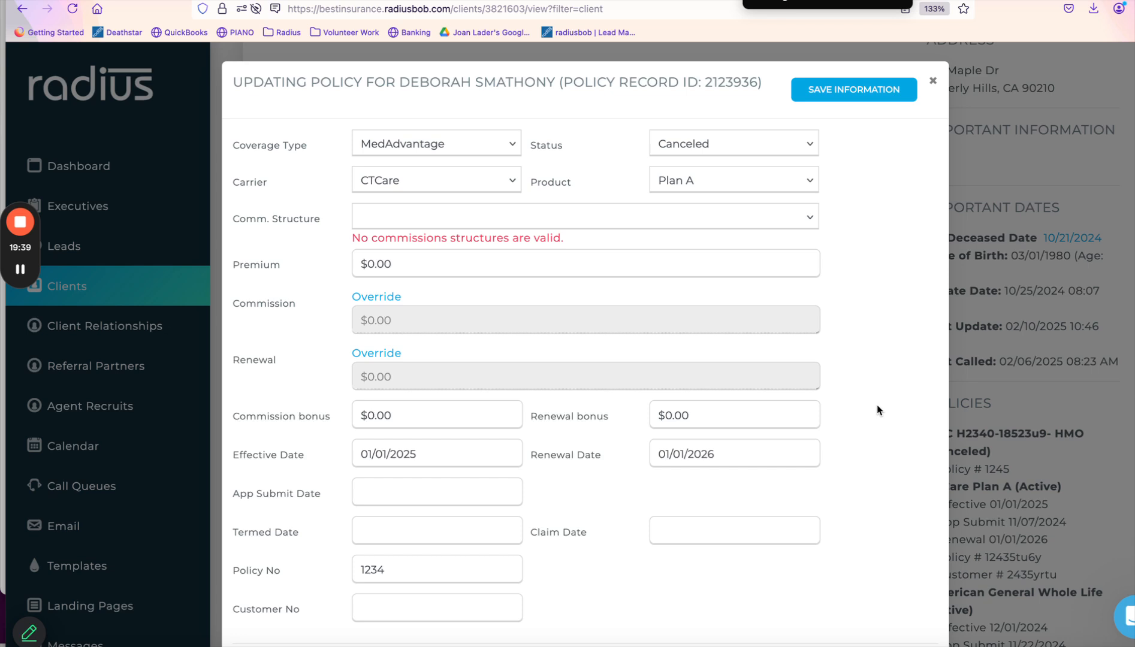
Set Sell Type to New To Medicare and retry saving, dismissing the repeated commission error.
{"action": "scroll", "coordinate": [879, 410], "scroll_direction": "down", "scroll_amount": 5}
{"action": "left_click", "coordinate": [760, 471]}
{"action": "left_click", "coordinate": [753, 519]}
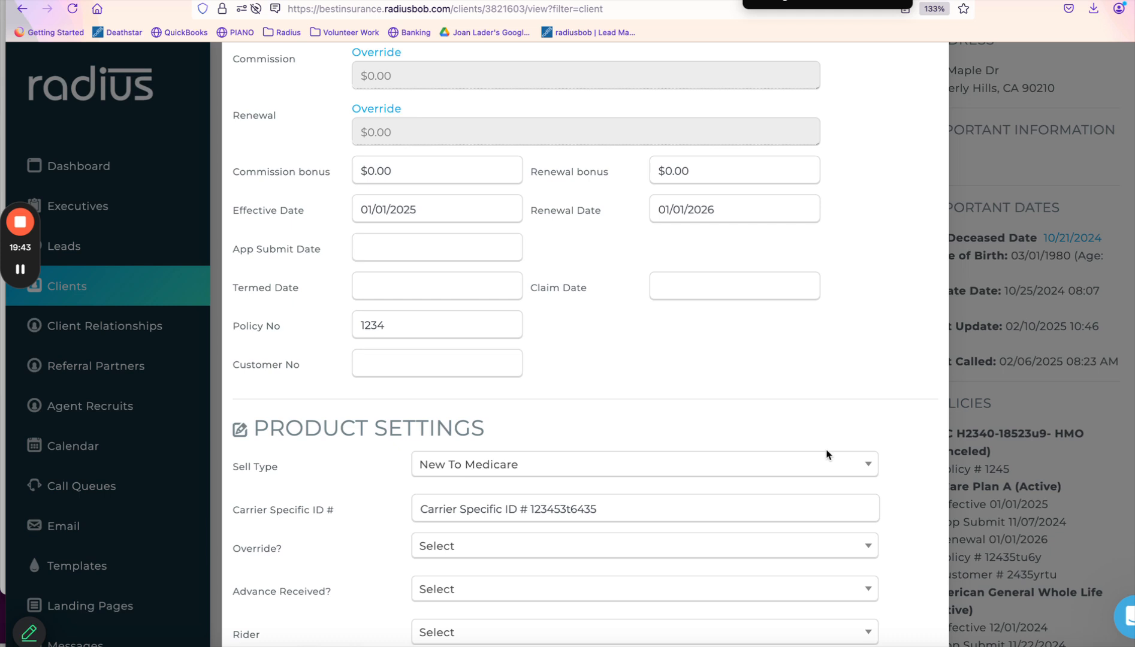
{"action": "scroll", "coordinate": [886, 292], "scroll_direction": "up", "scroll_amount": 5}
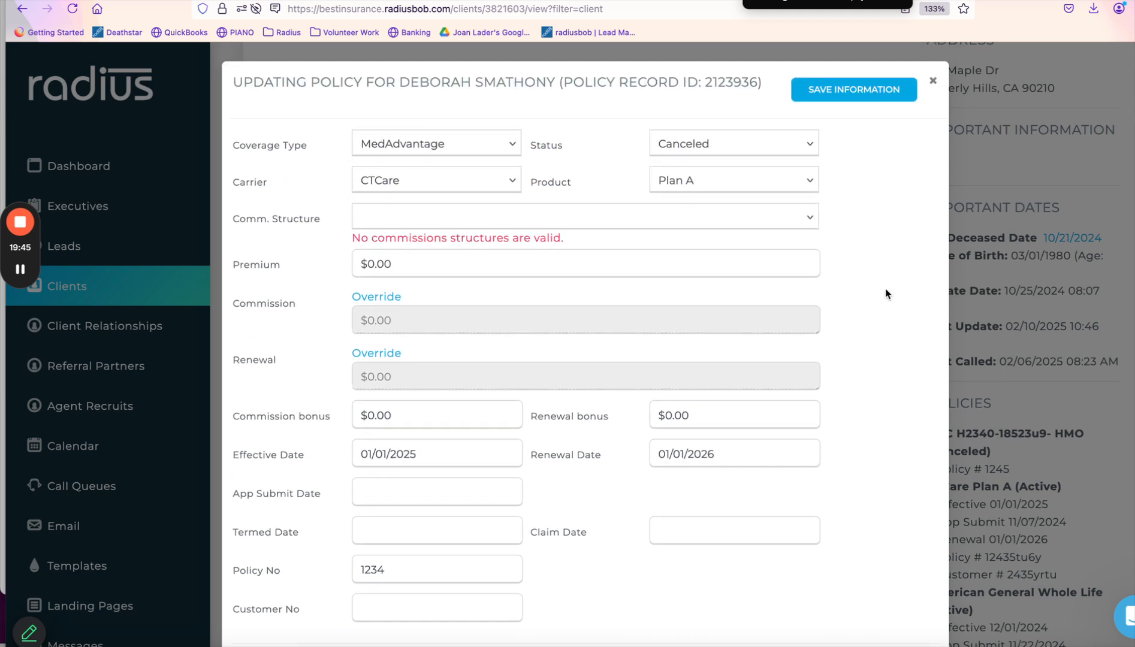
{"action": "left_click", "coordinate": [863, 94]}
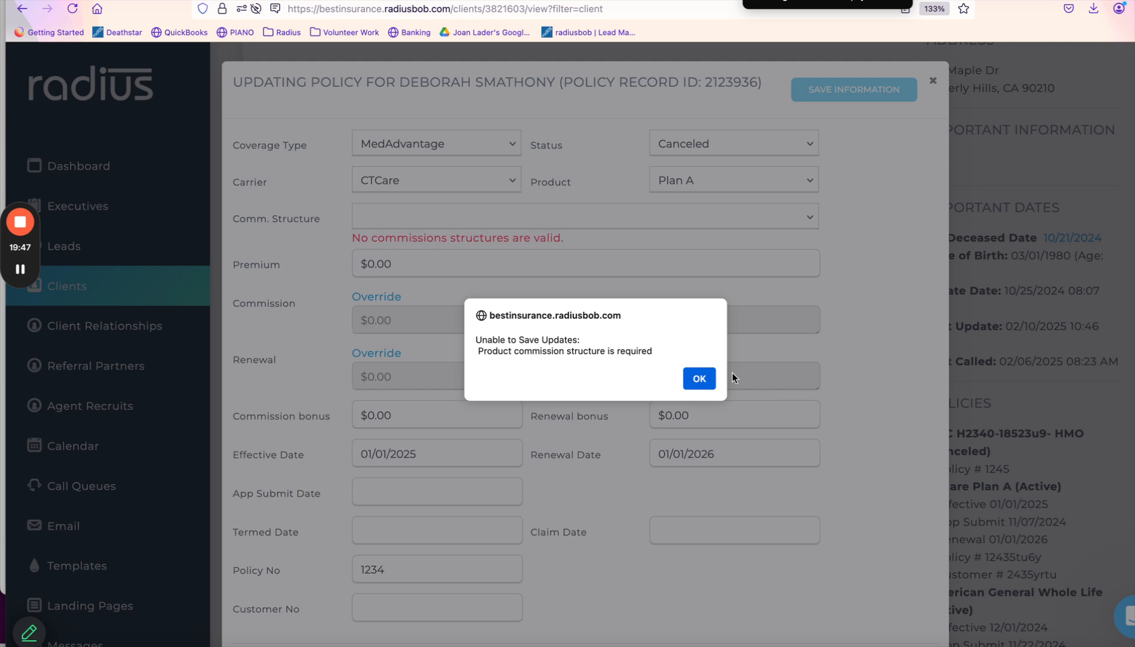
{"action": "left_click", "coordinate": [697, 379]}
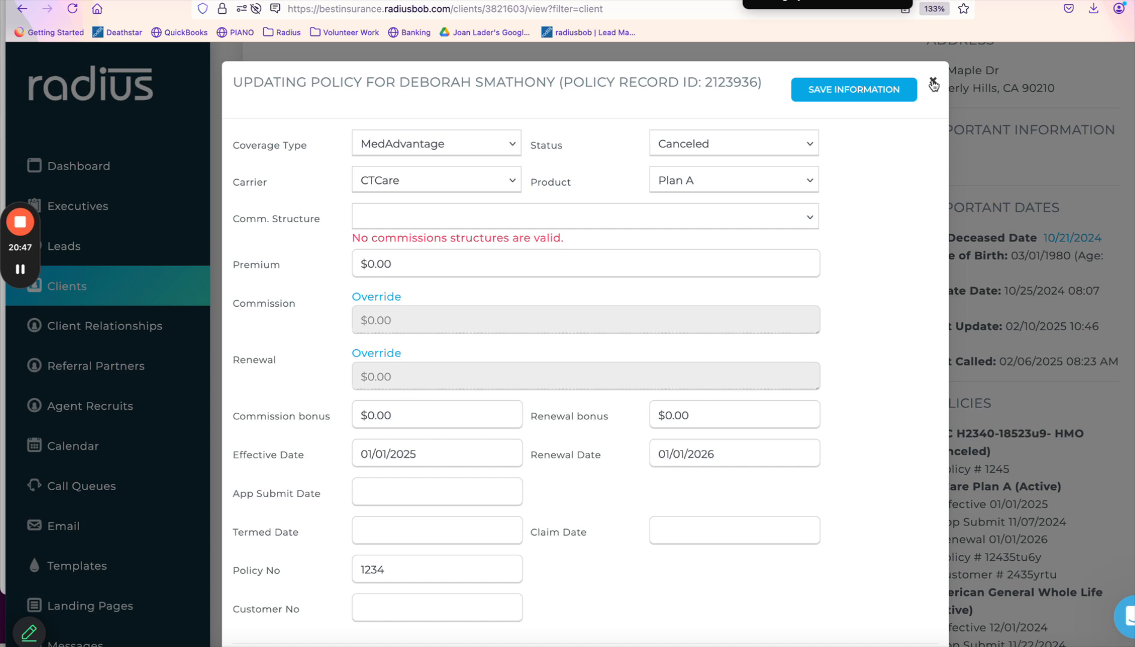
Close the canceled policy's edit form and open the actions menu for the active Plan A policy.
{"action": "left_click", "coordinate": [934, 84]}
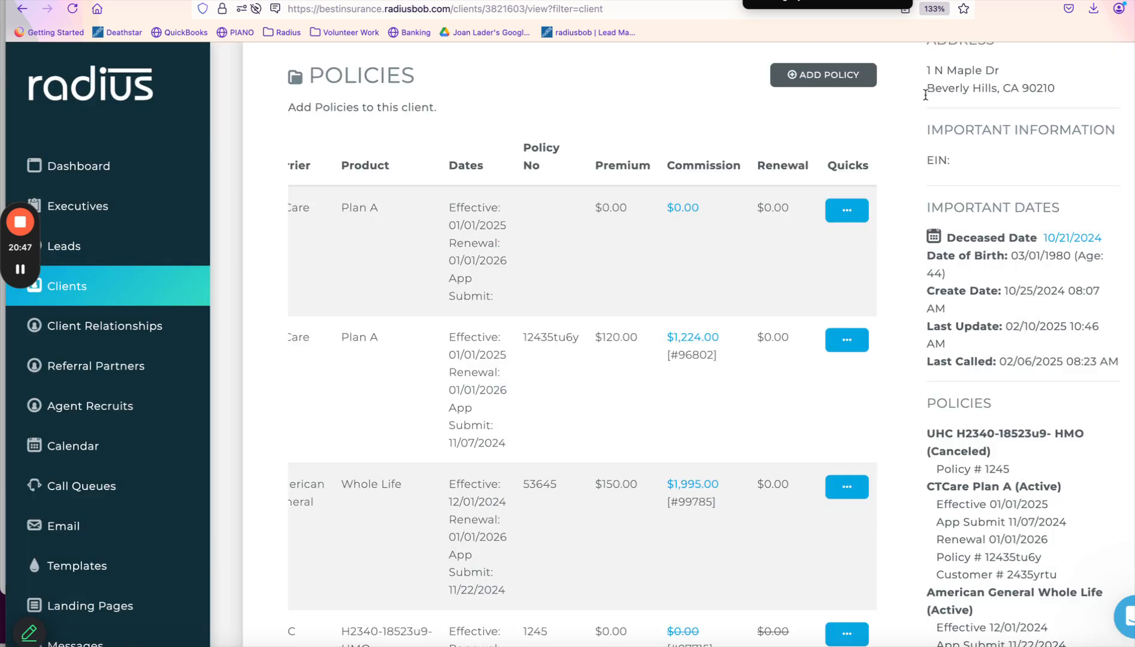
{"action": "left_click", "coordinate": [847, 340]}
Edit the active CTCare Plan A policy to set Sell Type New To Medicare and Household Discount Yes.
{"action": "left_click", "coordinate": [723, 385]}
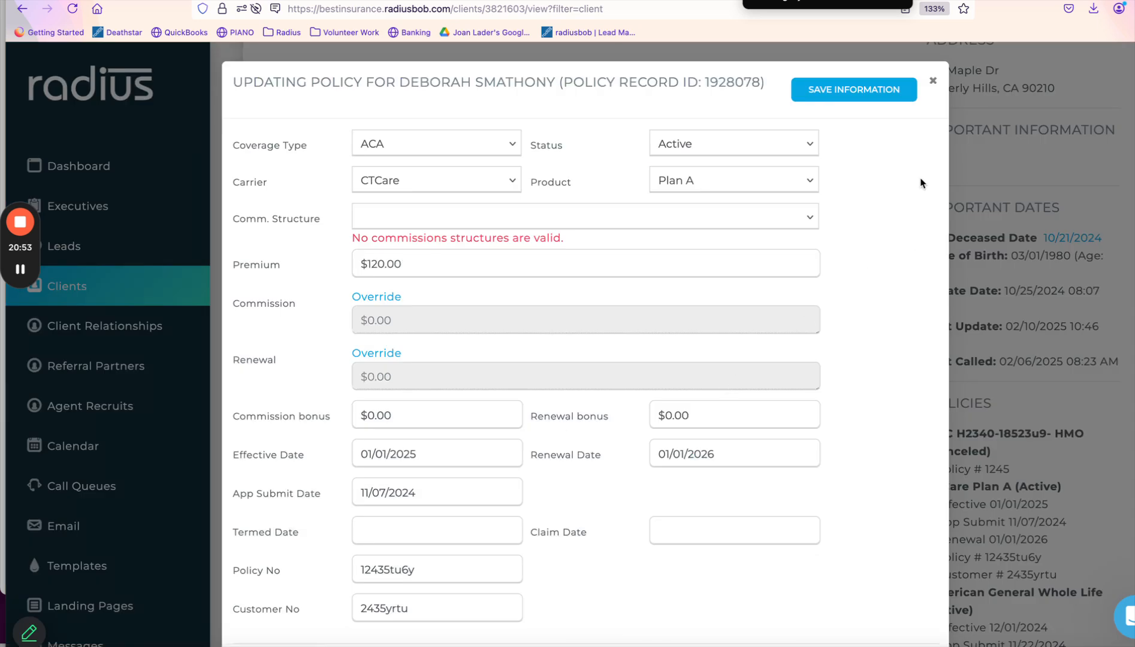
{"action": "scroll", "coordinate": [880, 306], "scroll_direction": "down", "scroll_amount": 3}
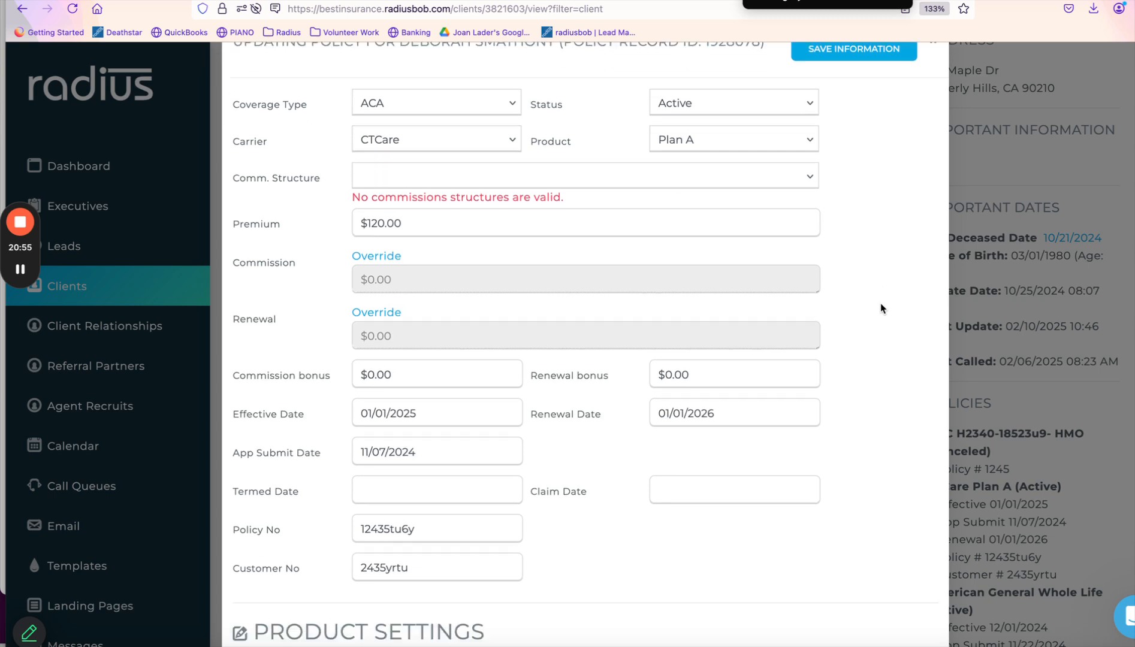
{"action": "scroll", "coordinate": [881, 308], "scroll_direction": "down", "scroll_amount": 5}
{"action": "left_click", "coordinate": [848, 339]}
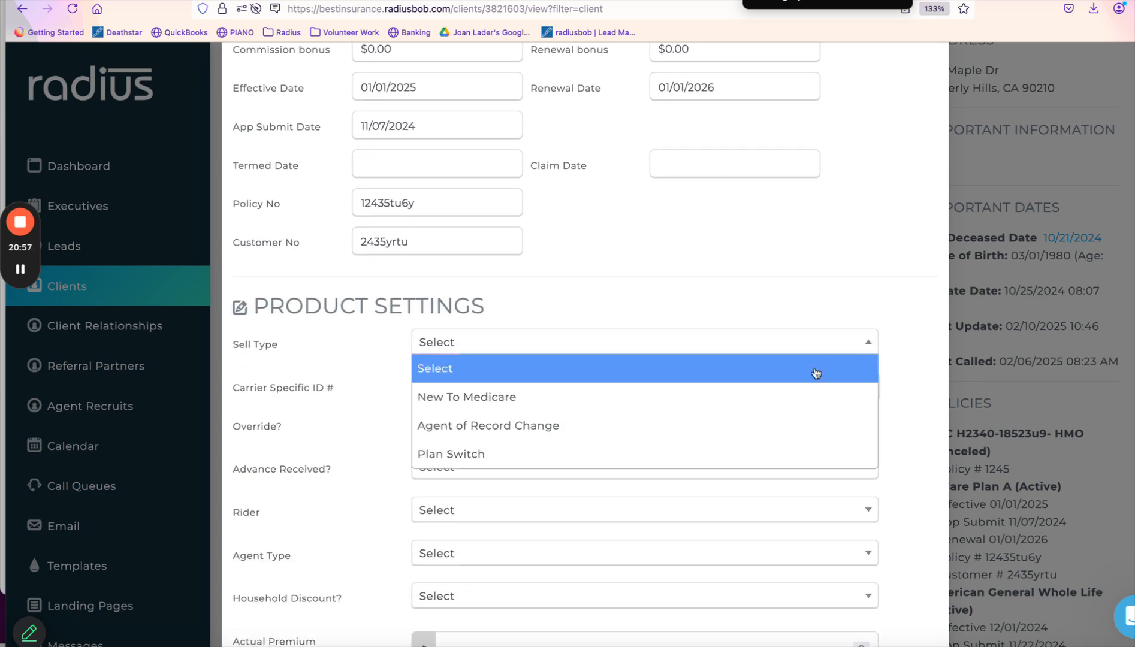
{"action": "left_click", "coordinate": [793, 403]}
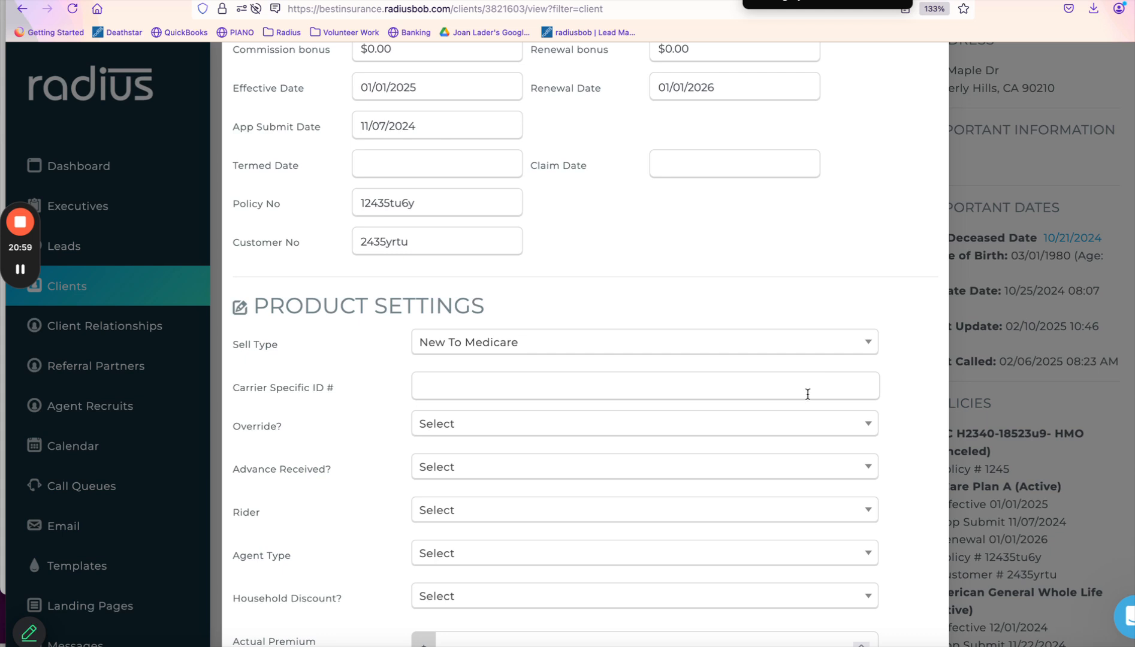
{"action": "left_click", "coordinate": [667, 600]}
{"action": "left_click", "coordinate": [667, 547]}
{"action": "scroll", "coordinate": [667, 549], "scroll_direction": "down", "scroll_amount": 1}
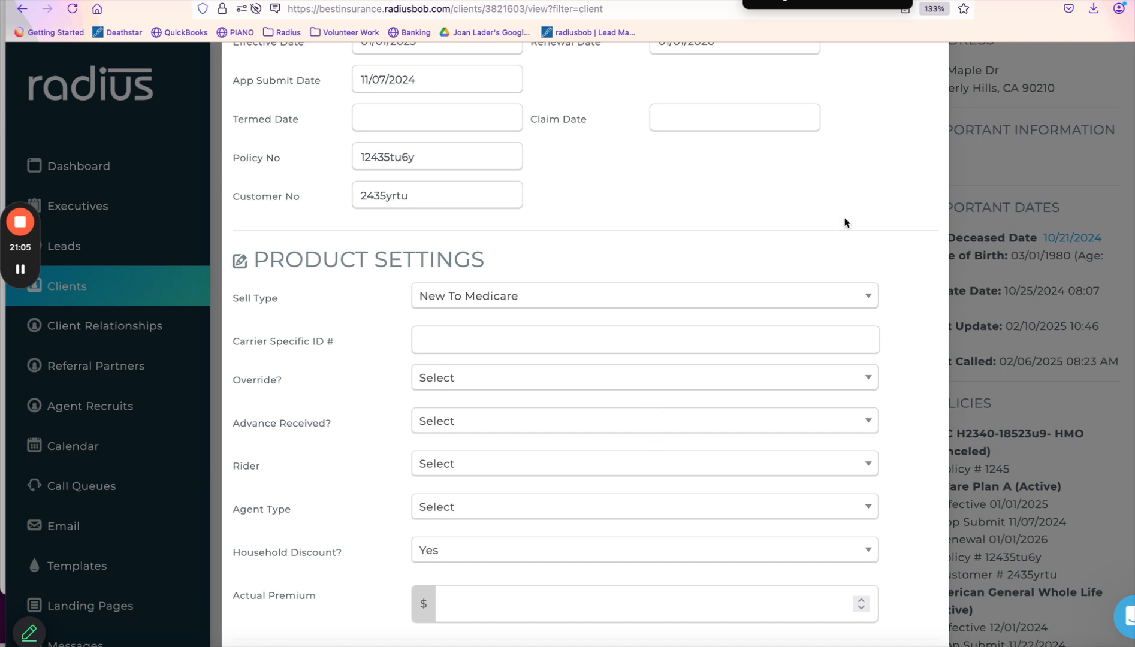
{"action": "scroll", "coordinate": [858, 195], "scroll_direction": "up", "scroll_amount": 8}
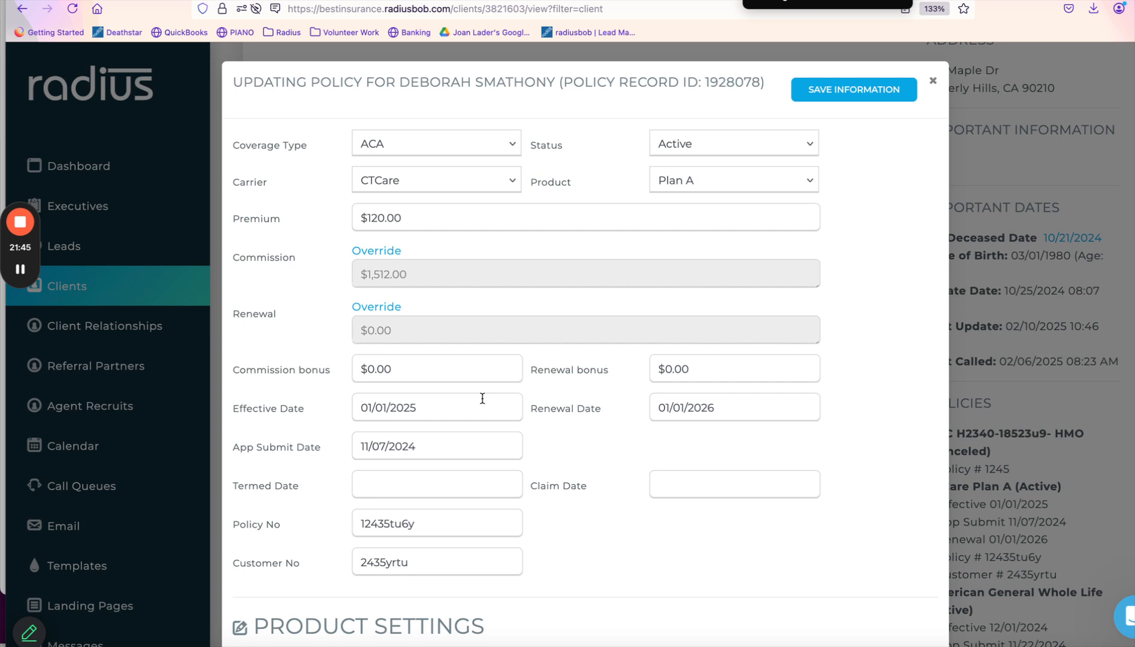
Inspect the App Submit and Effective Date calendars, then close the policy dialog.
{"action": "left_click", "coordinate": [450, 446]}
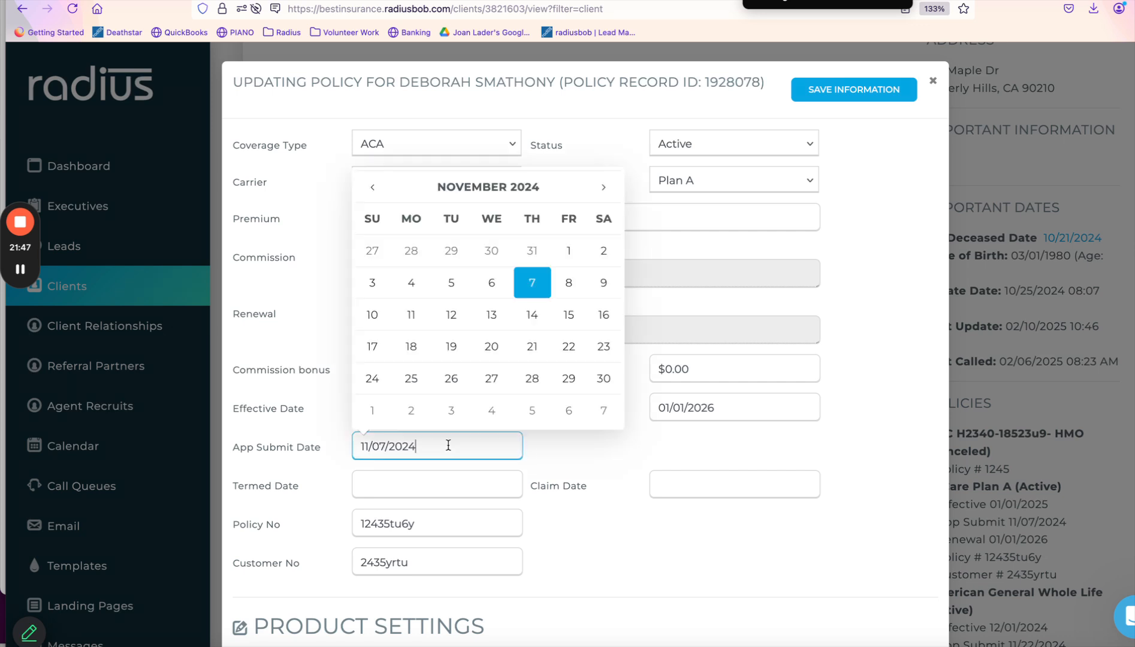
{"action": "left_click_drag", "start_coordinate": [321, 447], "coordinate": [229, 445]}
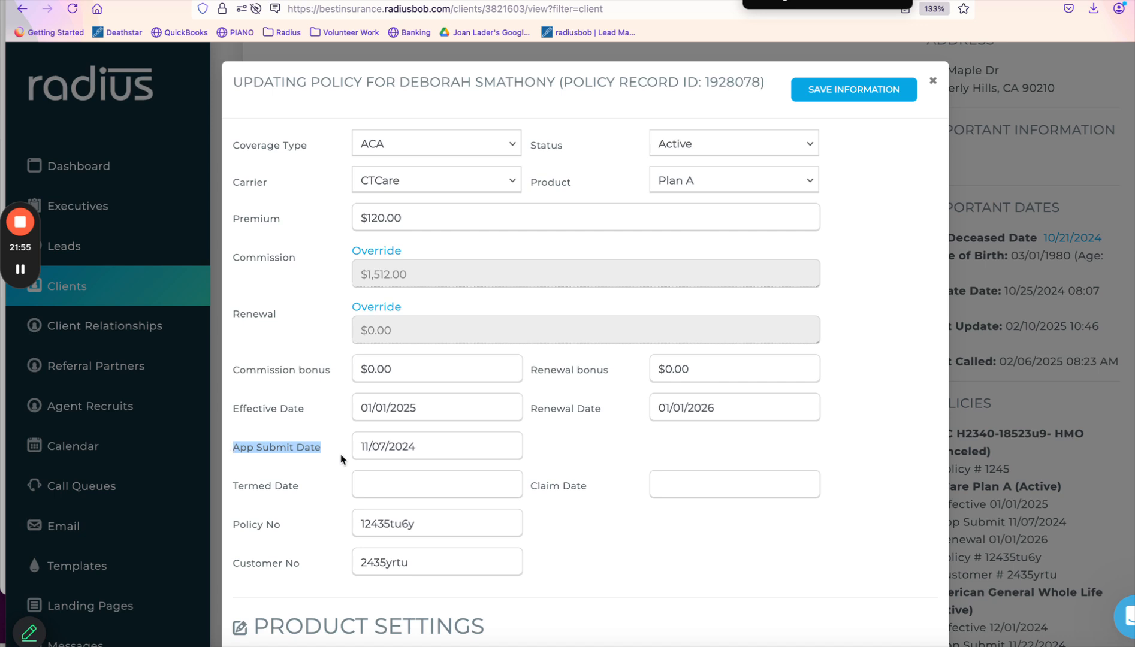
{"action": "left_click", "coordinate": [458, 444]}
{"action": "left_click_drag", "start_coordinate": [454, 444], "coordinate": [327, 437]}
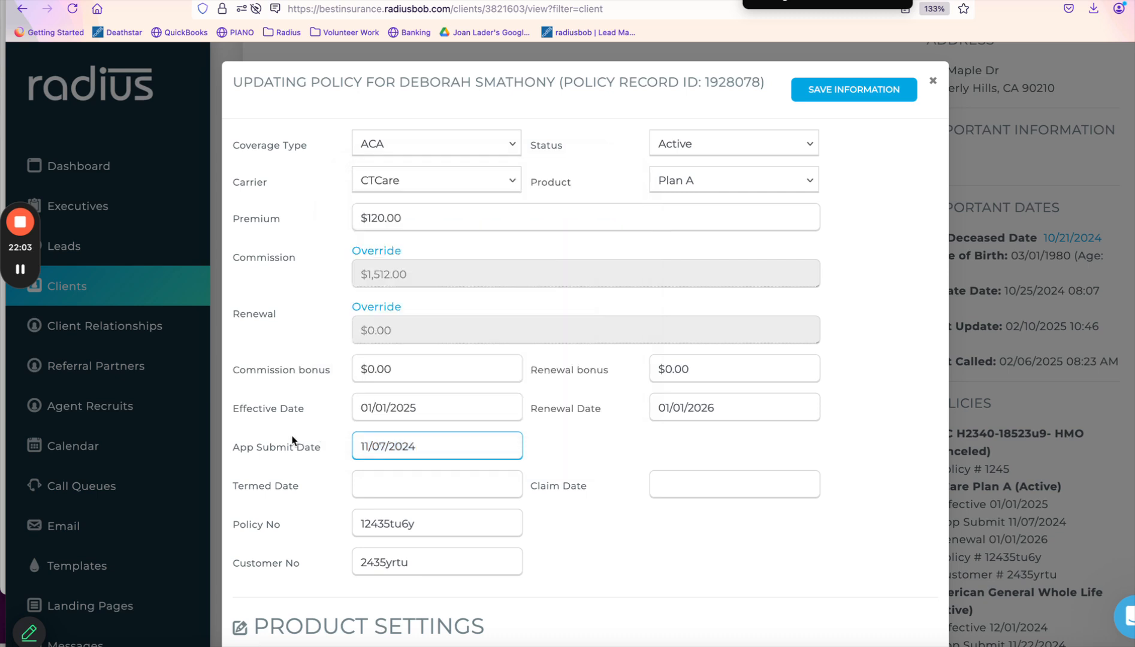
{"action": "left_click", "coordinate": [302, 434]}
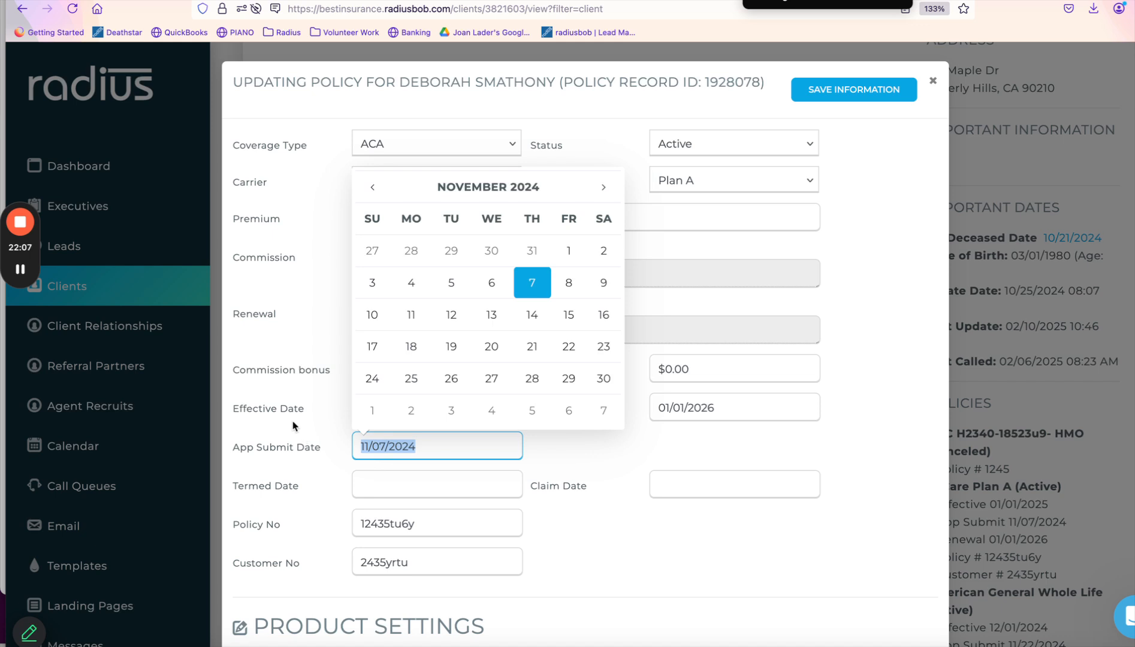
{"action": "left_click", "coordinate": [291, 414]}
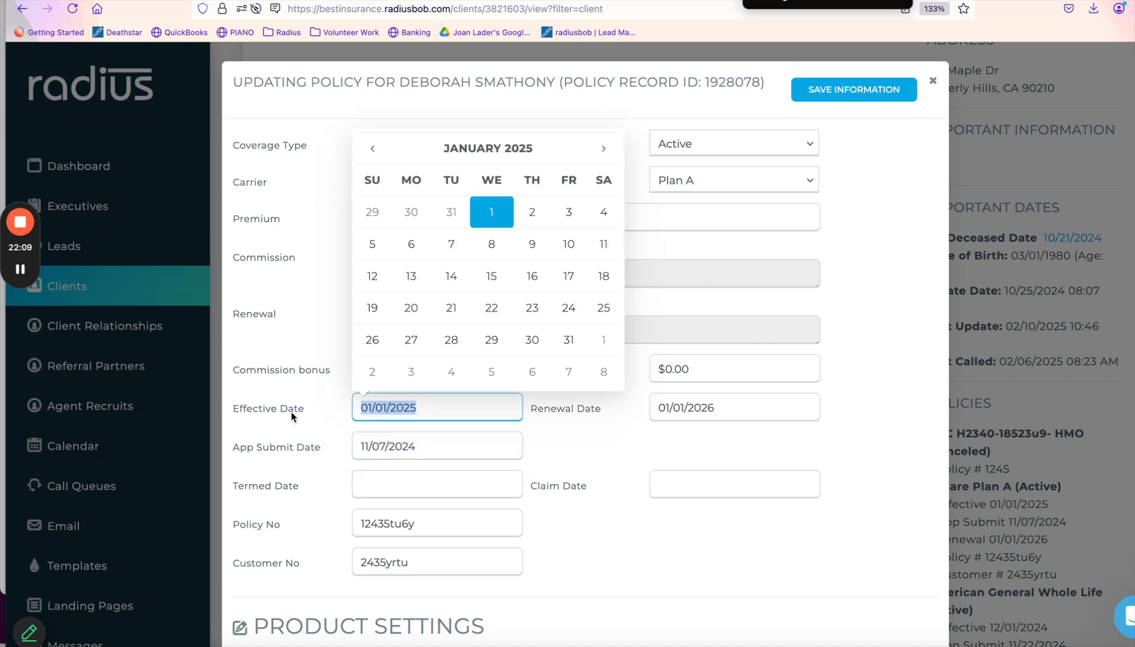
{"action": "left_click", "coordinate": [294, 446]}
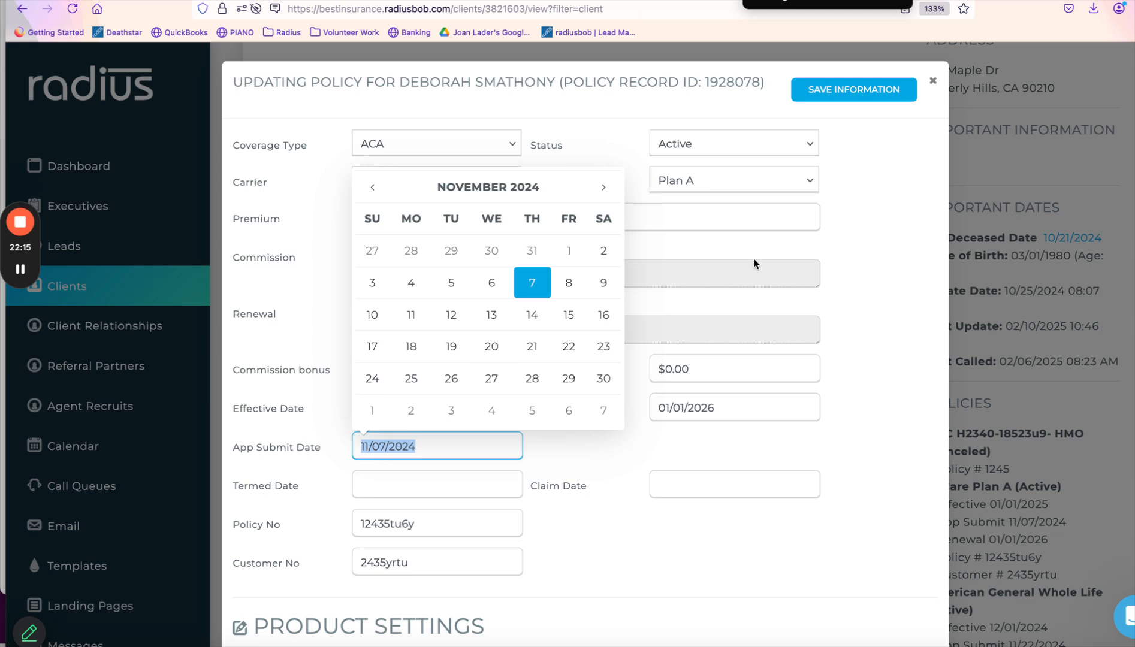
{"action": "left_click", "coordinate": [936, 82]}
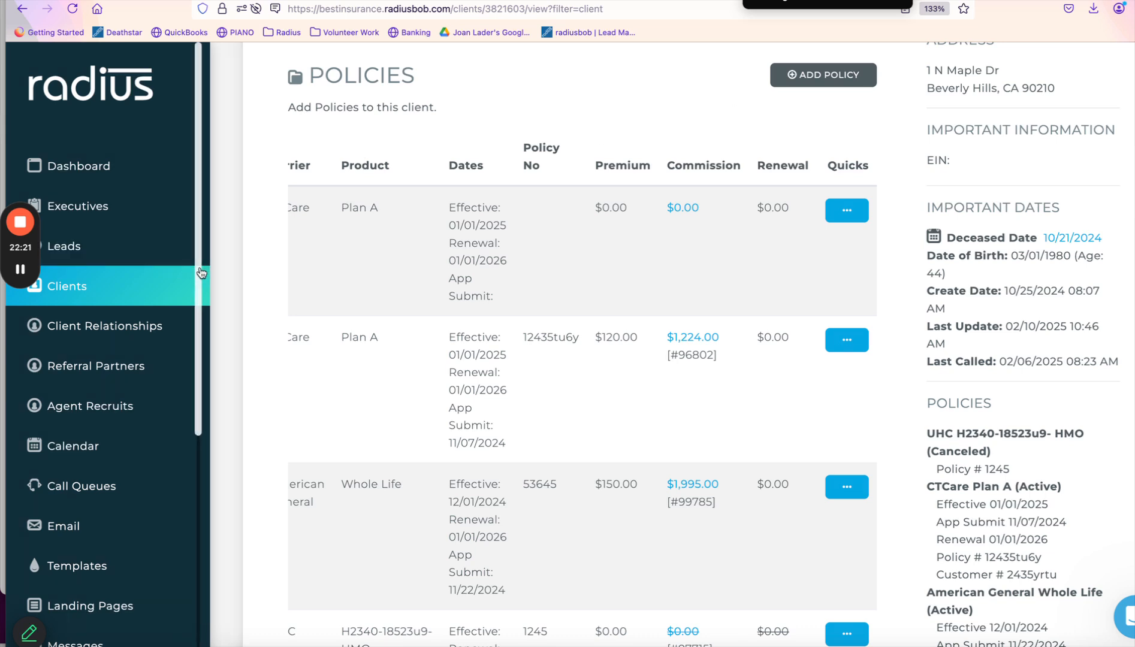
From Commissions, start an Import From File with CTCare as the carrier and browse for the statement.
{"action": "scroll", "coordinate": [182, 423], "scroll_direction": "down", "scroll_amount": 3}
{"action": "scroll", "coordinate": [182, 423], "scroll_direction": "down", "scroll_amount": 4}
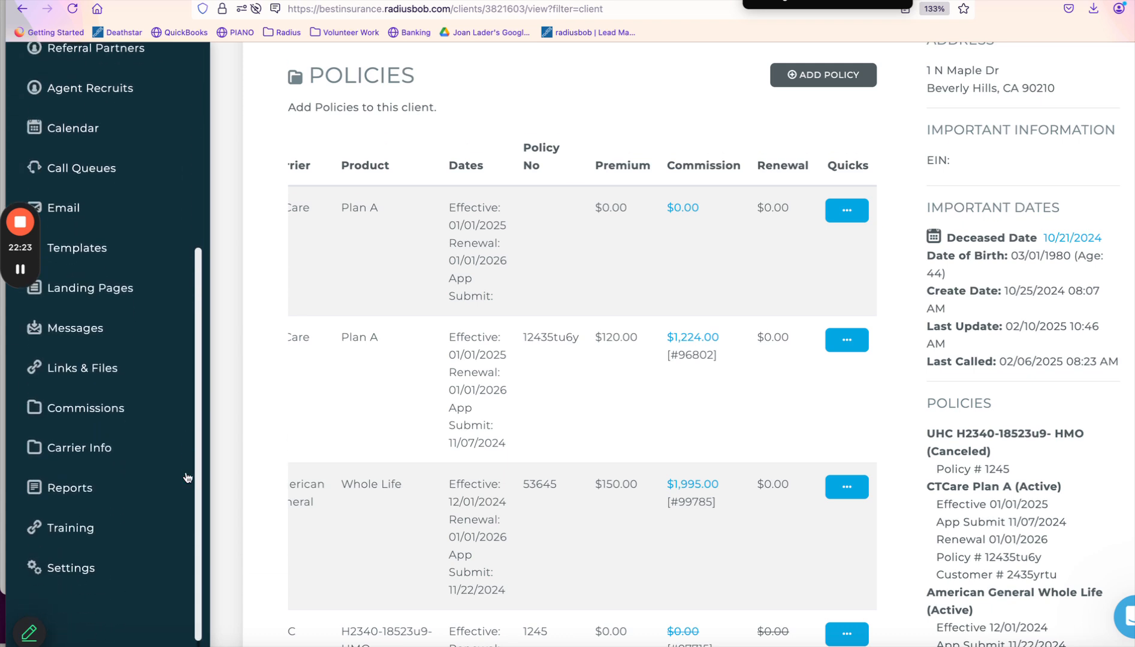
{"action": "left_click", "coordinate": [94, 412]}
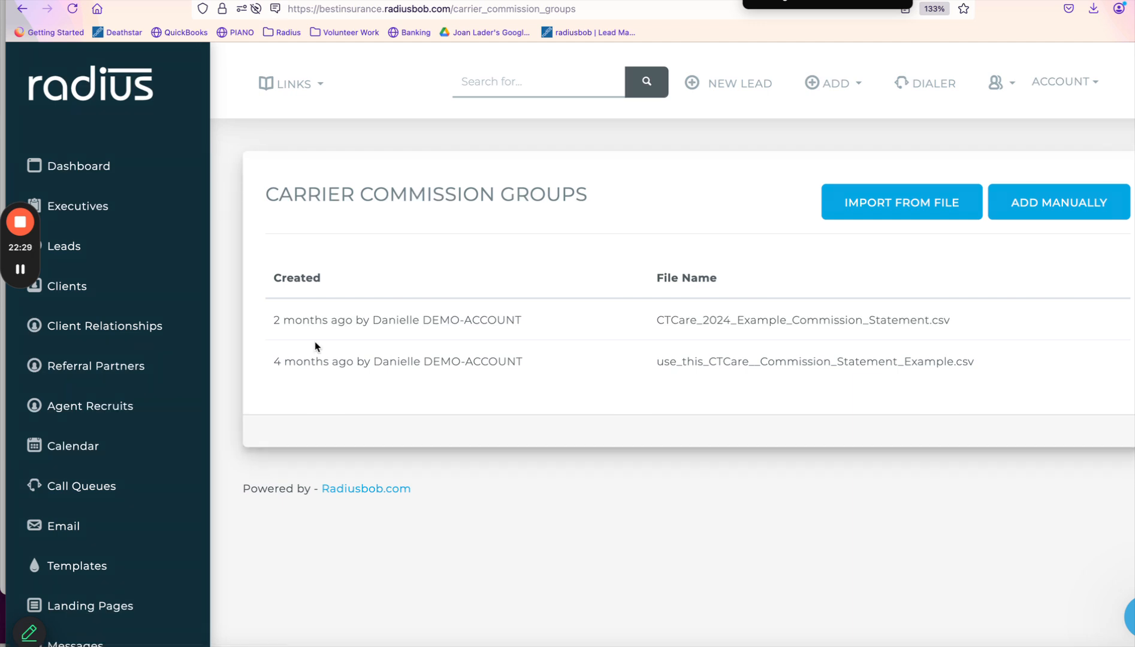
{"action": "left_click", "coordinate": [922, 216]}
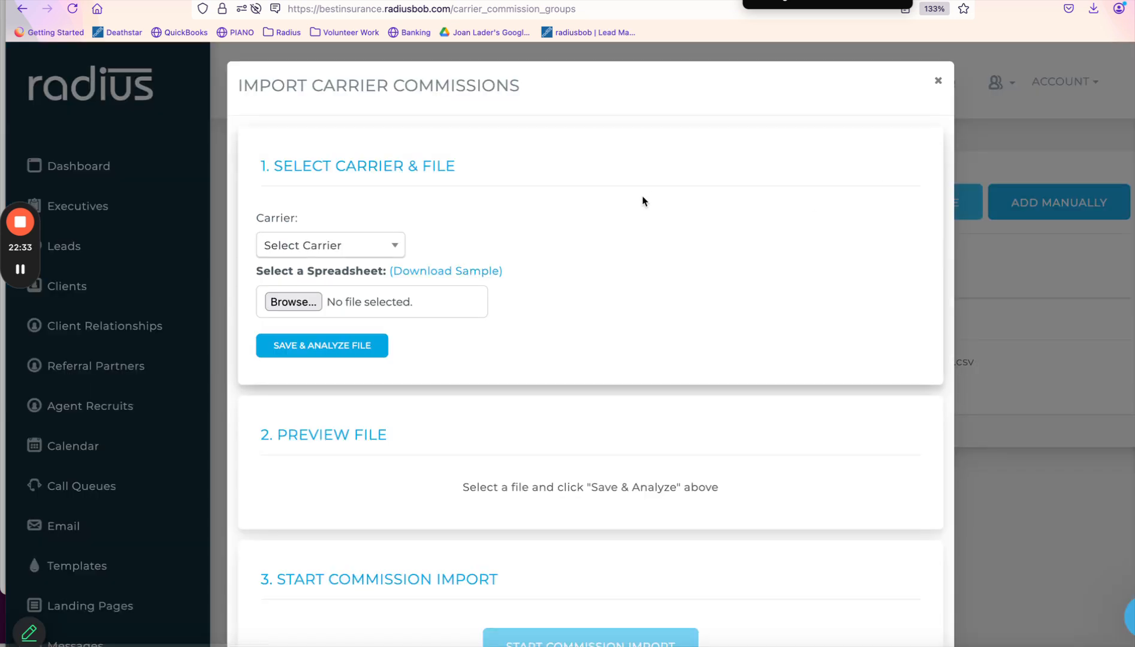
{"action": "left_click", "coordinate": [332, 246]}
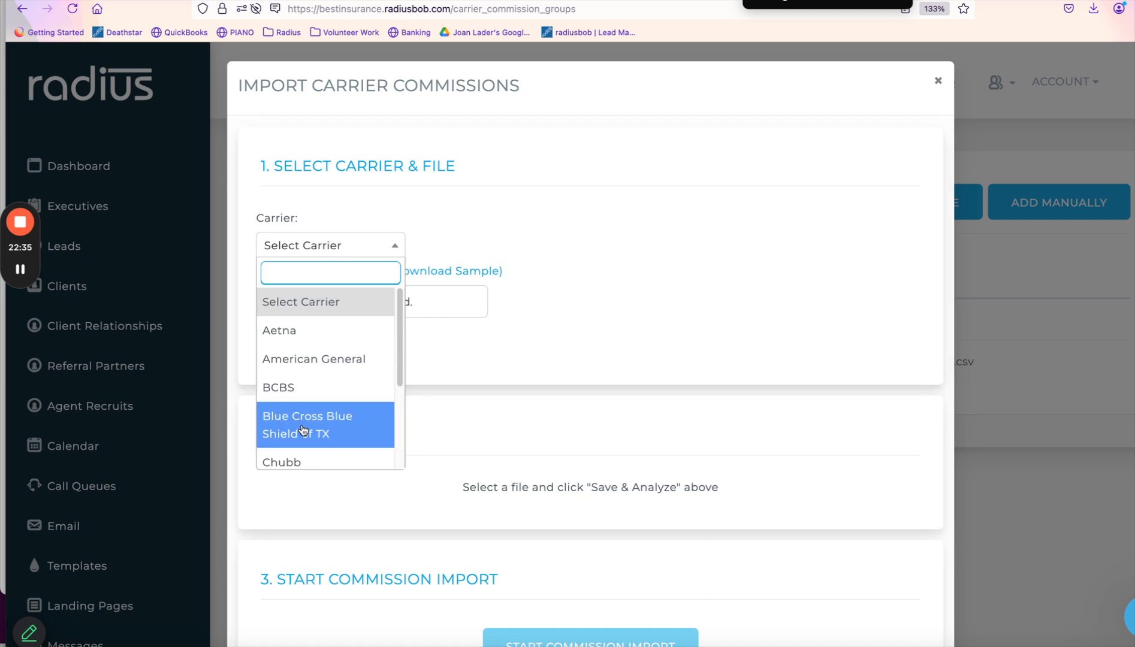
{"action": "type", "text": "ct"}
{"action": "left_click", "coordinate": [324, 327]}
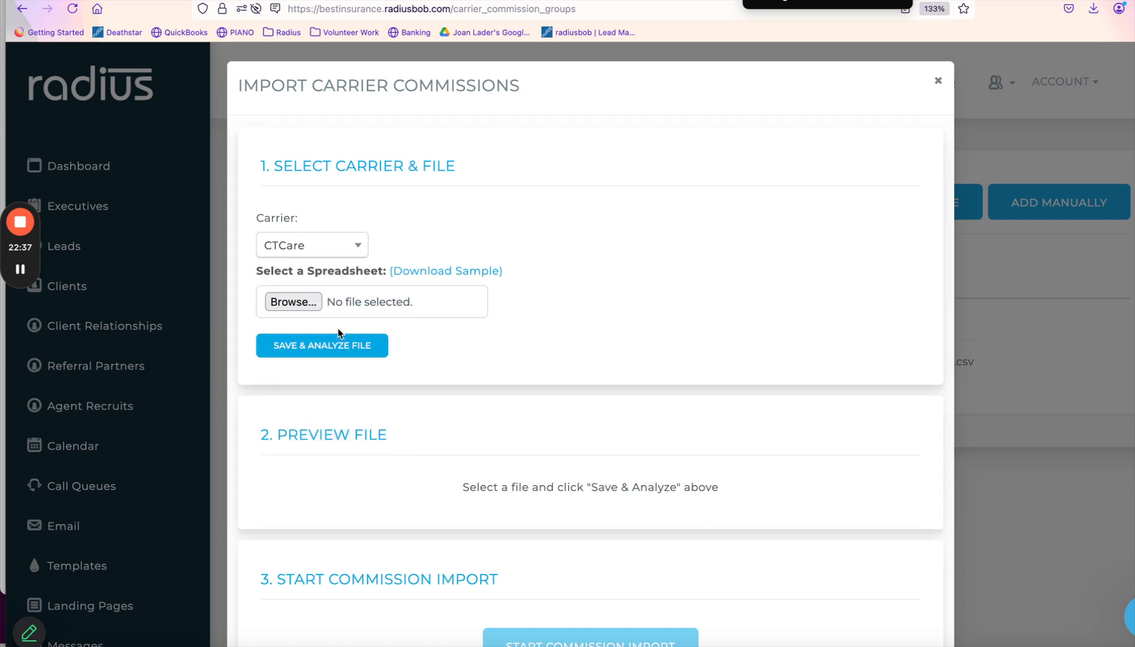
{"action": "left_click", "coordinate": [302, 303]}
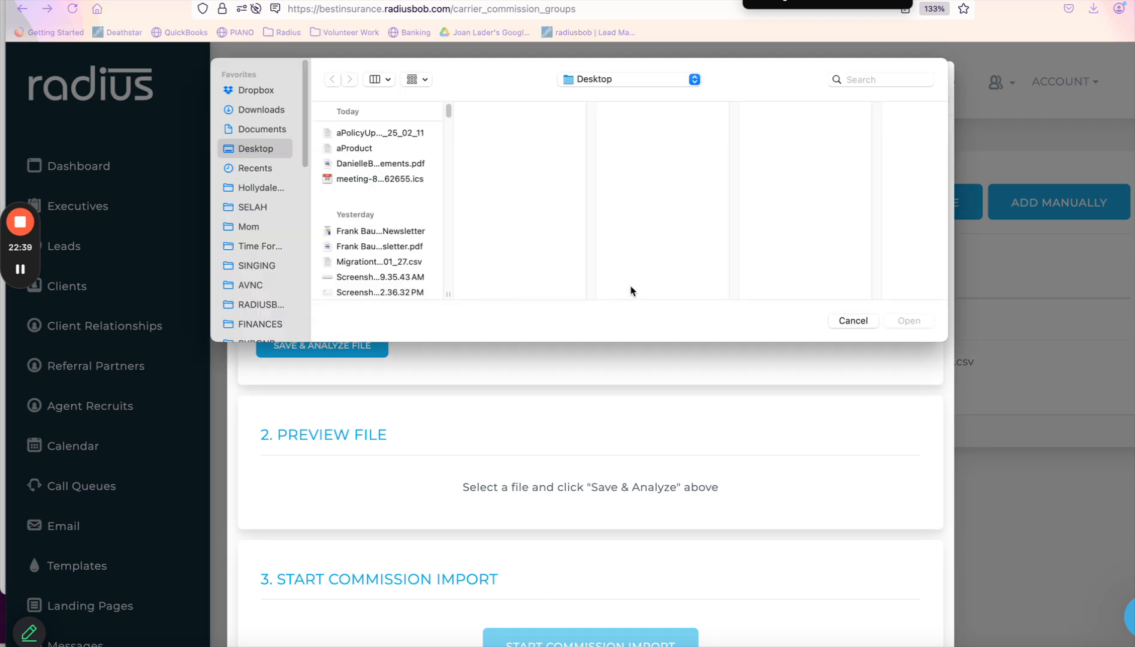
Find the 'use this' CTCare commission statement CSV in RADIUSBOB and load it for analysis.
{"action": "left_click", "coordinate": [881, 81]}
{"action": "type", "text": "usethis"}
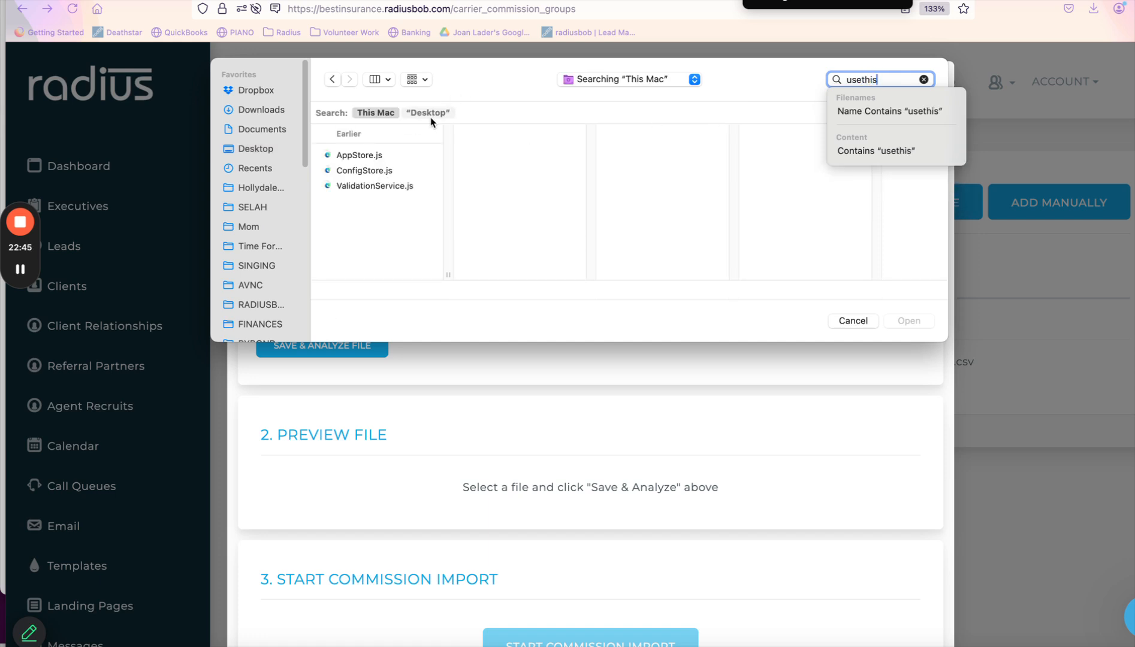
{"action": "left_click", "coordinate": [259, 304]}
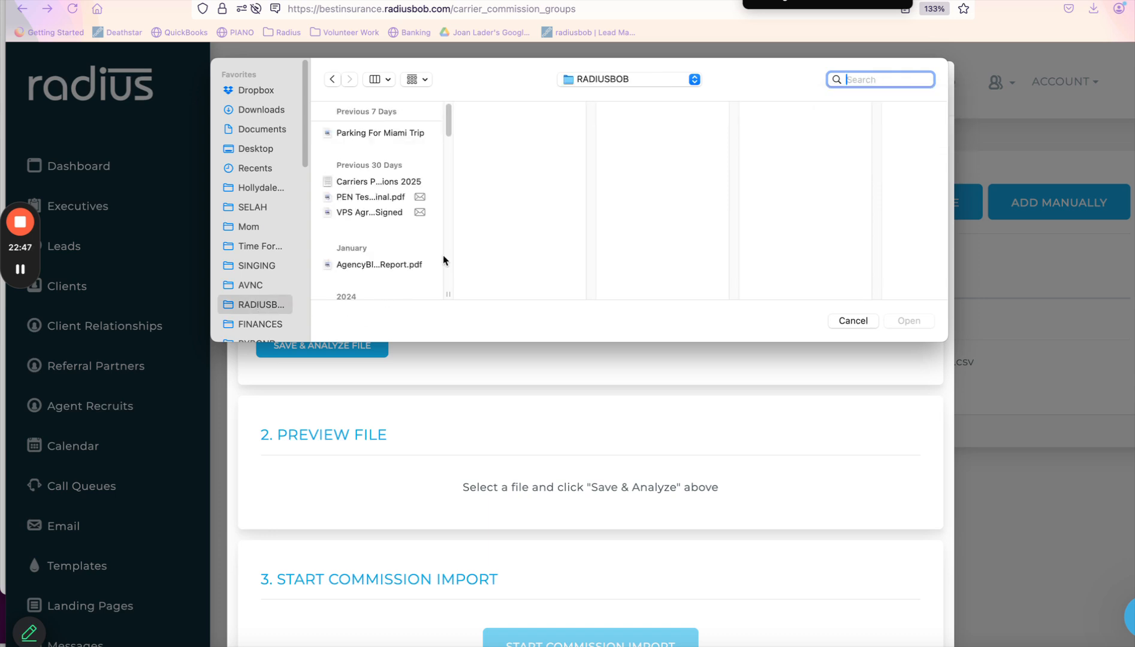
{"action": "type", "text": "use"}
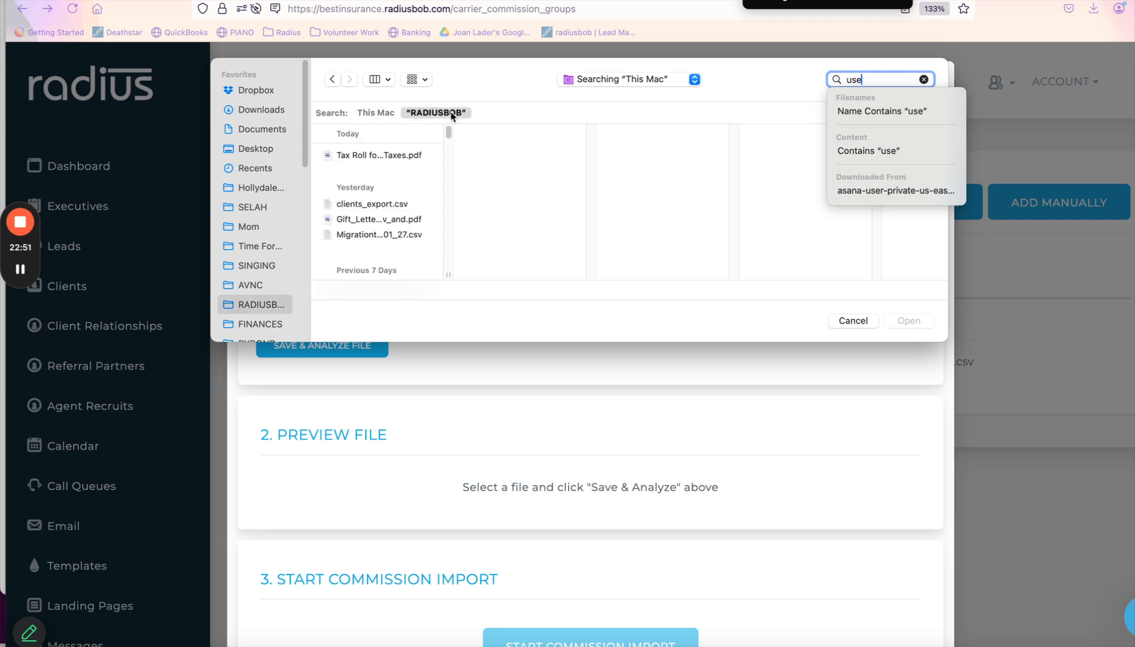
{"action": "left_click", "coordinate": [451, 111]}
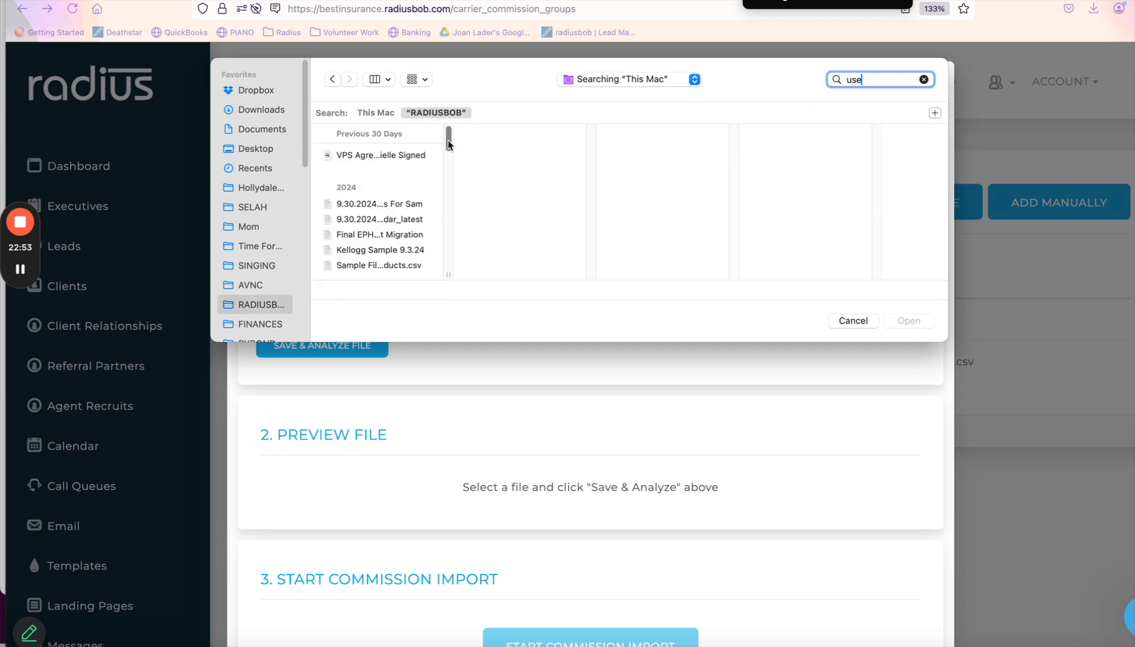
{"action": "type", "text": "this"}
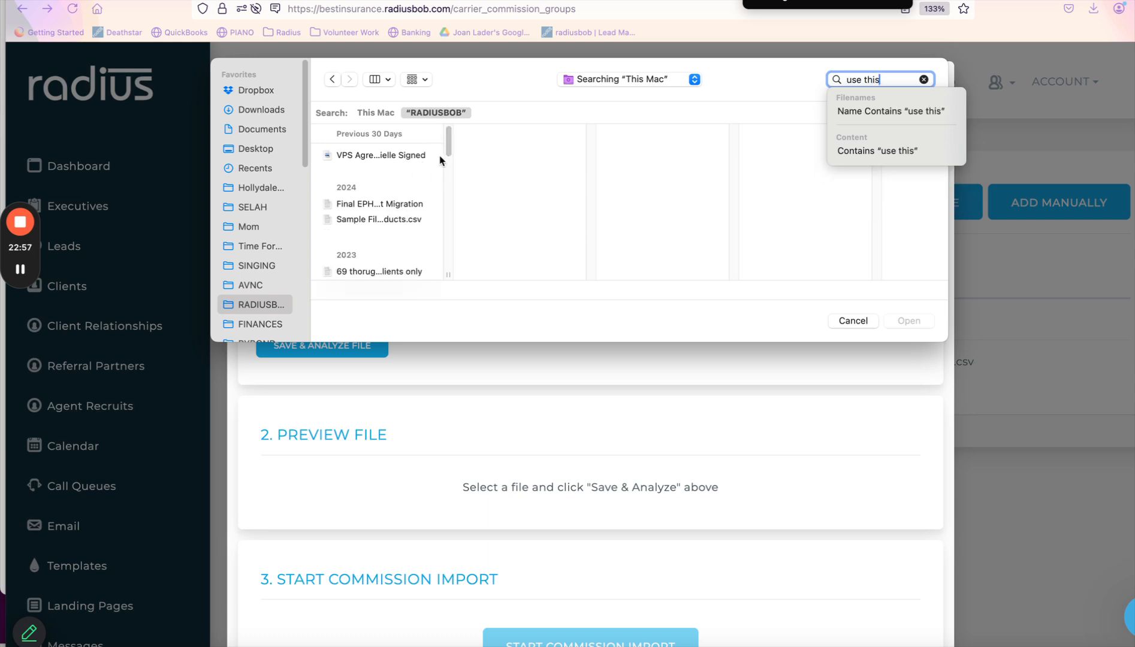
{"action": "left_click_drag", "start_coordinate": [446, 140], "coordinate": [444, 258]}
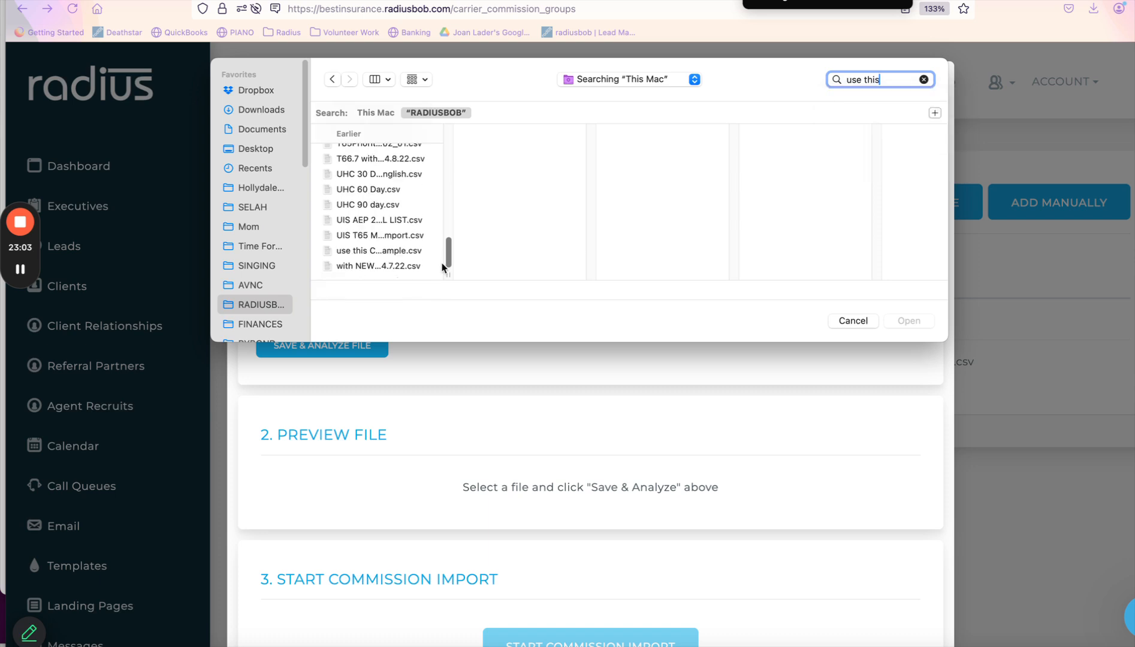
{"action": "double_click", "coordinate": [406, 251]}
{"action": "left_click", "coordinate": [330, 356]}
{"action": "scroll", "coordinate": [425, 290], "scroll_direction": "down", "scroll_amount": 5}
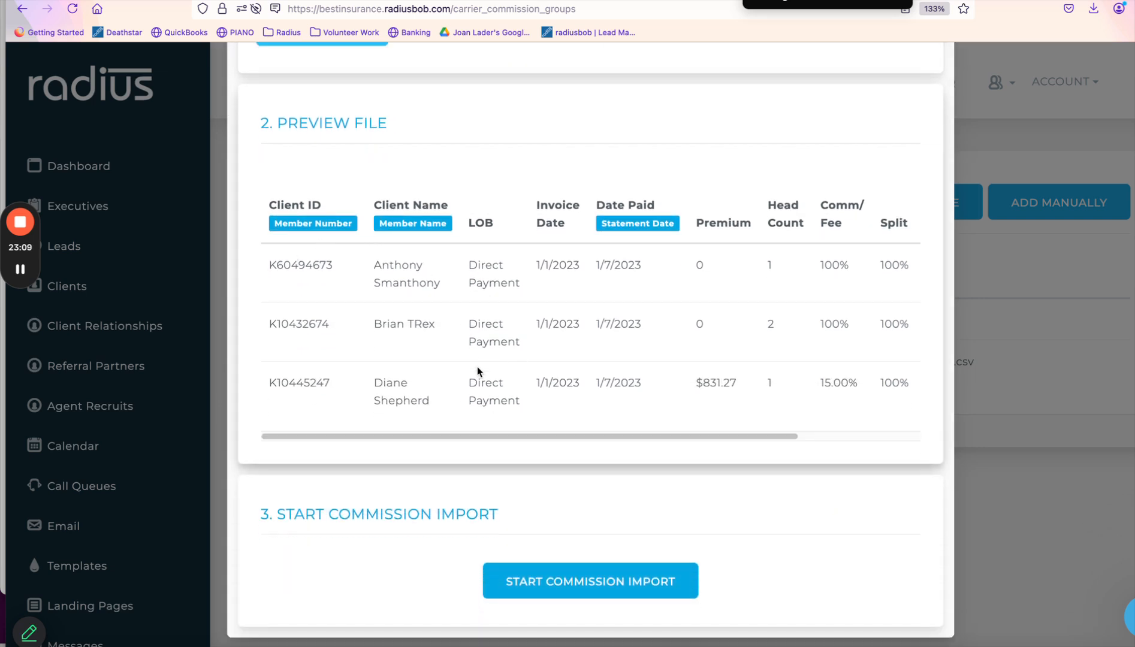
Import the three CTCare rows, keep the second row's policy match, and start a client for row one.
{"action": "left_click", "coordinate": [628, 586]}
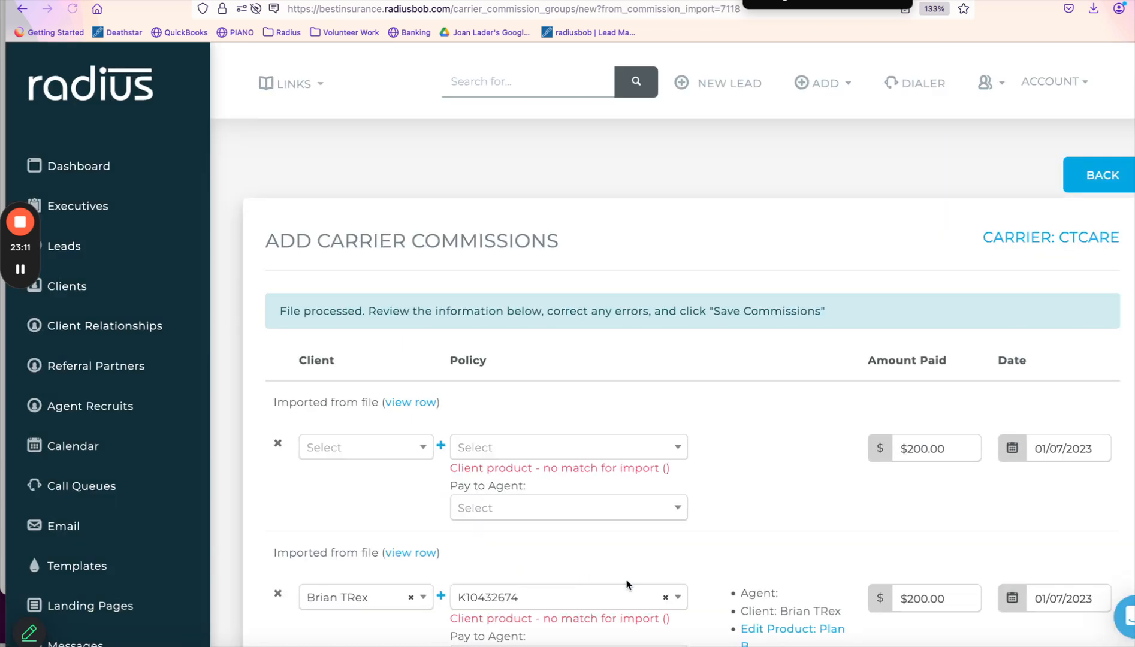
{"action": "scroll", "coordinate": [708, 402], "scroll_direction": "down", "scroll_amount": 4}
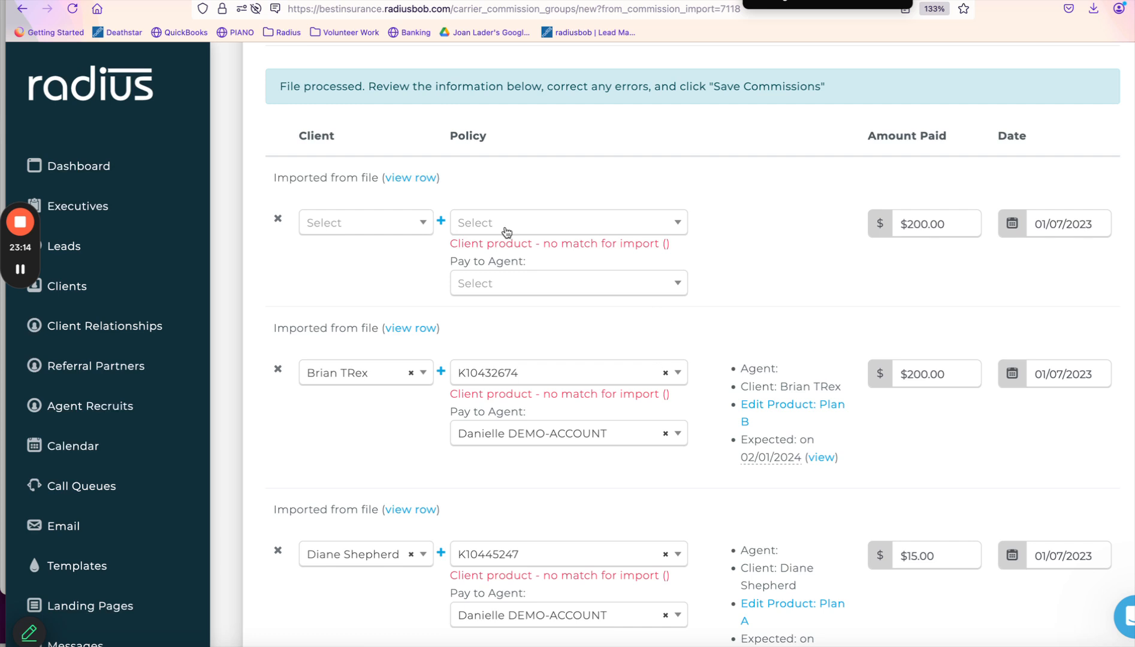
{"action": "left_click", "coordinate": [413, 223]}
{"action": "left_click", "coordinate": [587, 176]}
{"action": "left_click_drag", "start_coordinate": [732, 368], "coordinate": [841, 458]}
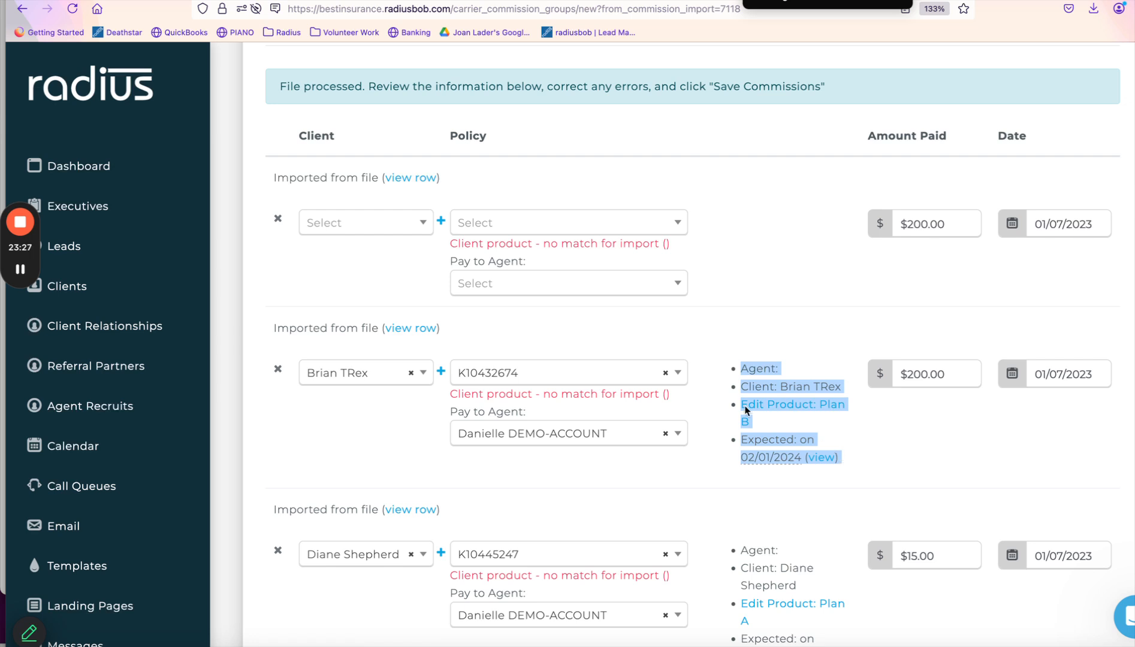
{"action": "left_click", "coordinate": [635, 375]}
{"action": "left_click", "coordinate": [573, 428]}
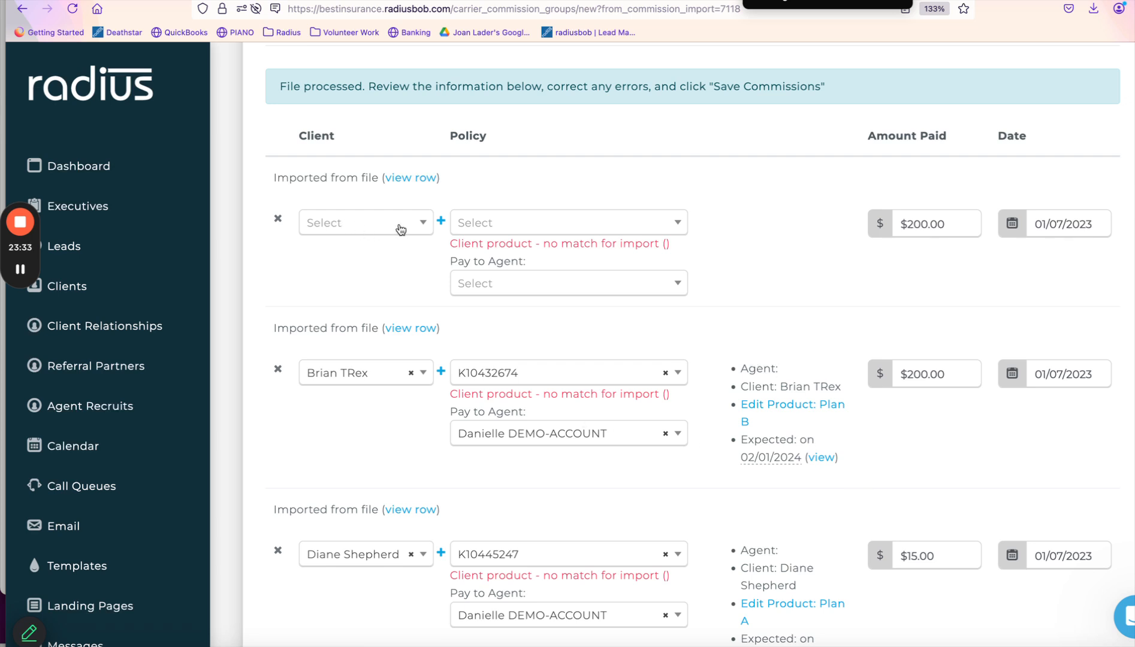
{"action": "left_click", "coordinate": [441, 222]}
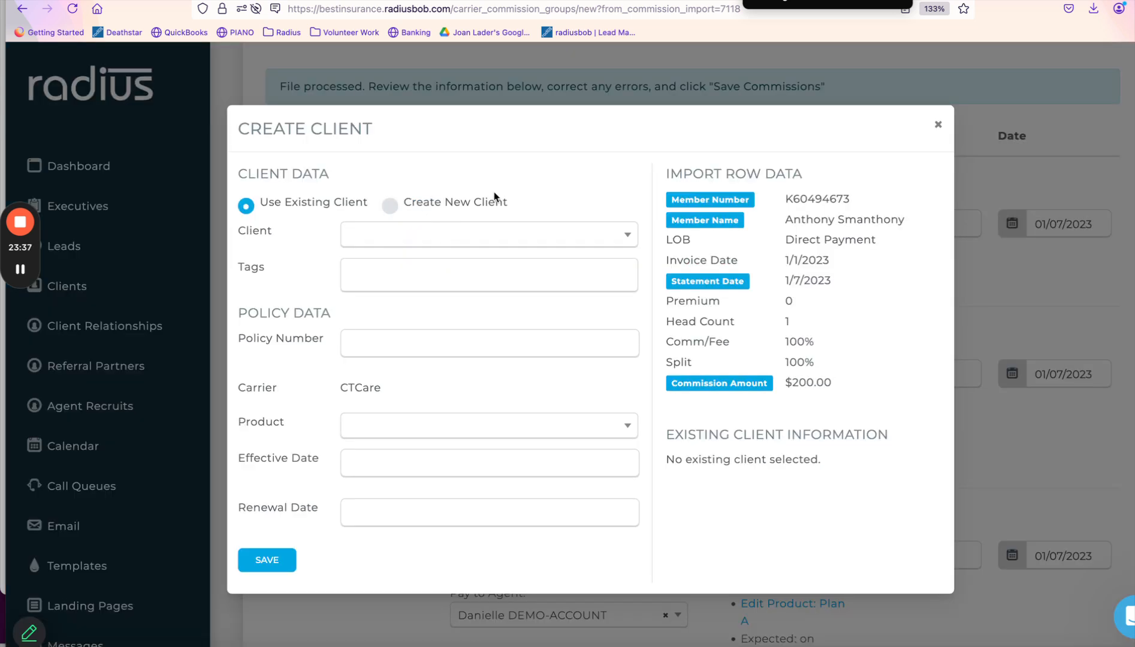
Link the existing client matching the row's member name and paste the member number as Policy Number.
{"action": "left_click_drag", "start_coordinate": [782, 222], "coordinate": [931, 226]}
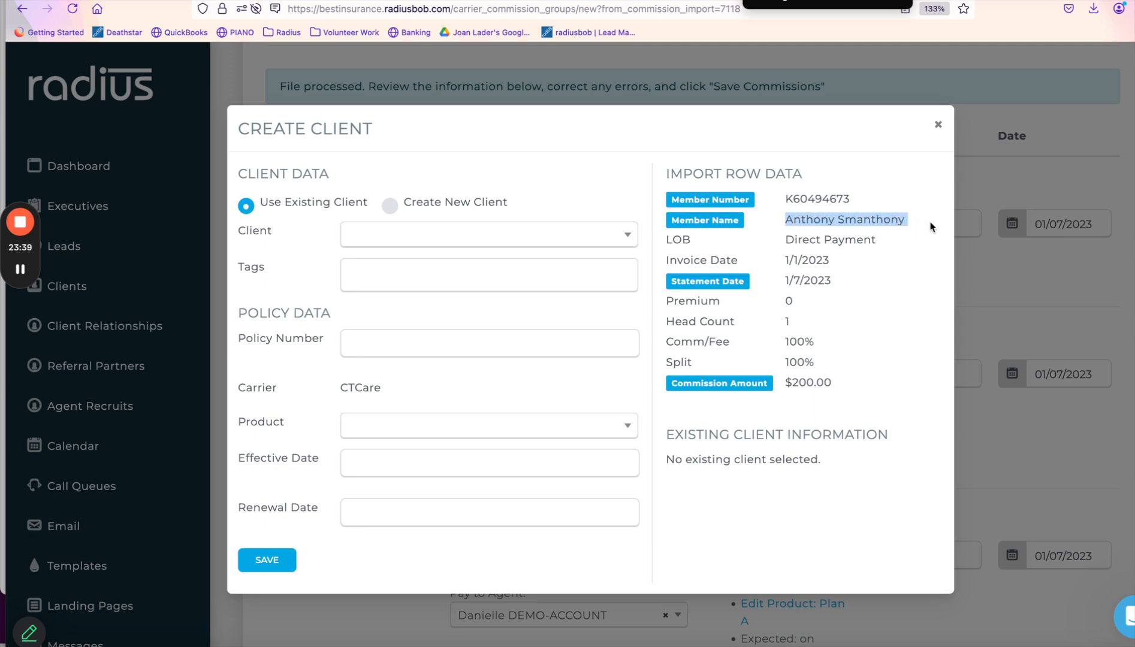
{"action": "left_click", "coordinate": [431, 234]}
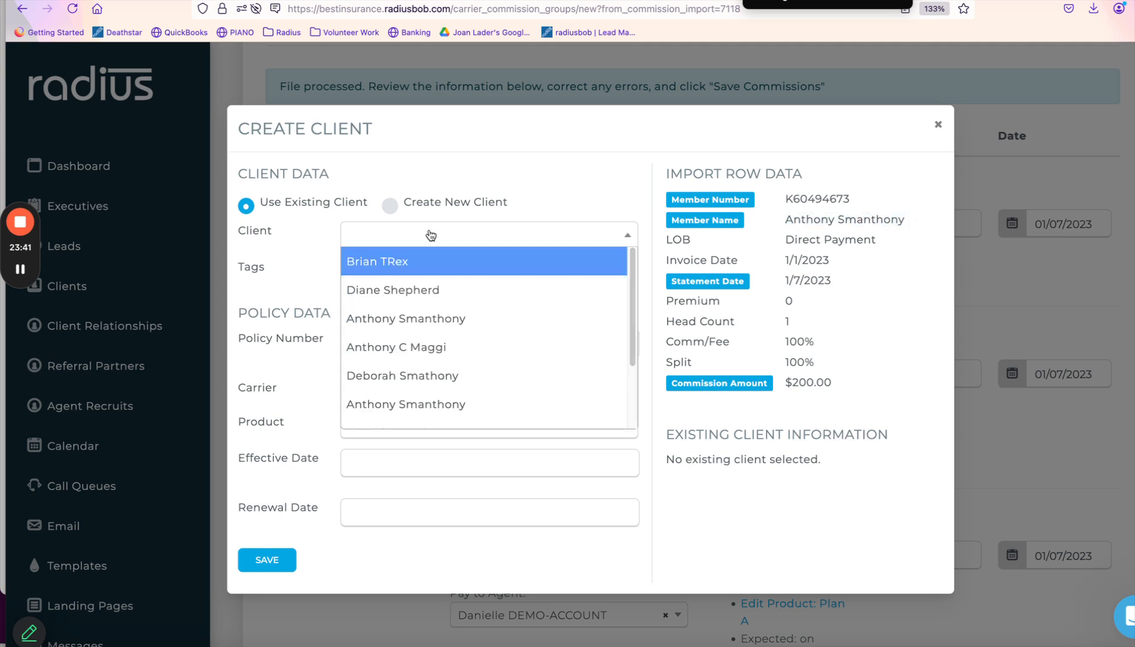
{"action": "left_click", "coordinate": [435, 318]}
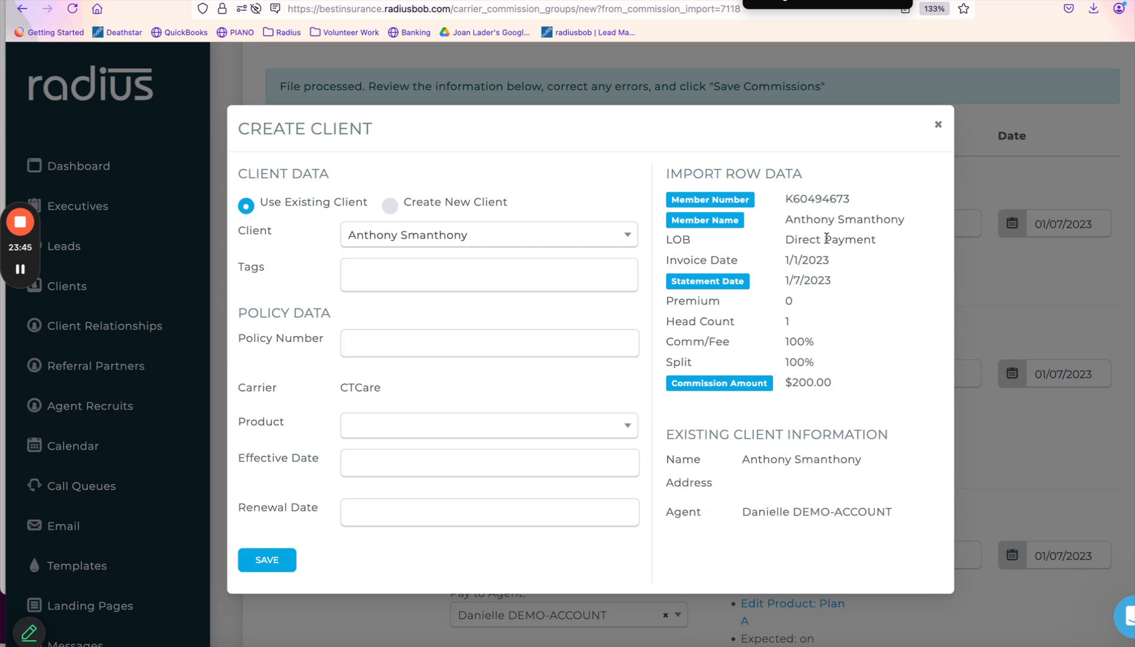
{"action": "left_click_drag", "start_coordinate": [858, 196], "coordinate": [786, 200]}
{"action": "key", "text": "ctrl+c"}
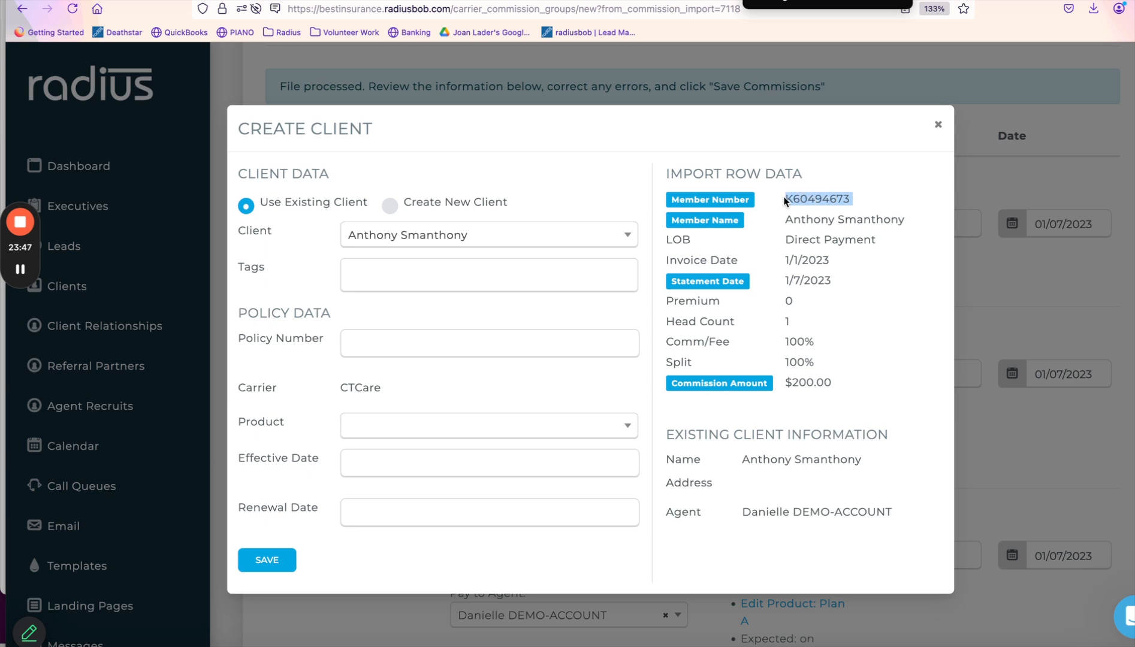
{"action": "left_click", "coordinate": [397, 345]}
{"action": "key", "text": "ctrl+v"}
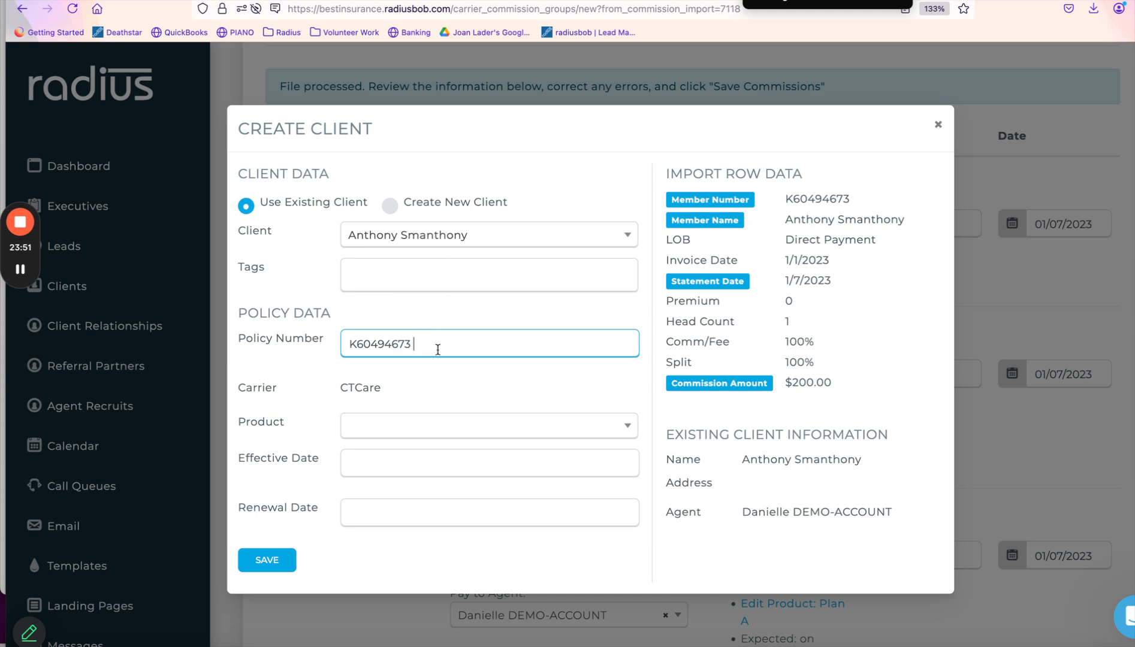
Set product Plan A, effective 01/01/2025 and renewal 01/01/2026, then save the policy.
{"action": "left_click", "coordinate": [372, 437]}
{"action": "left_click", "coordinate": [371, 463]}
{"action": "left_click", "coordinate": [392, 469]}
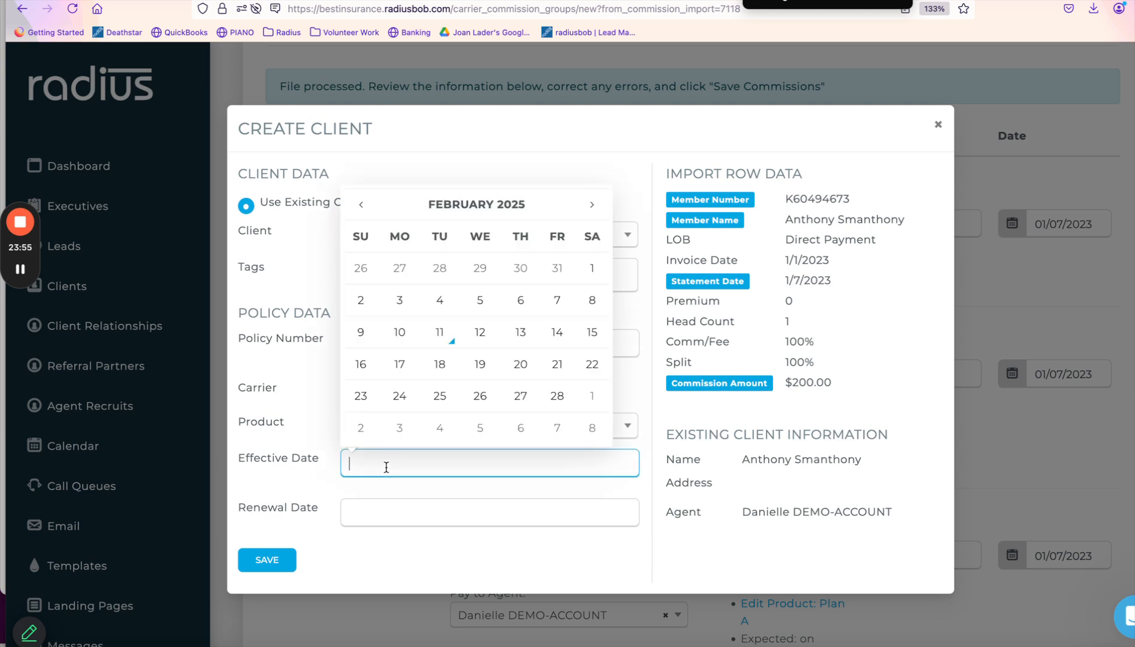
{"action": "left_click", "coordinate": [362, 208]}
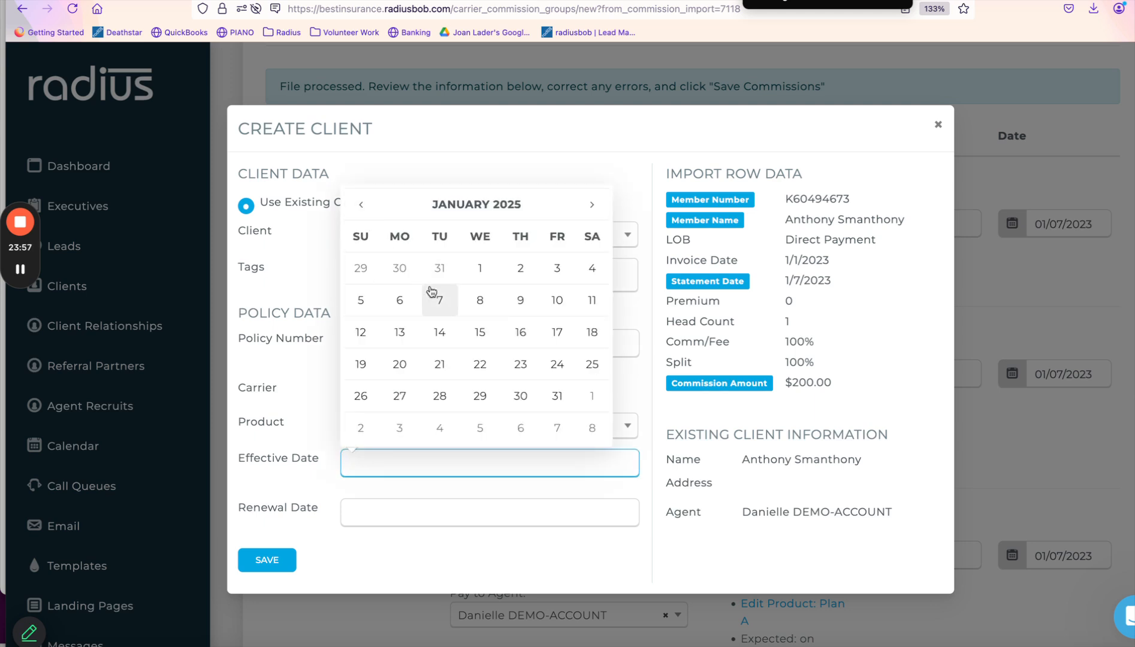
{"action": "left_click", "coordinate": [481, 267]}
{"action": "left_click", "coordinate": [412, 511]}
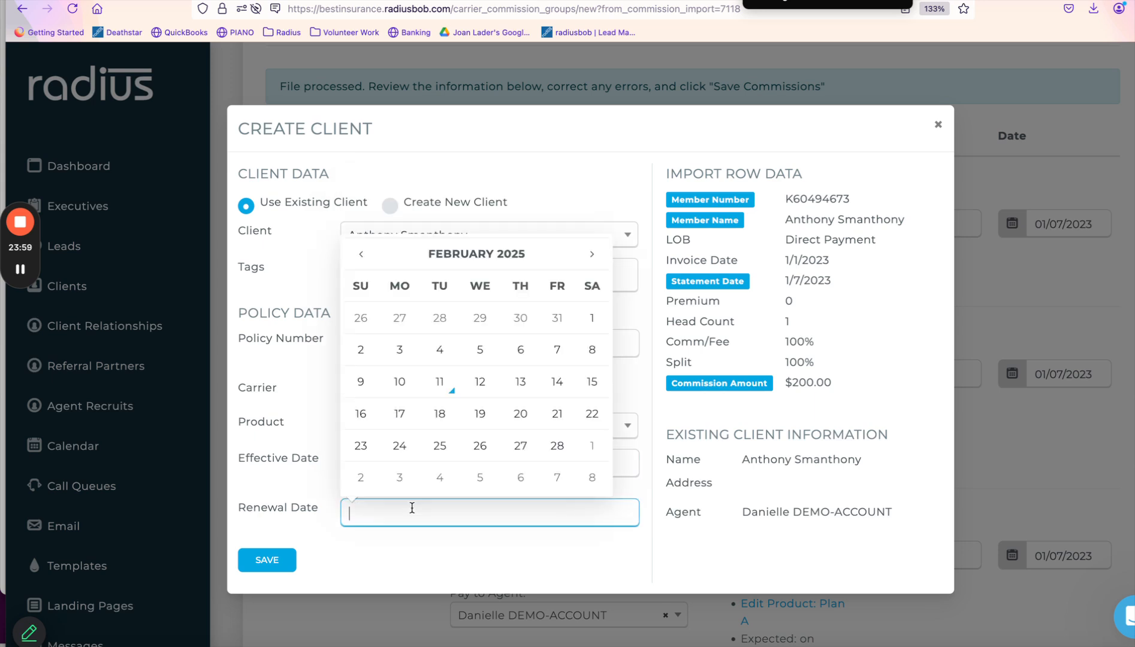
{"action": "type", "text": "1/01/202"}
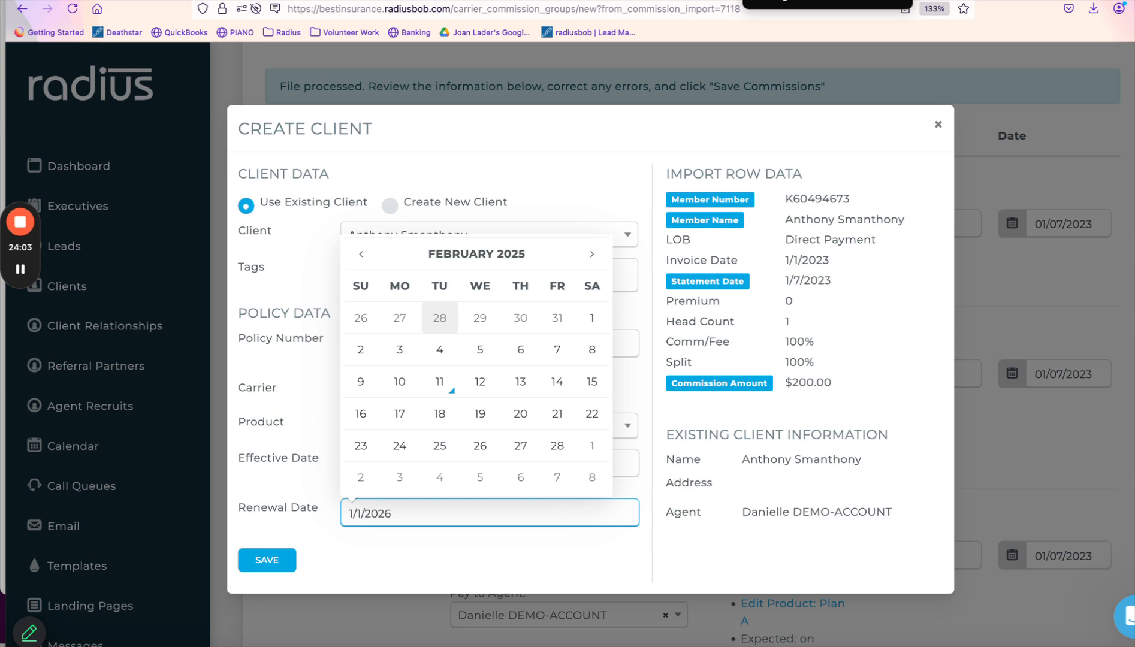
{"action": "type", "text": "6"}
{"action": "left_click", "coordinate": [348, 578]}
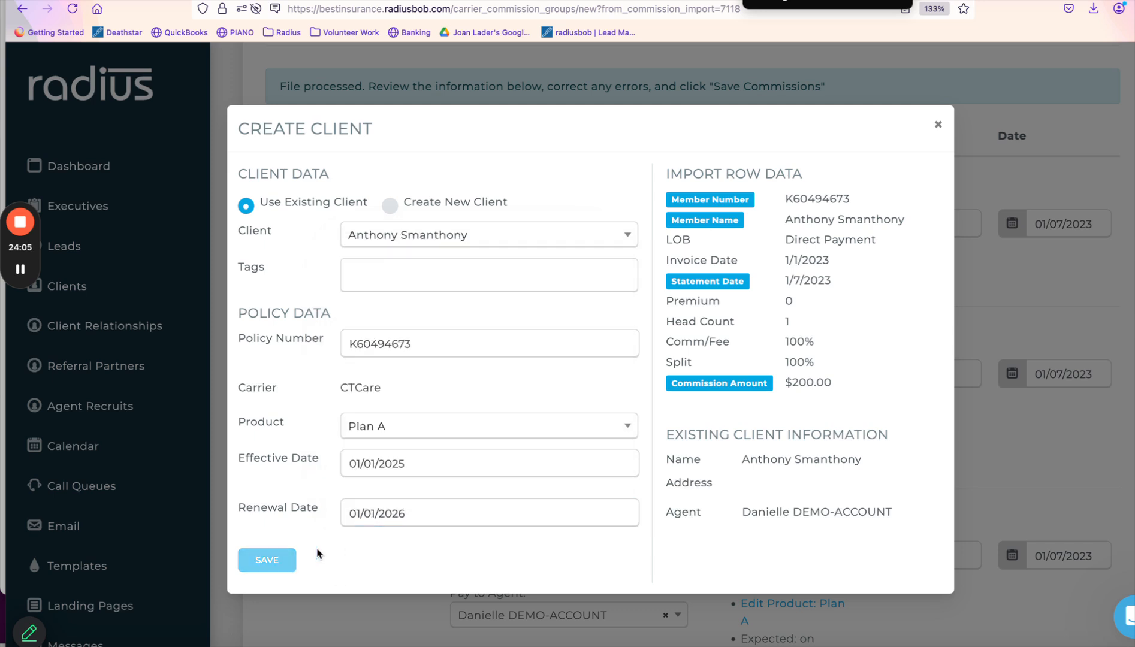
{"action": "left_click", "coordinate": [293, 560]}
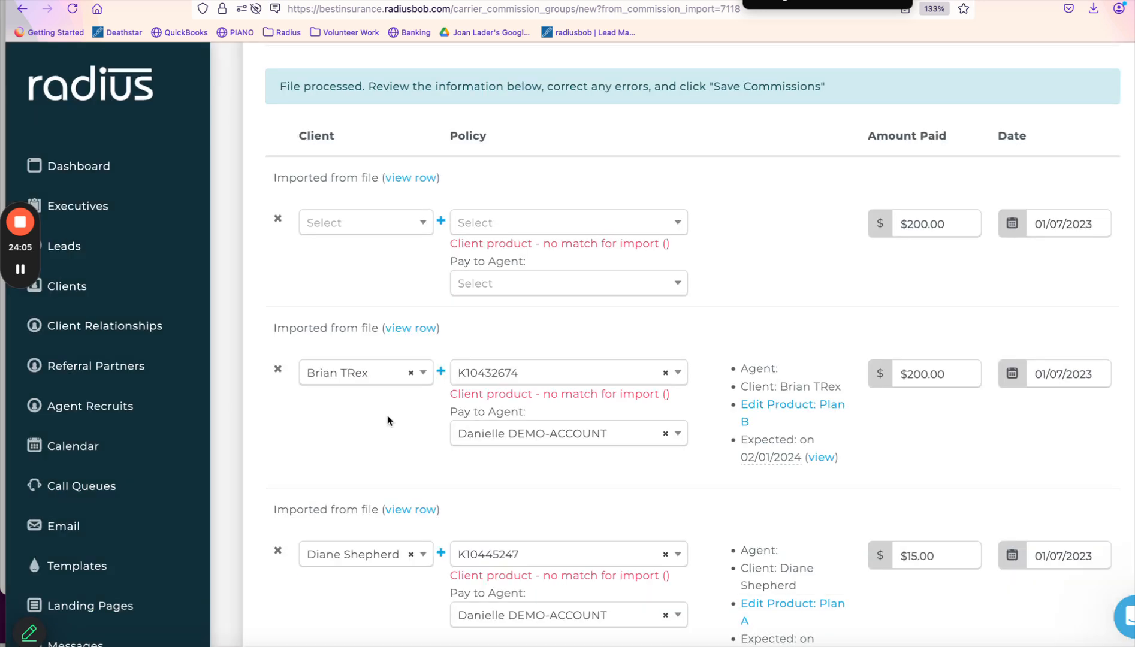
Match the first row to its client and new Plan A policy, then save the commissions.
{"action": "left_click", "coordinate": [413, 227]}
{"action": "left_click", "coordinate": [382, 302]}
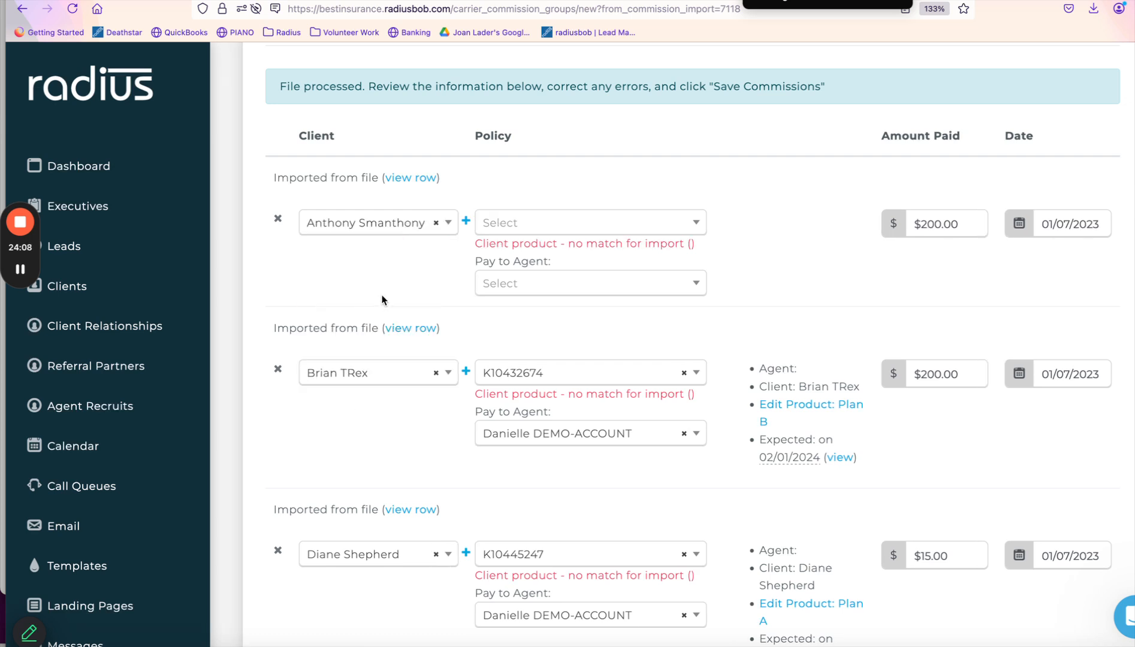
{"action": "left_click", "coordinate": [547, 230]}
{"action": "left_click", "coordinate": [545, 282]}
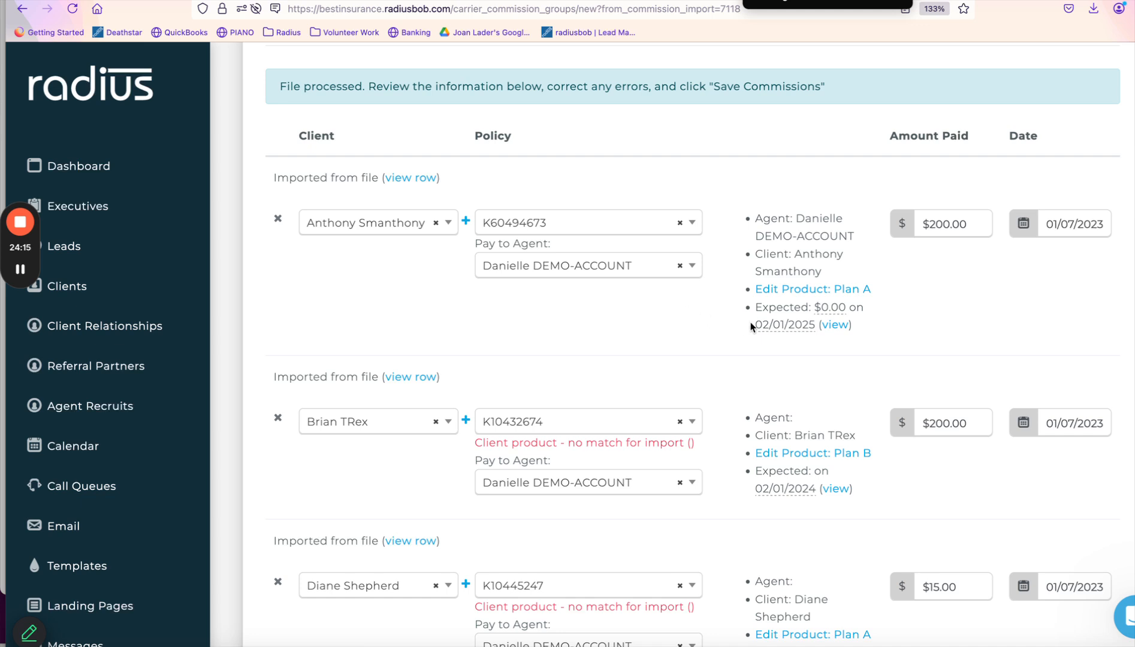
{"action": "scroll", "coordinate": [751, 322], "scroll_direction": "down", "scroll_amount": 6}
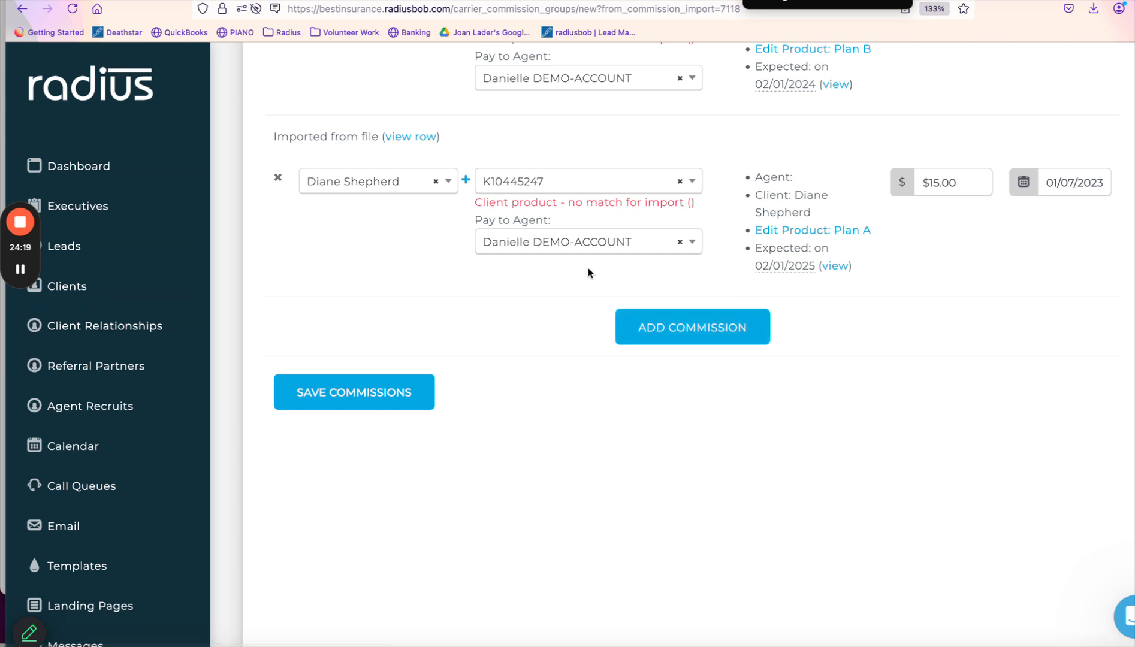
{"action": "left_click", "coordinate": [351, 397]}
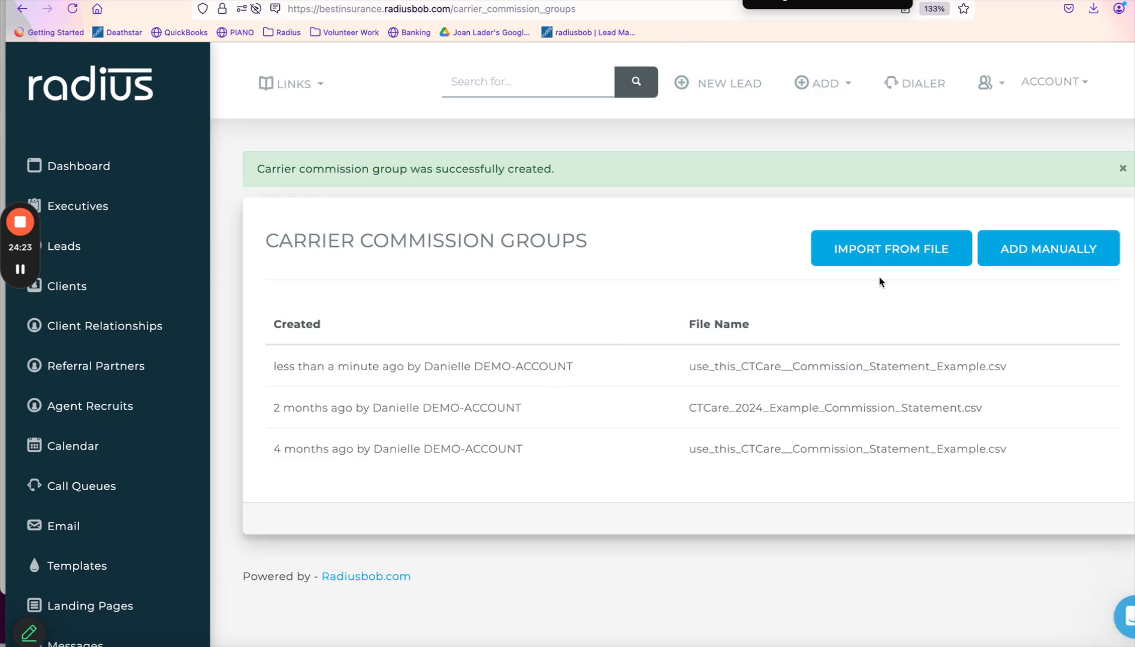
Search for the client by name and open their record from the Clients results.
{"action": "left_click", "coordinate": [551, 92]}
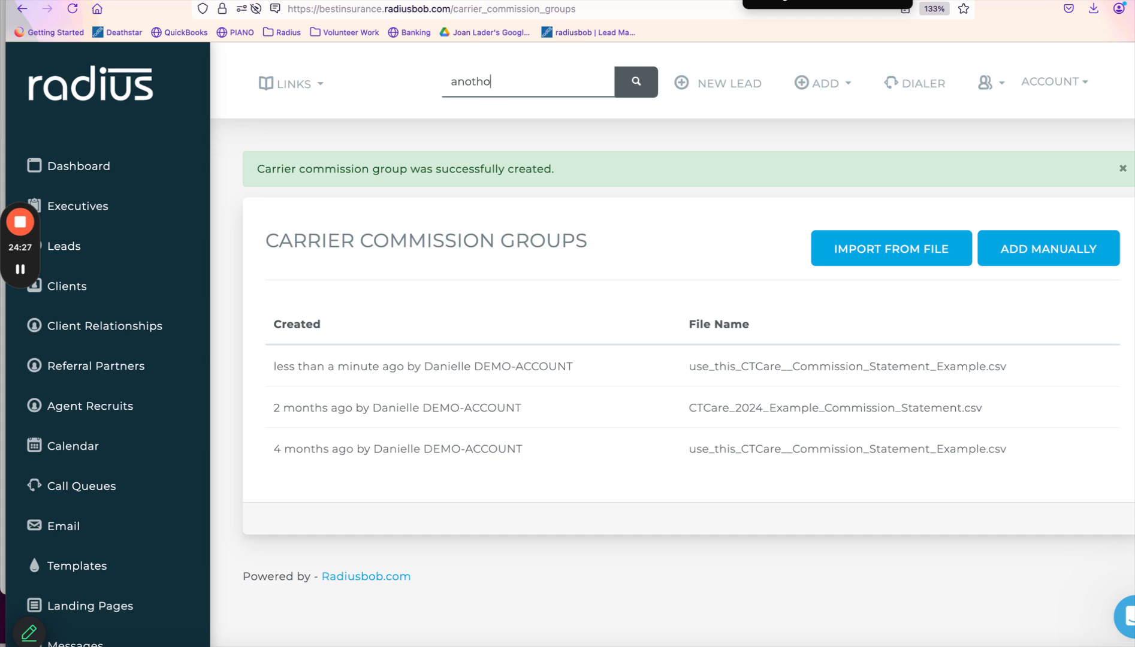
{"action": "key", "text": "Return"}
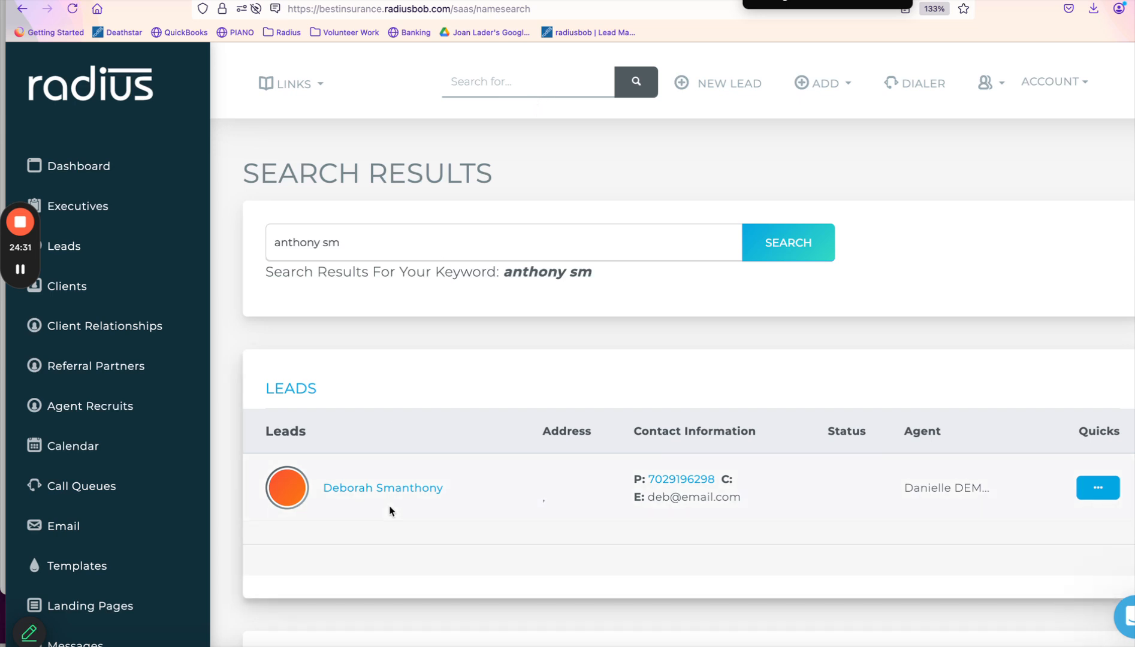
{"action": "scroll", "coordinate": [390, 511], "scroll_direction": "down", "scroll_amount": 10}
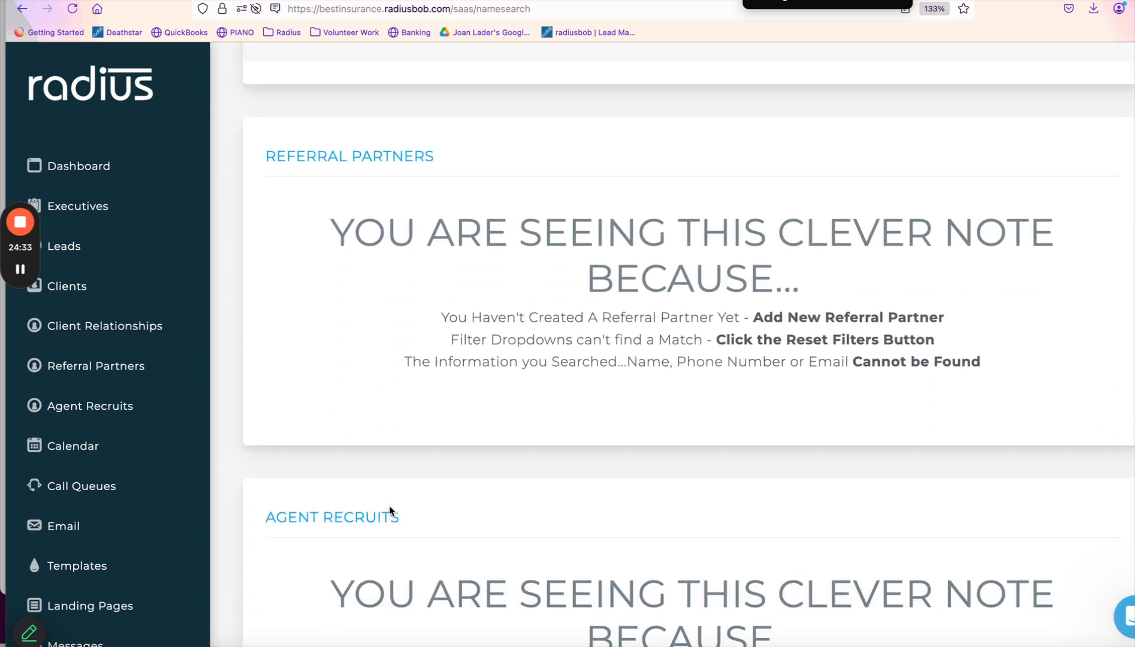
{"action": "scroll", "coordinate": [390, 511], "scroll_direction": "down", "scroll_amount": 8}
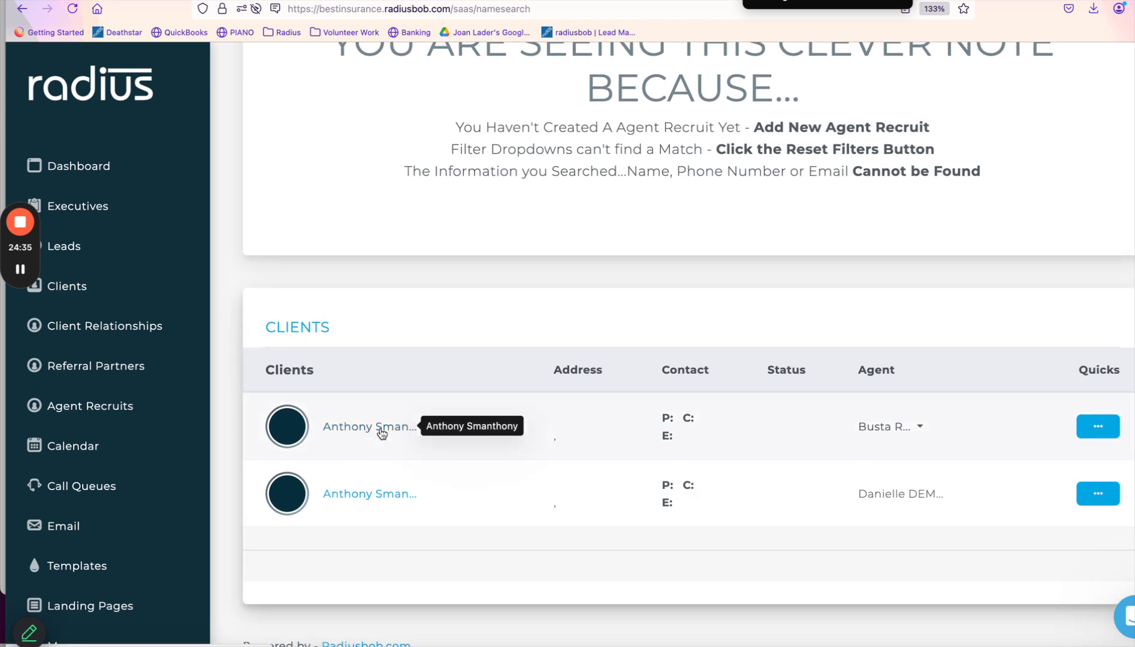
{"action": "left_click", "coordinate": [376, 495]}
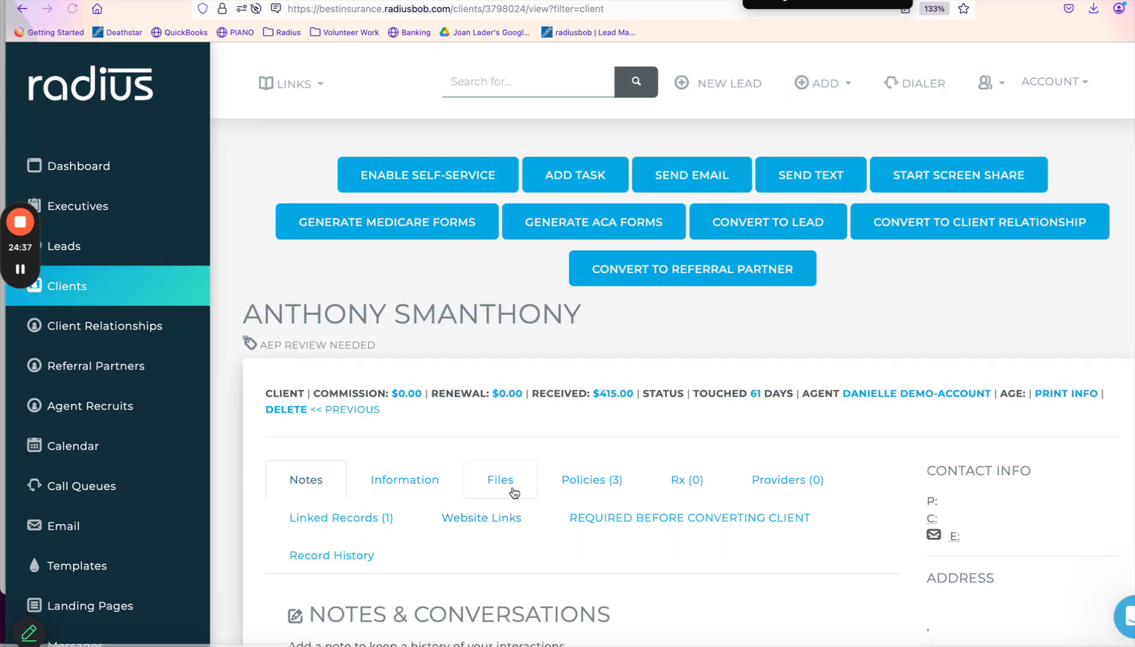
Review the client's three CTCare Plan A policies and open the first one's commission details.
{"action": "left_click", "coordinate": [584, 479]}
{"action": "scroll", "coordinate": [586, 484], "scroll_direction": "down", "scroll_amount": 1}
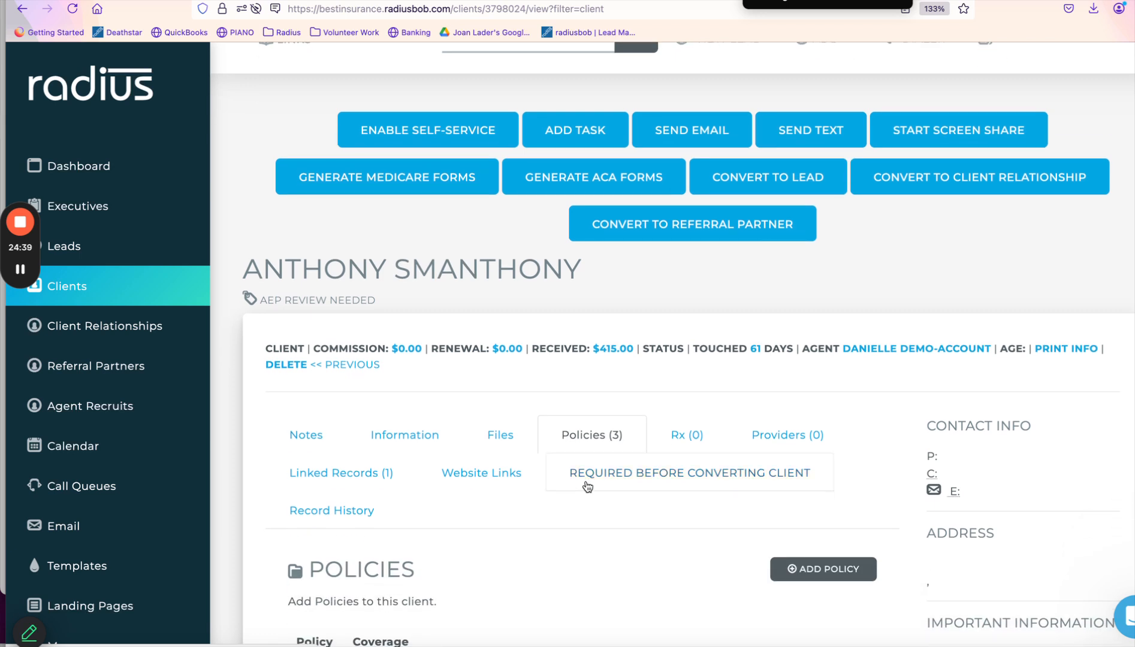
{"action": "scroll", "coordinate": [588, 487], "scroll_direction": "down", "scroll_amount": 7}
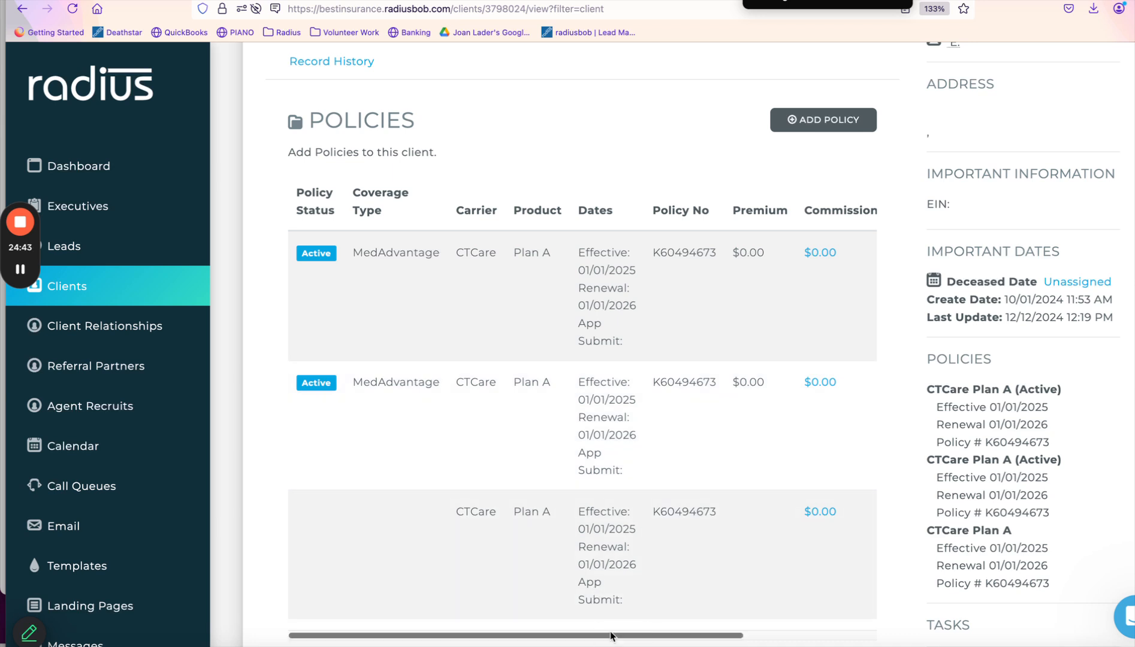
{"action": "left_click_drag", "start_coordinate": [613, 636], "coordinate": [819, 615]}
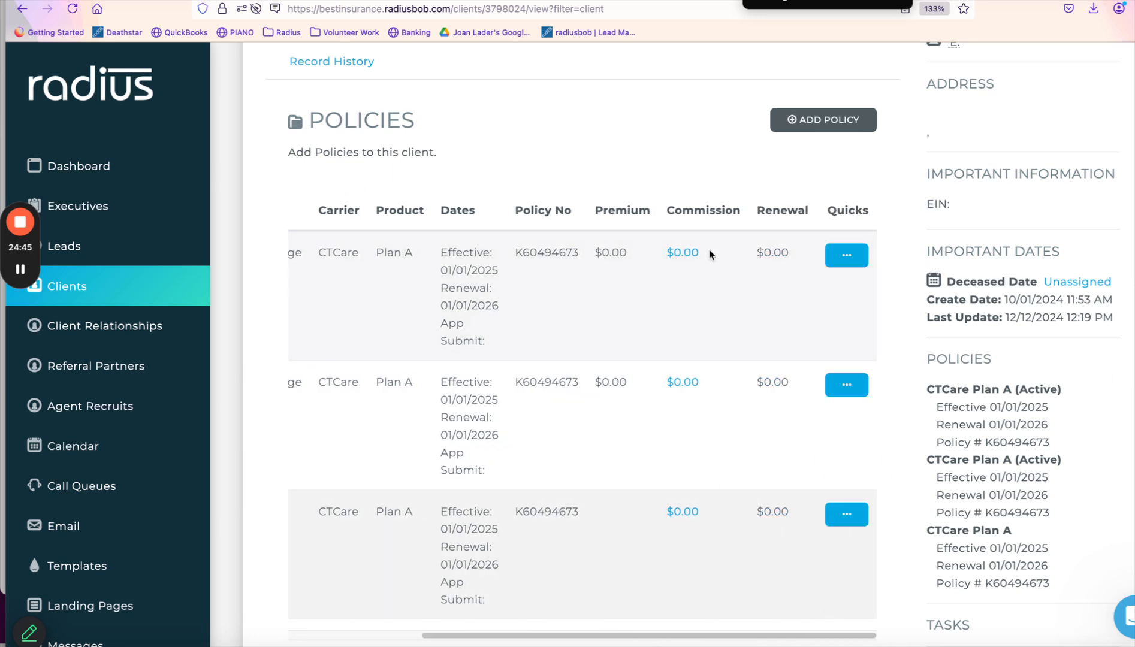
{"action": "left_click", "coordinate": [684, 253]}
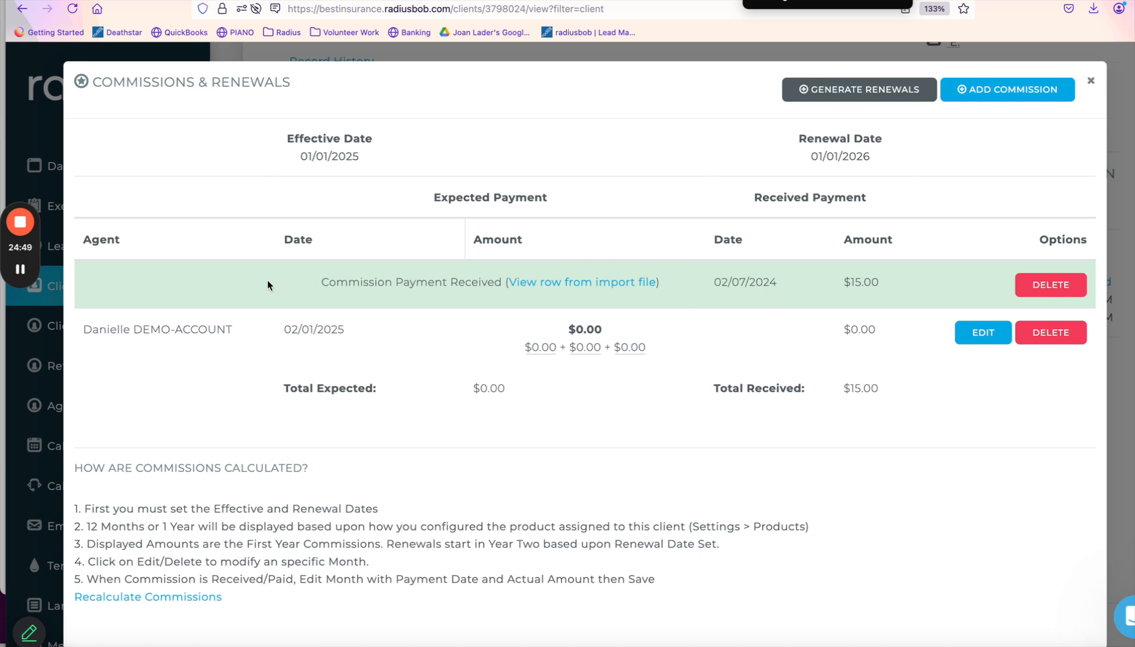
Review the $15.00 commission received 02/07/2024 and request renewal payments for this policy.
{"action": "left_click_drag", "start_coordinate": [285, 283], "coordinate": [889, 284]}
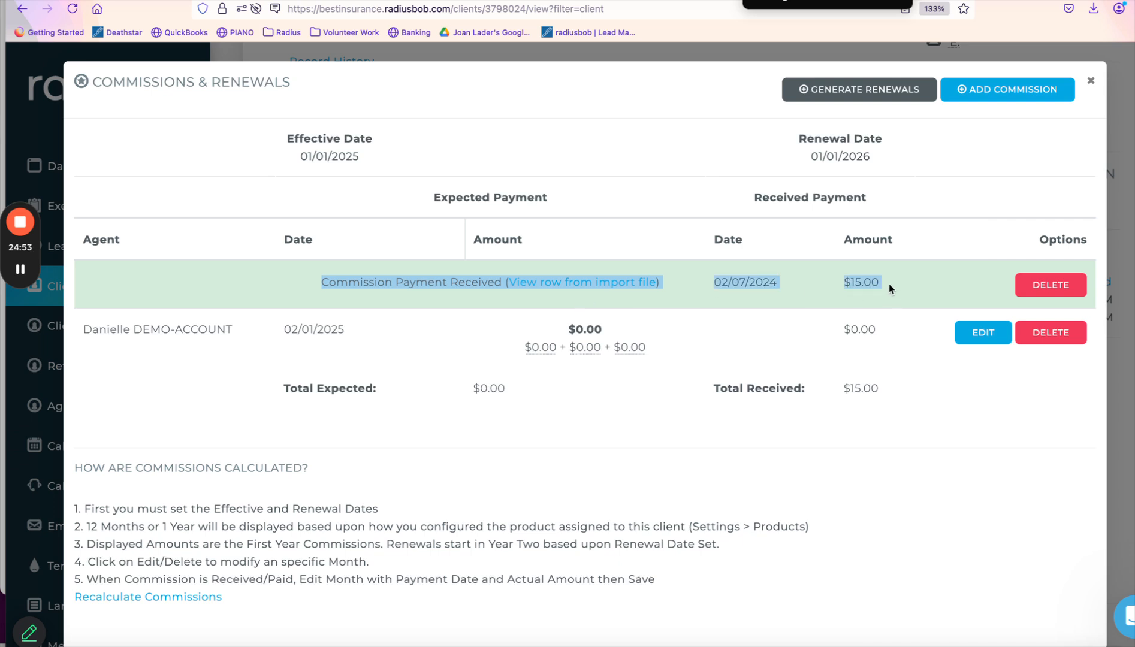
{"action": "left_click", "coordinate": [765, 286]}
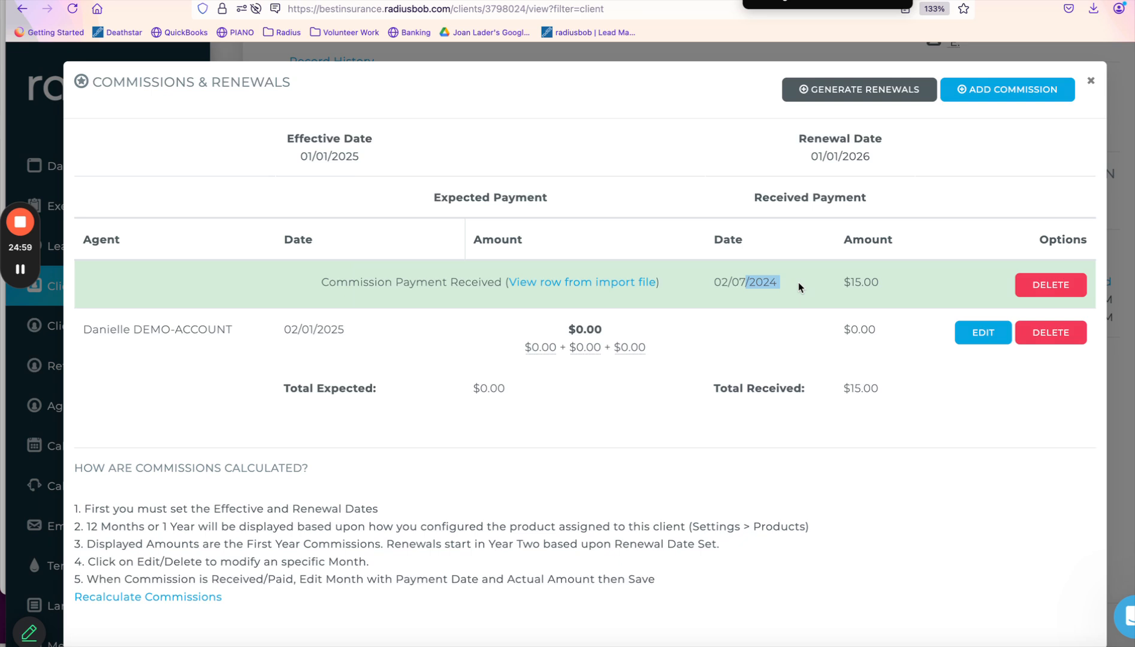
{"action": "left_click_drag", "start_coordinate": [690, 284], "coordinate": [869, 289]}
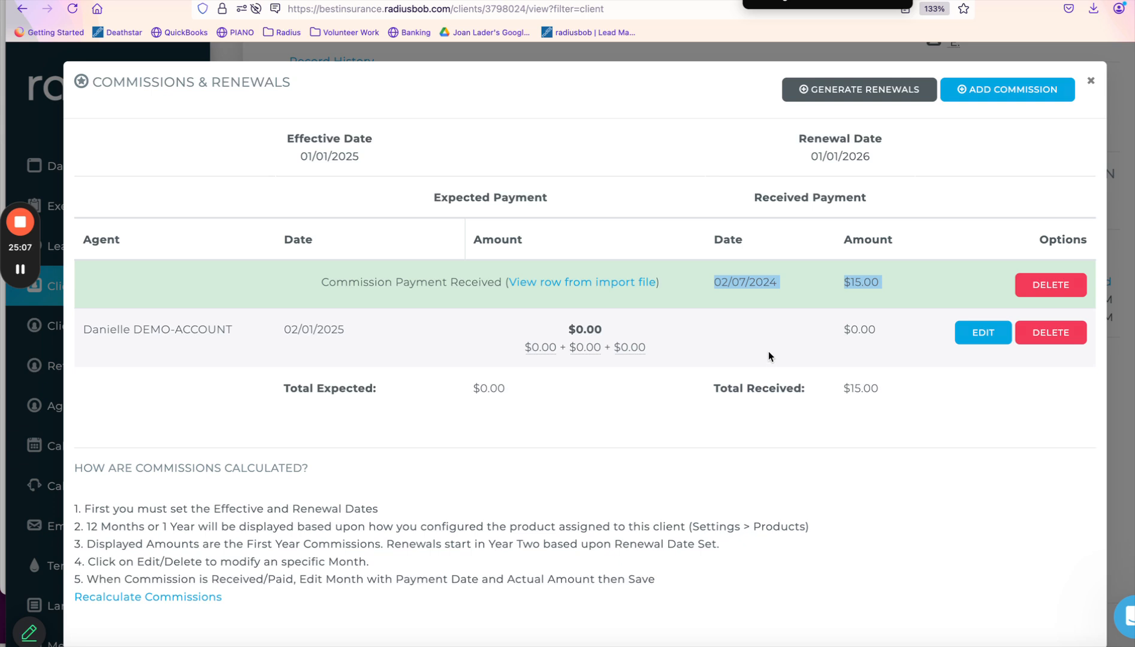
{"action": "left_click", "coordinate": [847, 95]}
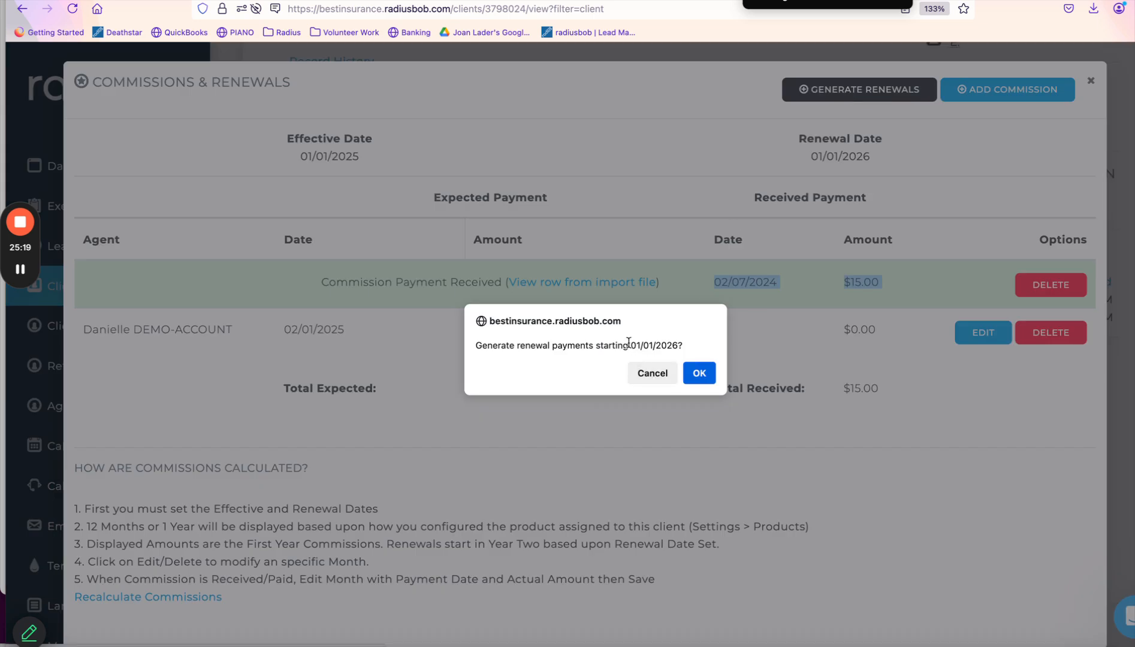
Confirm renewals from 01/01/2026, check the new 02/01/2026 $0.00 row, then close the window.
{"action": "left_click", "coordinate": [699, 374]}
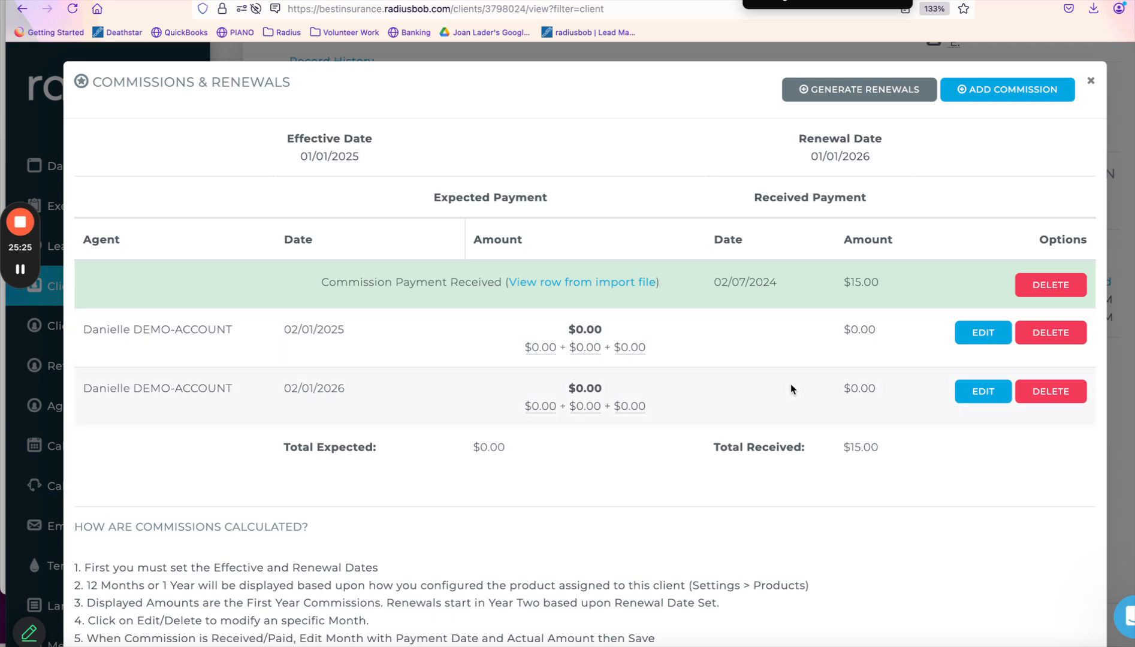
{"action": "left_click_drag", "start_coordinate": [279, 386], "coordinate": [369, 392]}
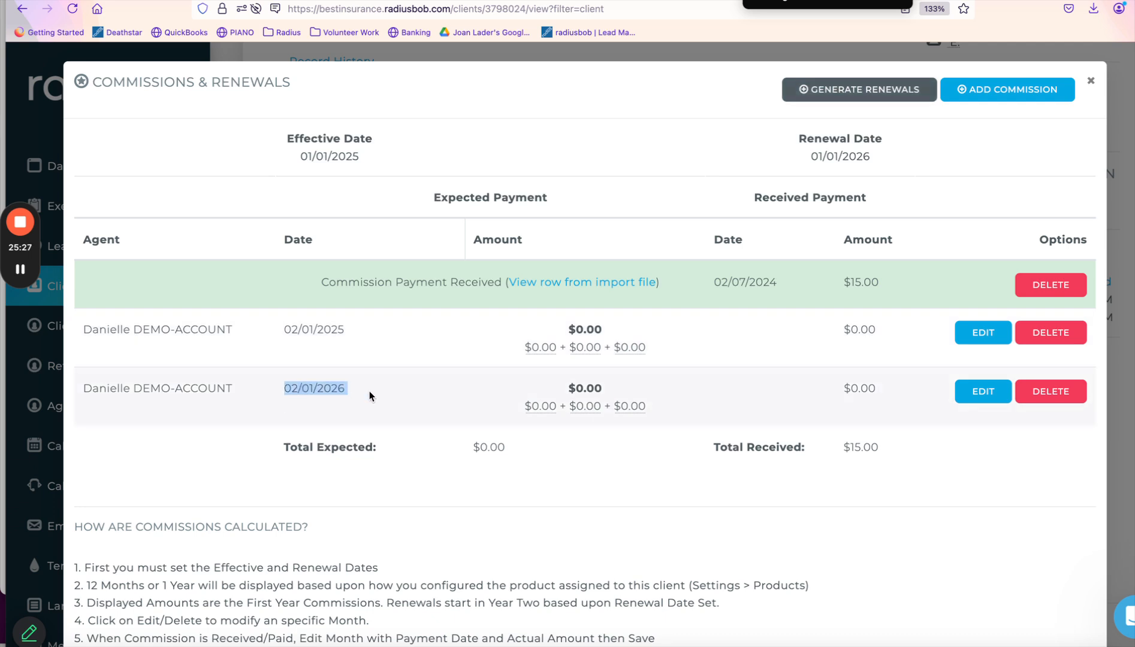
{"action": "left_click_drag", "start_coordinate": [555, 383], "coordinate": [662, 418]}
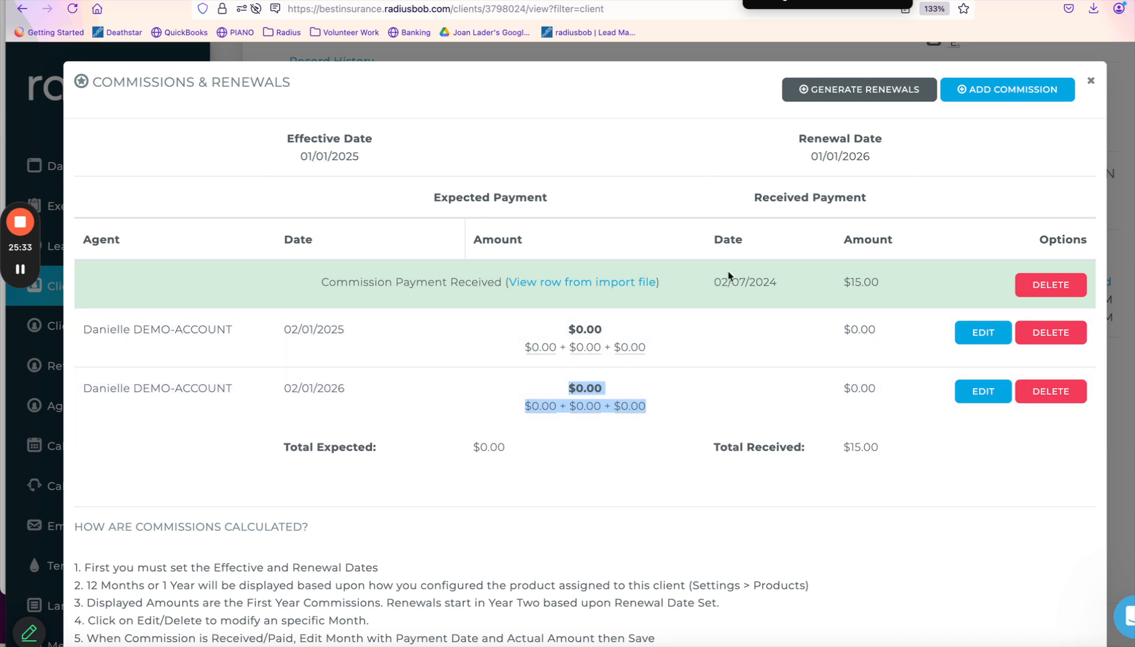
{"action": "left_click", "coordinate": [1093, 83]}
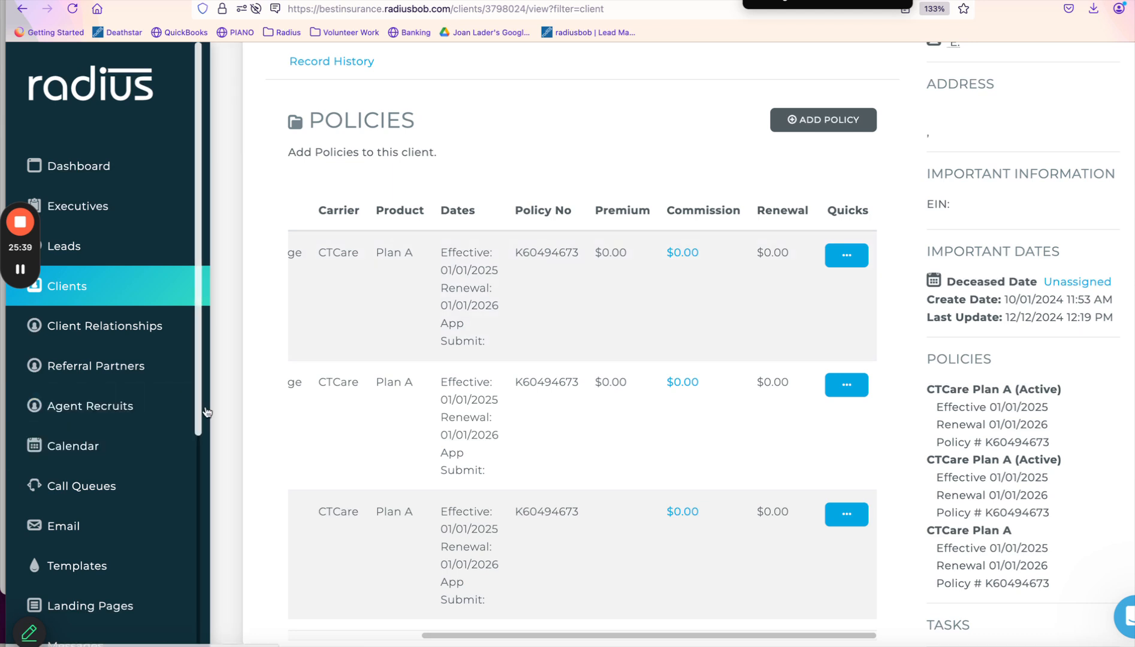
{"action": "scroll", "coordinate": [108, 479], "scroll_direction": "down", "scroll_amount": 6}
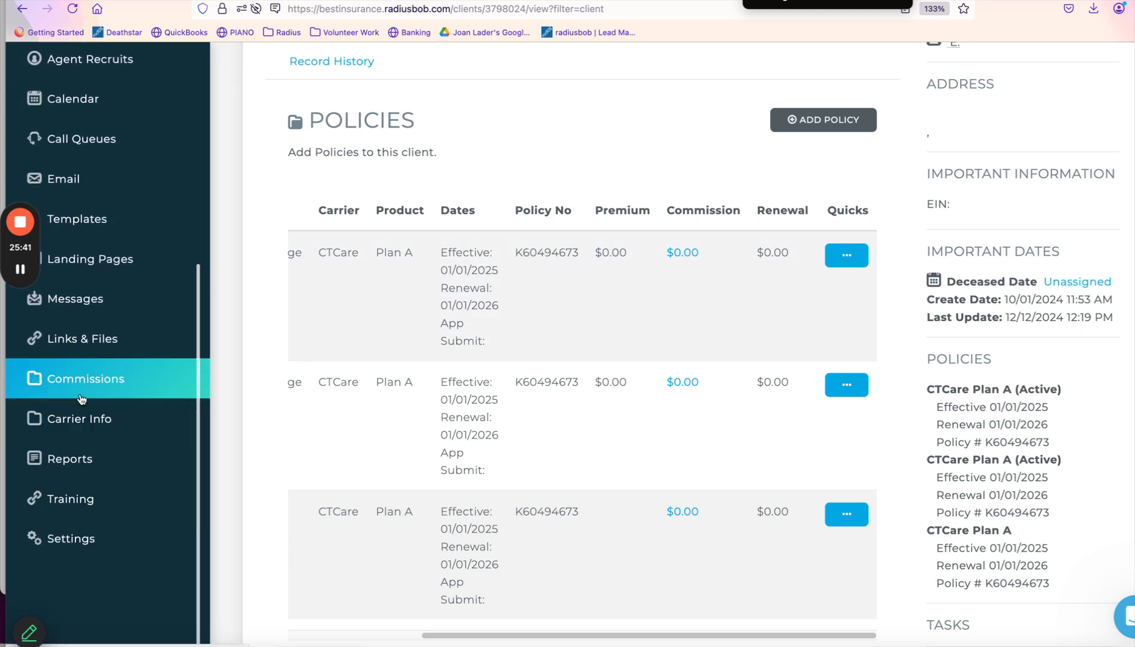
Open the Revenue Report from the Reports area.
{"action": "left_click", "coordinate": [85, 459]}
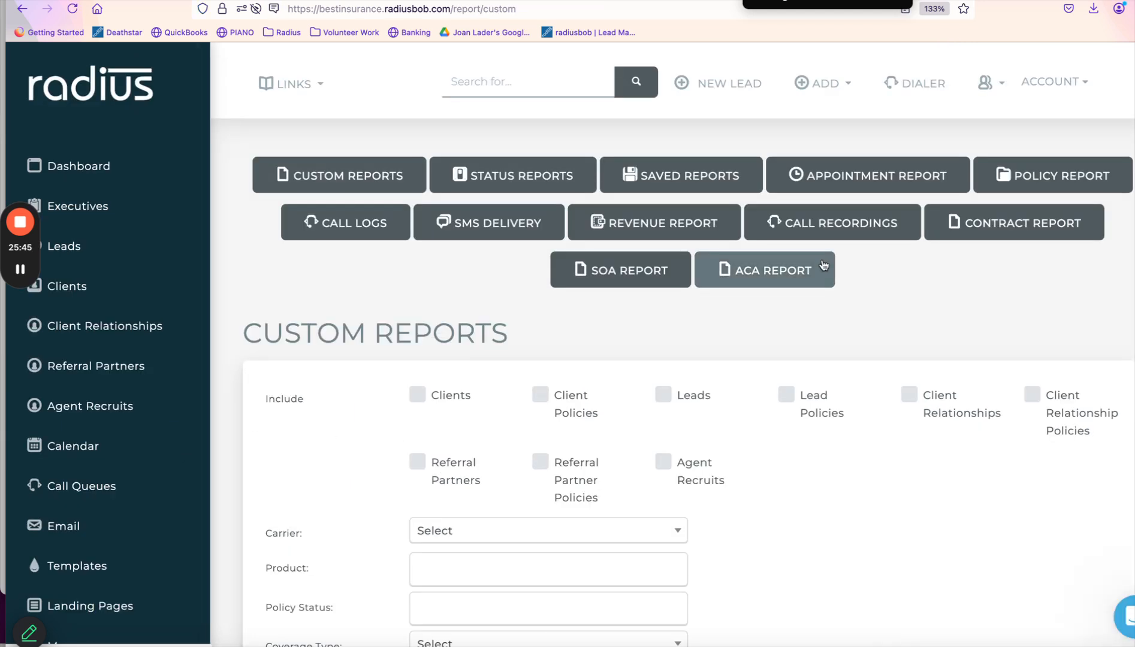
{"action": "left_click", "coordinate": [689, 231]}
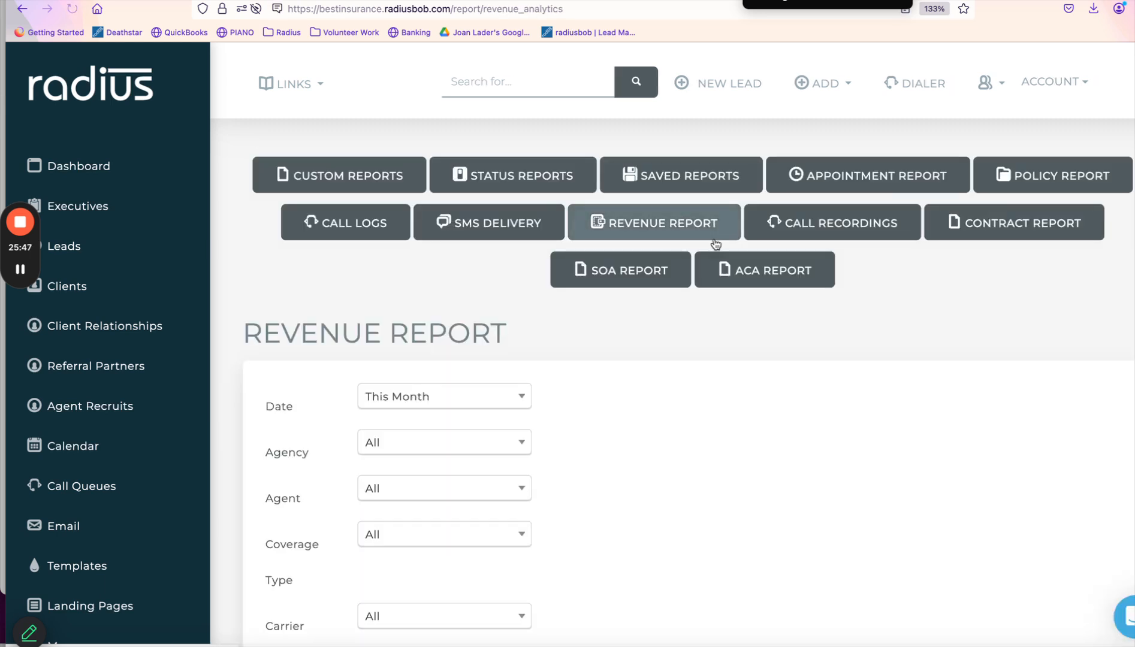
{"action": "scroll", "coordinate": [897, 262], "scroll_direction": "down", "scroll_amount": 3}
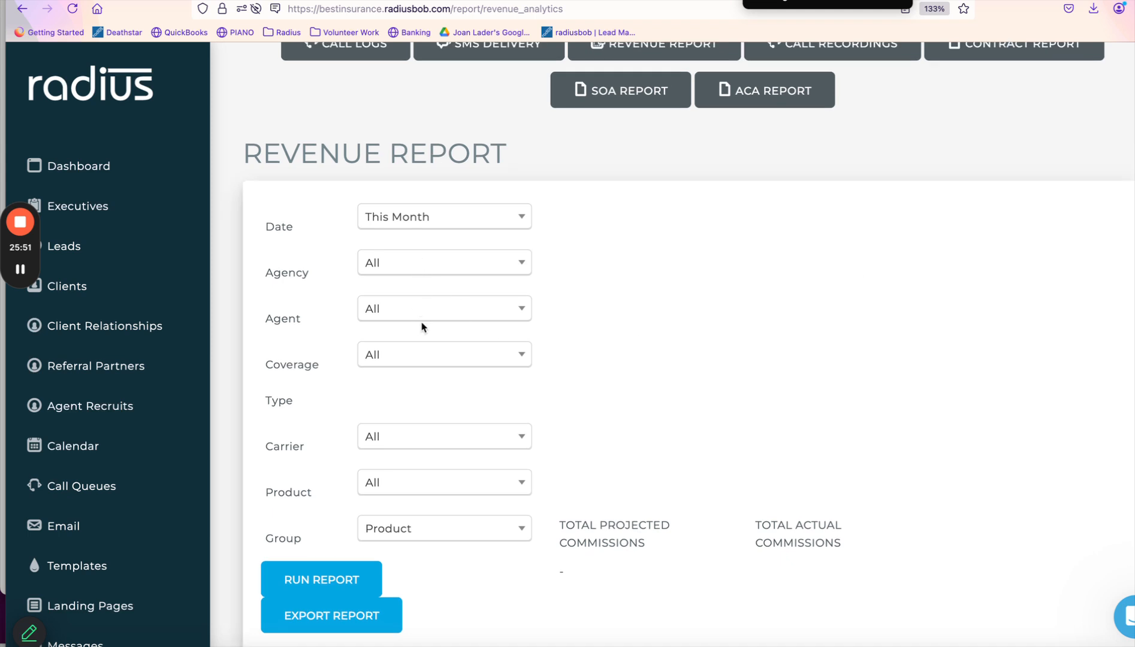
Filter the revenue report to carrier CTCare and date range Year To Date.
{"action": "left_click", "coordinate": [405, 444]}
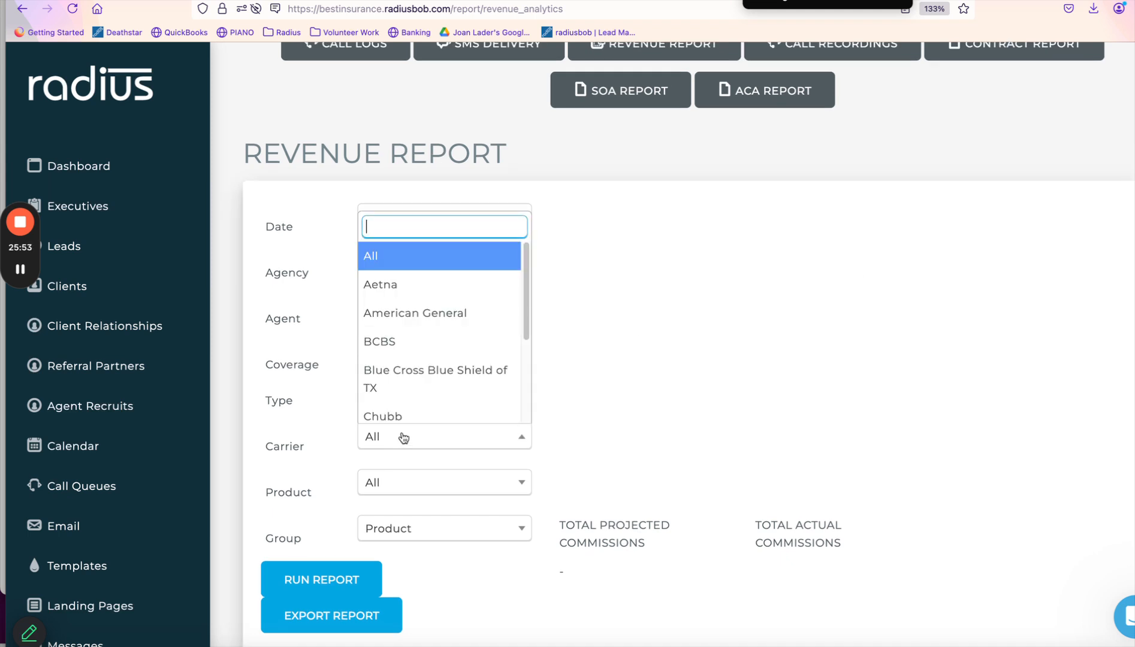
{"action": "type", "text": "ct"}
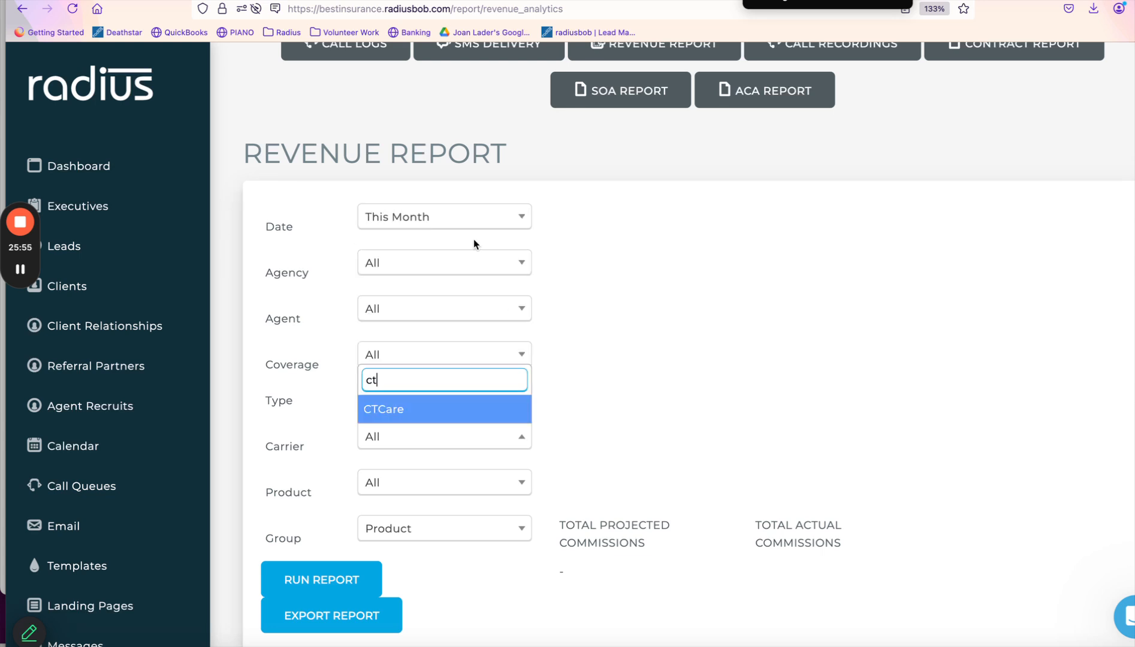
{"action": "left_click", "coordinate": [413, 406]}
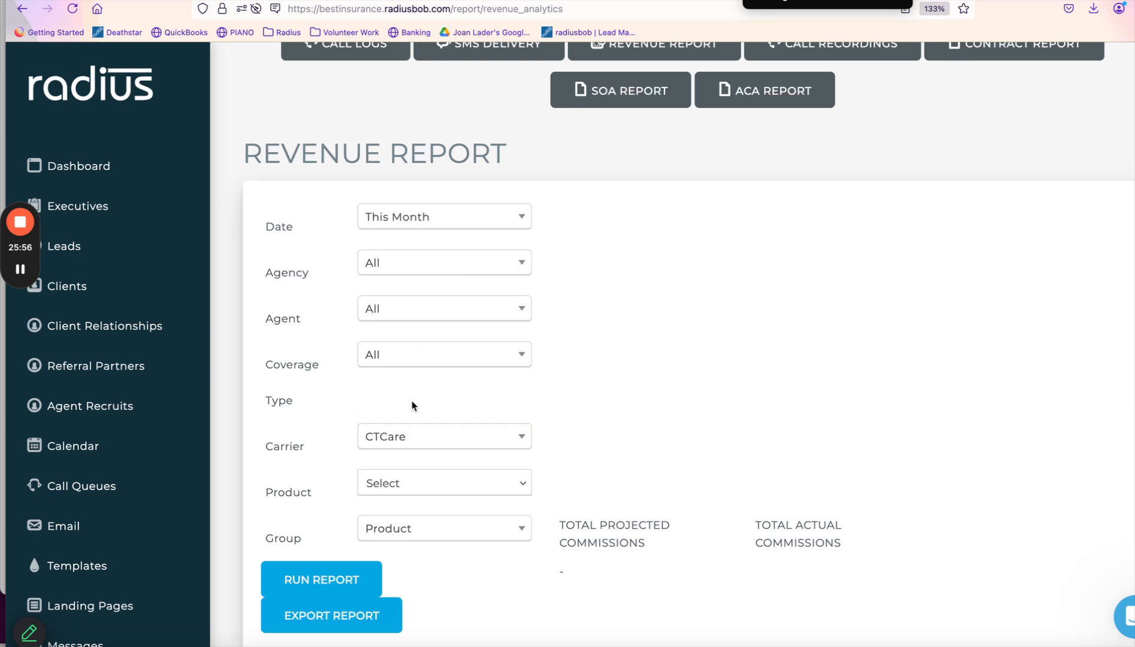
{"action": "left_click", "coordinate": [469, 221]}
{"action": "left_click", "coordinate": [454, 384]}
{"action": "scroll", "coordinate": [1031, 307], "scroll_direction": "down", "scroll_amount": 3}
{"action": "scroll", "coordinate": [1031, 308], "scroll_direction": "up", "scroll_amount": 2}
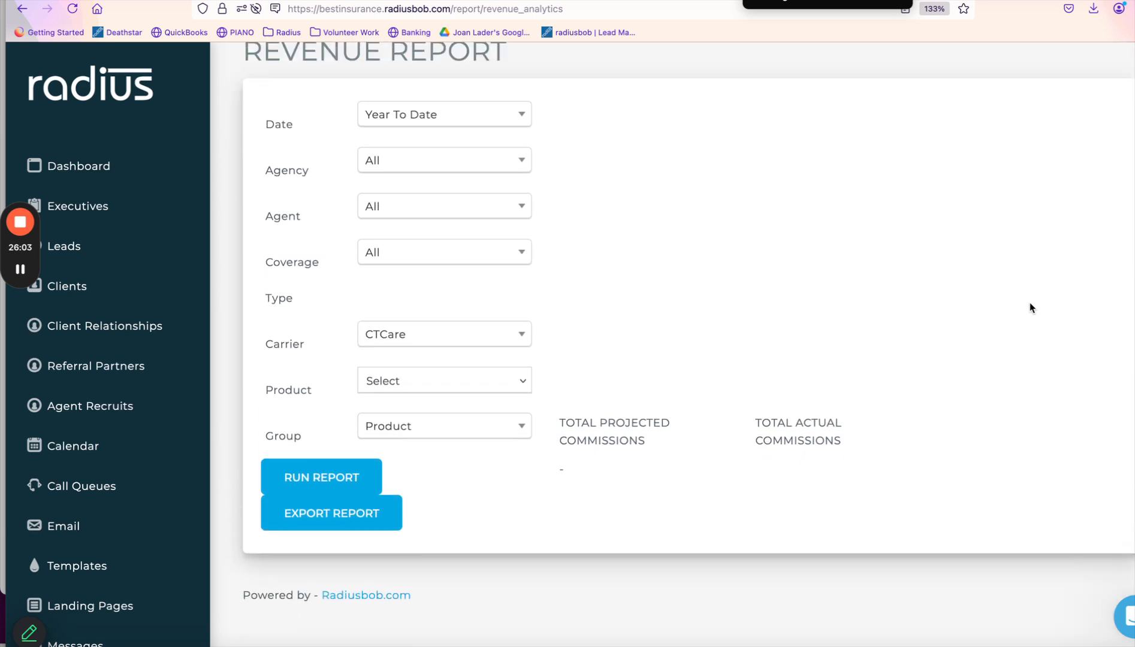
Run the CTCare year-to-date revenue report showing $612.00 in projected commissions.
{"action": "left_click", "coordinate": [330, 486]}
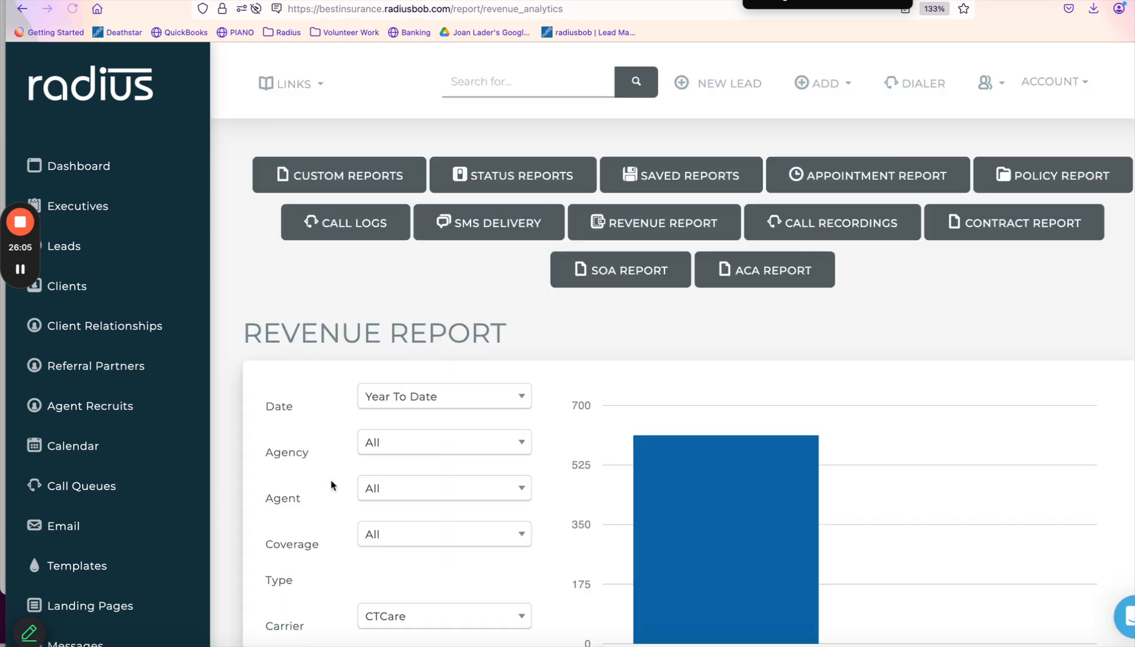
{"action": "scroll", "coordinate": [374, 465], "scroll_direction": "down", "scroll_amount": 2}
{"action": "scroll", "coordinate": [374, 465], "scroll_direction": "down", "scroll_amount": 1}
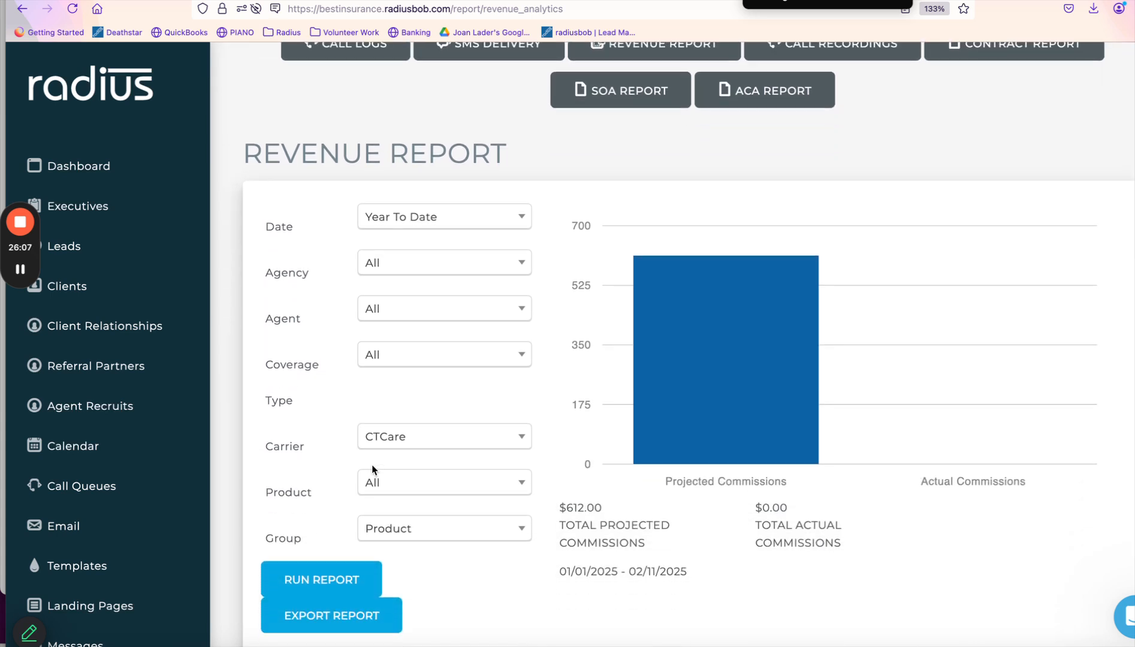
{"action": "mouse_move", "coordinate": [678, 438]}
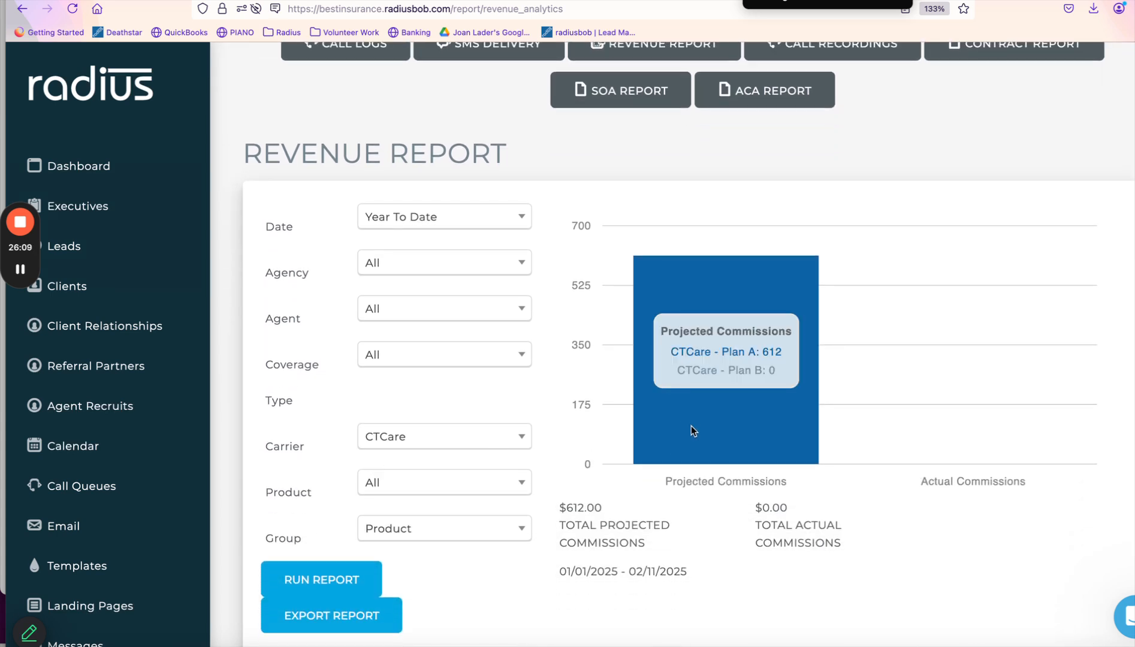
{"action": "mouse_move", "coordinate": [953, 433]}
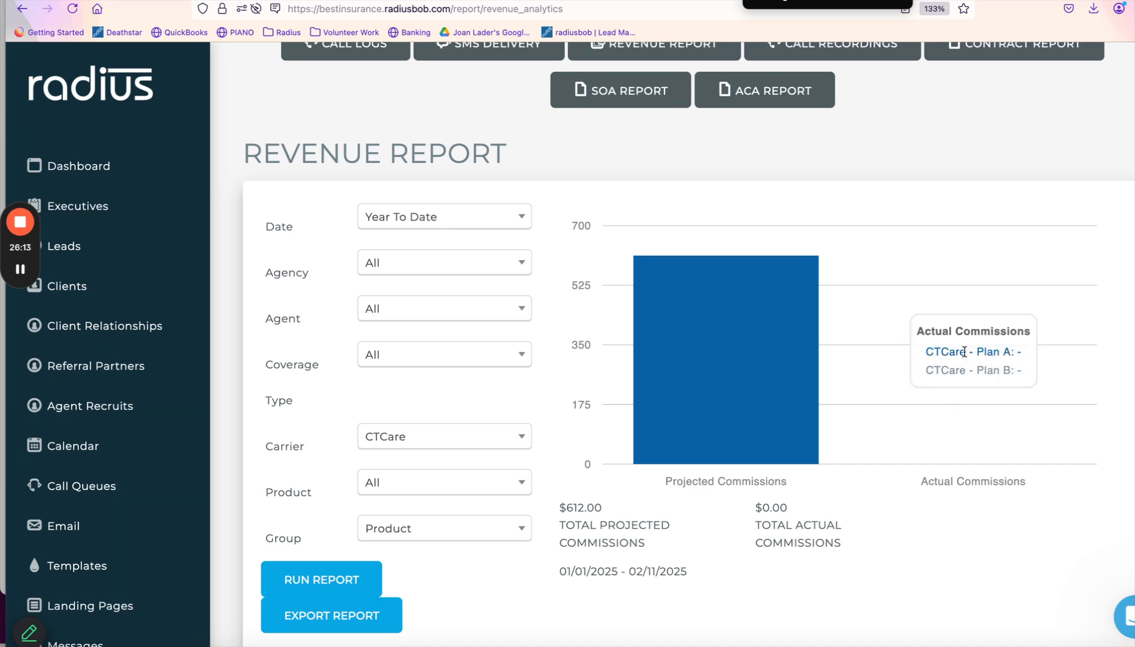
Export the report as revenue_report(6).csv and open it in Numbers.
{"action": "scroll", "coordinate": [968, 350], "scroll_direction": "down", "scroll_amount": 1}
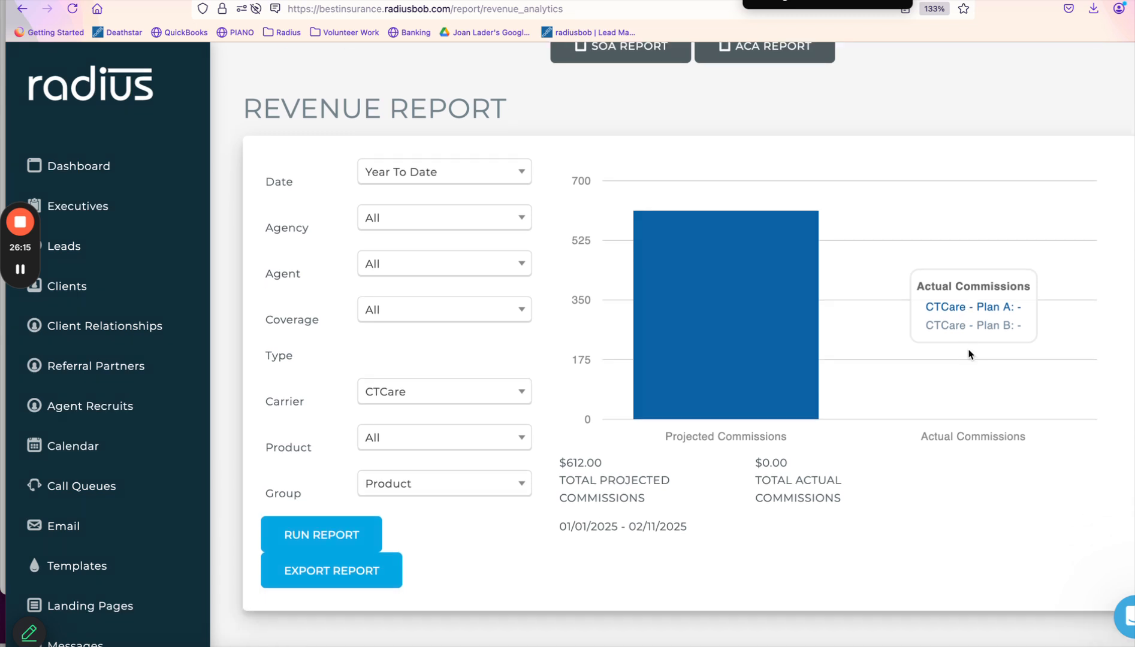
{"action": "left_click", "coordinate": [356, 578]}
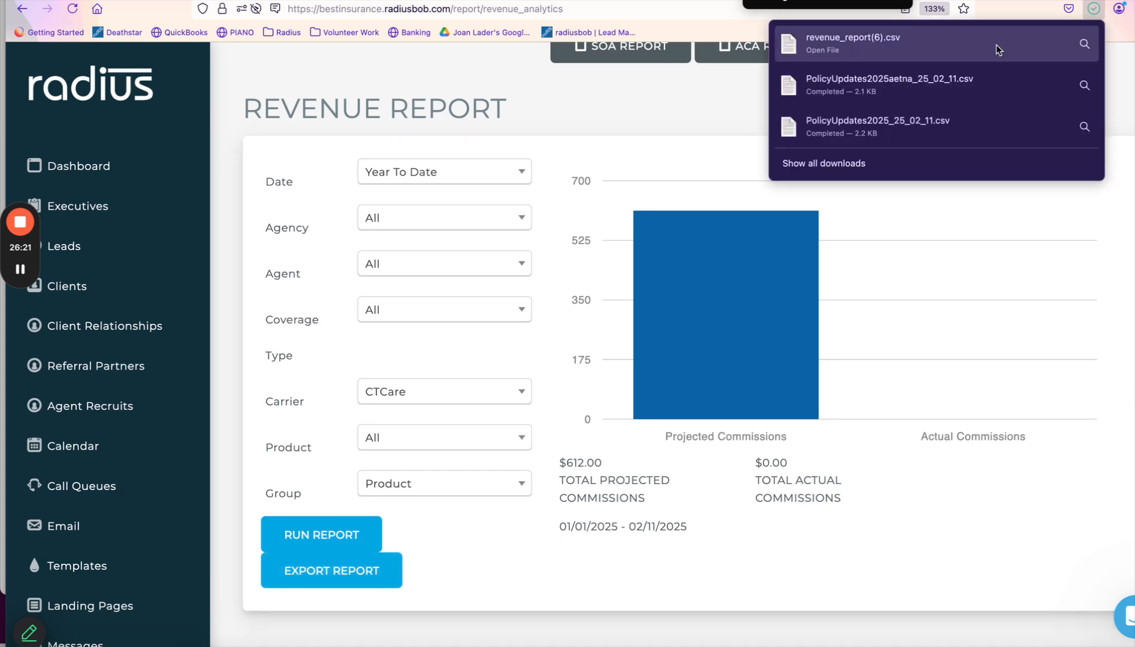
{"action": "left_click", "coordinate": [892, 37]}
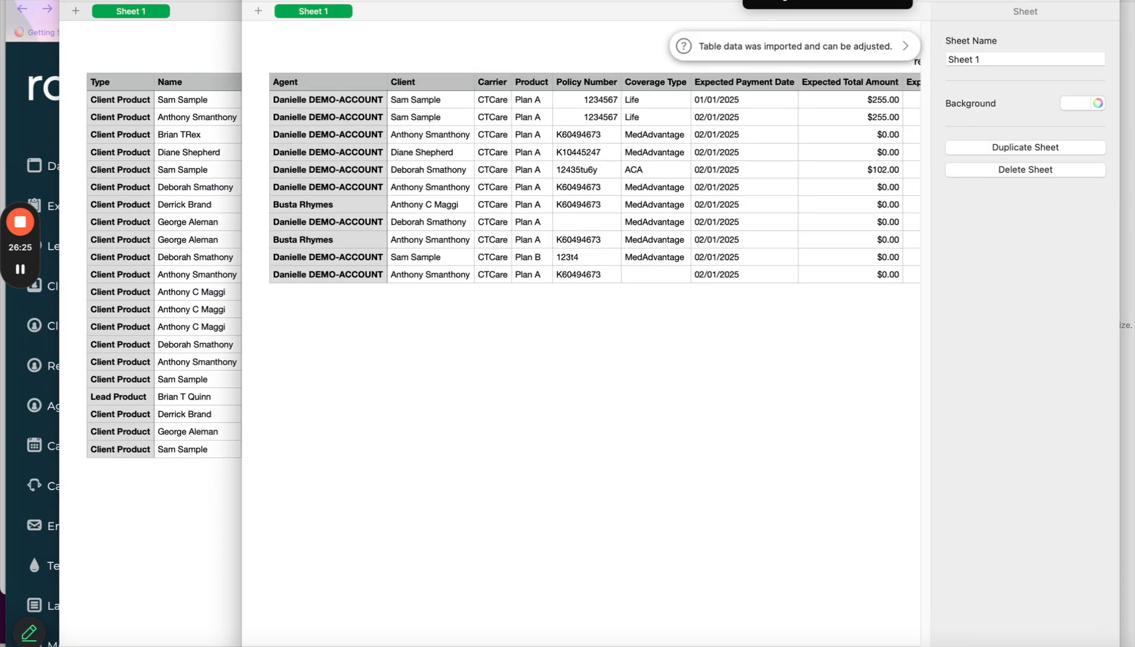
Share the Numbers revenue_report(6) window in Zoom, then reposition and widen it to reveal commission columns.
{"action": "left_click", "coordinate": [806, 4]}
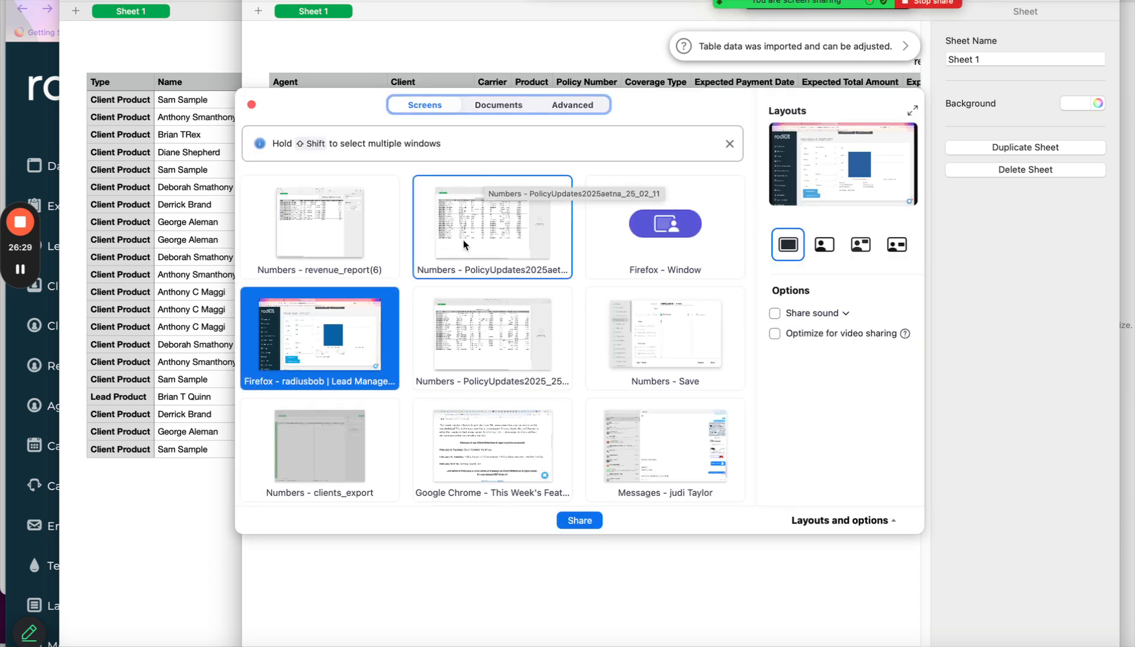
{"action": "left_click", "coordinate": [384, 231]}
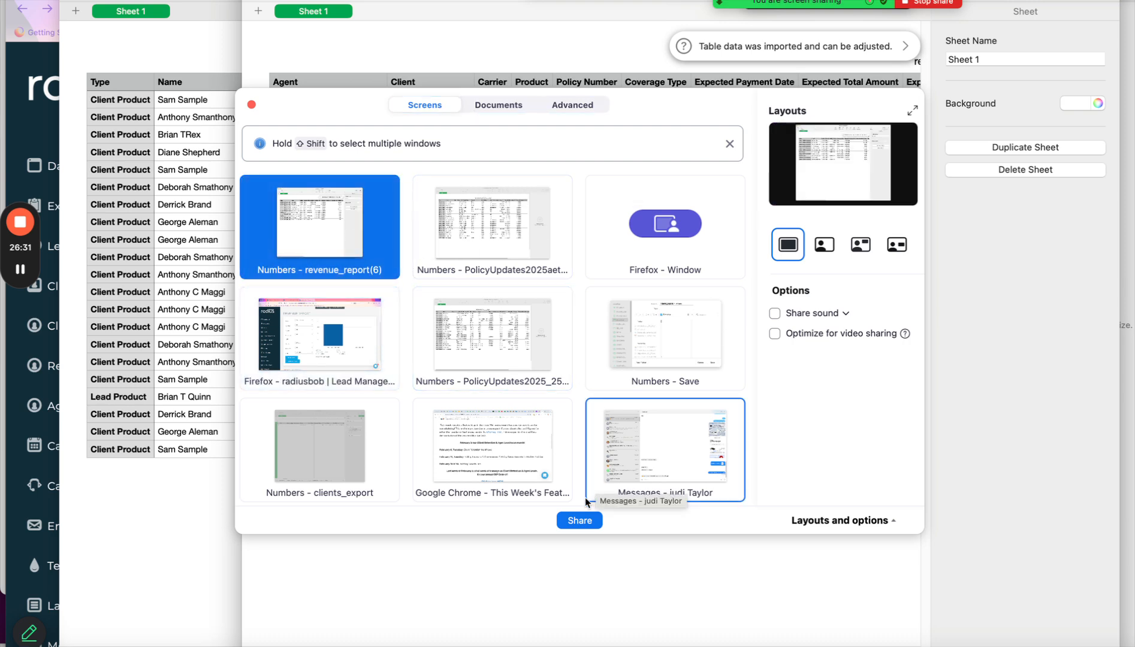
{"action": "left_click", "coordinate": [579, 521]}
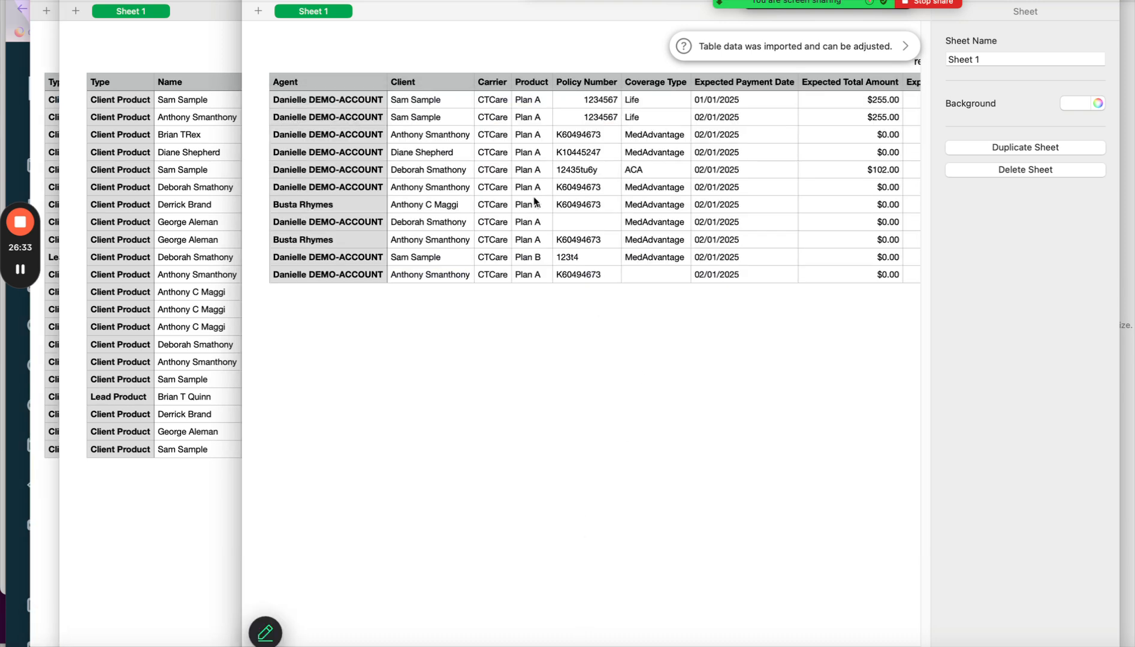
{"action": "left_click_drag", "start_coordinate": [479, 1], "coordinate": [322, 2]}
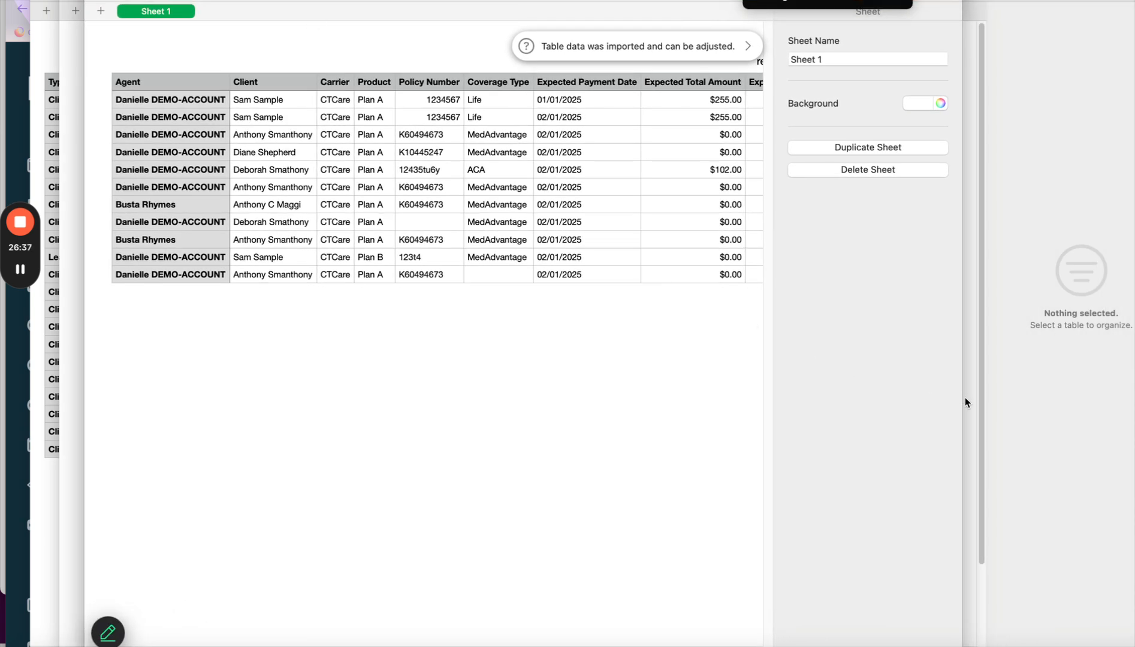
{"action": "left_click_drag", "start_coordinate": [962, 397], "coordinate": [1134, 397]}
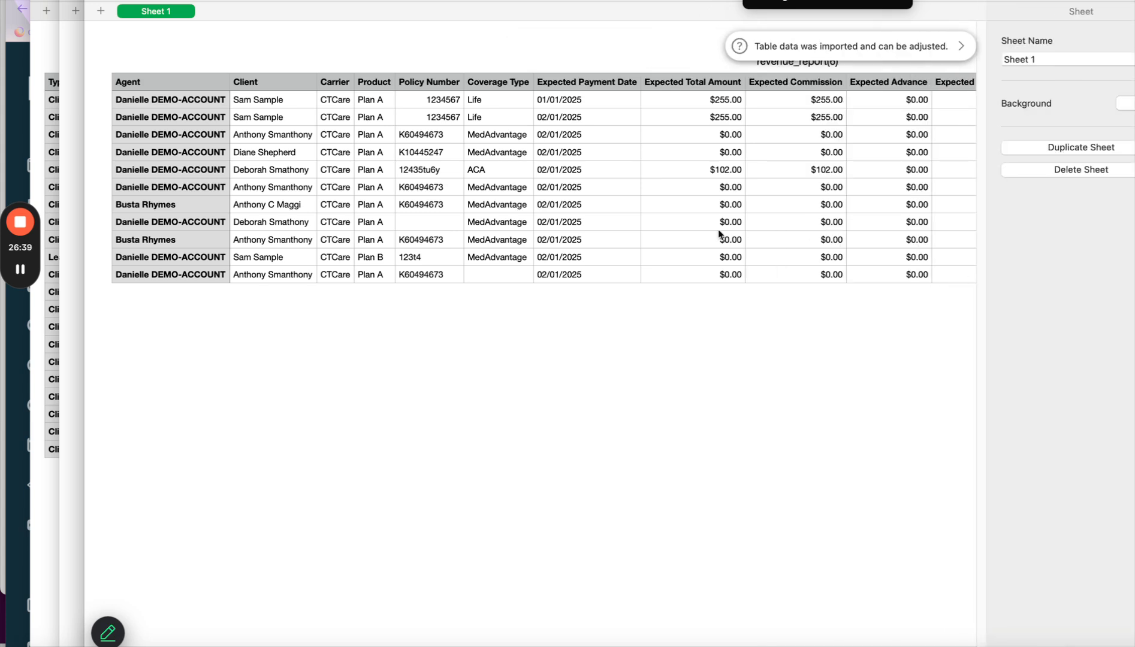
{"action": "left_click", "coordinate": [442, 101]}
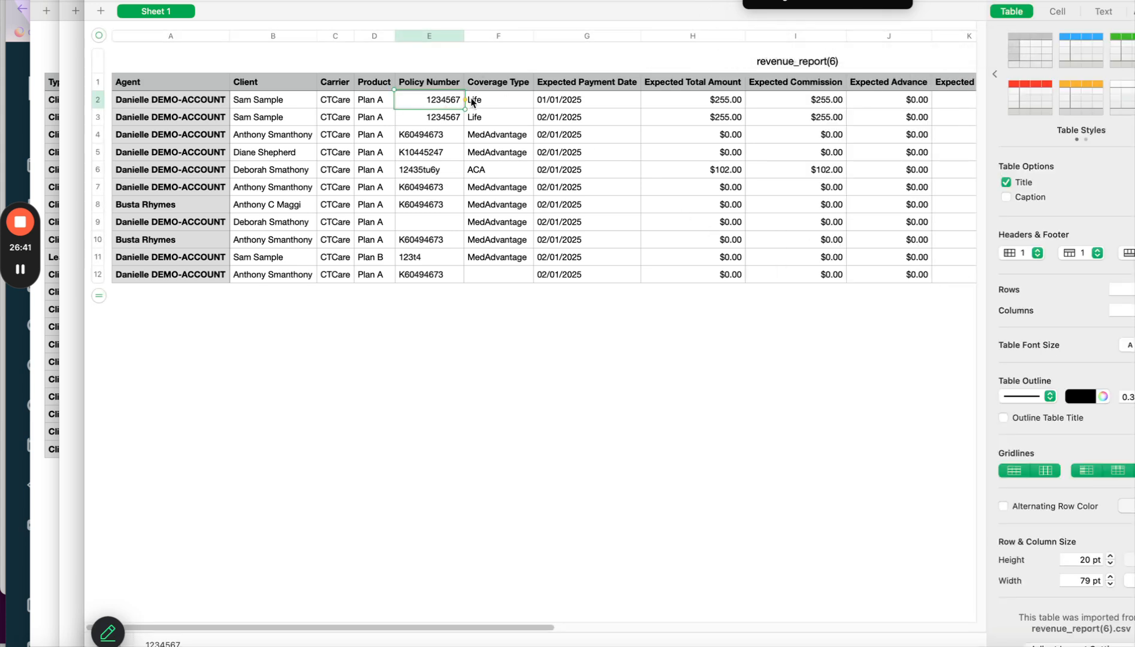
{"action": "key", "text": "super+plus"}
{"action": "key", "text": "super+plus"}
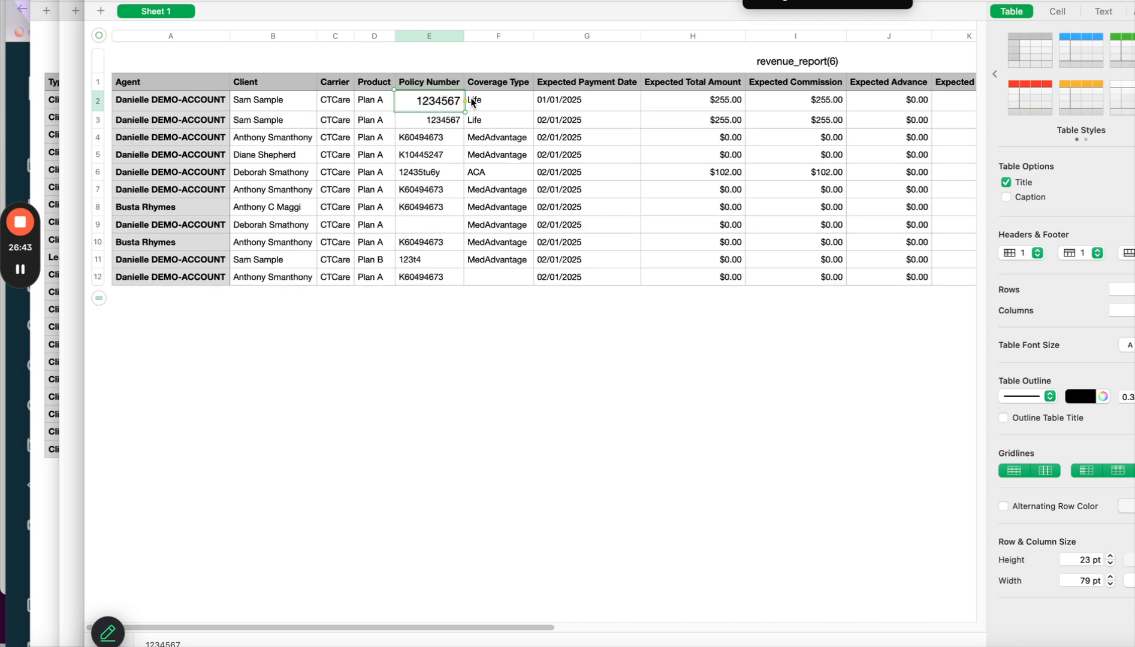
{"action": "left_click", "coordinate": [440, 138]}
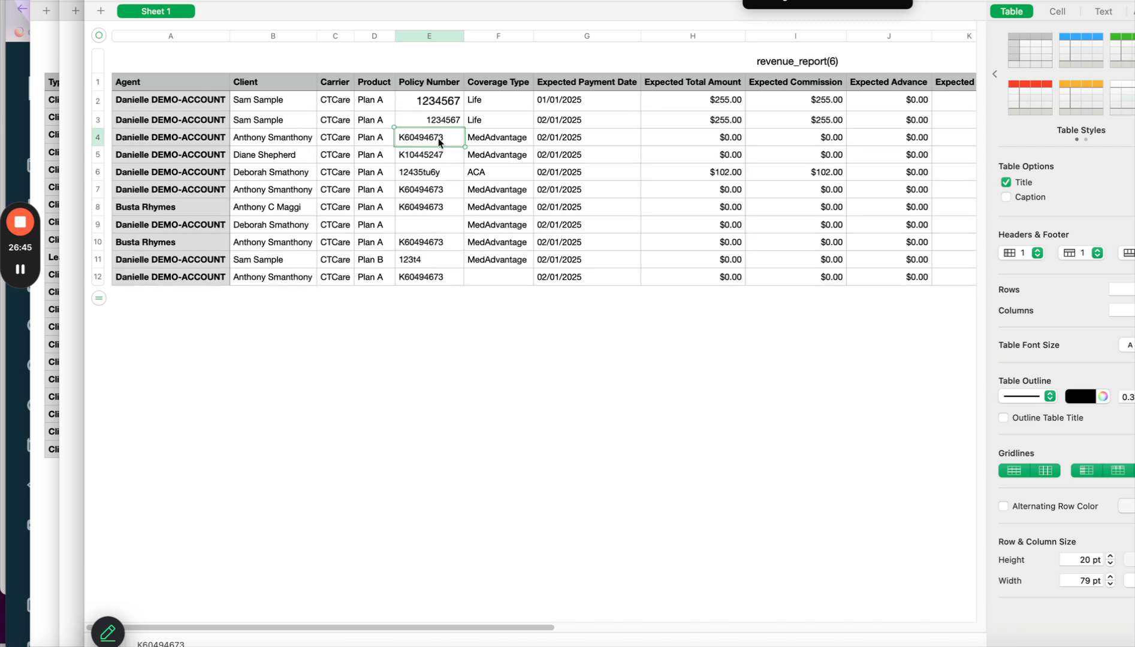
{"action": "key", "text": "super+plus"}
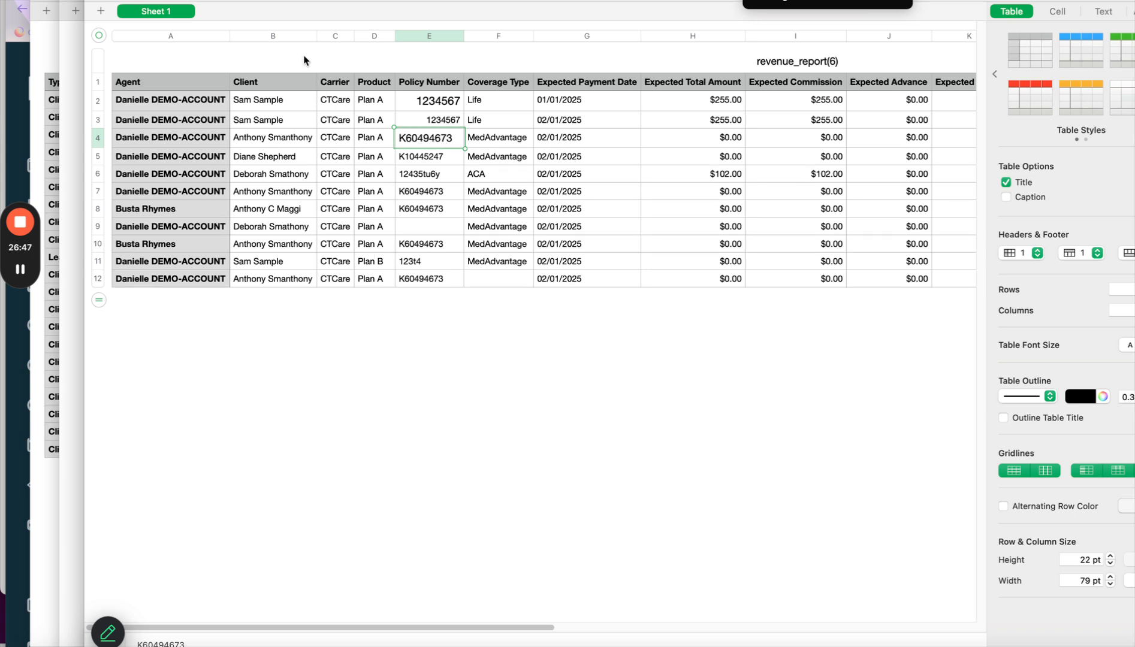
{"action": "left_click", "coordinate": [800, 38]}
{"action": "key", "text": "super+plus"}
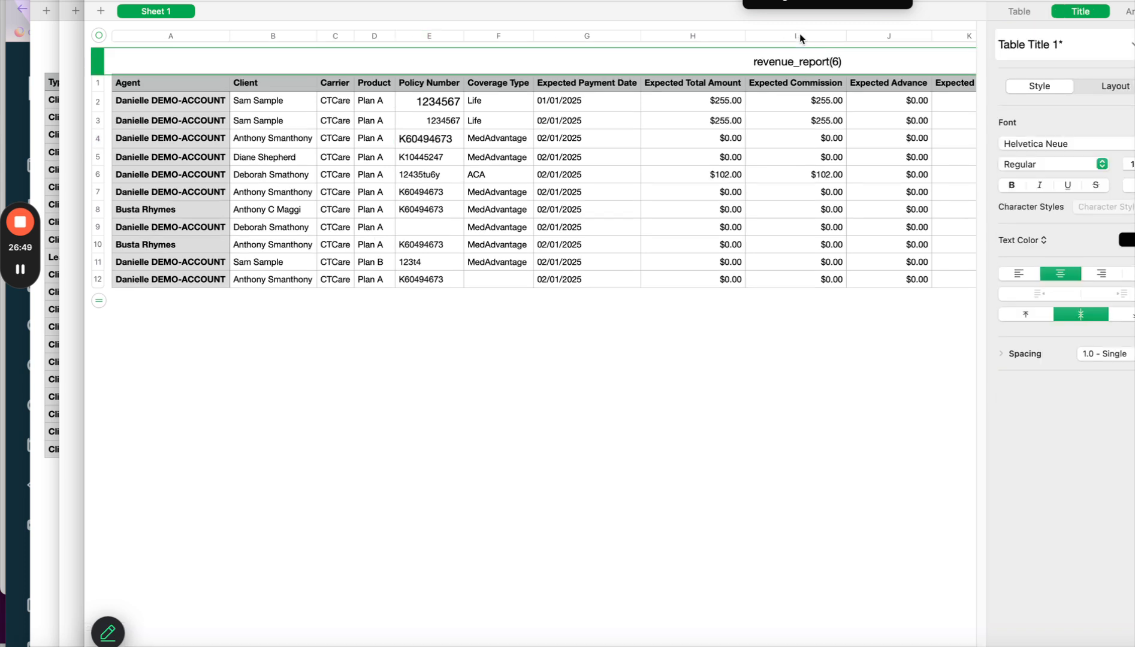
Step through rows 2 and 4 to review the expected total and commission values.
{"action": "left_click", "coordinate": [786, 108]}
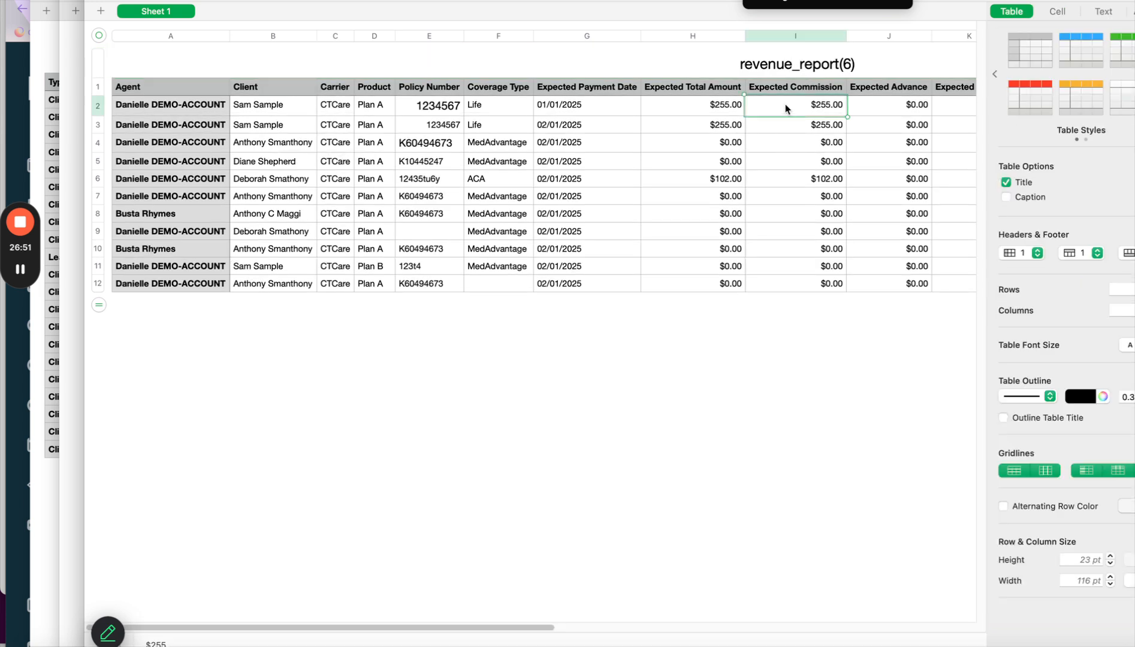
{"action": "left_click", "coordinate": [688, 103]}
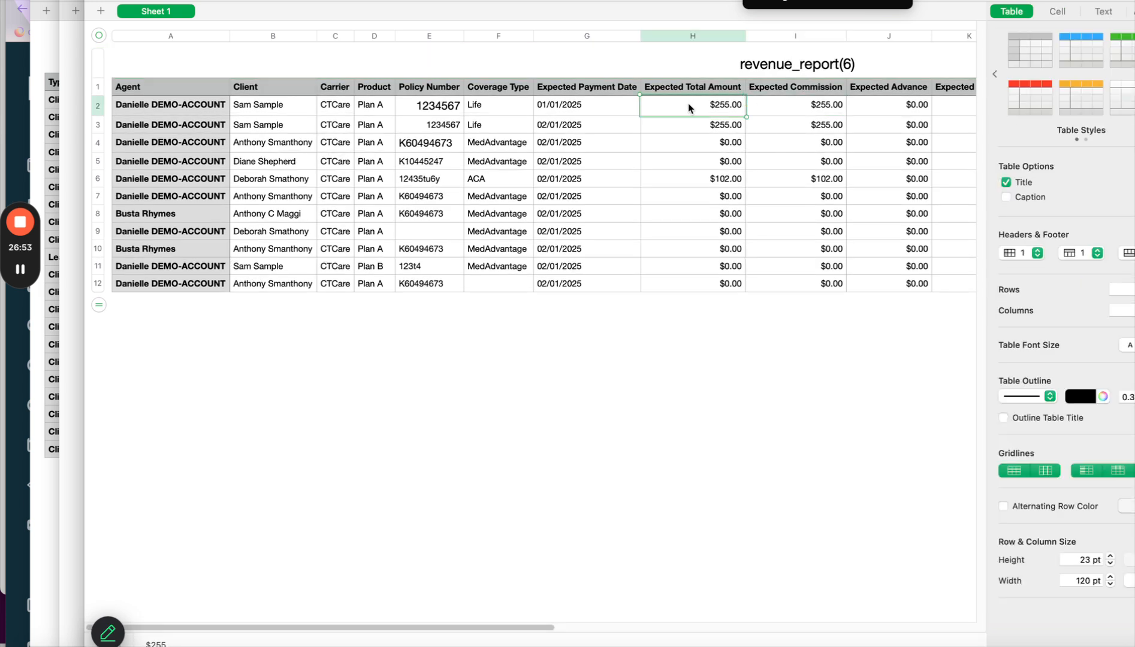
{"action": "key", "text": "Tab"}
{"action": "key", "text": "Tab"}
{"action": "key", "text": "Tab"}
{"action": "key", "text": "Tab"}
{"action": "key", "text": "Tab"}
{"action": "key", "text": "Tab"}
{"action": "key", "text": "Tab"}
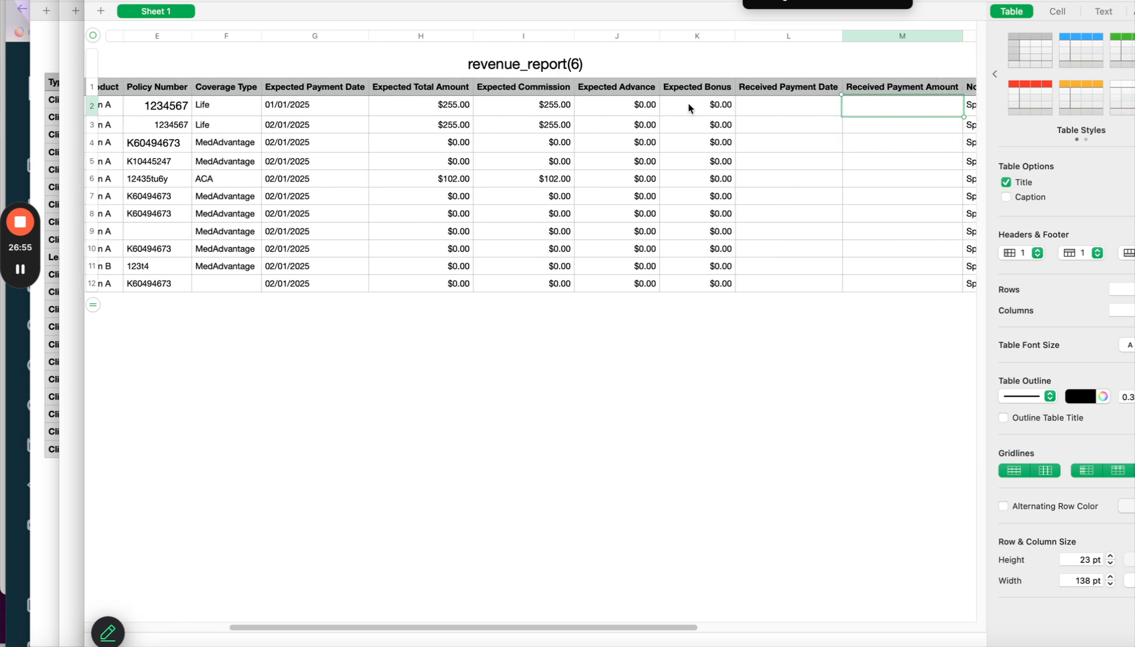
{"action": "key", "text": "Left"}
{"action": "key", "text": "Left"}
{"action": "key", "text": "Left"}
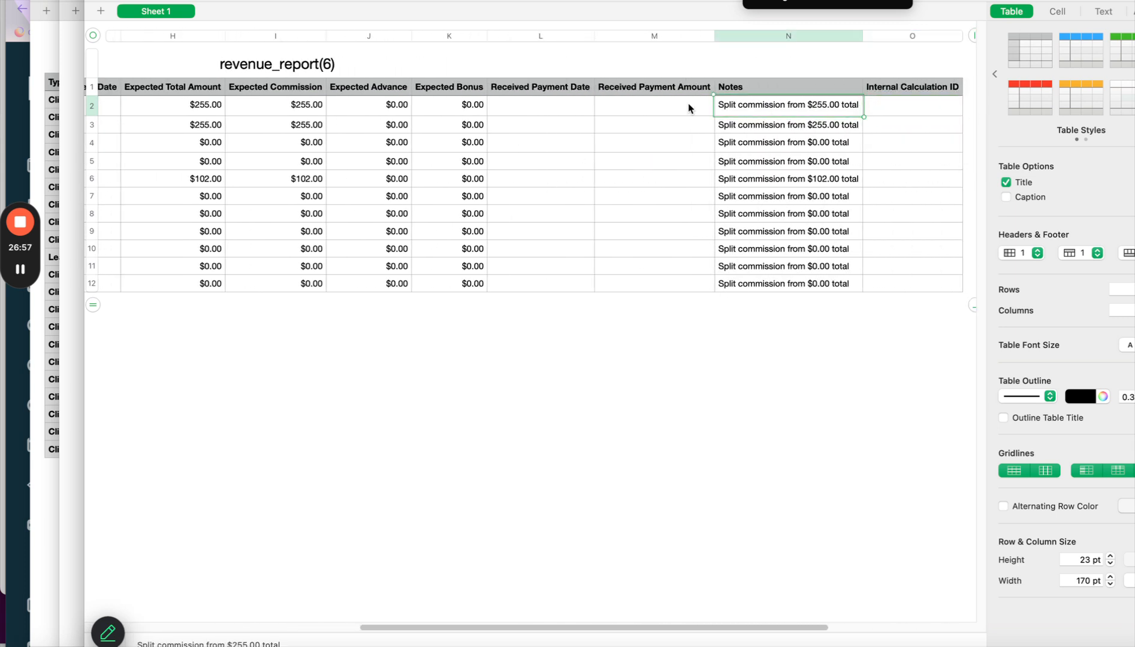
{"action": "key", "text": "Down"}
{"action": "key", "text": "Down"}
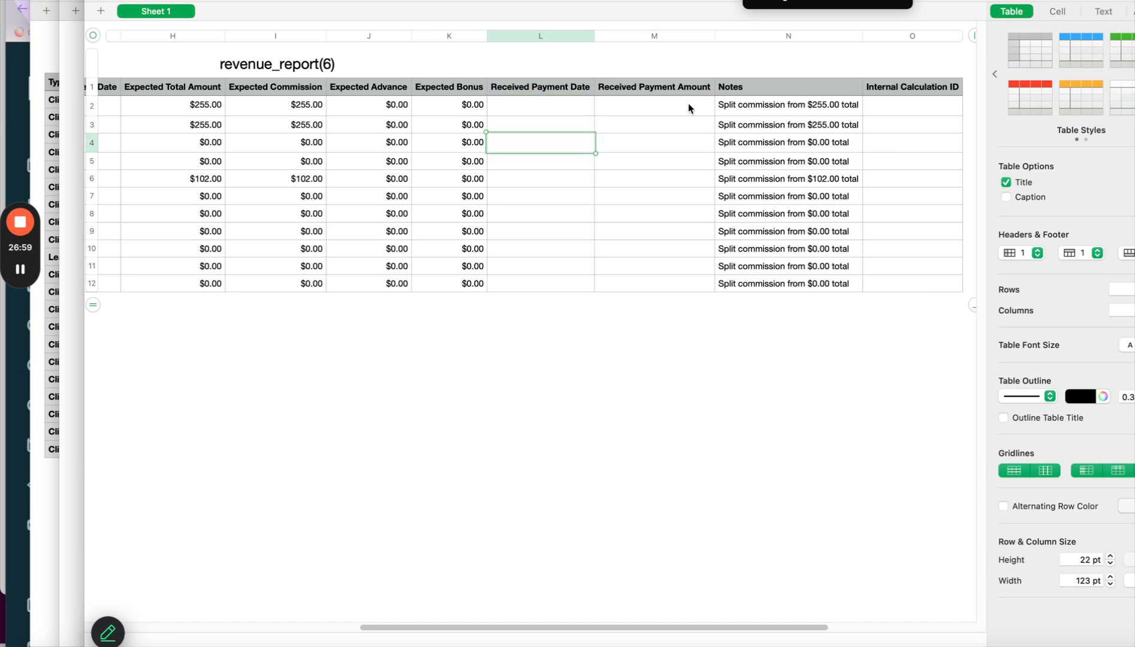
{"action": "key", "text": "Left"}
{"action": "key", "text": "Left"}
{"action": "key", "text": "Left"}
{"action": "key", "text": "Left"}
{"action": "key", "text": "Left"}
{"action": "key", "text": "Left"}
{"action": "key", "text": "Left"}
{"action": "key", "text": "Left"}
{"action": "key", "text": "Left"}
{"action": "key", "text": "Left"}
{"action": "key", "text": "Left"}
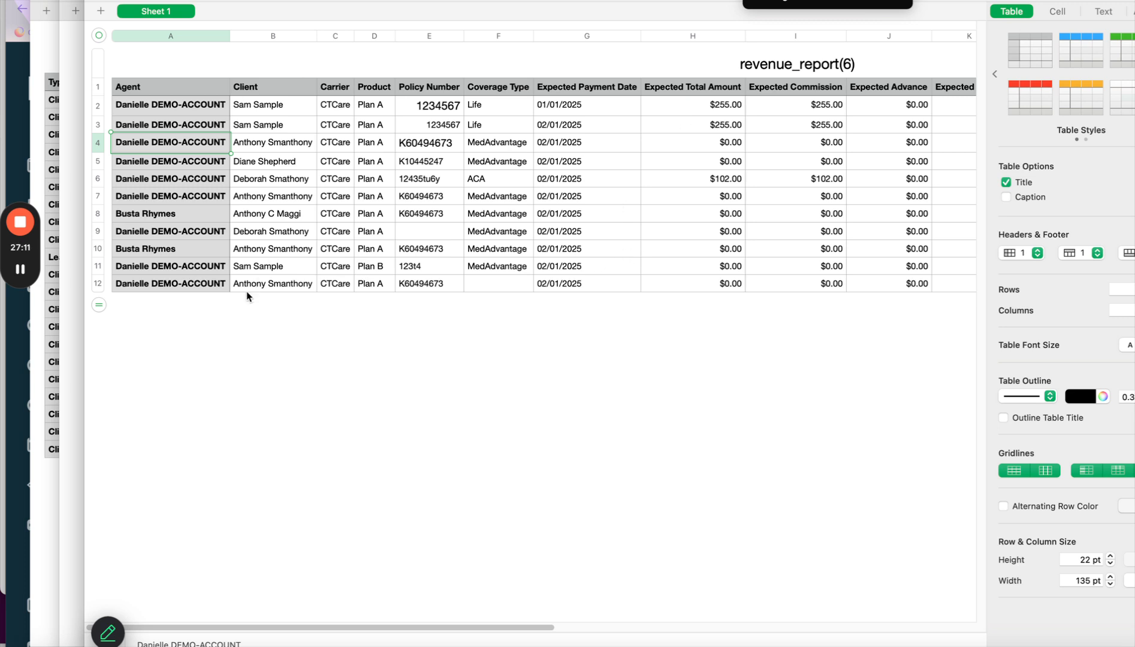
{"action": "mouse_move", "coordinate": [25, 234]}
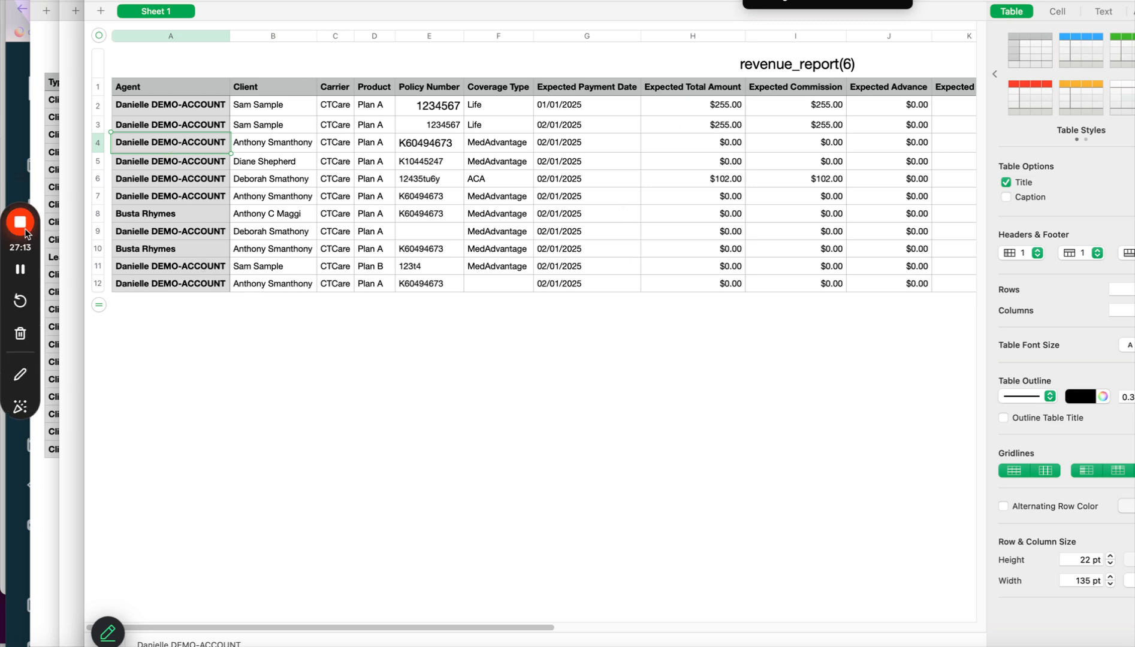